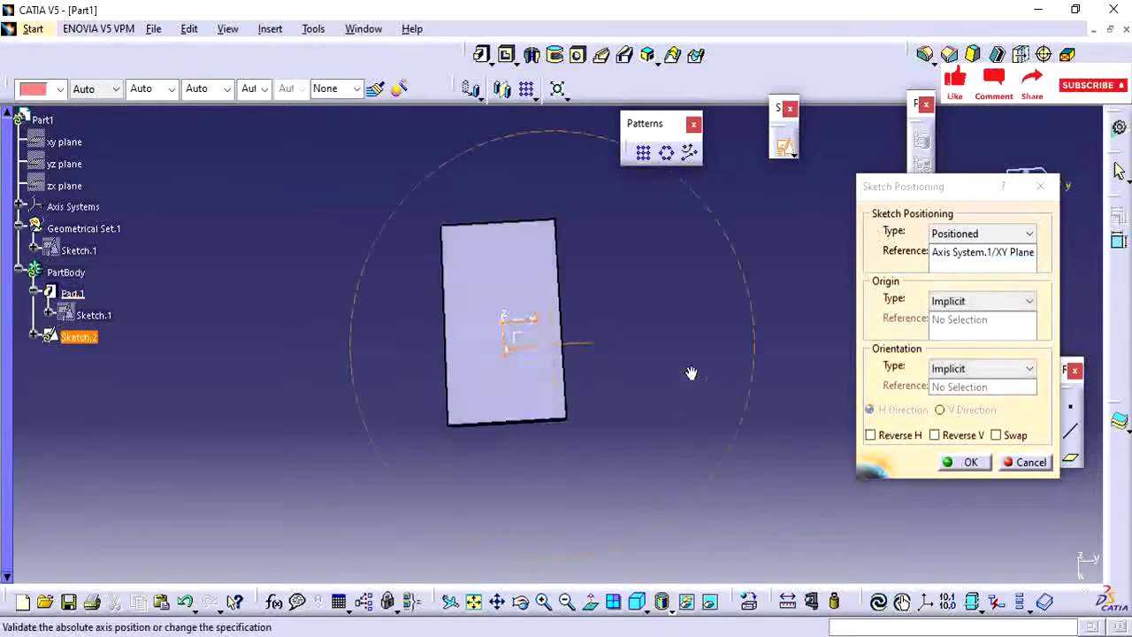
Step: Create the positioned sketch on the axis system's XY plane with the axes swapped and V reversed
{"action": "left_click", "coordinate": [1000, 436]}
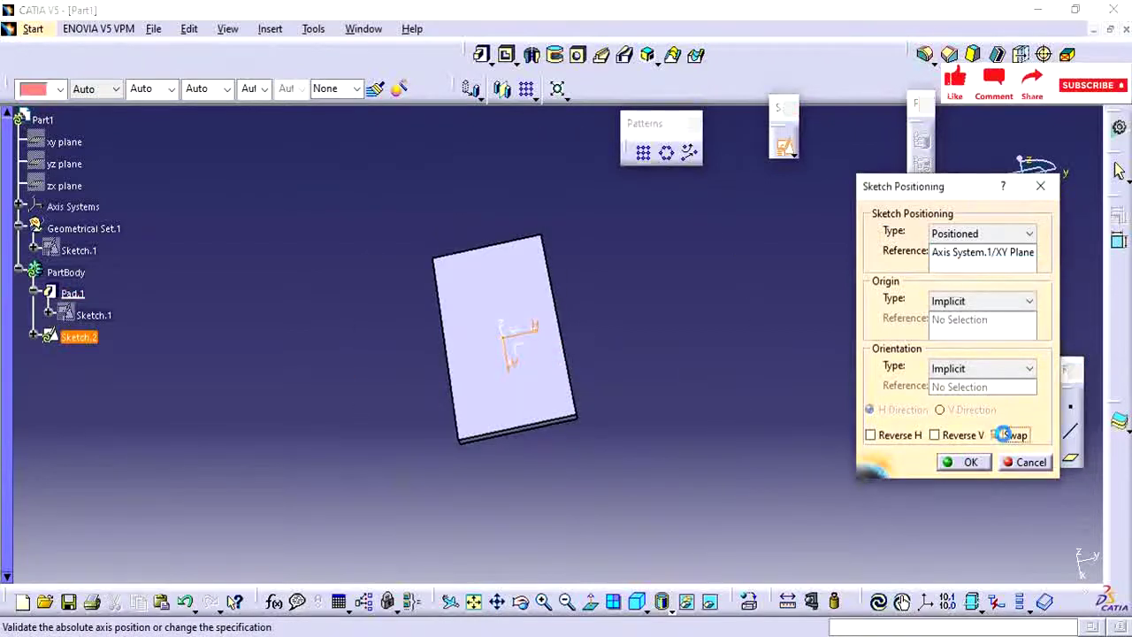
{"action": "left_click", "coordinate": [936, 437]}
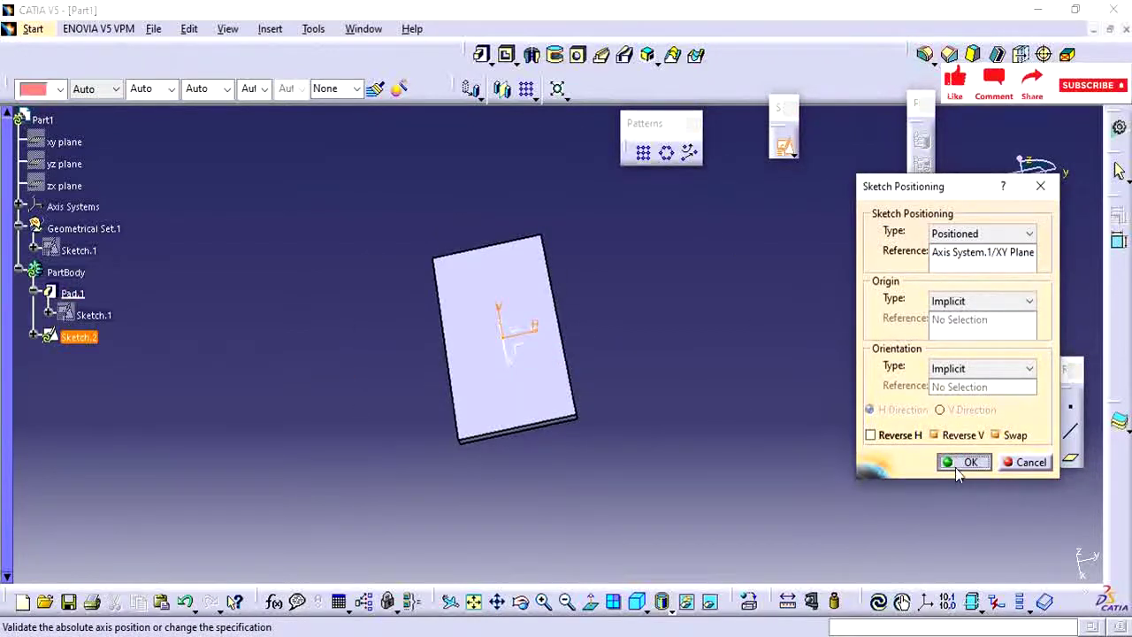
{"action": "left_click", "coordinate": [962, 468]}
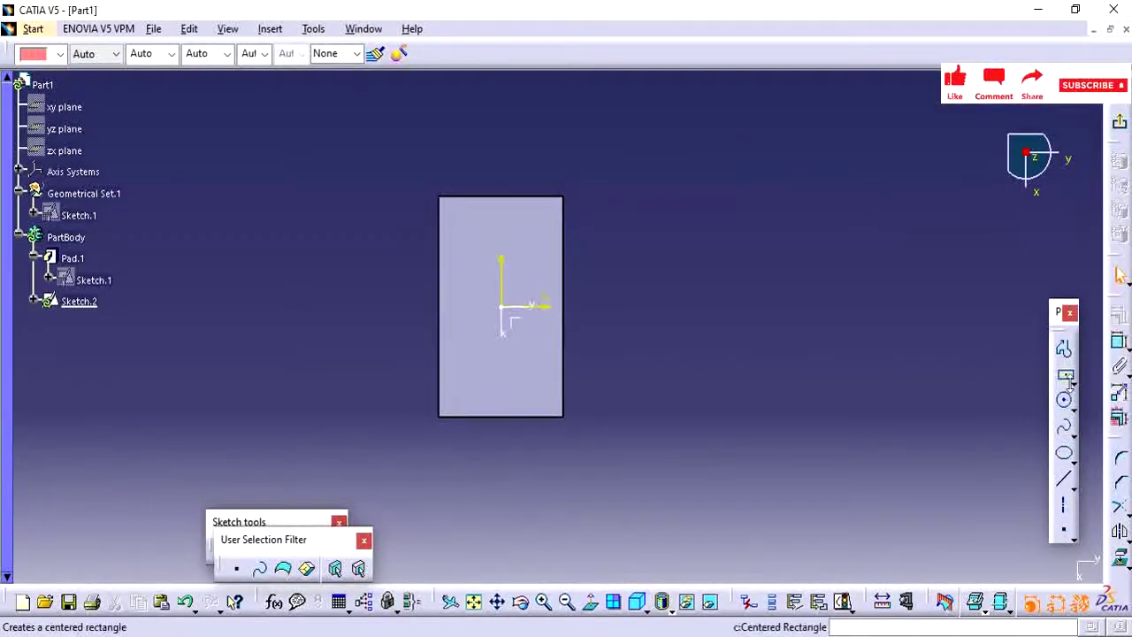
Step: Sketch a vertical line about 8.6 mm downward from the origin and a horizontal line about 15.7 mm long through the origin
{"action": "left_click", "coordinate": [1065, 481]}
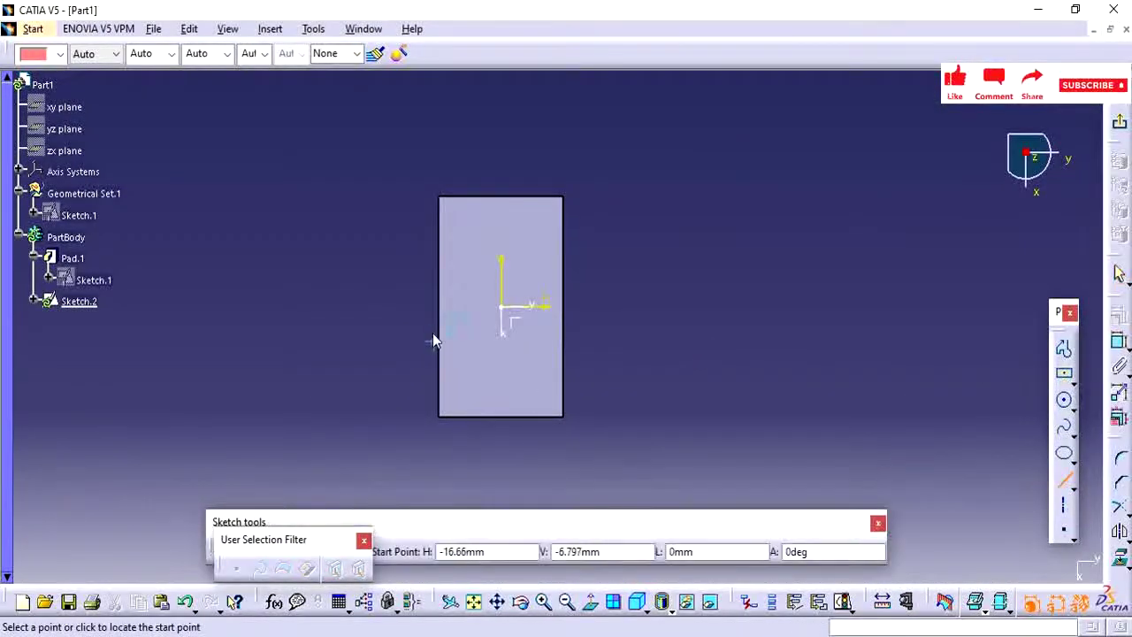
{"action": "left_click", "coordinate": [509, 307]}
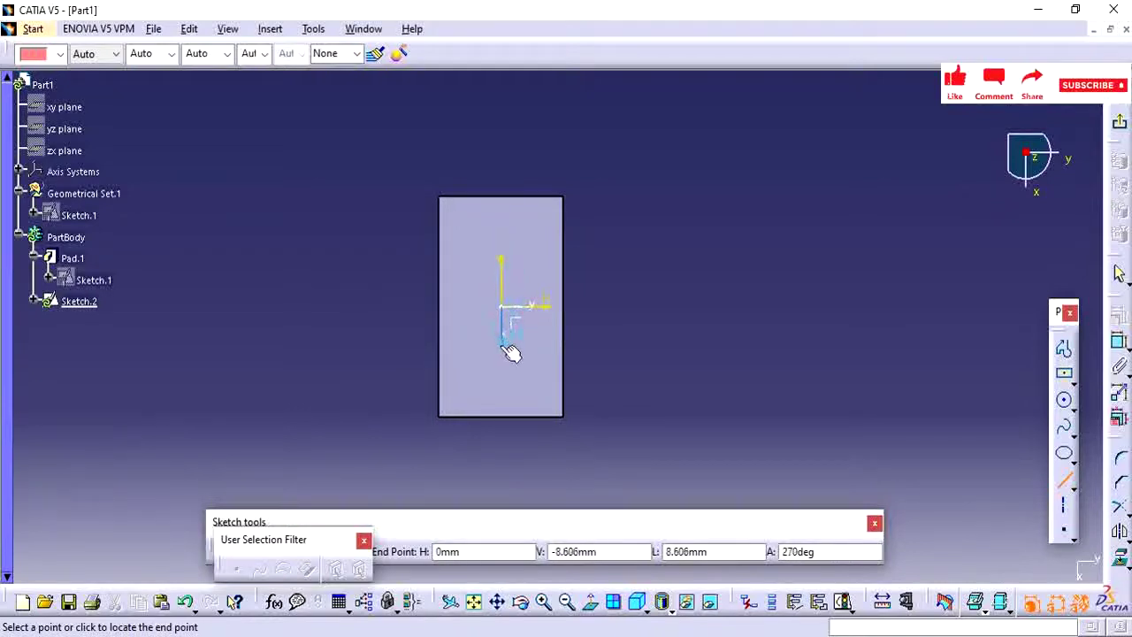
{"action": "left_click", "coordinate": [509, 348]}
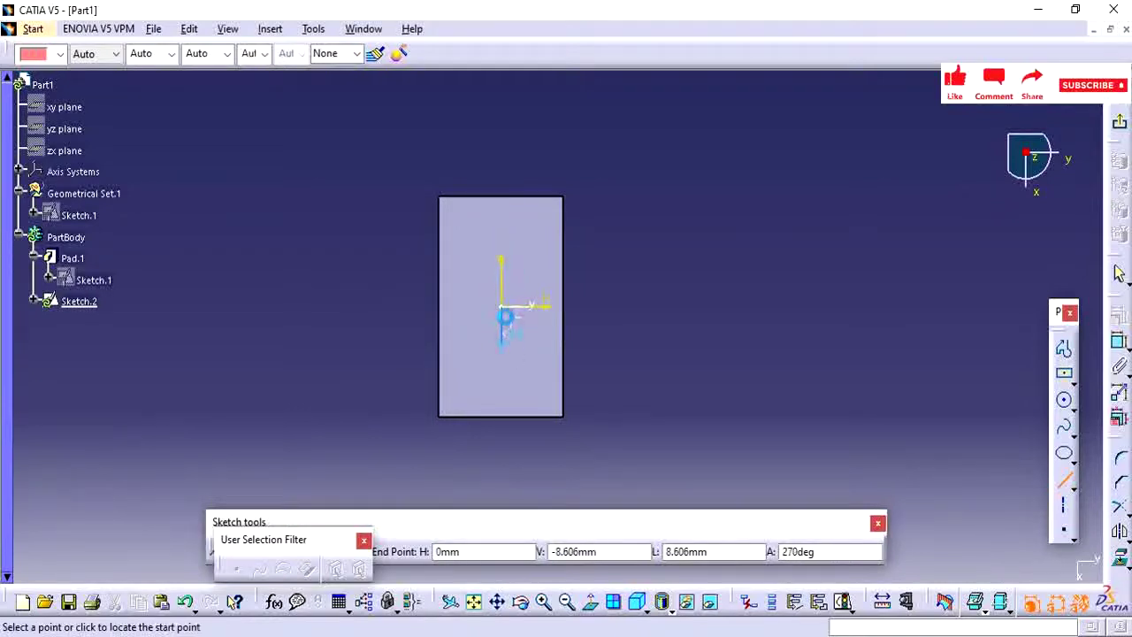
{"action": "left_click", "coordinate": [478, 311]}
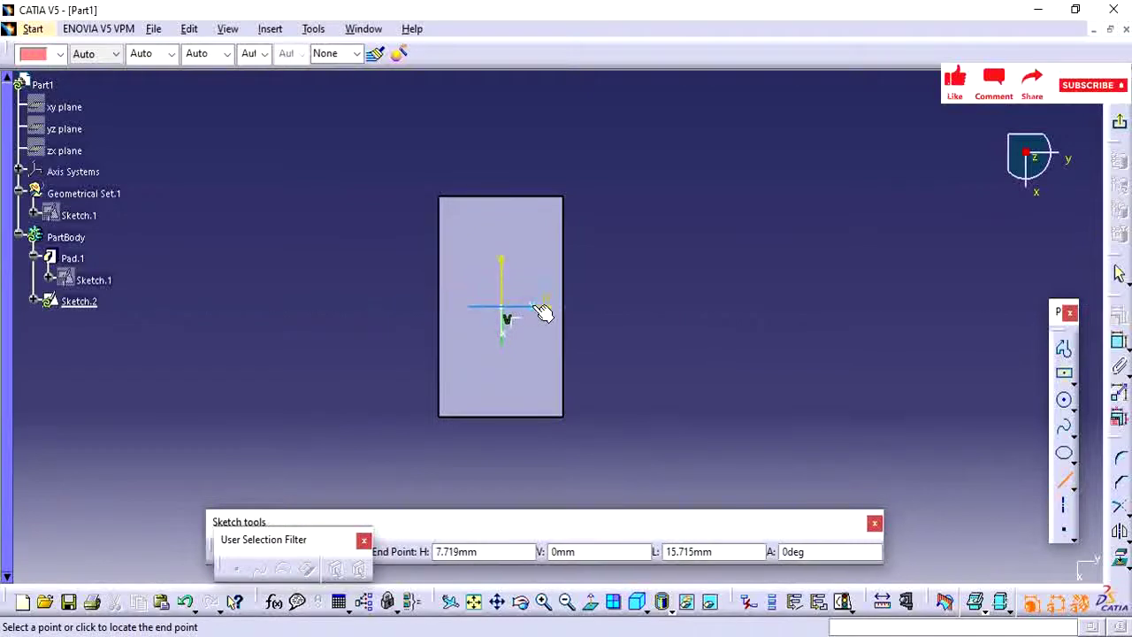
{"action": "left_click", "coordinate": [625, 313]}
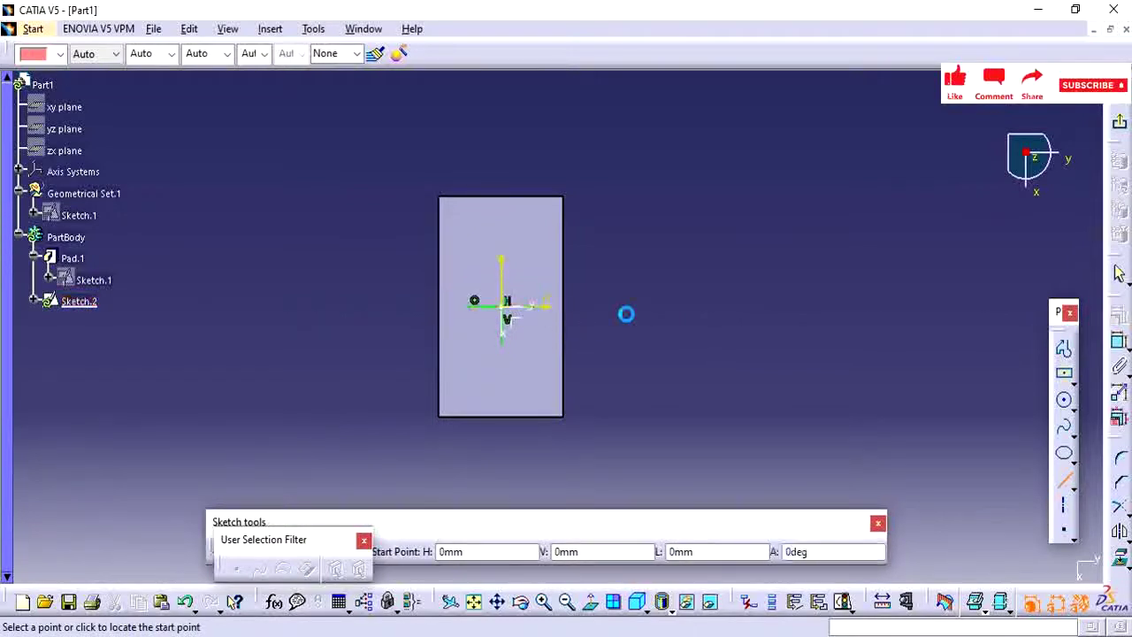
{"action": "key", "text": "Escape"}
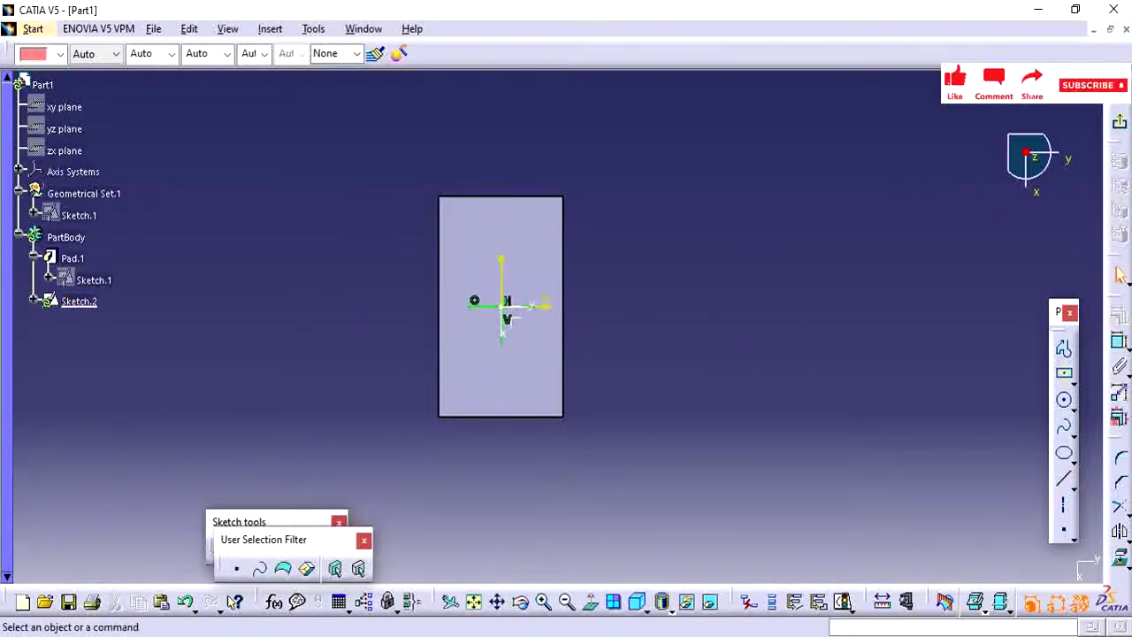
Step: Lengthen the vertical line with Trim so it extends above the origin and crosses the horizontal line
{"action": "left_click", "coordinate": [1119, 506]}
{"action": "left_click", "coordinate": [506, 331]}
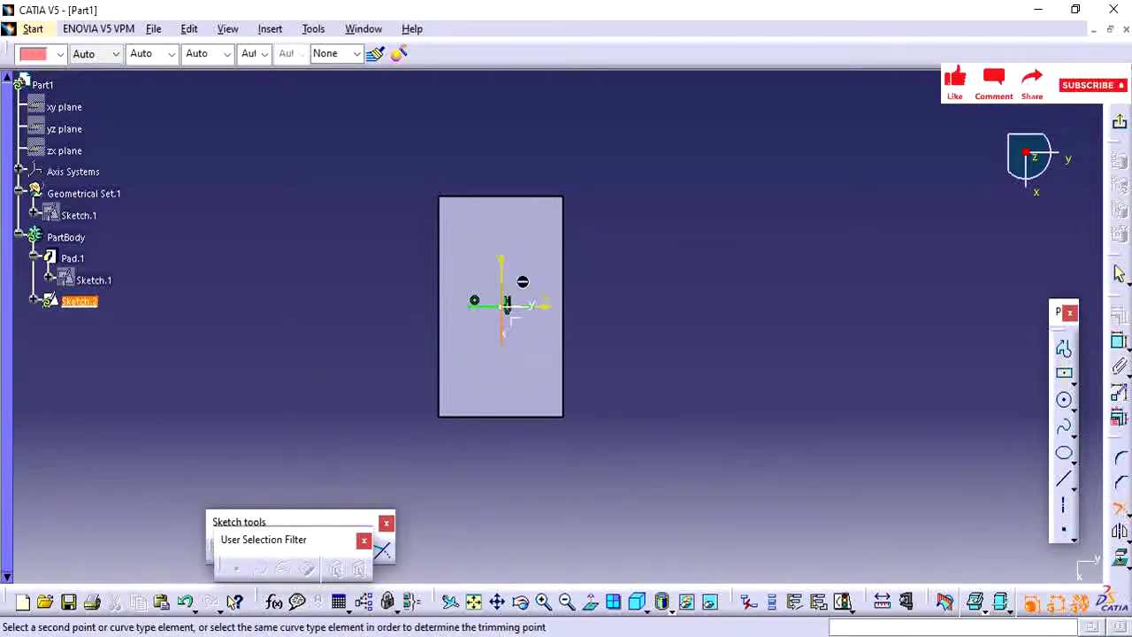
{"action": "left_click", "coordinate": [507, 303]}
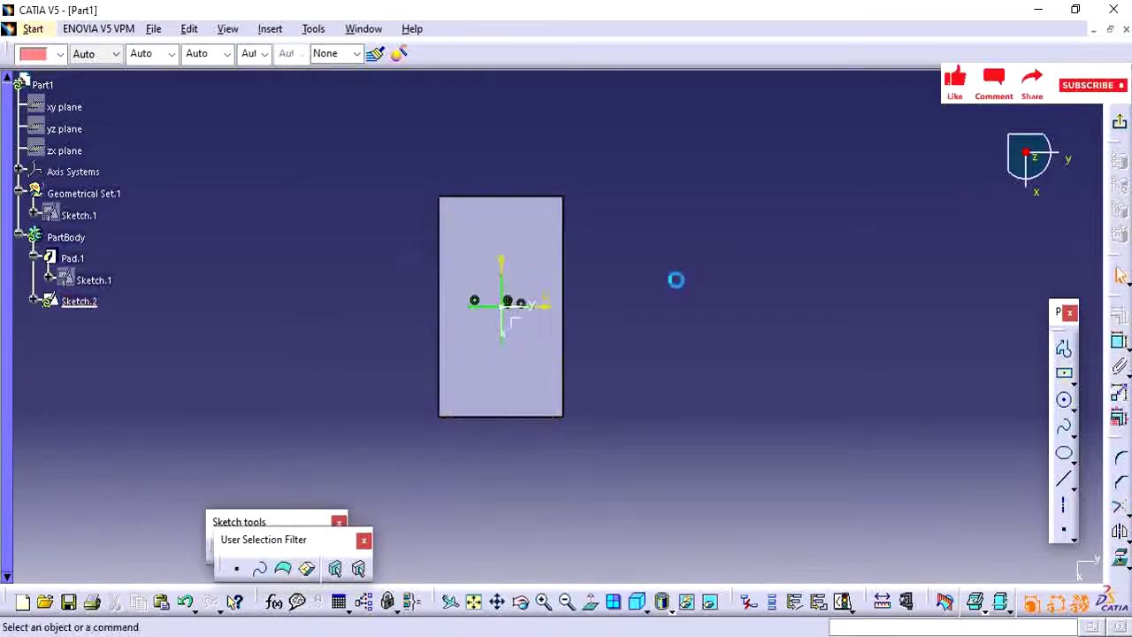
Step: Dimension the horizontal line's length and set it to 5 mm
{"action": "left_click", "coordinate": [1119, 341]}
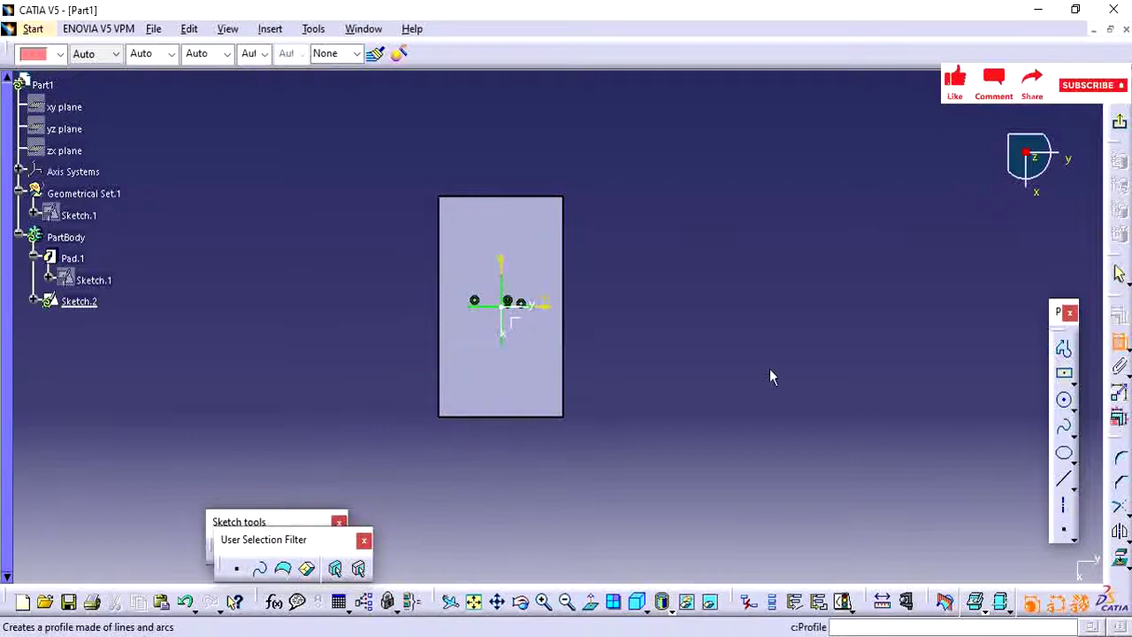
{"action": "left_click", "coordinate": [506, 306]}
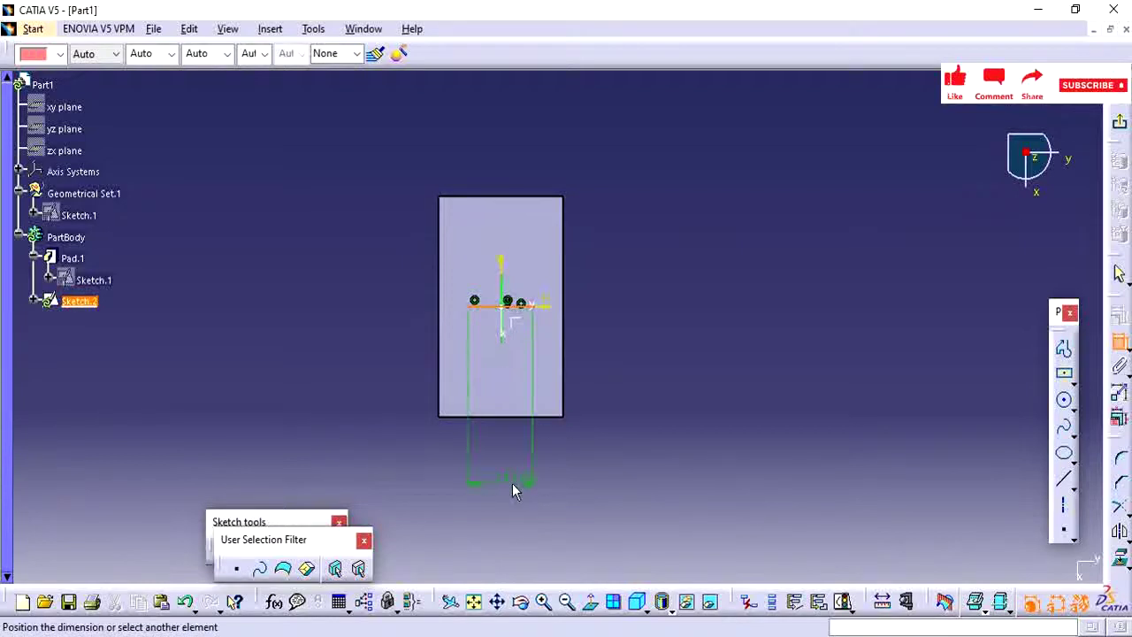
{"action": "left_click", "coordinate": [508, 479]}
{"action": "double_click", "coordinate": [506, 478]}
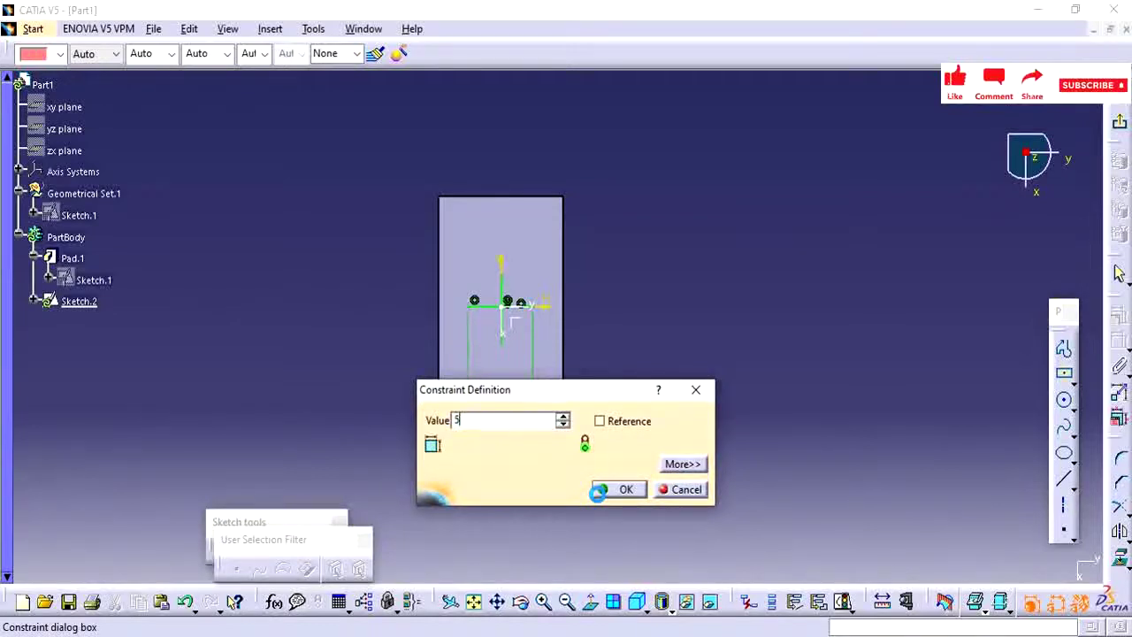
{"action": "left_click", "coordinate": [599, 492]}
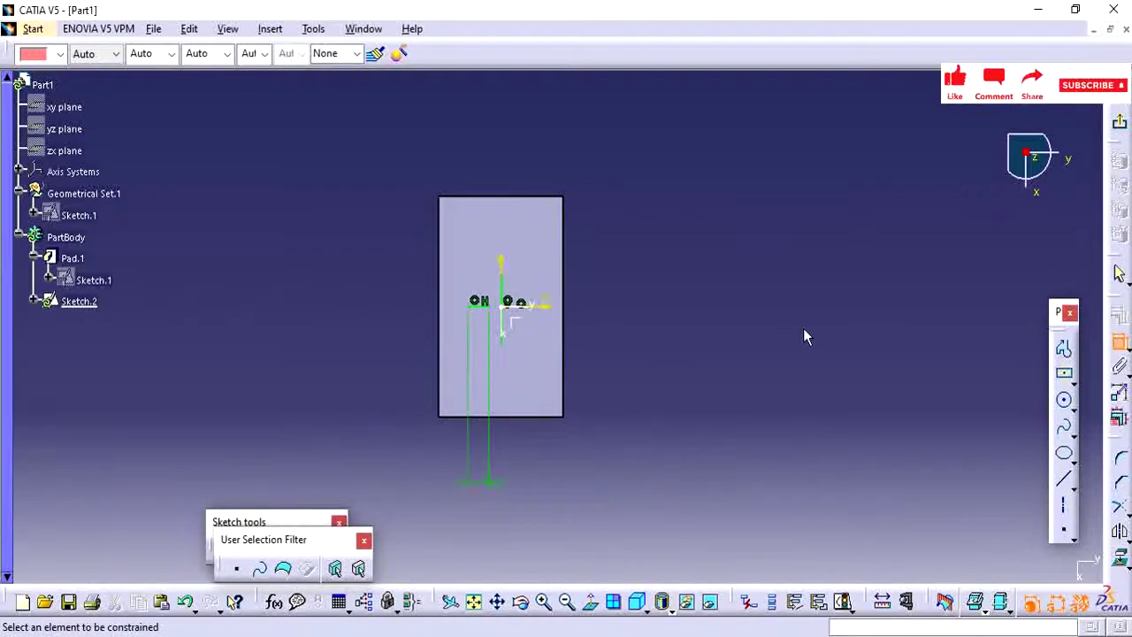
Step: Constrain the horizontal line's left endpoint to 2.5 mm from the V axis
{"action": "mouse_move", "coordinate": [675, 381]}
{"action": "middle_mouse_down"}
{"action": "mouse_move", "coordinate": [700, 273]}
{"action": "mouse_move", "coordinate": [741, 316]}
{"action": "mouse_move", "coordinate": [836, 332]}
{"action": "middle_mouse_up"}
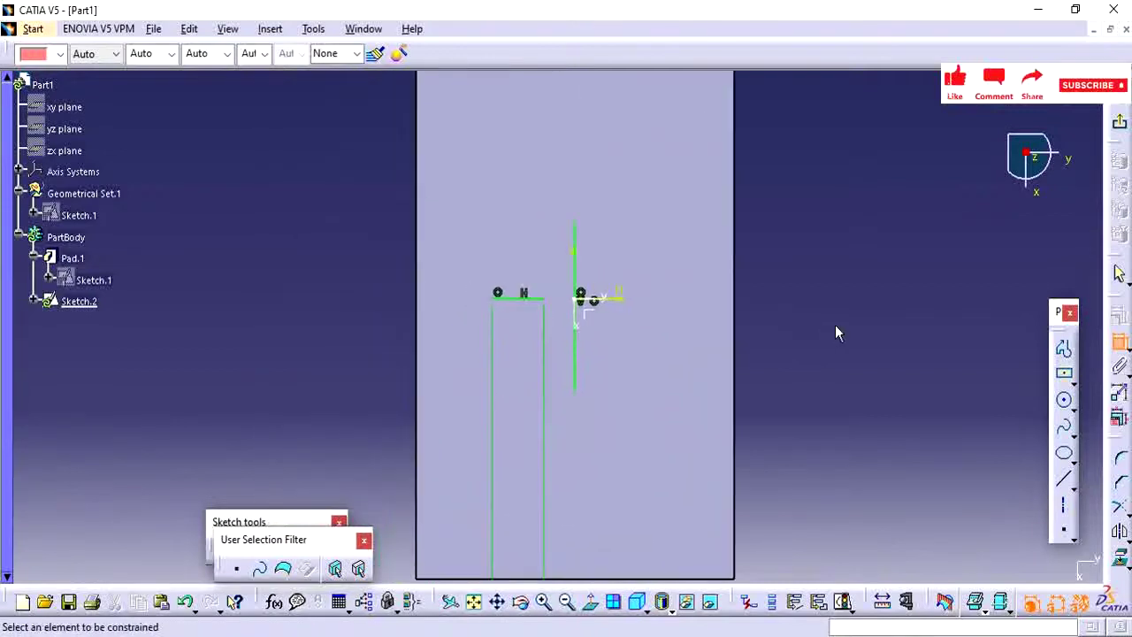
{"action": "left_click", "coordinate": [499, 294]}
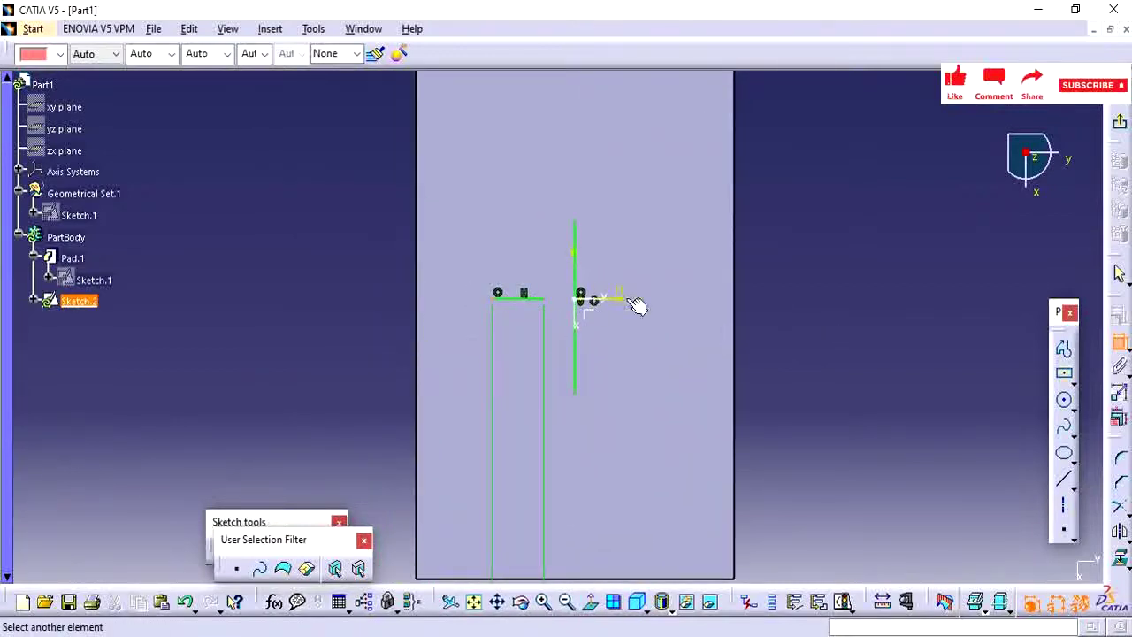
{"action": "left_click", "coordinate": [578, 258]}
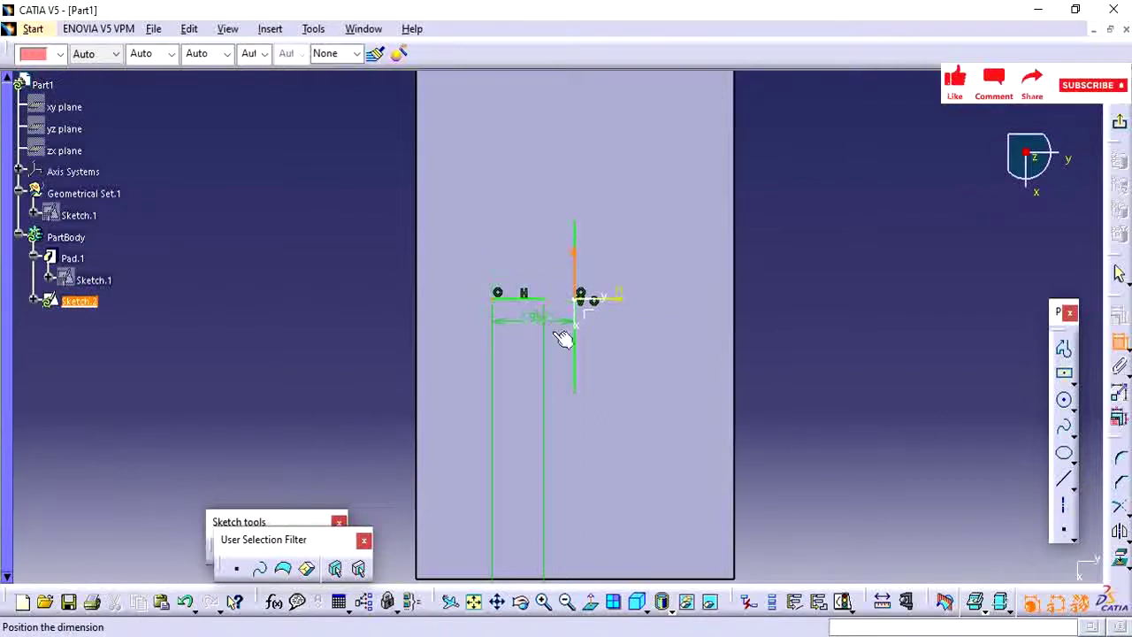
{"action": "left_click", "coordinate": [792, 366]}
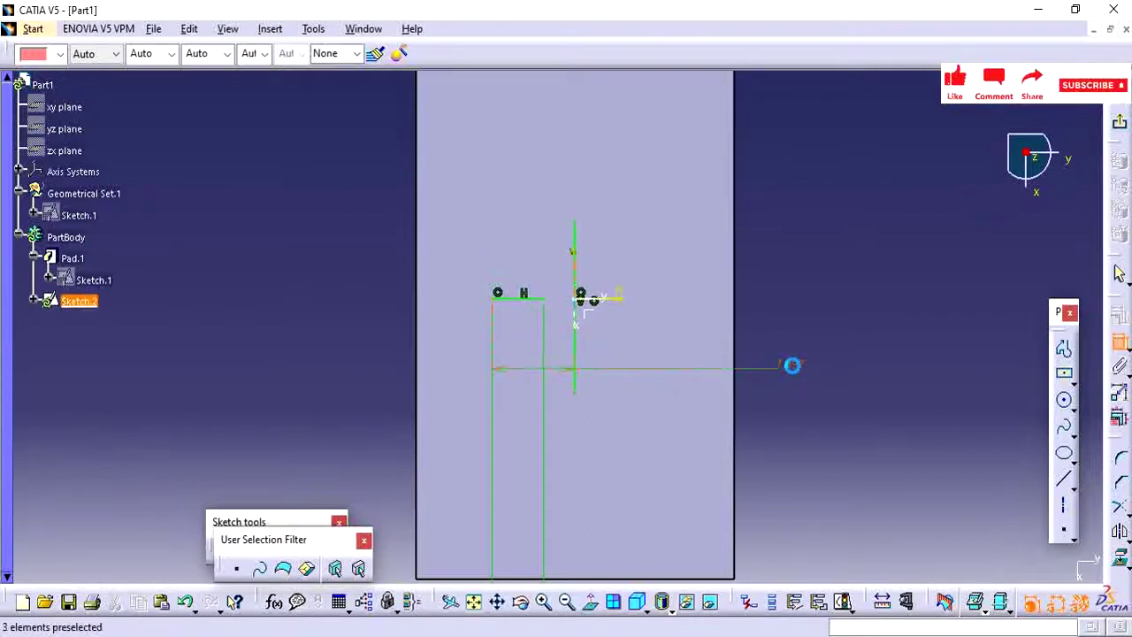
{"action": "double_click", "coordinate": [793, 366]}
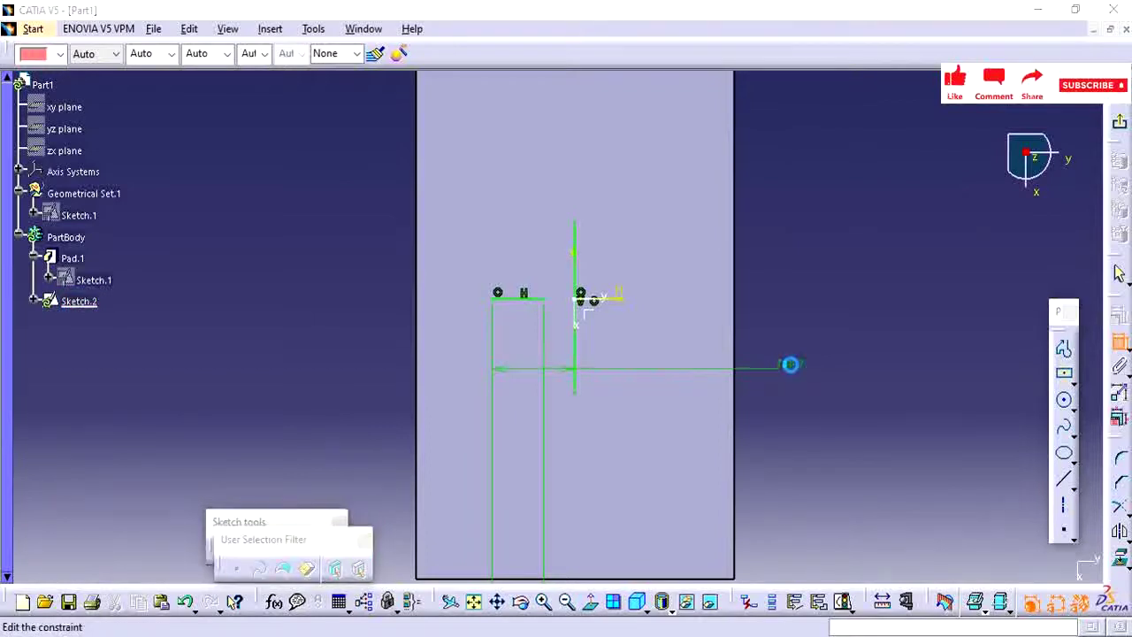
{"action": "type", "text": "2."}
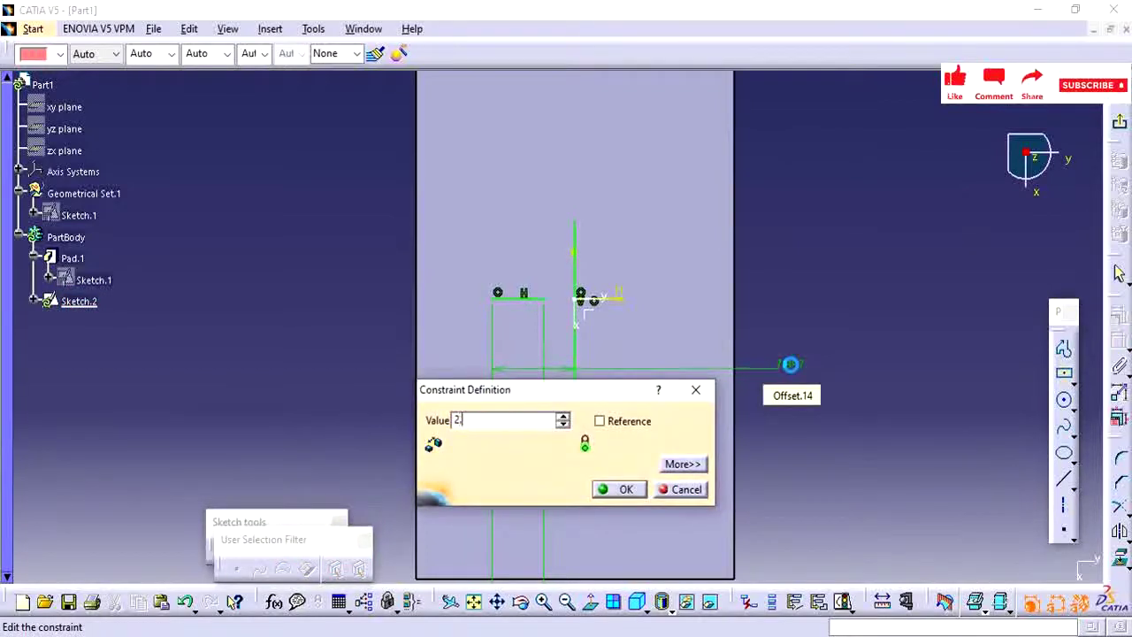
{"action": "type", "text": "5mm"}
{"action": "key", "text": "Return"}
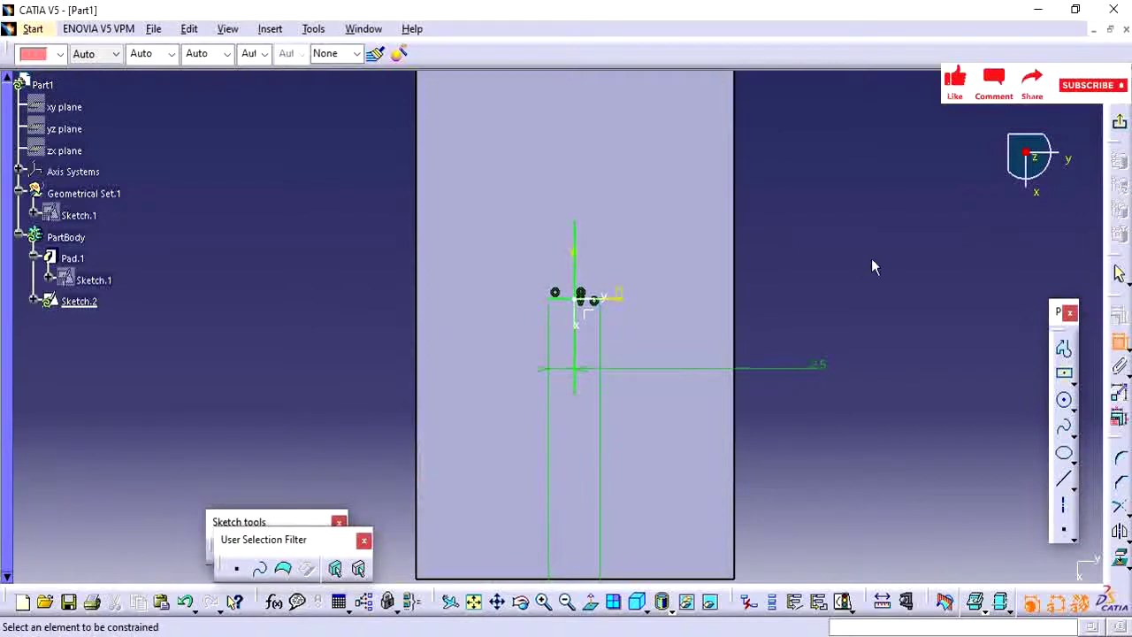
Step: Constrain the vertical line's lower endpoint to 2.5 mm from the H axis
{"action": "middle_click_drag", "start_coordinate": [780, 313], "coordinate": [799, 362]}
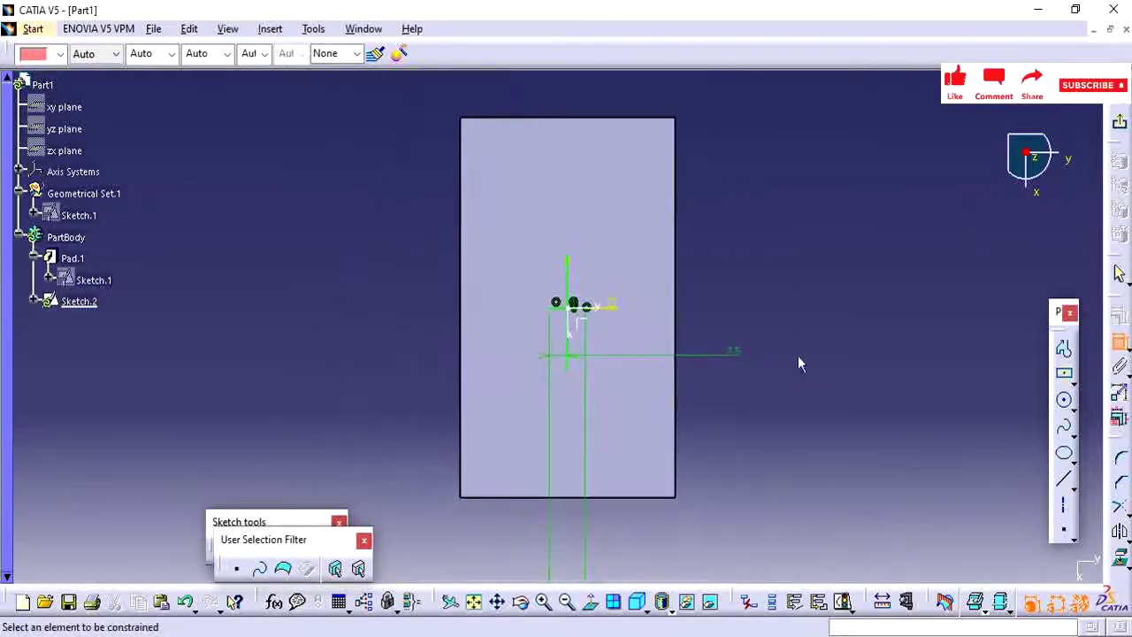
{"action": "left_click", "coordinate": [1122, 387]}
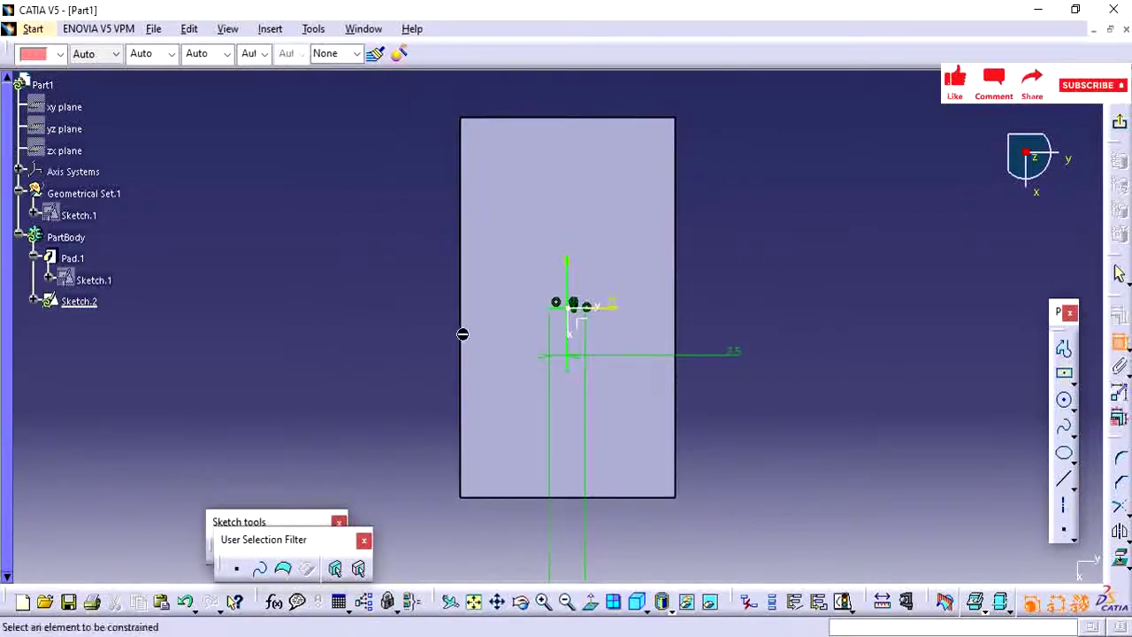
{"action": "left_click", "coordinate": [575, 379]}
{"action": "left_click", "coordinate": [625, 308]}
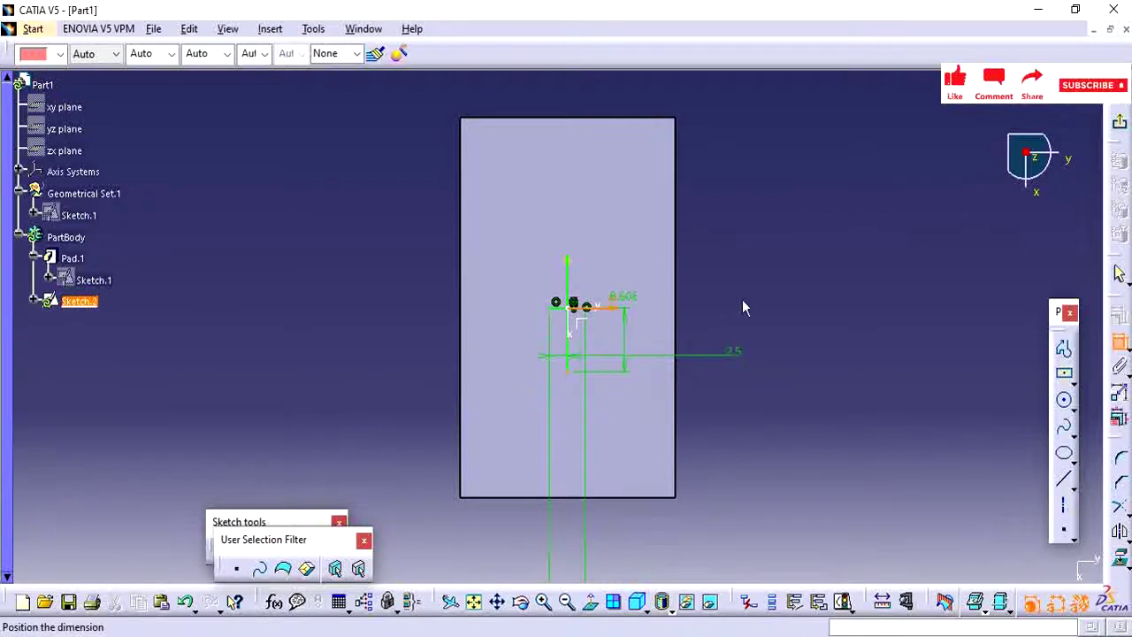
{"action": "left_click", "coordinate": [767, 283]}
{"action": "double_click", "coordinate": [769, 274]}
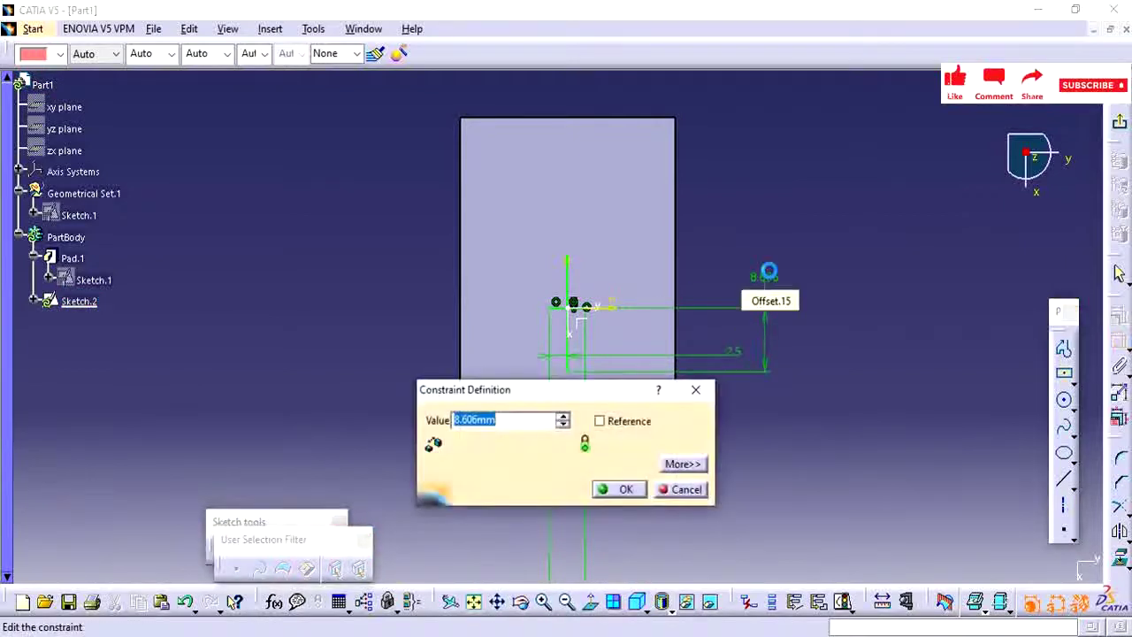
{"action": "type", "text": "2.5"}
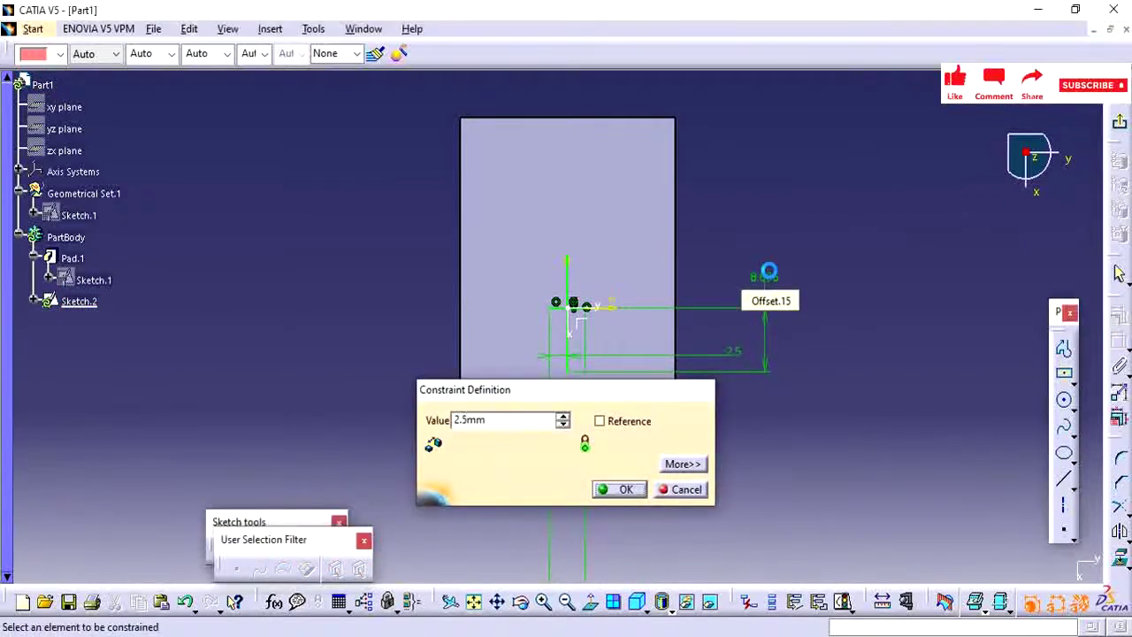
{"action": "key", "text": "Return"}
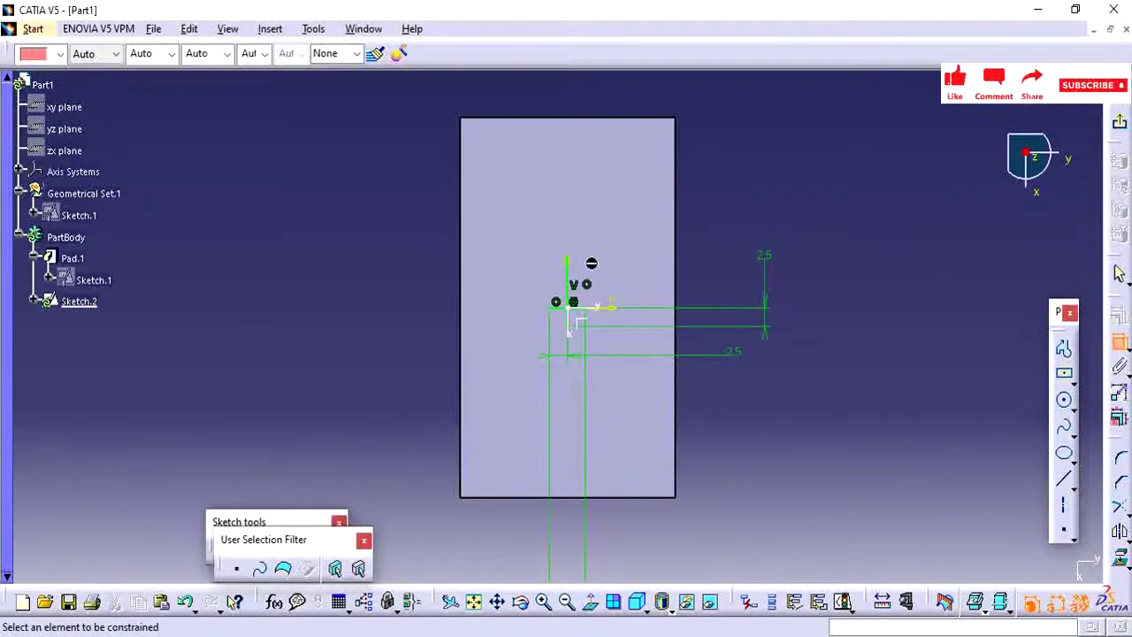
Step: Dimension the vertical line's length and set it to 5 mm
{"action": "left_click", "coordinate": [567, 276]}
{"action": "left_click", "coordinate": [372, 295]}
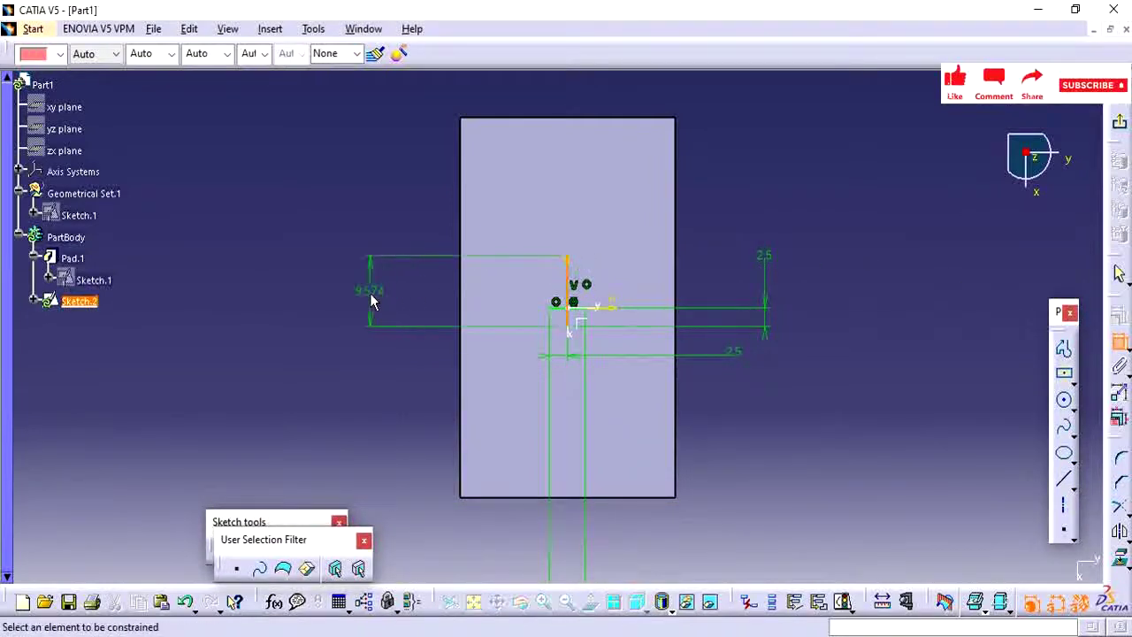
{"action": "double_click", "coordinate": [372, 292]}
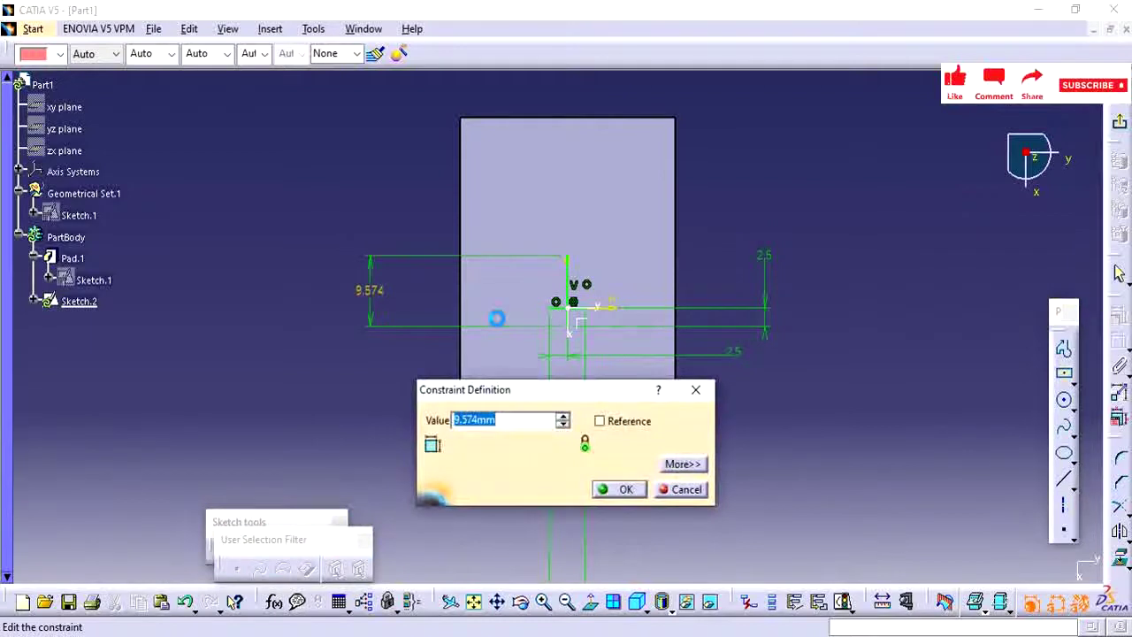
{"action": "type", "text": "5"}
{"action": "key", "text": "Return"}
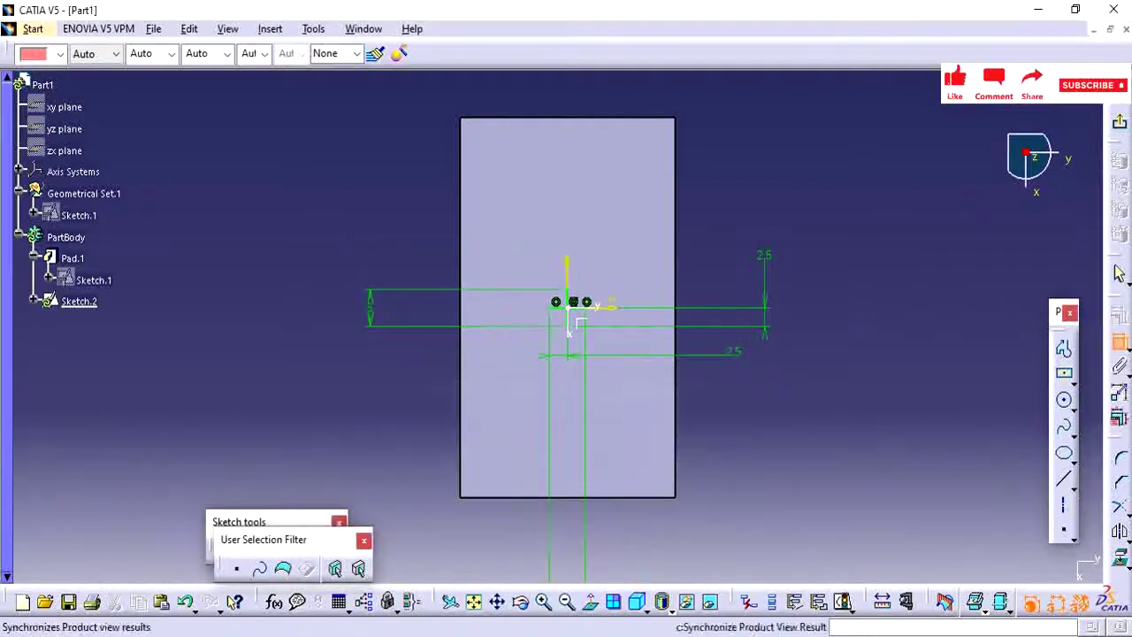
Step: Exit the sketch, inspect the cross on the plate's face in 3D, and clear the selection
{"action": "left_click", "coordinate": [1119, 122]}
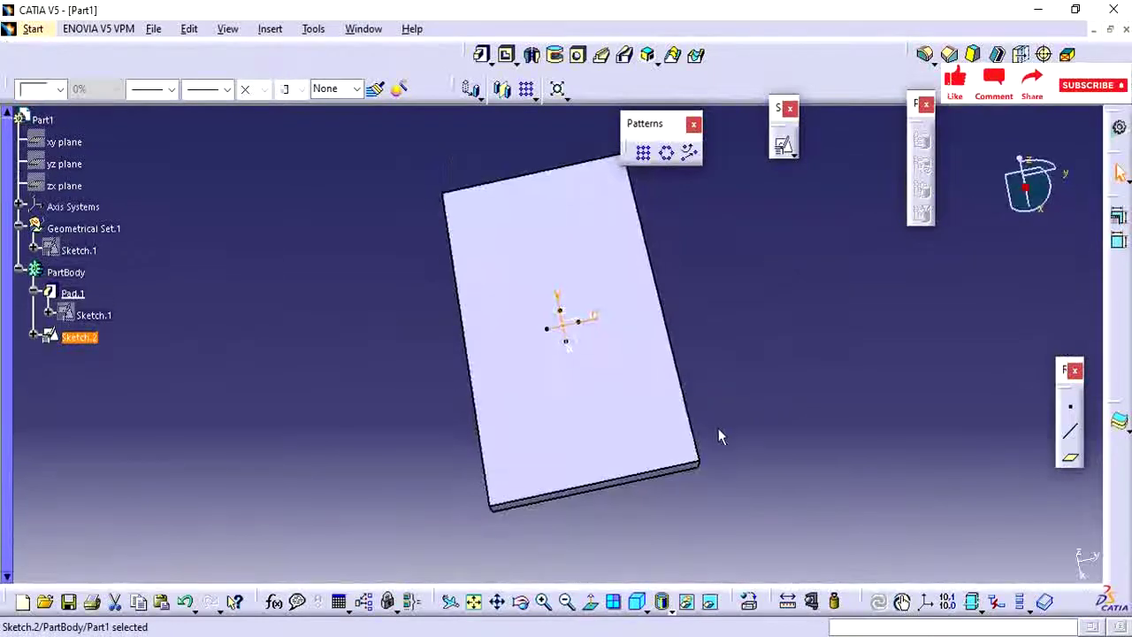
{"action": "mouse_move", "coordinate": [720, 434]}
{"action": "middle_mouse_down"}
{"action": "mouse_move", "coordinate": [781, 417]}
{"action": "mouse_move", "coordinate": [779, 390]}
{"action": "mouse_move", "coordinate": [859, 353]}
{"action": "mouse_move", "coordinate": [420, 391]}
{"action": "mouse_move", "coordinate": [433, 323]}
{"action": "mouse_move", "coordinate": [473, 400]}
{"action": "middle_mouse_up"}
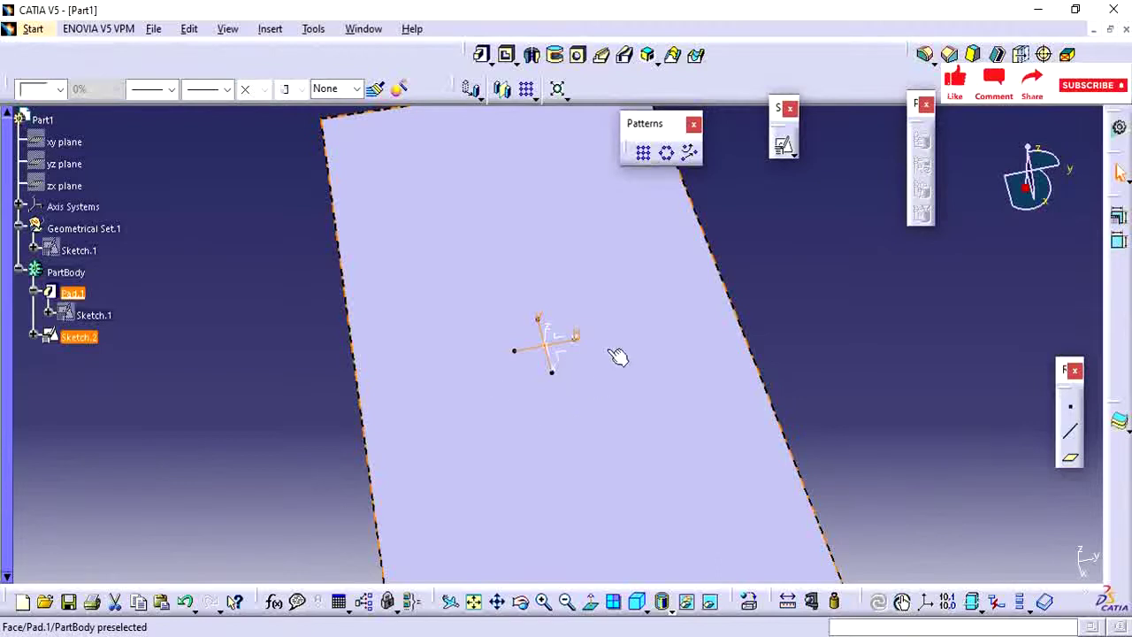
{"action": "mouse_move", "coordinate": [622, 400]}
{"action": "middle_mouse_down"}
{"action": "mouse_move", "coordinate": [753, 410]}
{"action": "mouse_move", "coordinate": [758, 359]}
{"action": "mouse_move", "coordinate": [902, 367]}
{"action": "middle_mouse_up"}
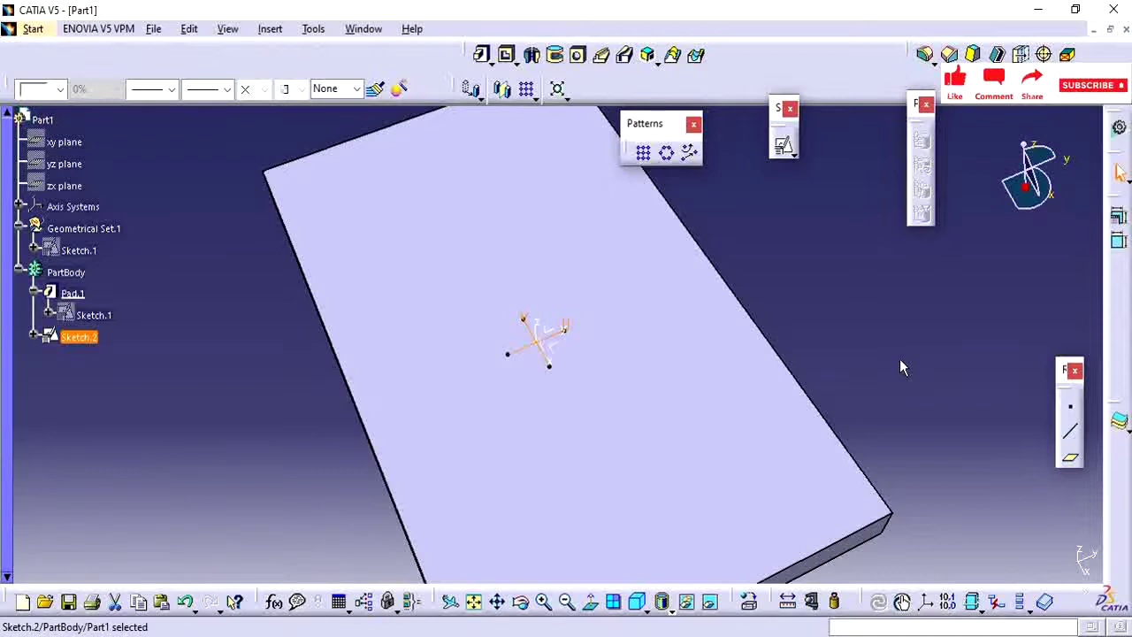
{"action": "left_click", "coordinate": [901, 360]}
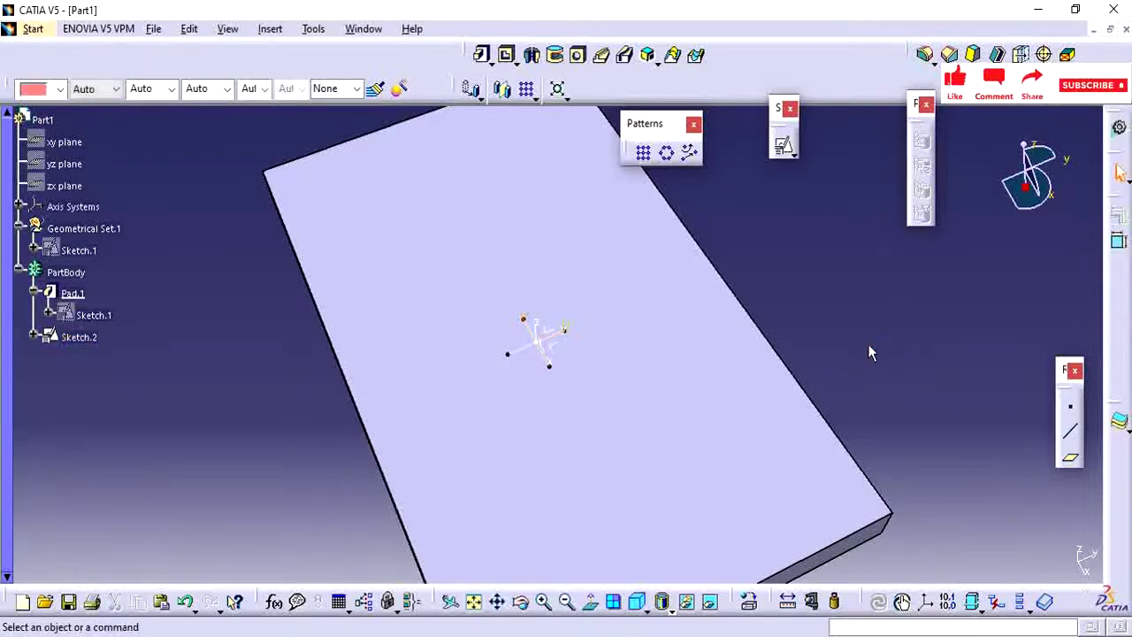
Step: Pad the cross sketch 10 mm as a thick profile, with Neutral Fiber enabled and a thickness of 1 mm
{"action": "left_click", "coordinate": [483, 55]}
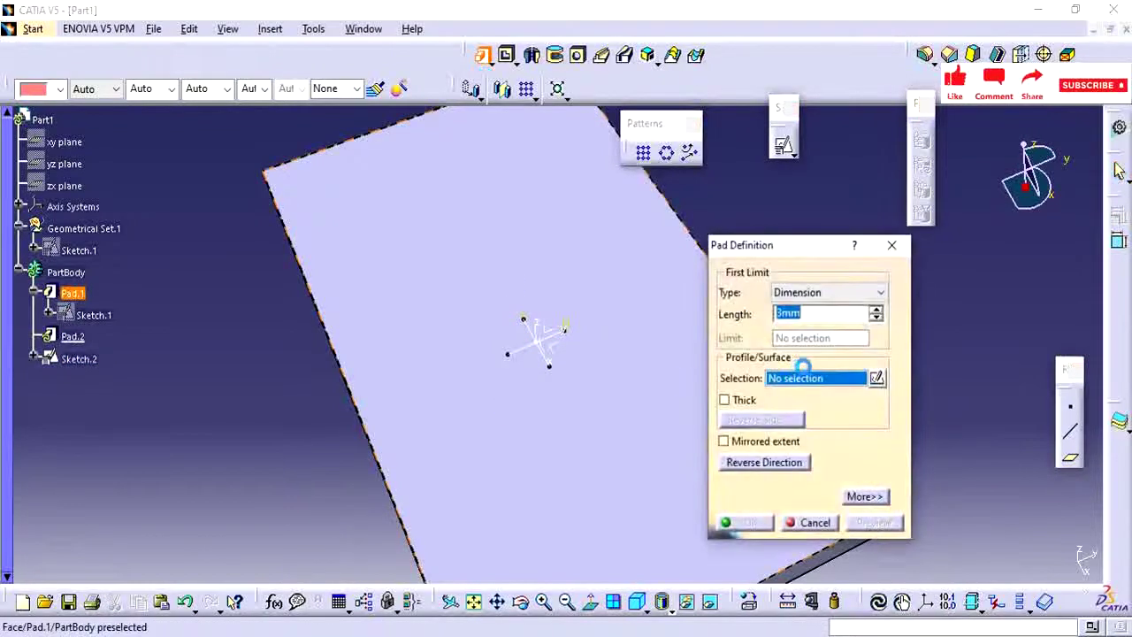
{"action": "left_click", "coordinate": [724, 400]}
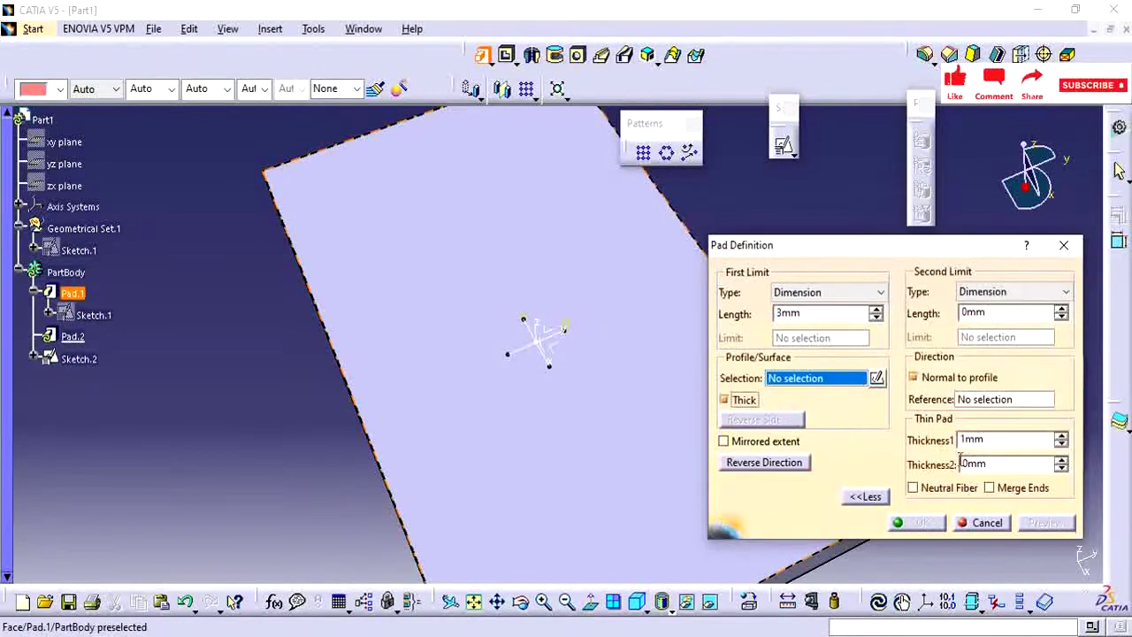
{"action": "left_click", "coordinate": [914, 487]}
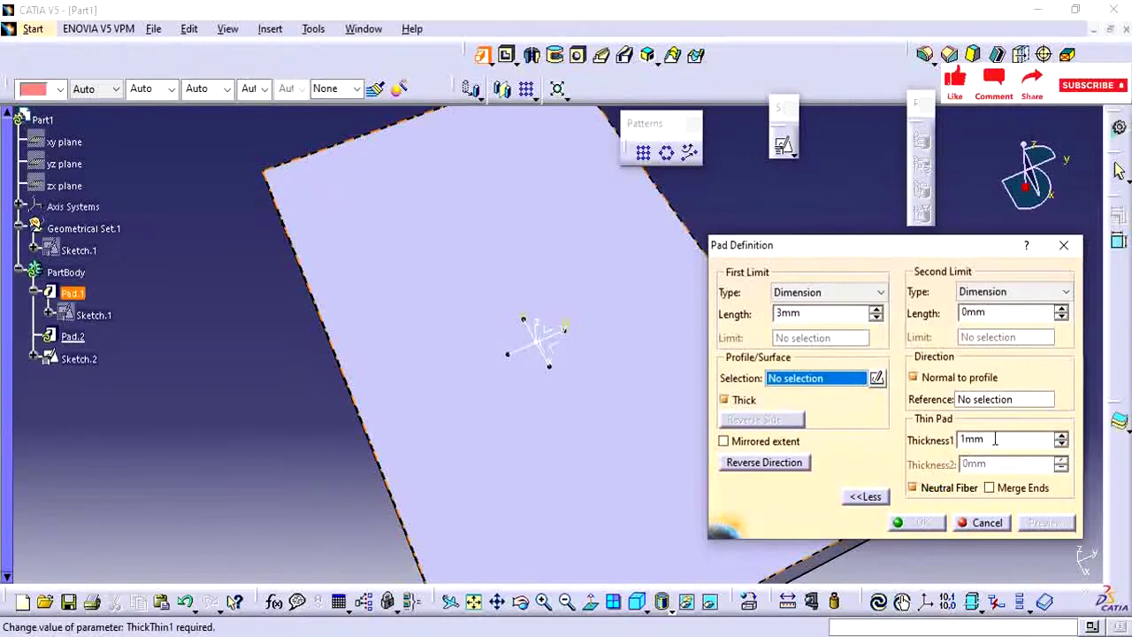
{"action": "left_click_drag", "start_coordinate": [994, 437], "coordinate": [877, 430]}
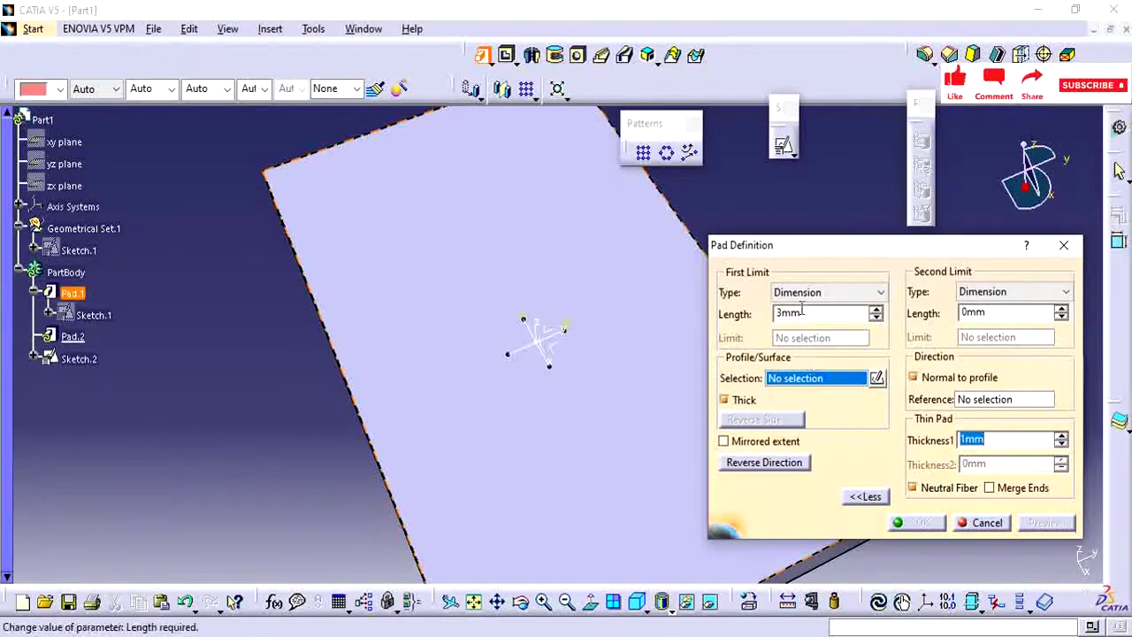
{"action": "left_click", "coordinate": [557, 329]}
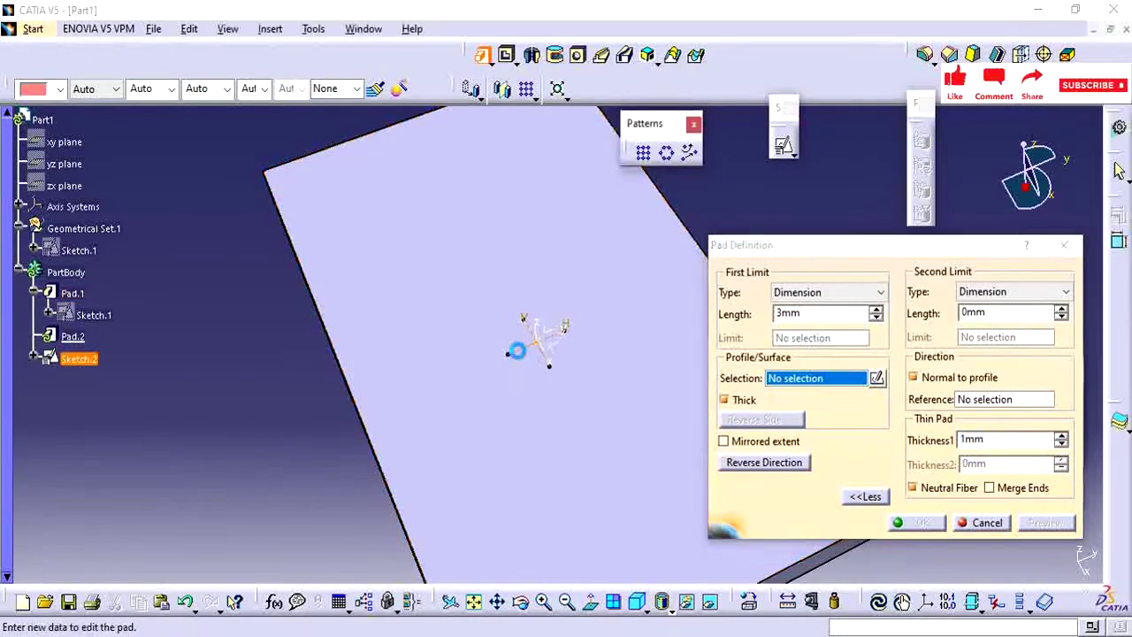
{"action": "middle_click_drag", "start_coordinate": [546, 441], "coordinate": [580, 228]}
{"action": "left_click_drag", "start_coordinate": [821, 313], "coordinate": [684, 307]}
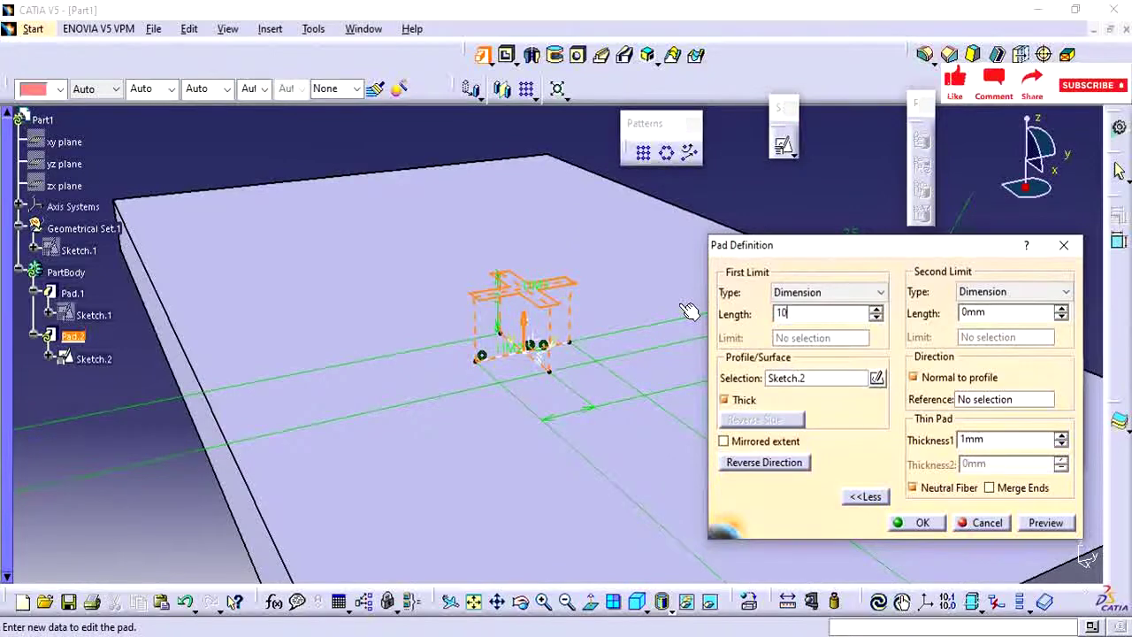
{"action": "key", "text": "Return"}
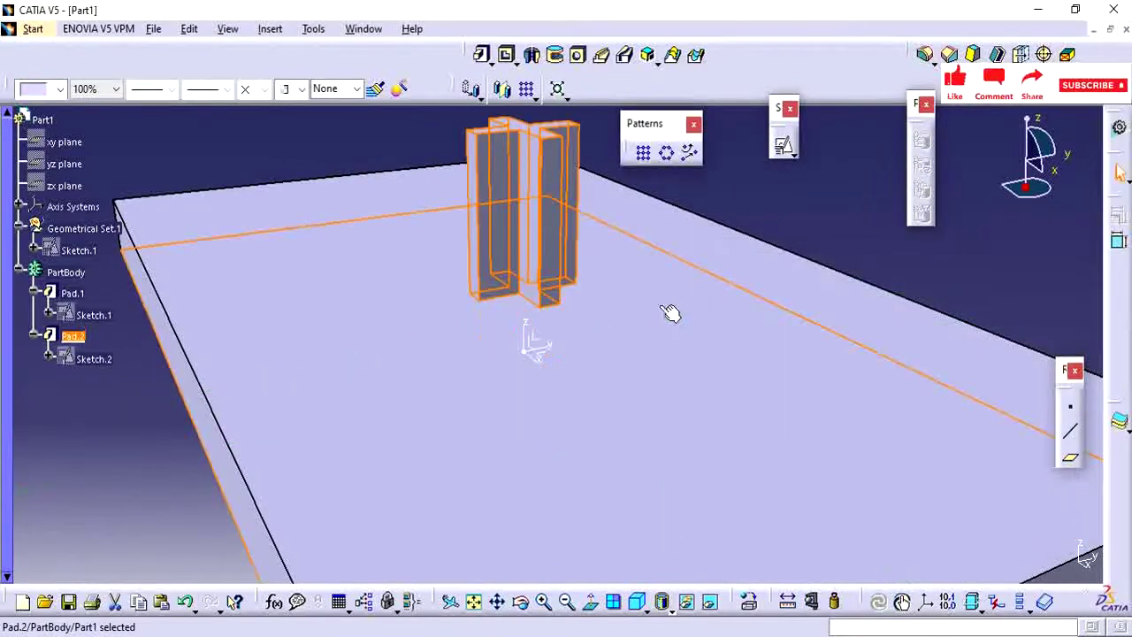
{"action": "middle_click_drag", "start_coordinate": [670, 310], "coordinate": [542, 376]}
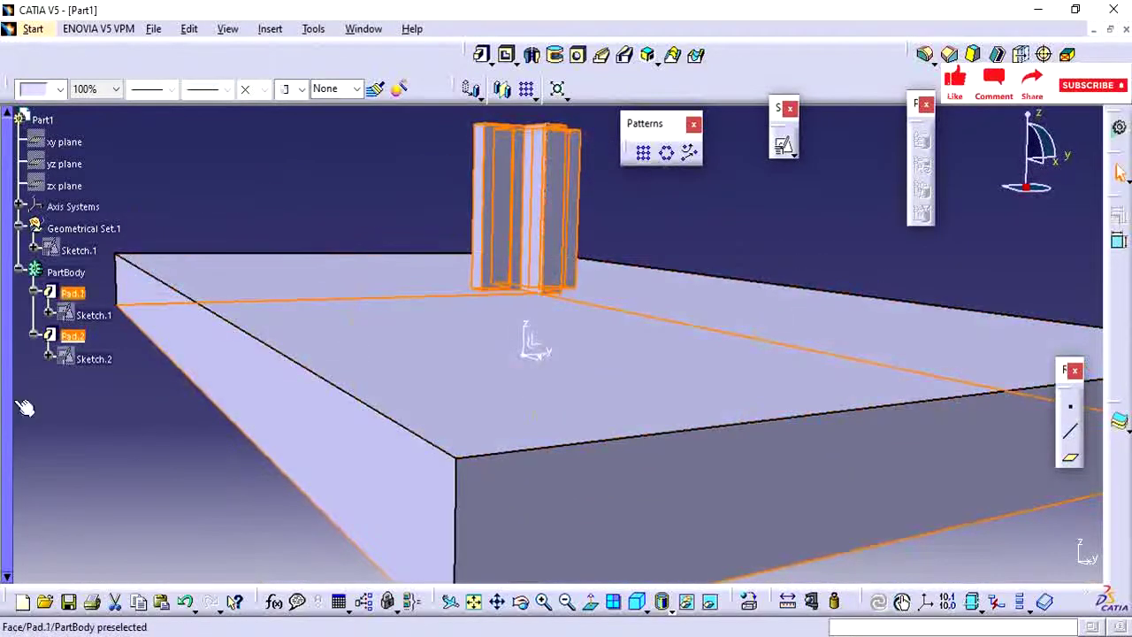
Step: Edit the cross-shaped pad so its second limit type is Up to last, and clear the selection
{"action": "left_click", "coordinate": [70, 334]}
{"action": "double_click", "coordinate": [69, 329]}
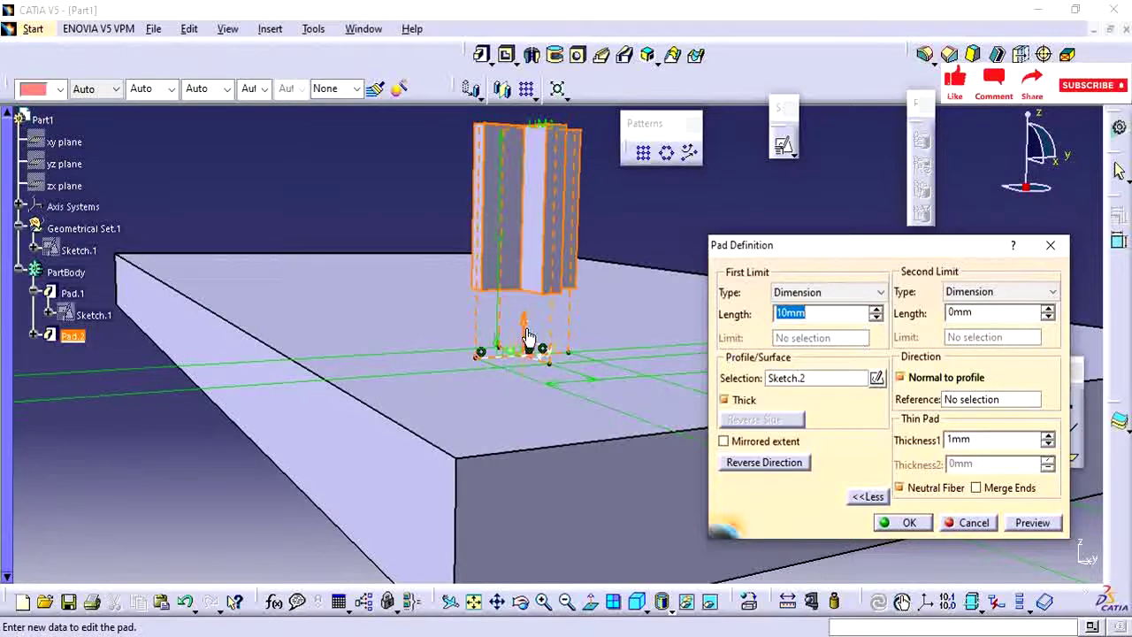
{"action": "left_click", "coordinate": [1006, 292]}
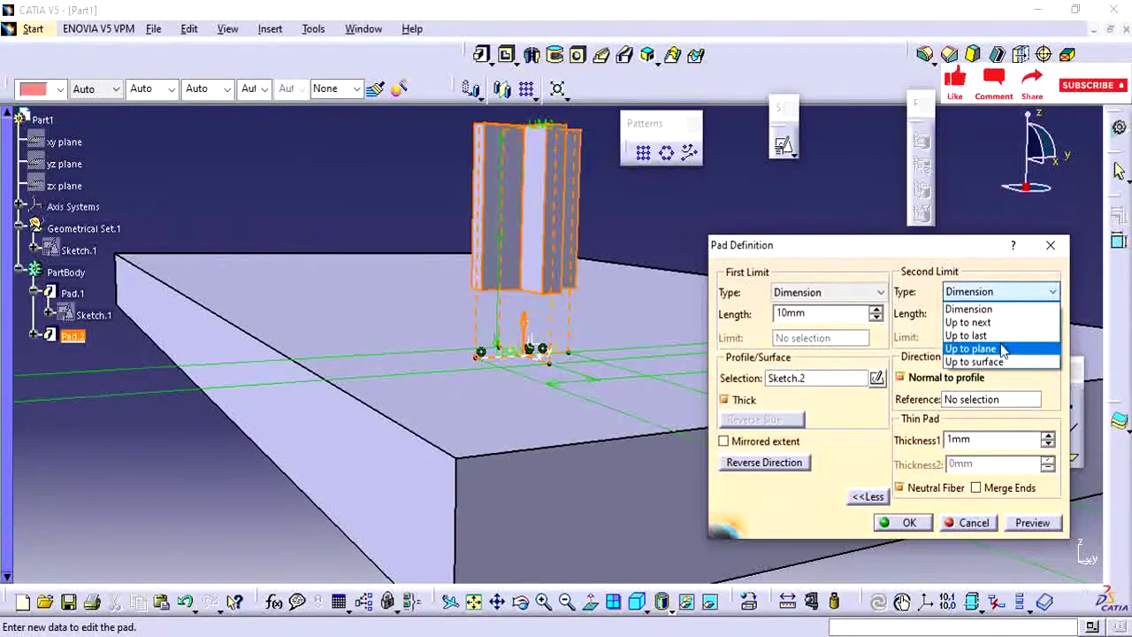
{"action": "left_click", "coordinate": [999, 335]}
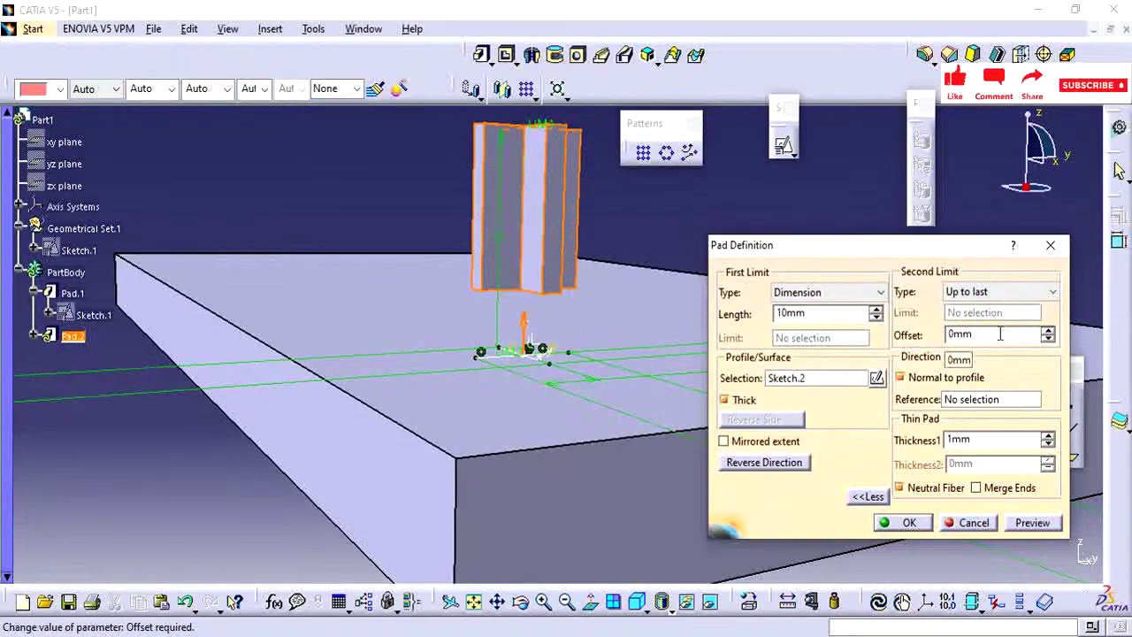
{"action": "middle_click_drag", "start_coordinate": [535, 471], "coordinate": [572, 260]}
{"action": "middle_click_drag", "start_coordinate": [576, 399], "coordinate": [509, 416]}
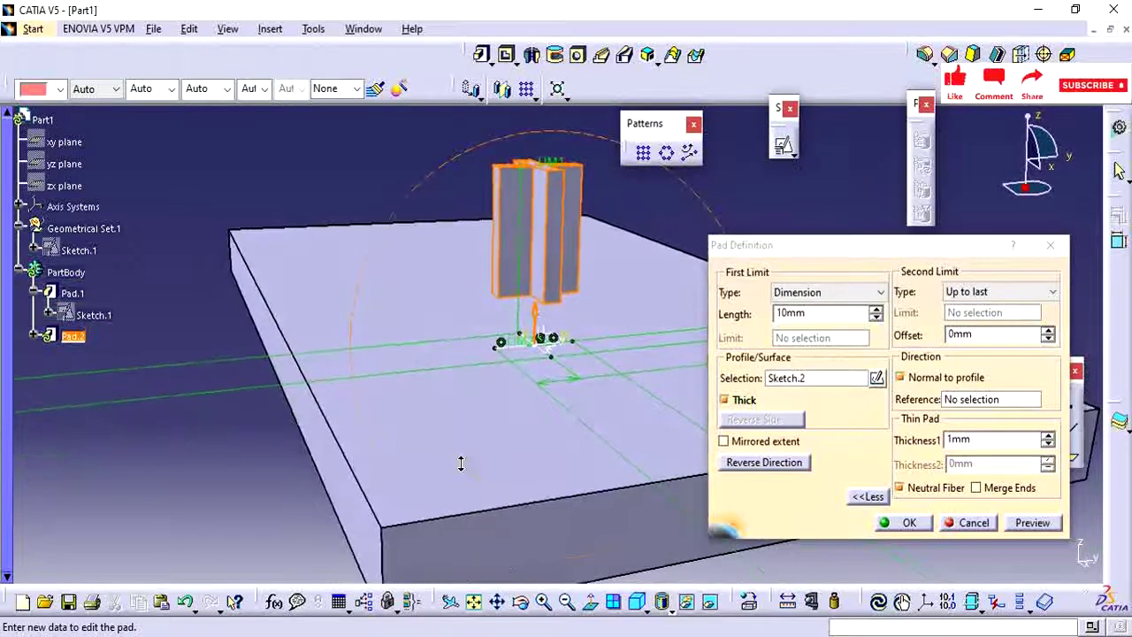
{"action": "left_click", "coordinate": [903, 522]}
{"action": "left_click", "coordinate": [632, 321]}
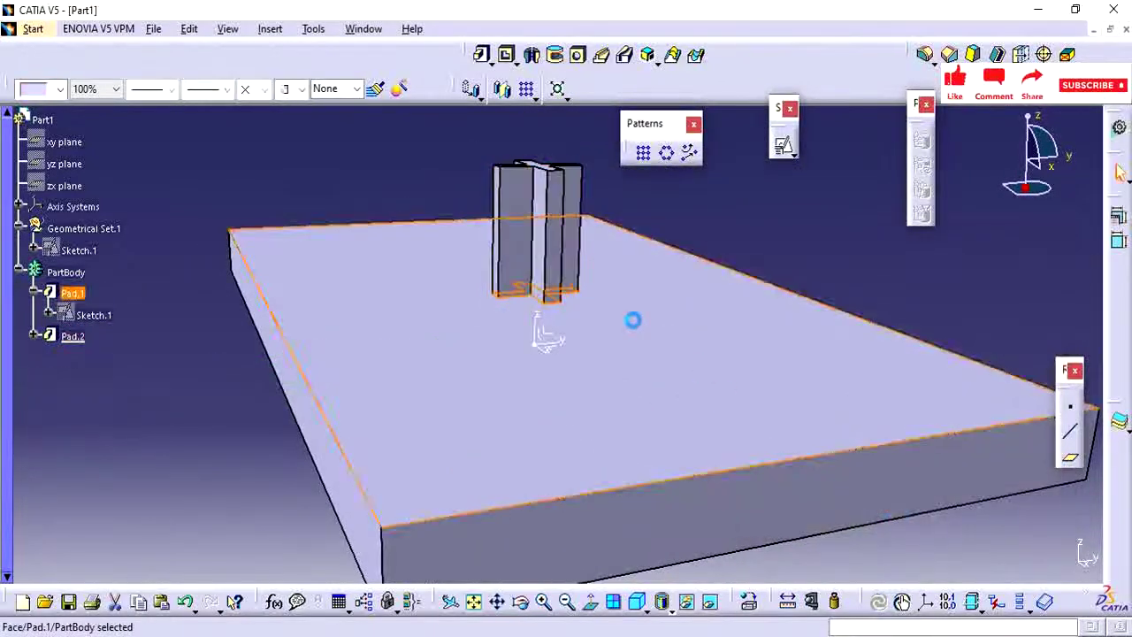
{"action": "middle_click_drag", "start_coordinate": [688, 492], "coordinate": [657, 575]}
{"action": "middle_click_drag", "start_coordinate": [274, 379], "coordinate": [323, 420]}
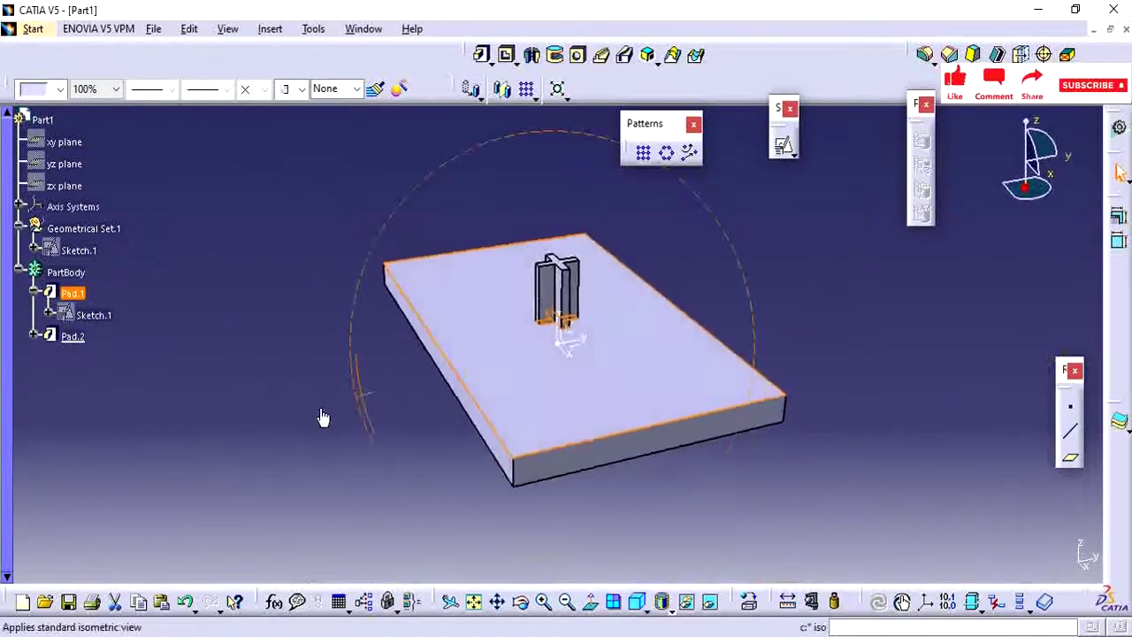
{"action": "left_click", "coordinate": [667, 242]}
{"action": "middle_click_drag", "start_coordinate": [667, 243], "coordinate": [730, 320]}
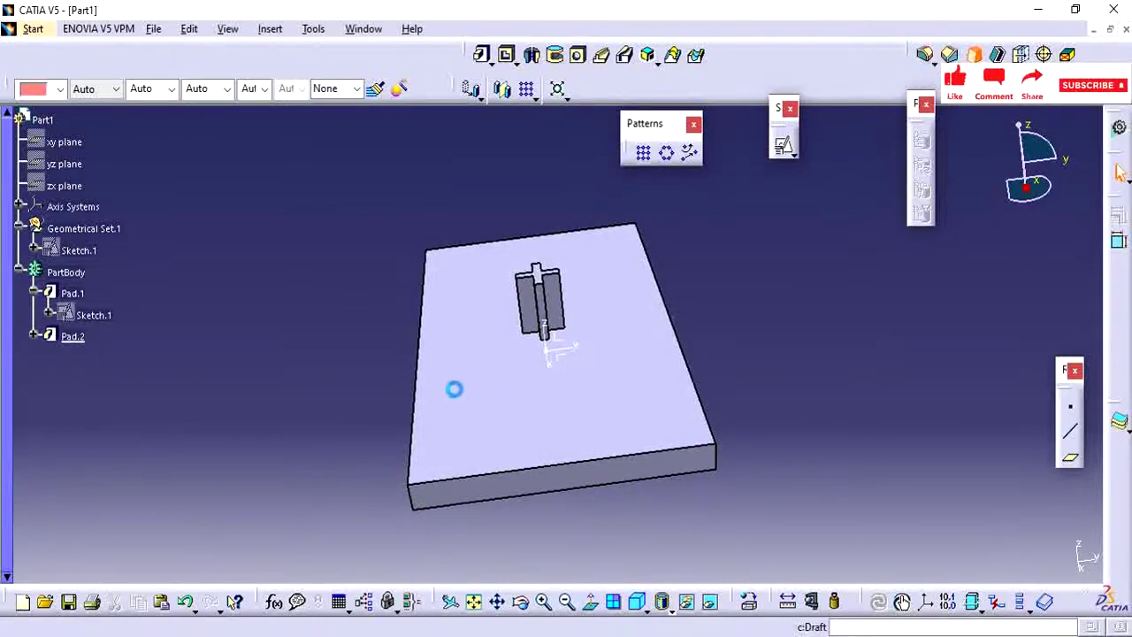
{"action": "middle_click_drag", "start_coordinate": [478, 392], "coordinate": [531, 434]}
{"action": "middle_click_drag", "start_coordinate": [558, 362], "coordinate": [554, 286]}
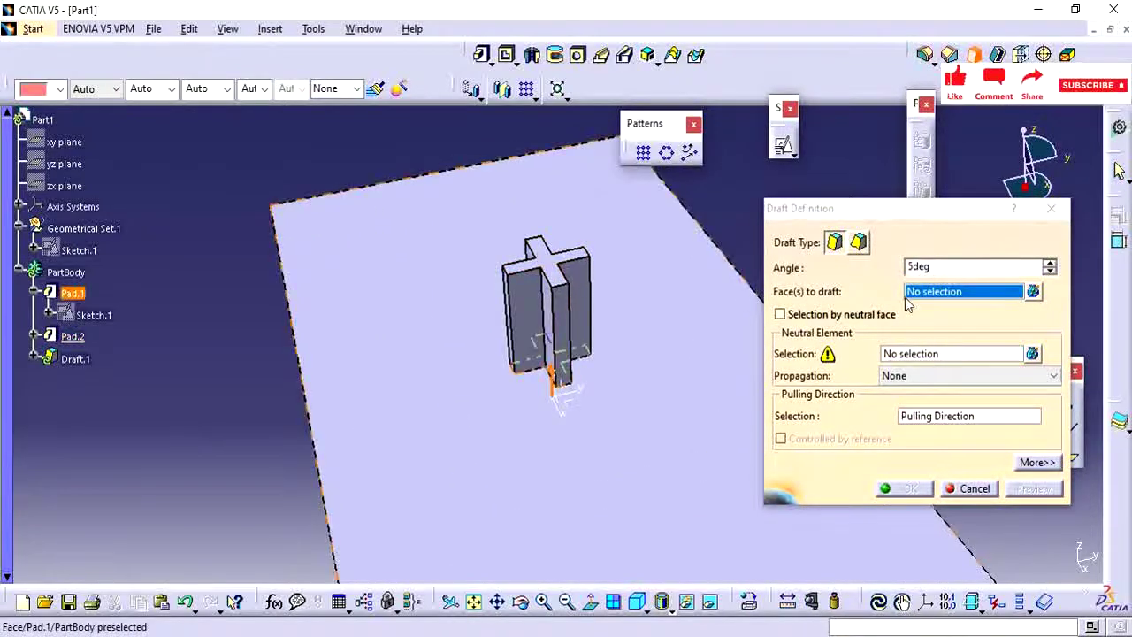
{"action": "left_click", "coordinate": [974, 488]}
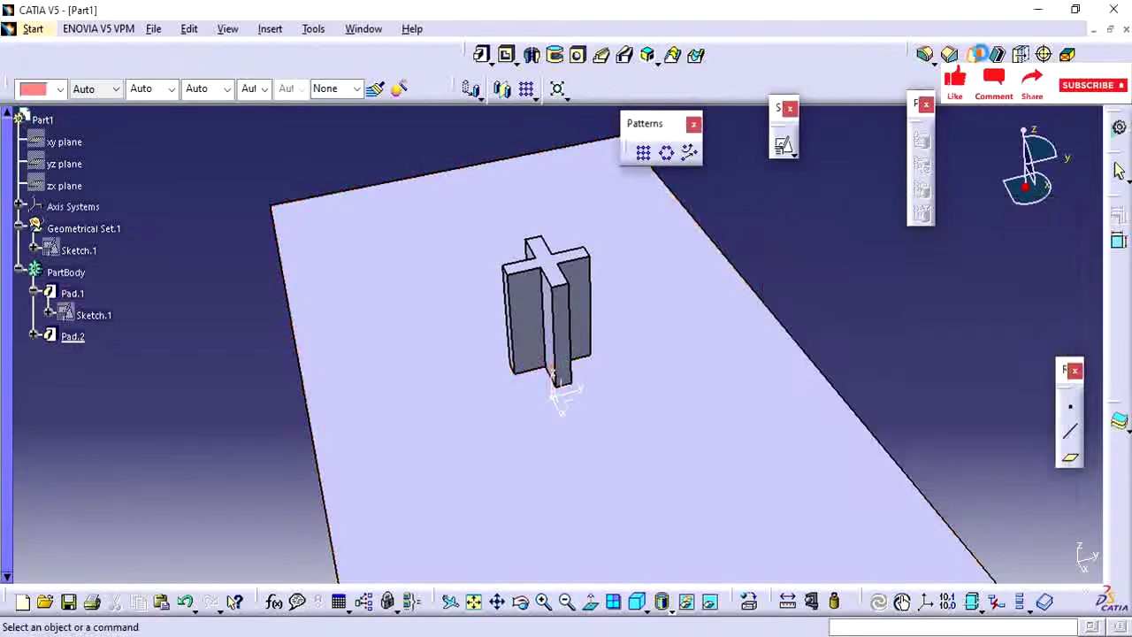
{"action": "left_click", "coordinate": [1119, 172]}
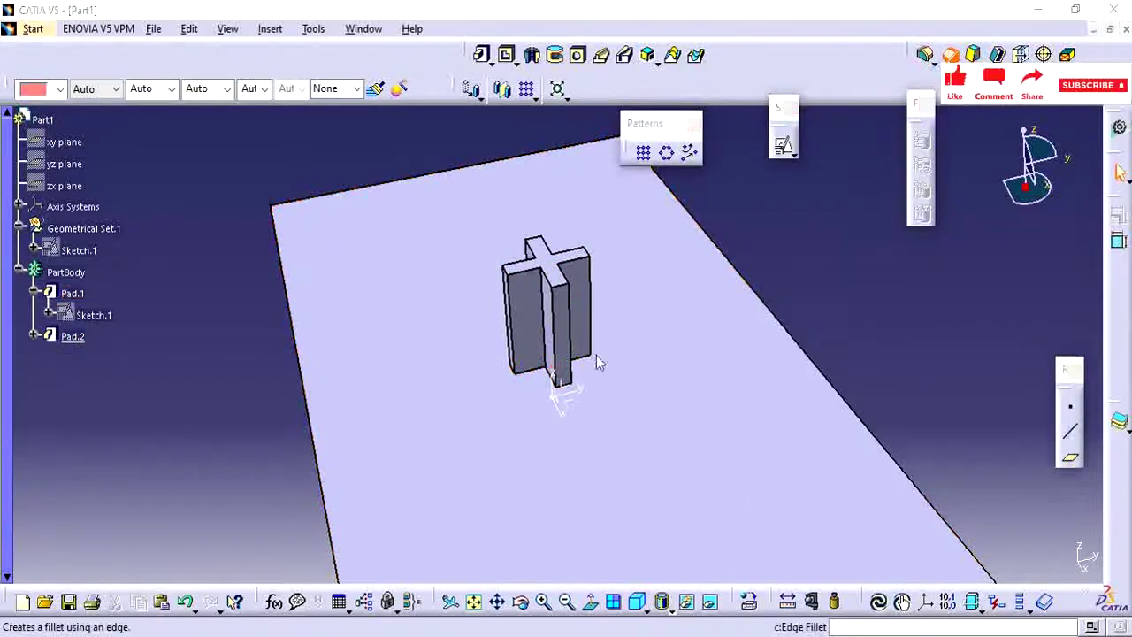
Step: Chamfer the four outer top edges of the cross post's arms by 1 mm at 45 degrees
{"action": "left_click", "coordinate": [574, 292]}
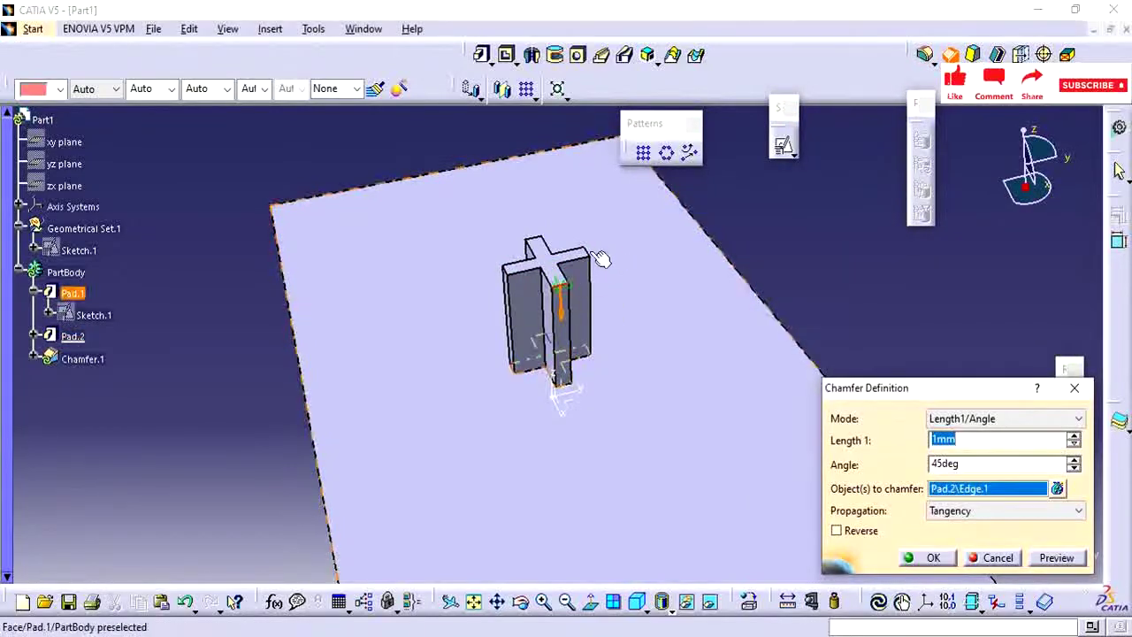
{"action": "left_click", "coordinate": [595, 259]}
{"action": "left_click", "coordinate": [534, 239]}
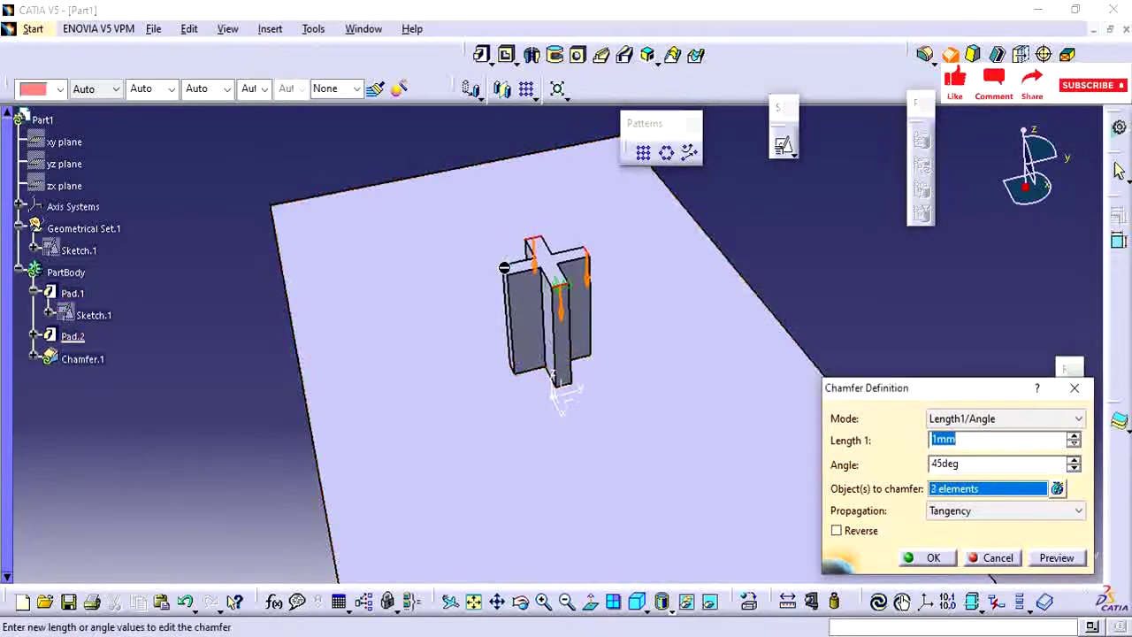
{"action": "left_click", "coordinate": [506, 271]}
{"action": "middle_click_drag", "start_coordinate": [599, 470], "coordinate": [645, 473]}
{"action": "left_click", "coordinate": [929, 558]}
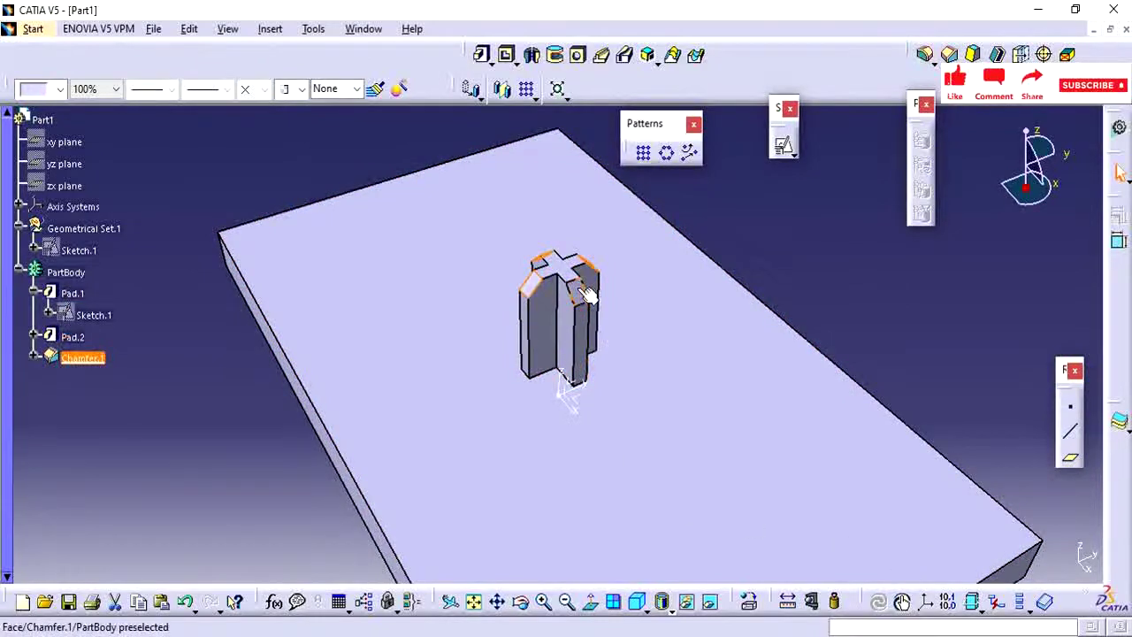
{"action": "left_click", "coordinate": [851, 235]}
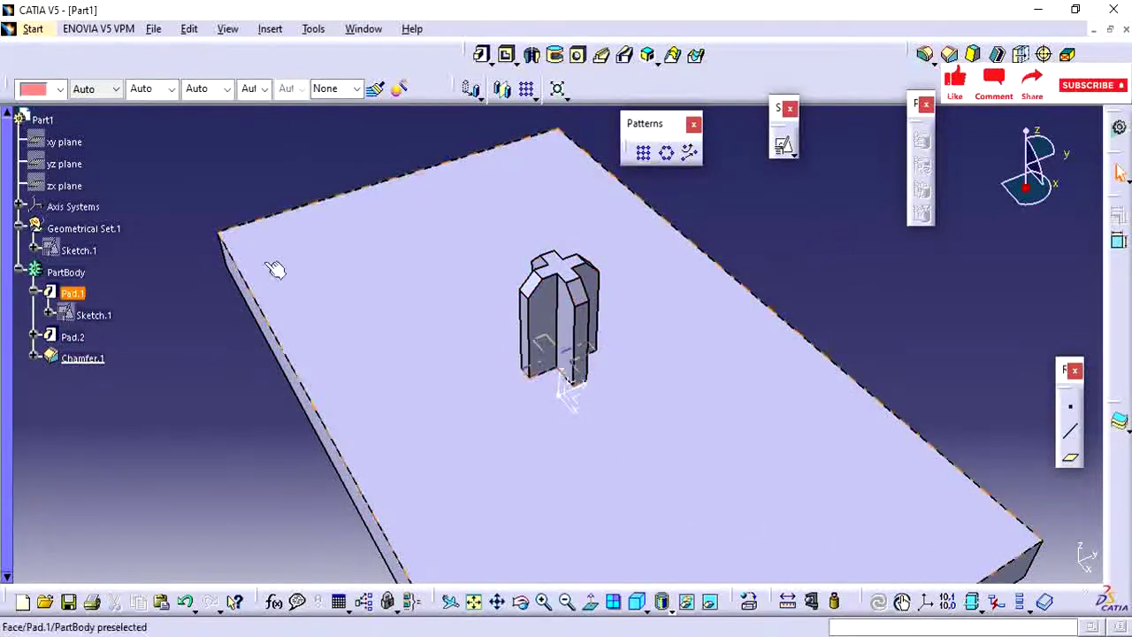
Step: Start a 5-degree draft and pick the first four broad side faces of the cross post's arms
{"action": "left_click", "coordinate": [974, 55]}
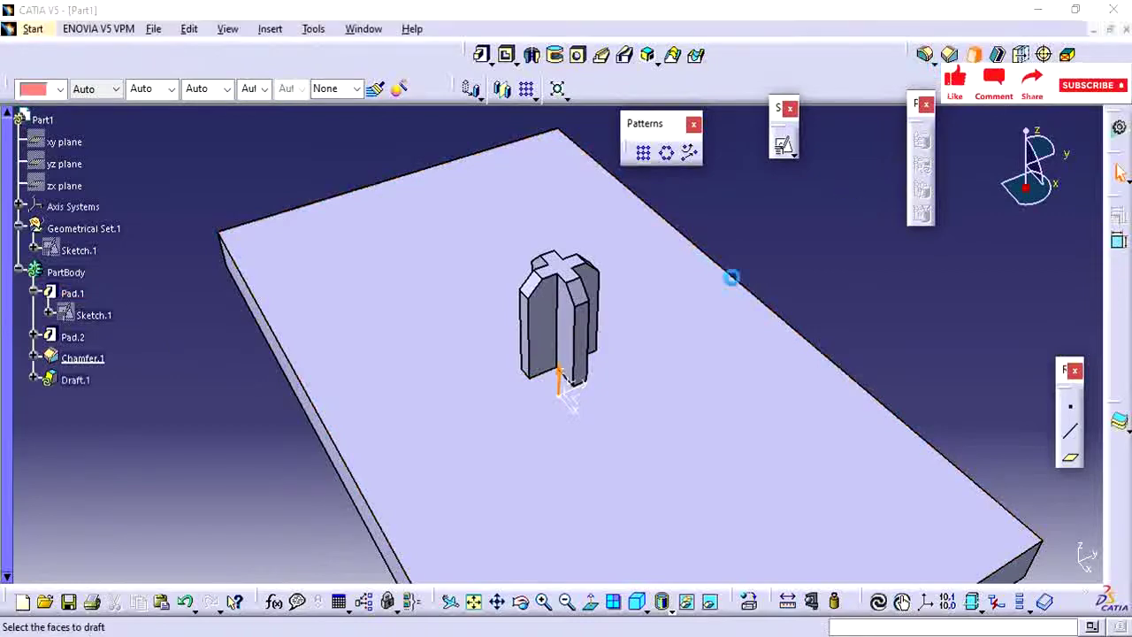
{"action": "left_click", "coordinate": [540, 308]}
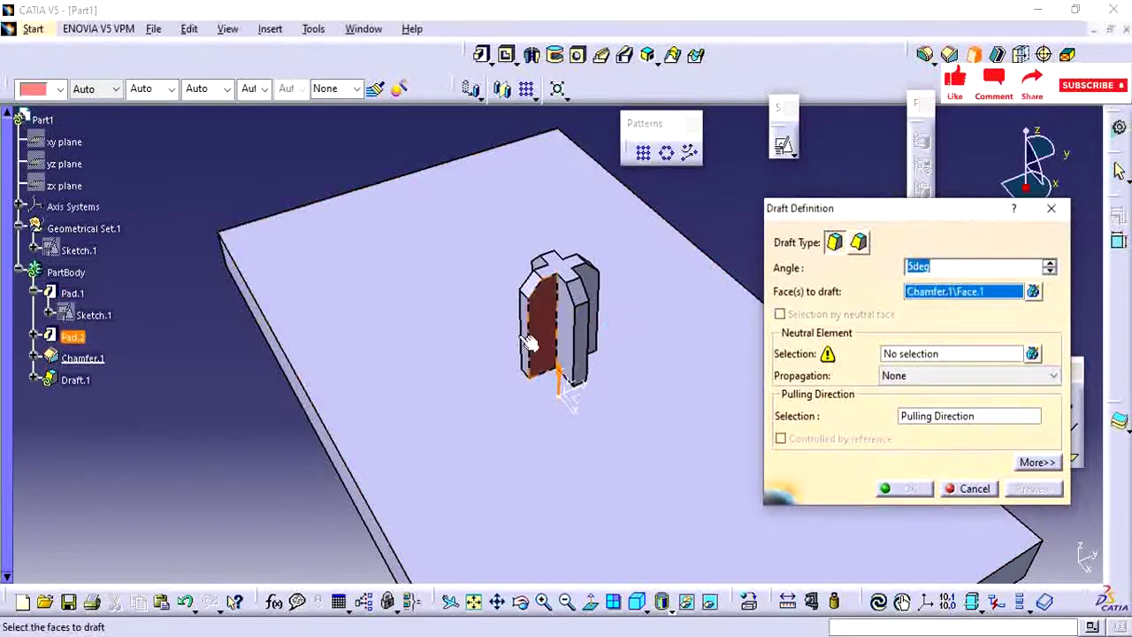
{"action": "left_click", "coordinate": [572, 322]}
{"action": "middle_click_drag", "start_coordinate": [501, 346], "coordinate": [465, 341]}
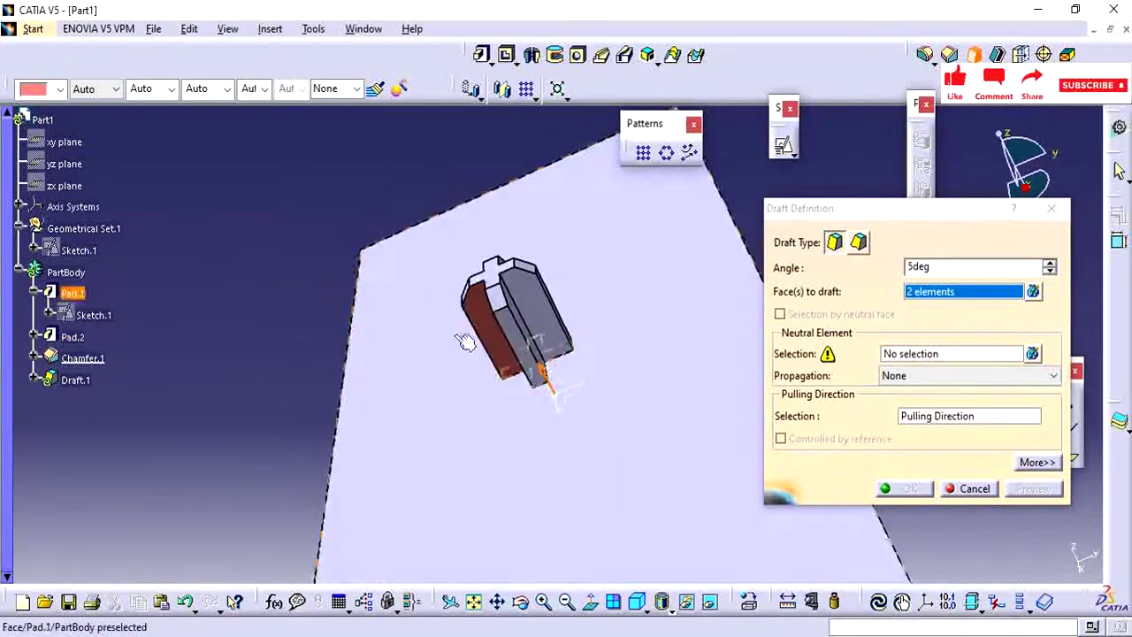
{"action": "middle_click_drag", "start_coordinate": [597, 377], "coordinate": [553, 368]}
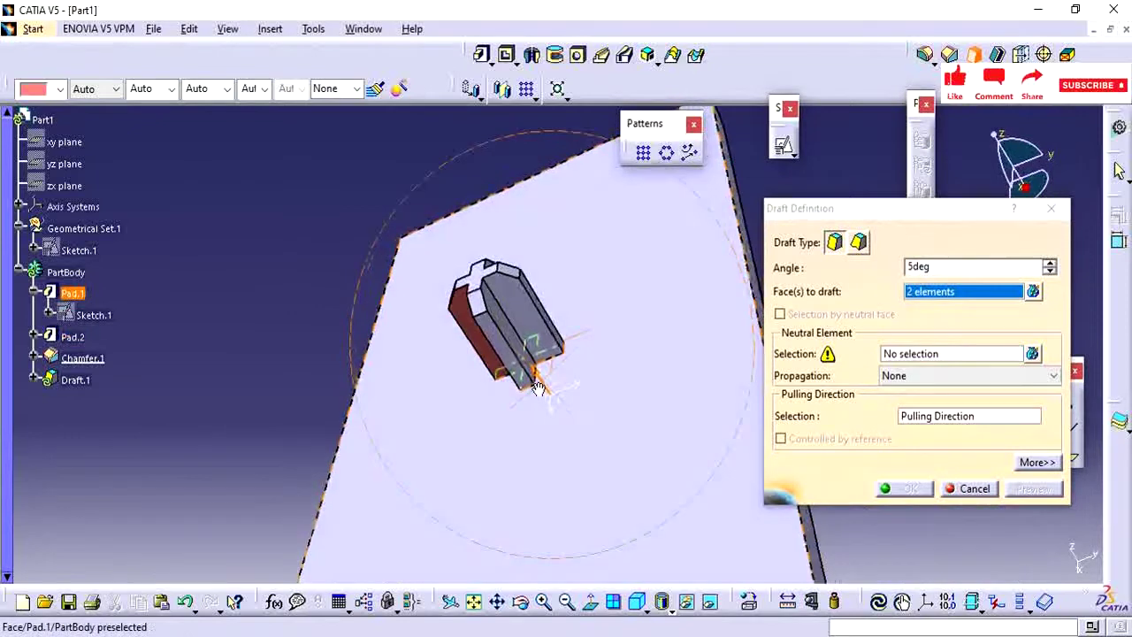
{"action": "left_click", "coordinate": [507, 322]}
{"action": "left_click", "coordinate": [514, 299]}
Step: Add the remaining four broad side faces of the cross post's arms to the draft
{"action": "middle_click_drag", "start_coordinate": [517, 441], "coordinate": [516, 435]}
{"action": "middle_click_drag", "start_coordinate": [546, 427], "coordinate": [419, 390]}
{"action": "left_click", "coordinate": [461, 352]}
{"action": "left_click", "coordinate": [461, 352]}
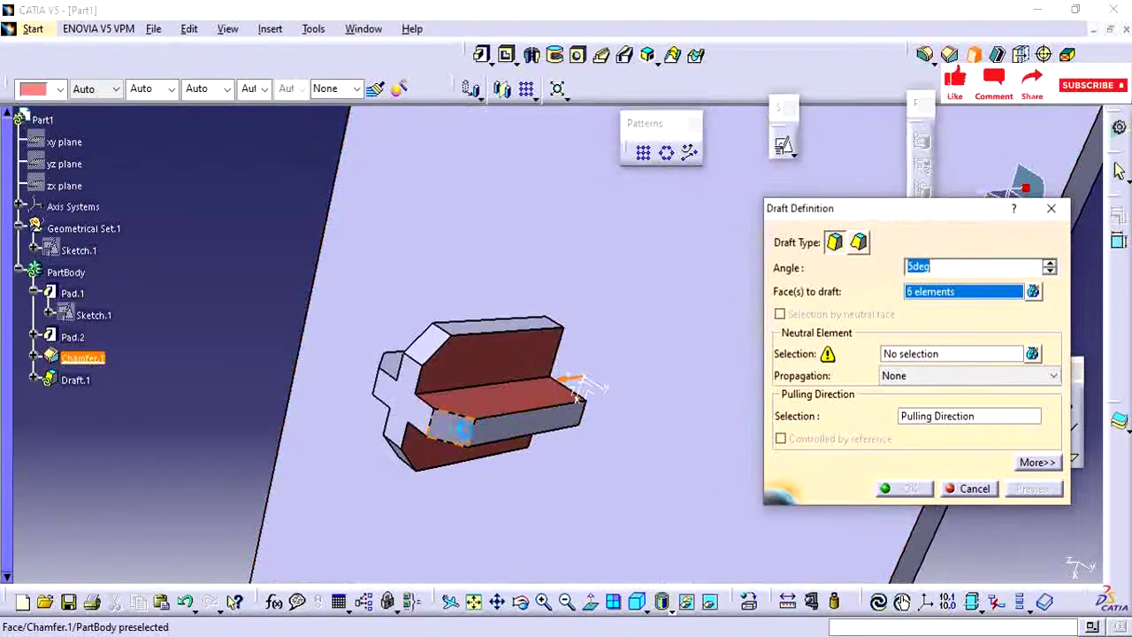
{"action": "middle_click_drag", "start_coordinate": [455, 430], "coordinate": [672, 463]}
{"action": "left_click", "coordinate": [546, 412]}
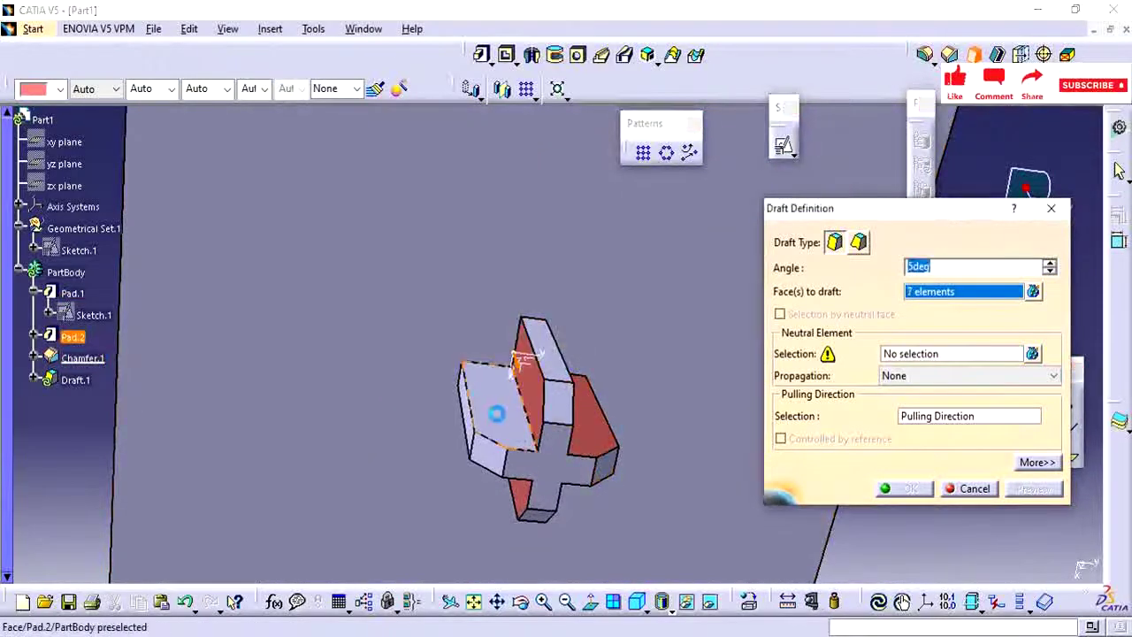
{"action": "middle_click_drag", "start_coordinate": [523, 356], "coordinate": [589, 344]}
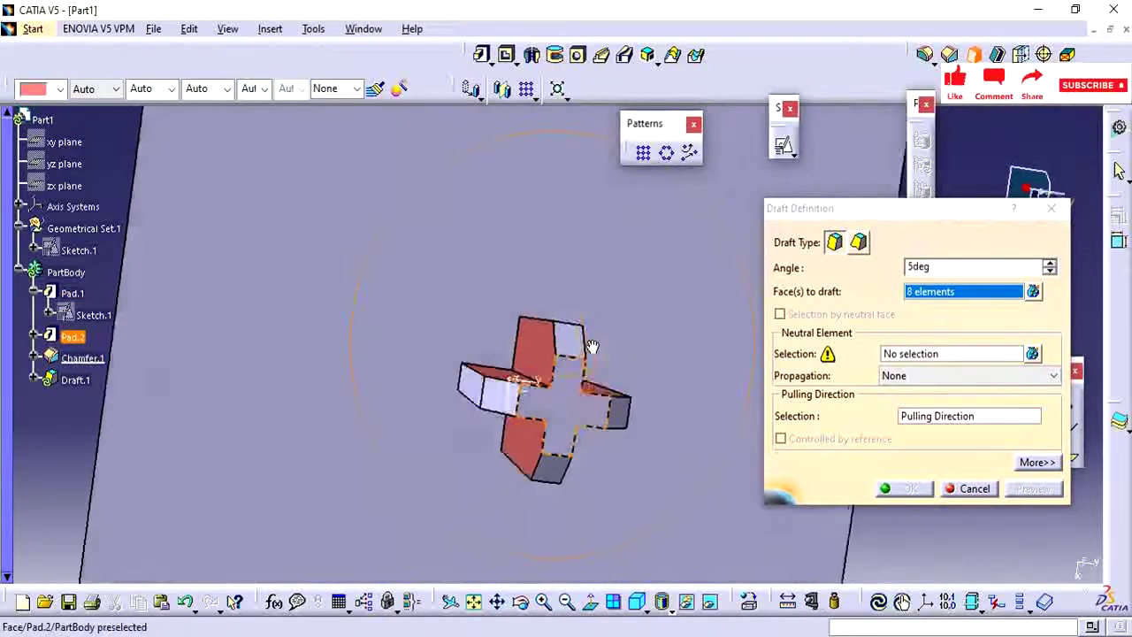
Step: Add the four narrow end faces of the cross post's arms to the draft
{"action": "left_click", "coordinate": [485, 382]}
{"action": "middle_click_drag", "start_coordinate": [486, 382], "coordinate": [510, 272]}
{"action": "left_click", "coordinate": [515, 329]}
{"action": "left_click", "coordinate": [531, 323]}
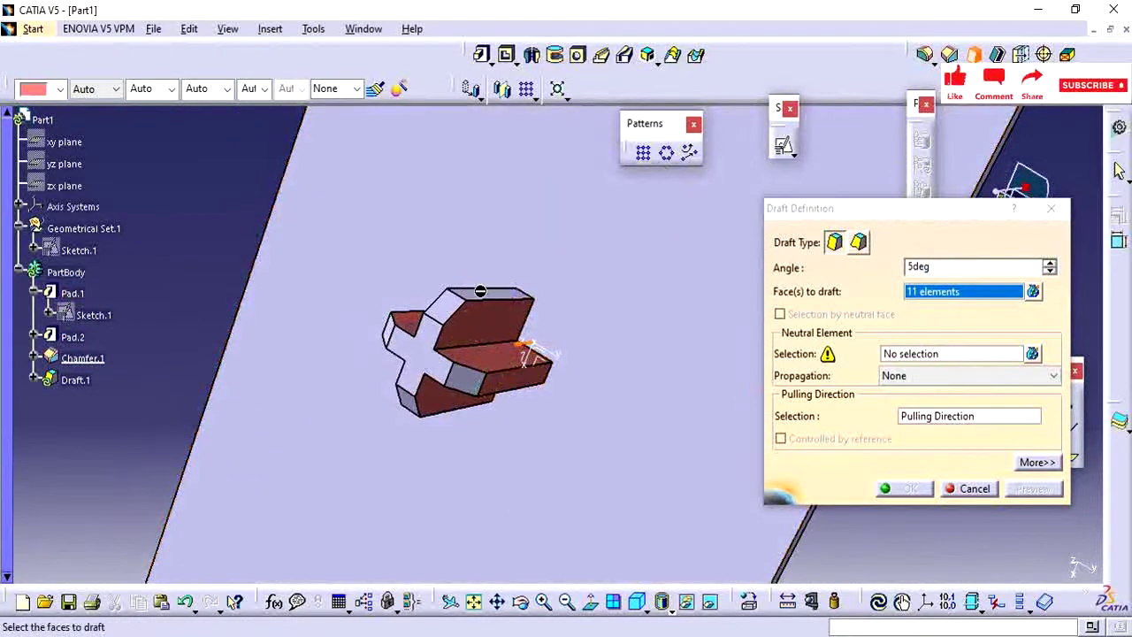
{"action": "left_click", "coordinate": [484, 295]}
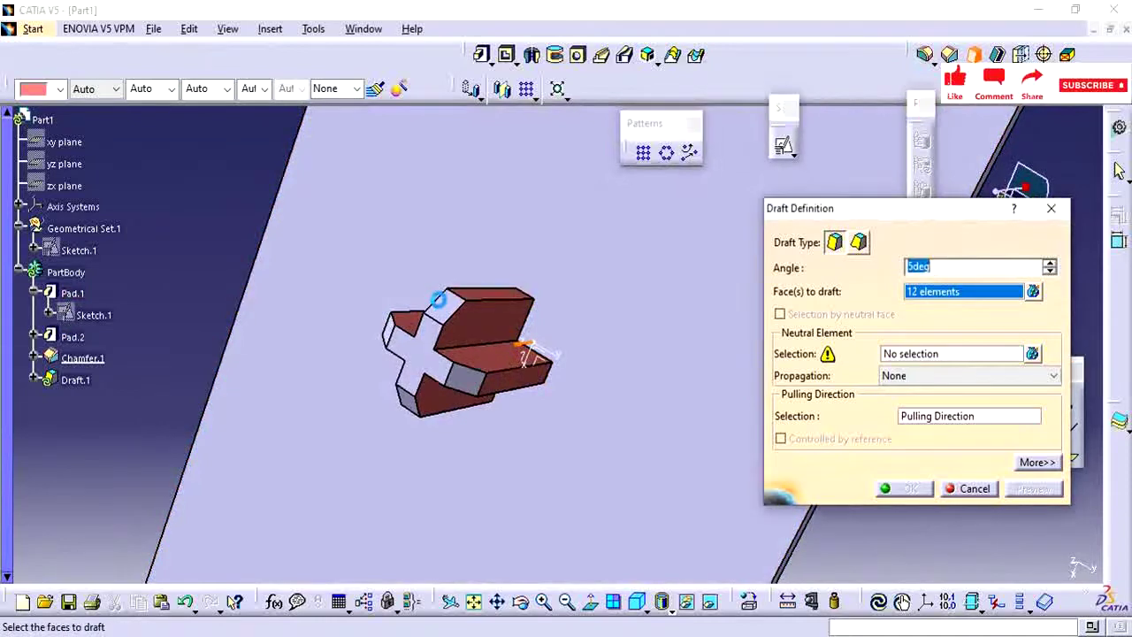
{"action": "middle_click_drag", "start_coordinate": [484, 295], "coordinate": [584, 278]}
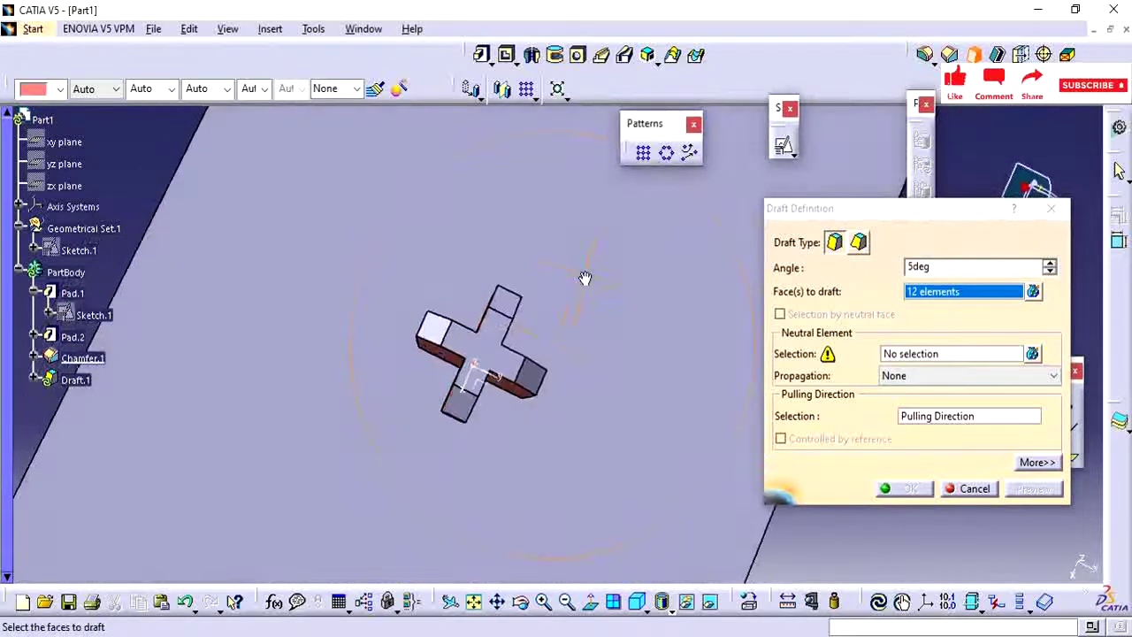
Step: Draft the twelve picked faces by 0.5 degrees, with the cross post's top face as neutral element and the Z axis as pulling direction
{"action": "left_click", "coordinate": [901, 358]}
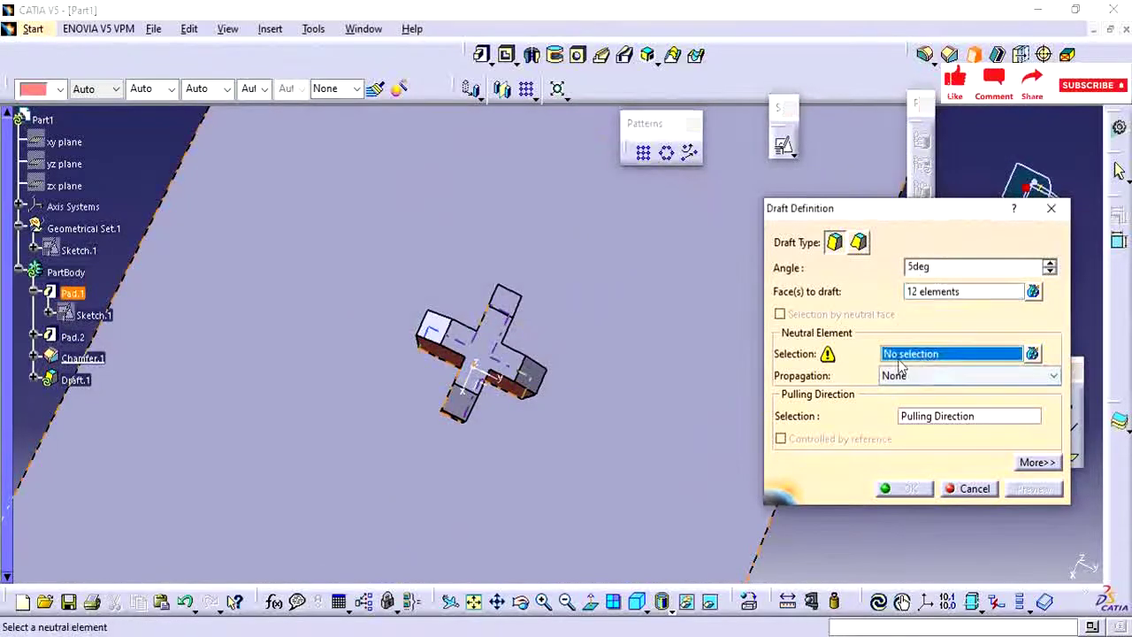
{"action": "left_click", "coordinate": [491, 358]}
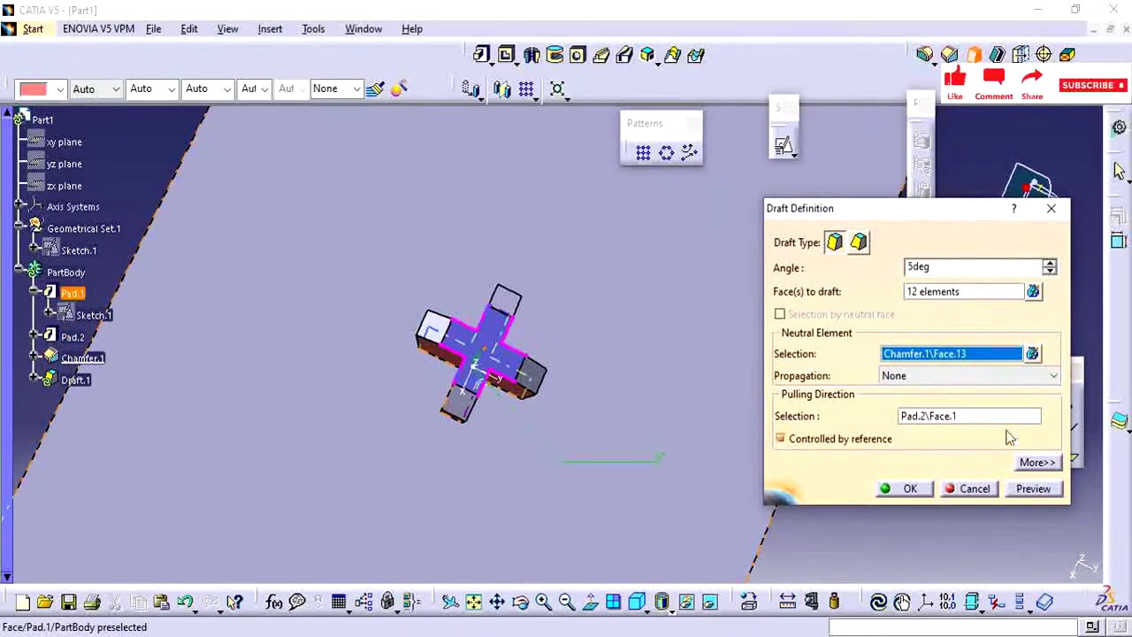
{"action": "right_click", "coordinate": [977, 416]}
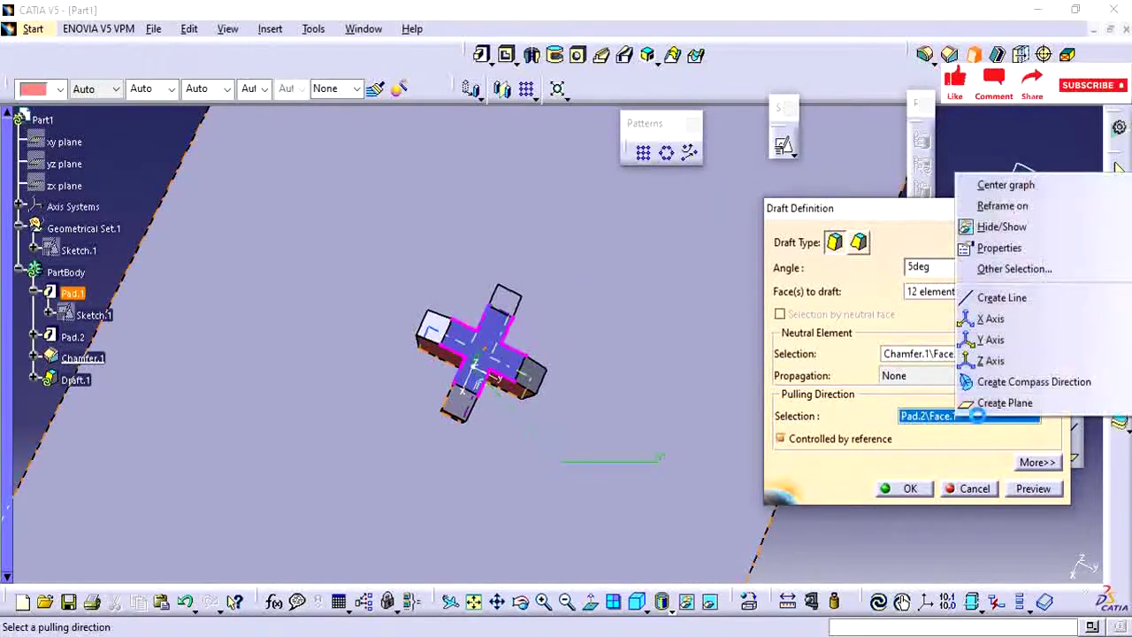
{"action": "left_click", "coordinate": [982, 361]}
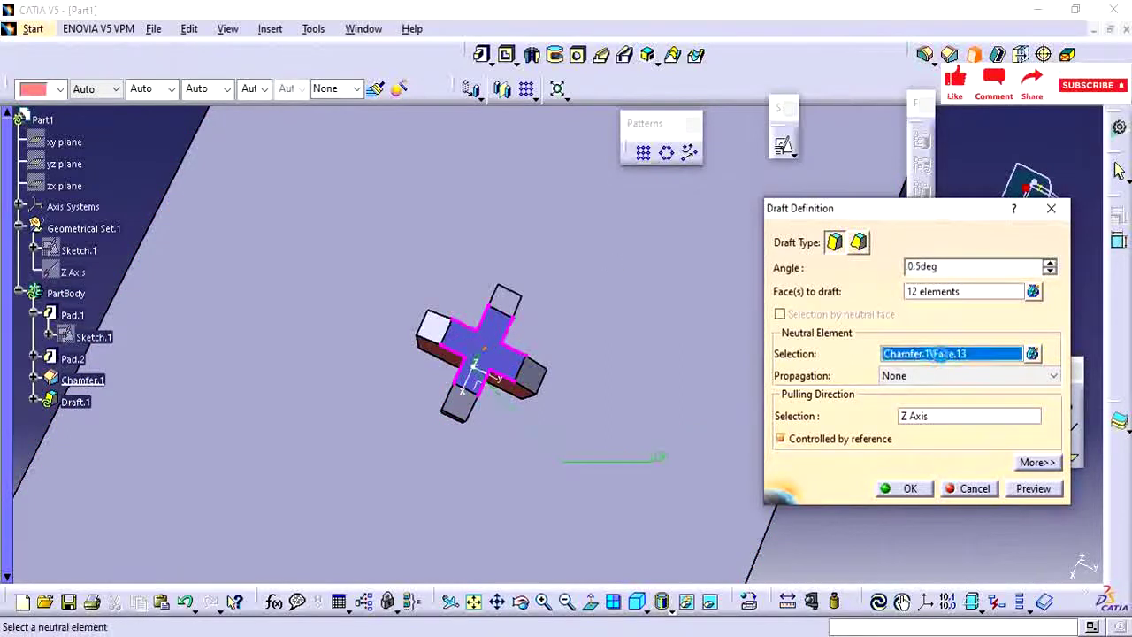
{"action": "middle_click_drag", "start_coordinate": [536, 339], "coordinate": [519, 71]}
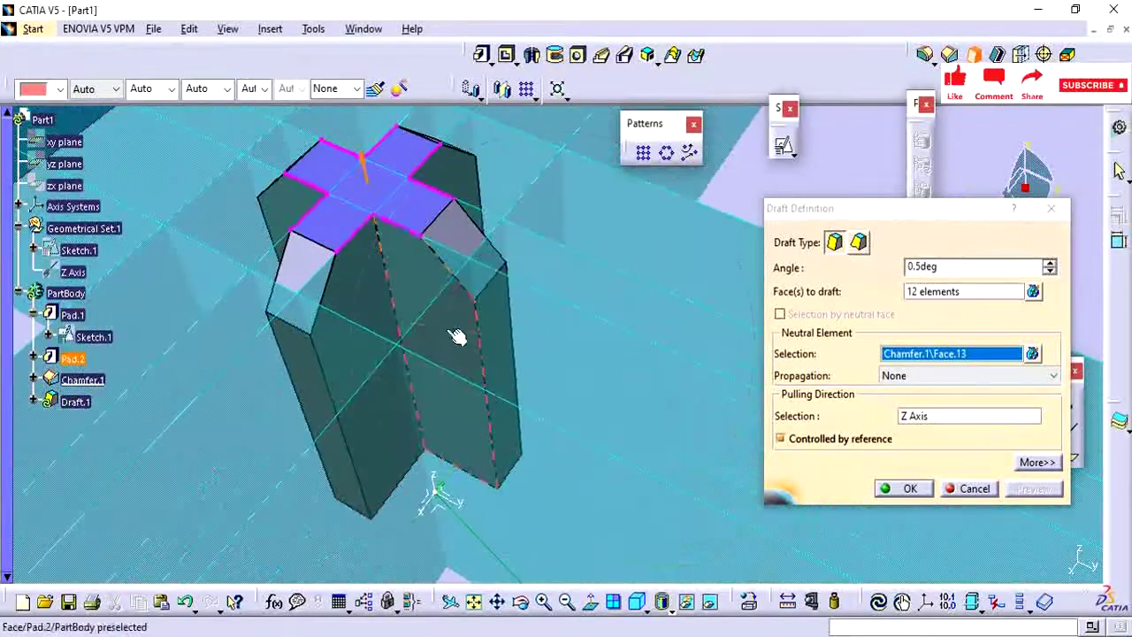
{"action": "middle_click_drag", "start_coordinate": [458, 337], "coordinate": [595, 417]}
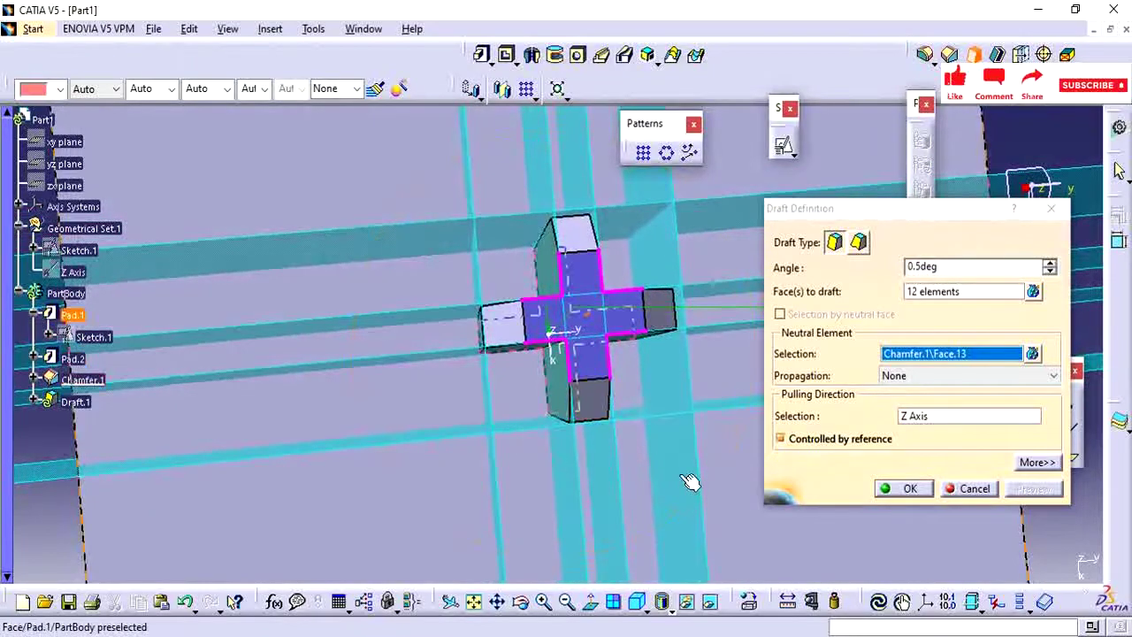
{"action": "middle_click_drag", "start_coordinate": [690, 480], "coordinate": [635, 495]}
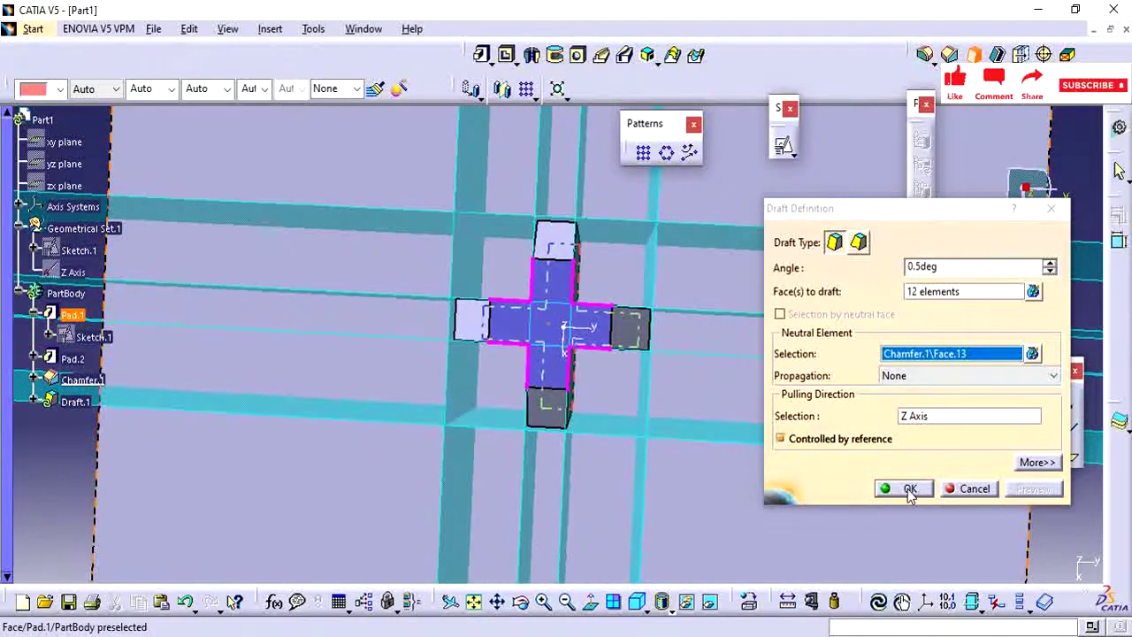
{"action": "left_click", "coordinate": [910, 489]}
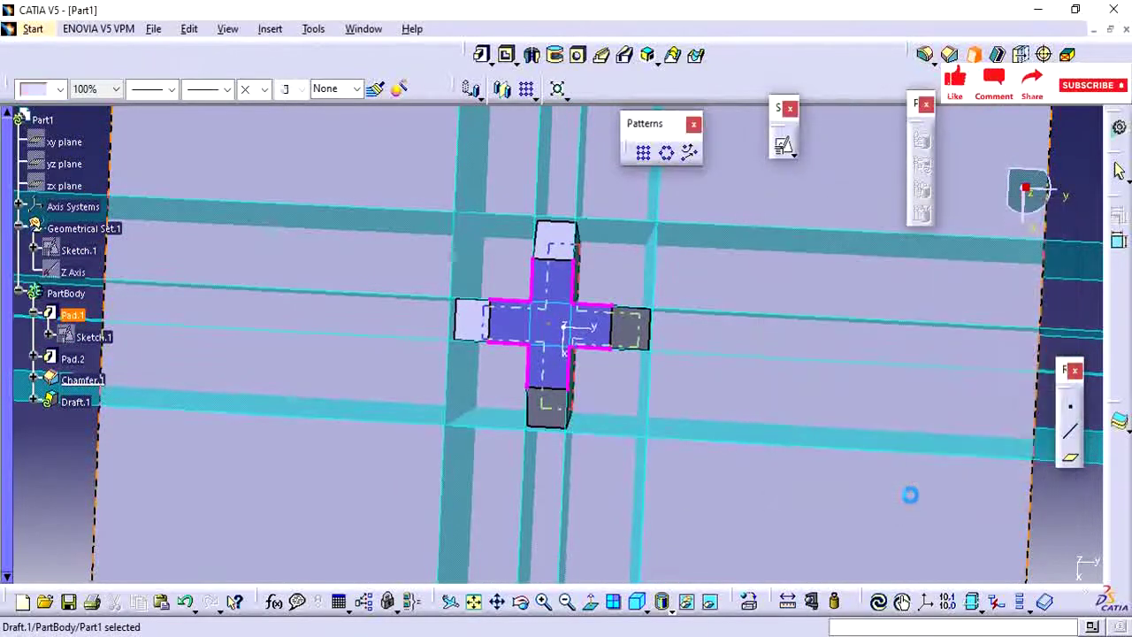
Step: Examine the drafted cross post on the plate from several sides
{"action": "middle_click_drag", "start_coordinate": [553, 445], "coordinate": [544, 527]}
{"action": "left_click", "coordinate": [195, 448]}
{"action": "middle_click_drag", "start_coordinate": [460, 416], "coordinate": [318, 348]}
{"action": "middle_click_drag", "start_coordinate": [553, 389], "coordinate": [663, 311]}
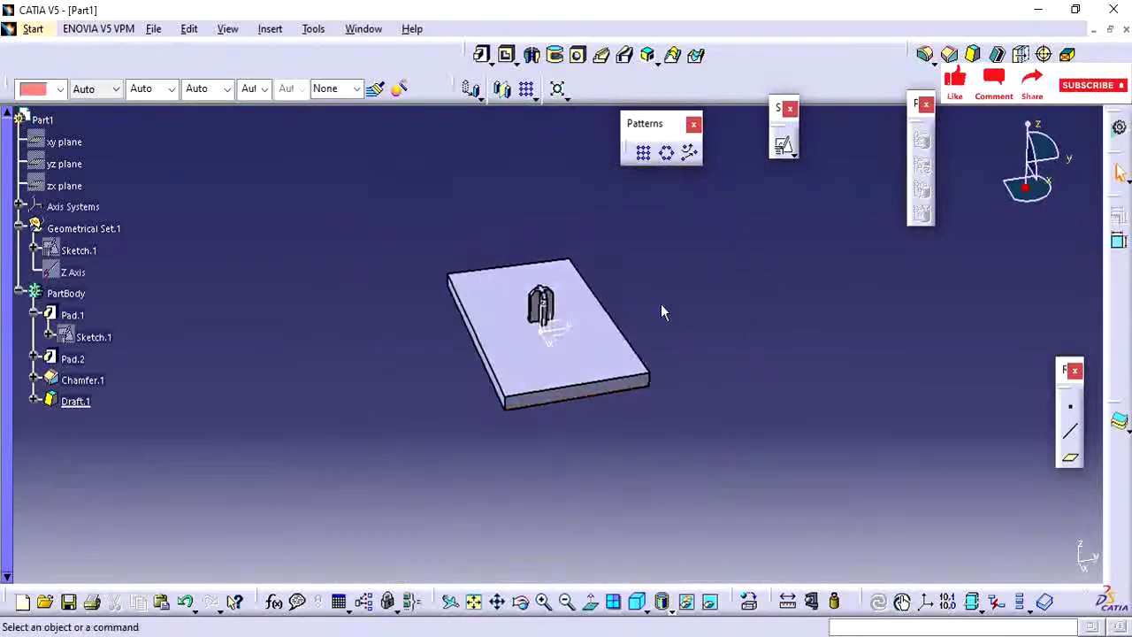
{"action": "middle_click_drag", "start_coordinate": [587, 397], "coordinate": [619, 378]}
{"action": "middle_click_drag", "start_coordinate": [647, 440], "coordinate": [705, 395]}
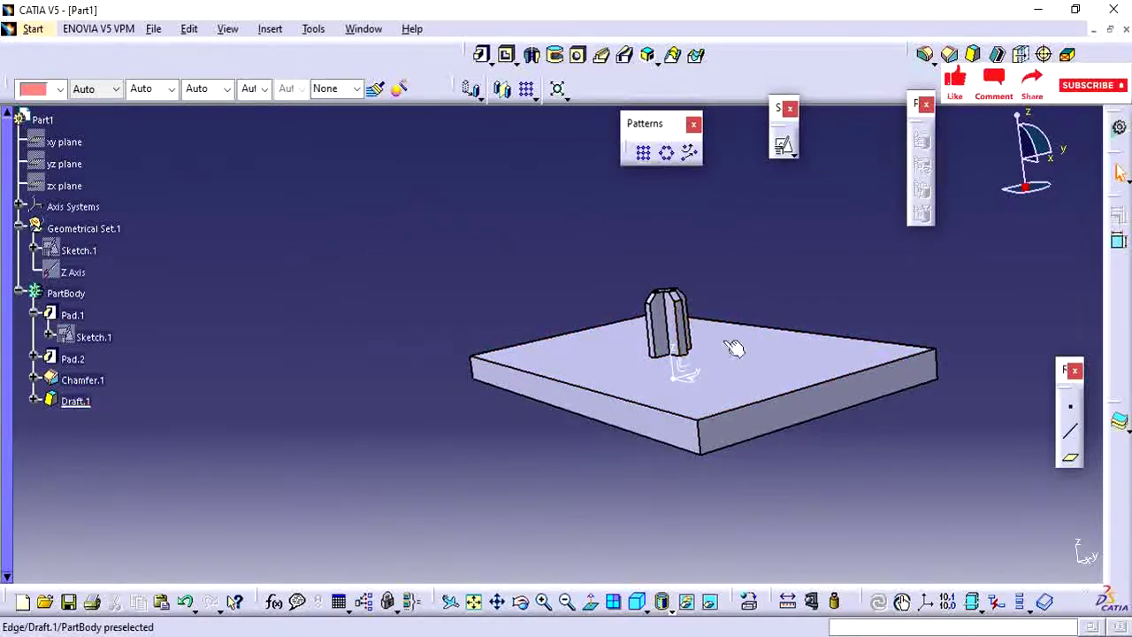
{"action": "middle_click_drag", "start_coordinate": [727, 373], "coordinate": [774, 358]}
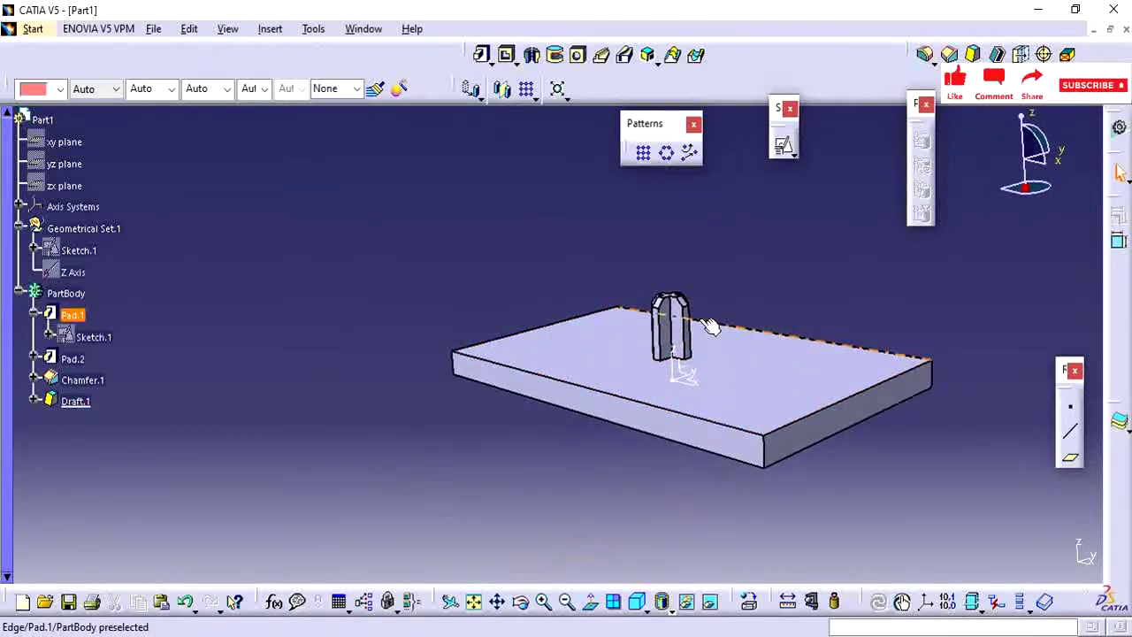
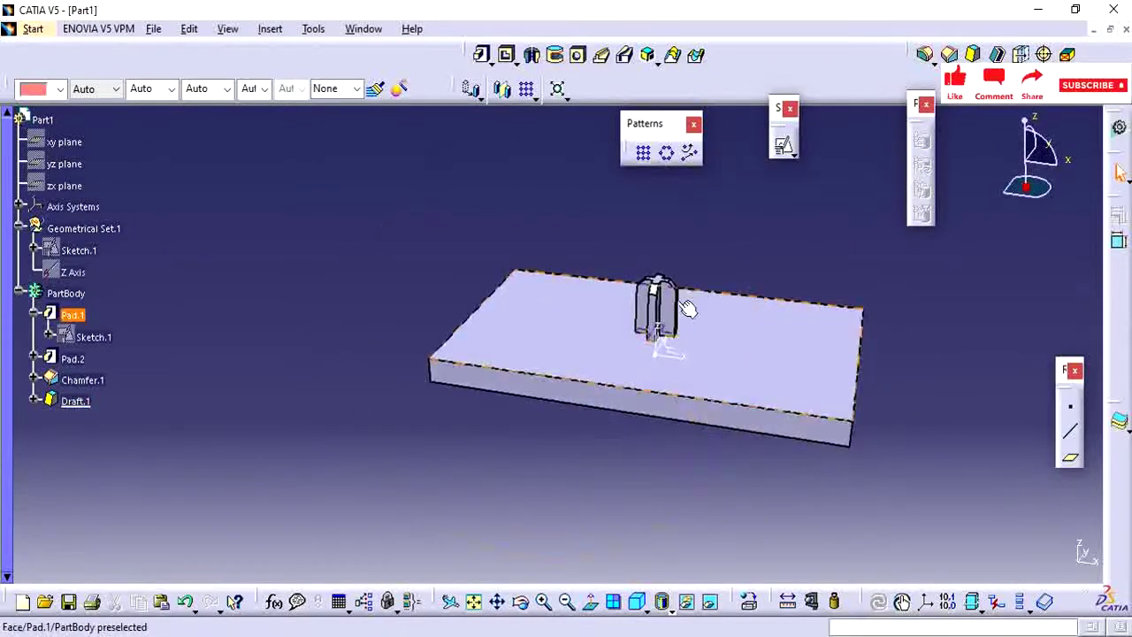
{"action": "middle_click_drag", "start_coordinate": [677, 487], "coordinate": [665, 410]}
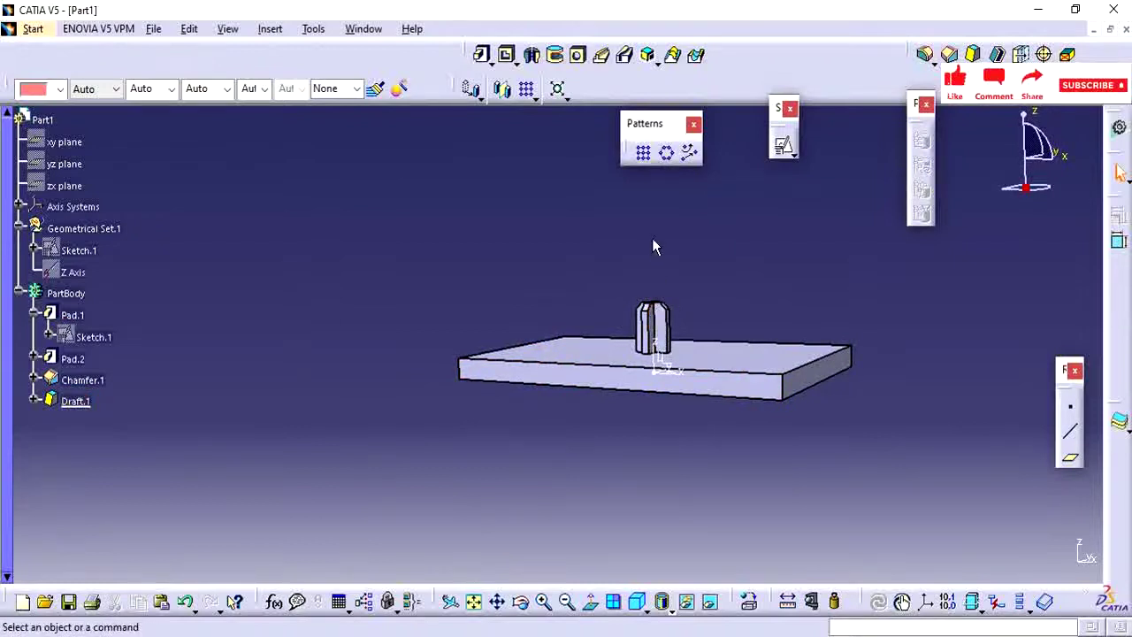
{"action": "middle_click_drag", "start_coordinate": [609, 361], "coordinate": [671, 350]}
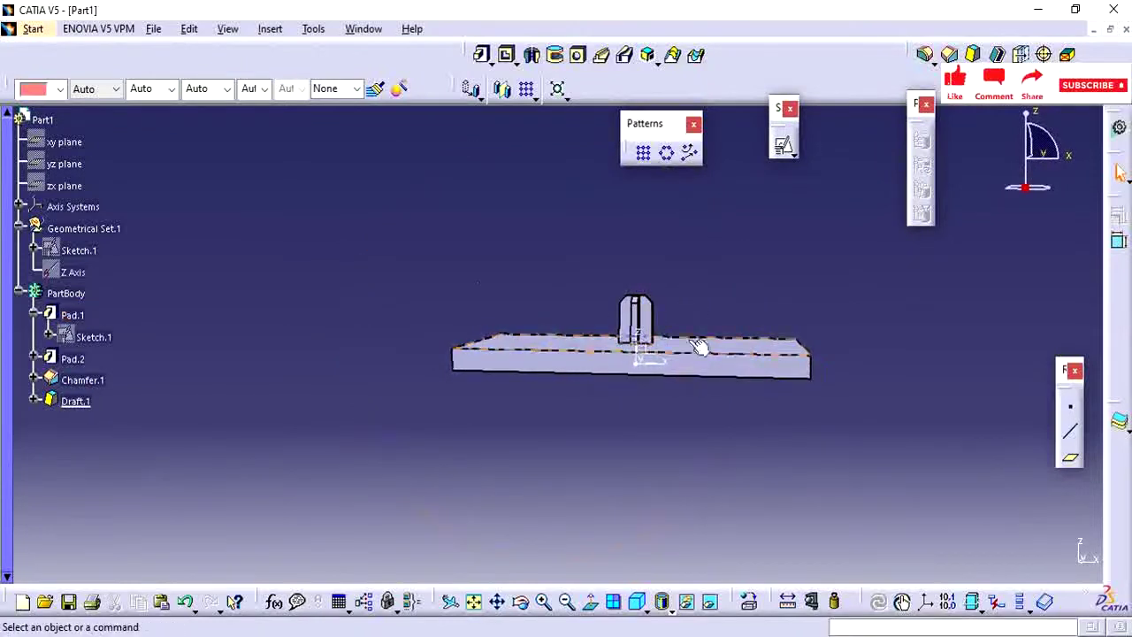
{"action": "middle_click_drag", "start_coordinate": [477, 356], "coordinate": [511, 488]}
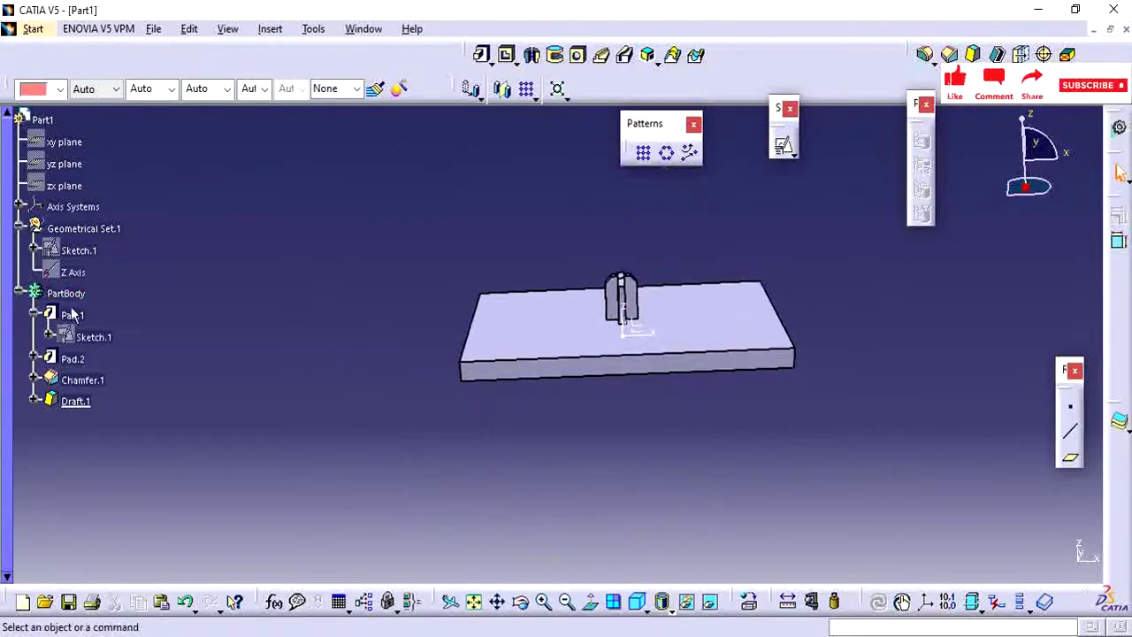
{"action": "middle_click_drag", "start_coordinate": [678, 410], "coordinate": [390, 445]}
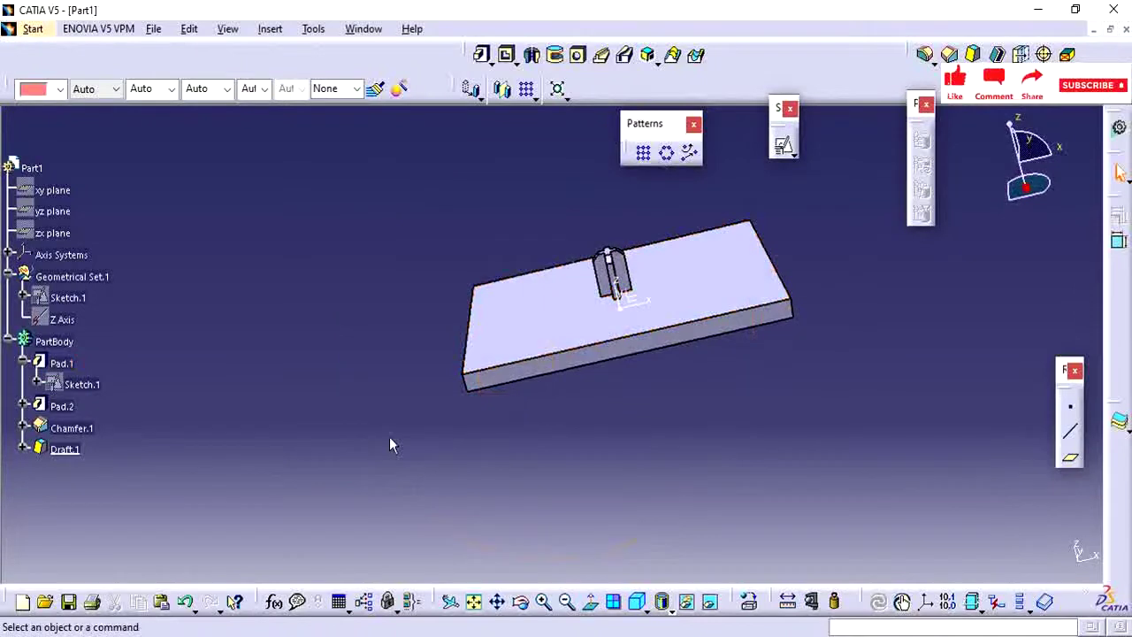
Step: Collapse PartBody and Geometrical Set.1 in the tree and insert a new body into the part
{"action": "left_click", "coordinate": [8, 343]}
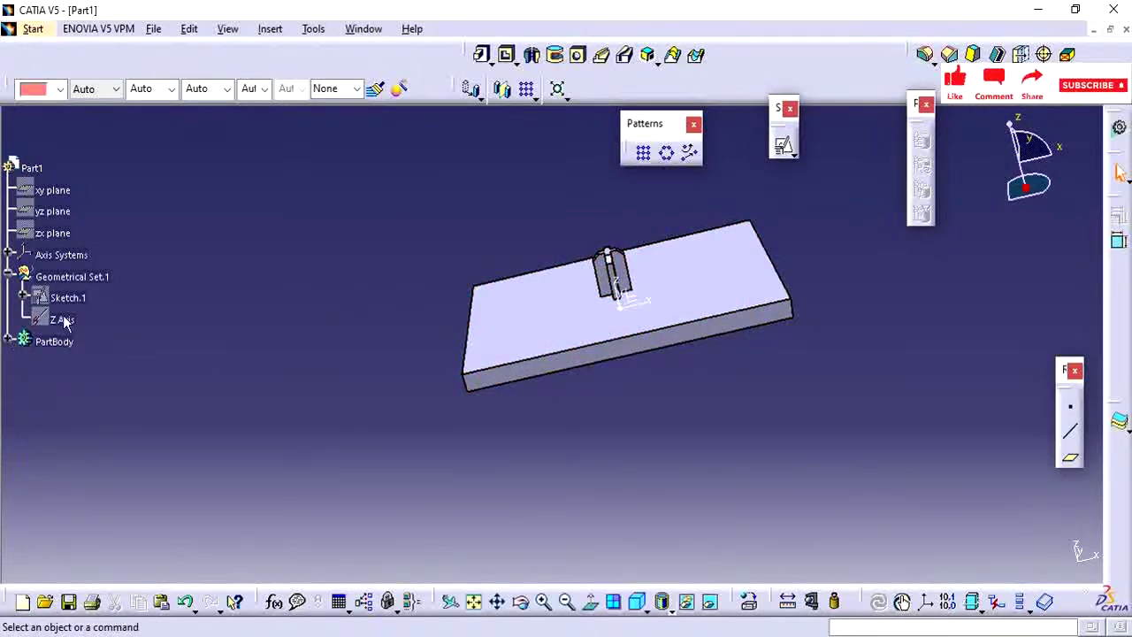
{"action": "left_click", "coordinate": [9, 276]}
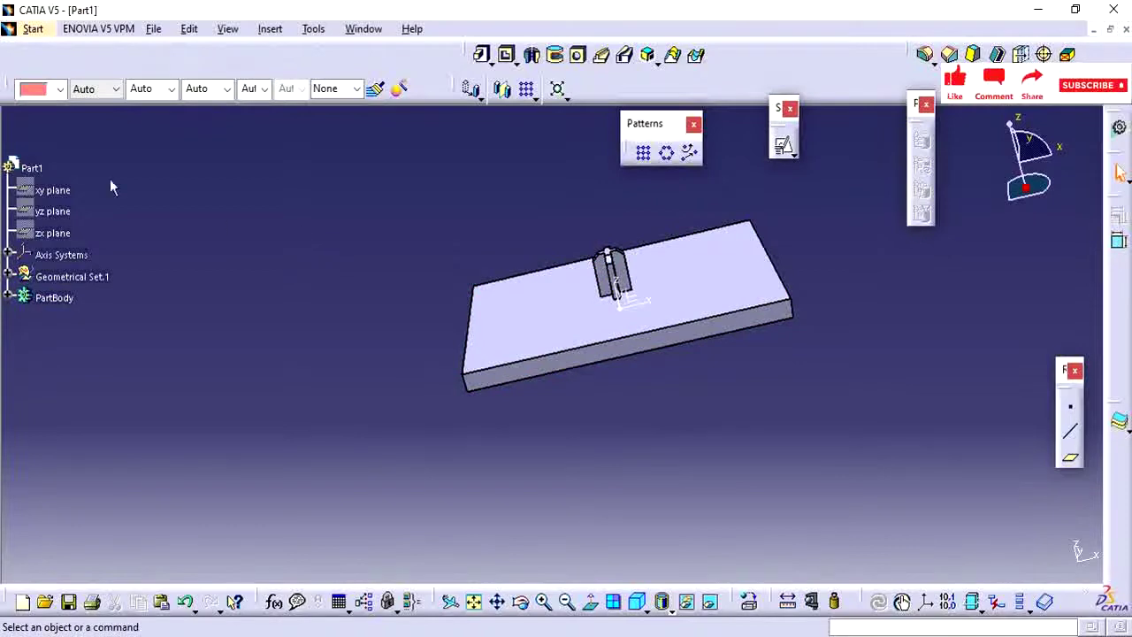
{"action": "left_click", "coordinate": [269, 29]}
{"action": "left_click", "coordinate": [285, 71]}
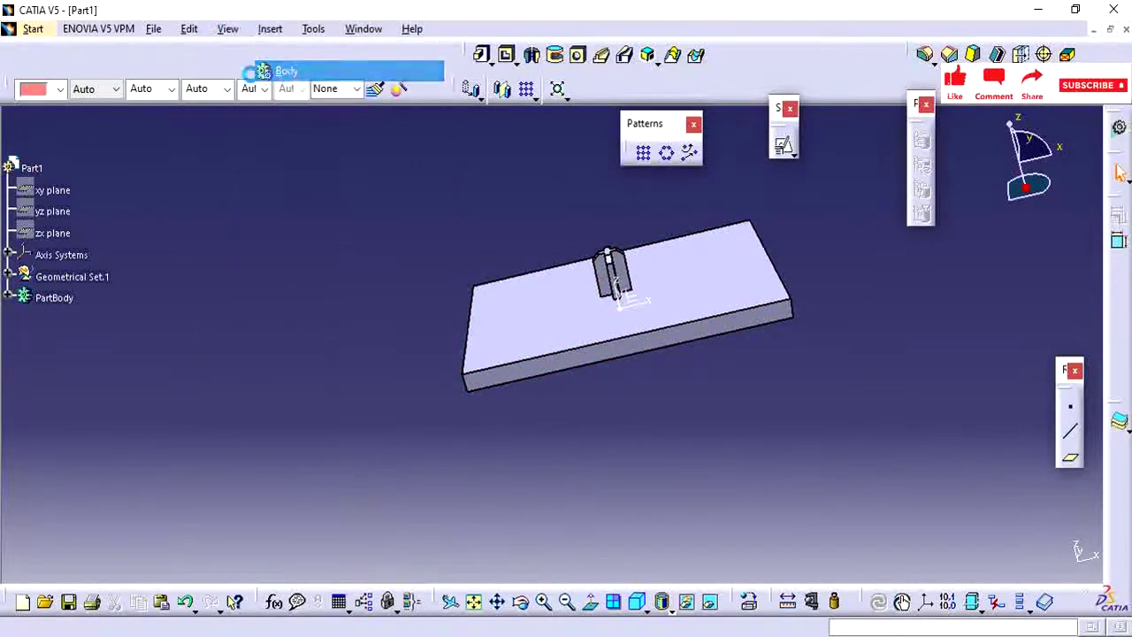
{"action": "left_click", "coordinate": [709, 367]}
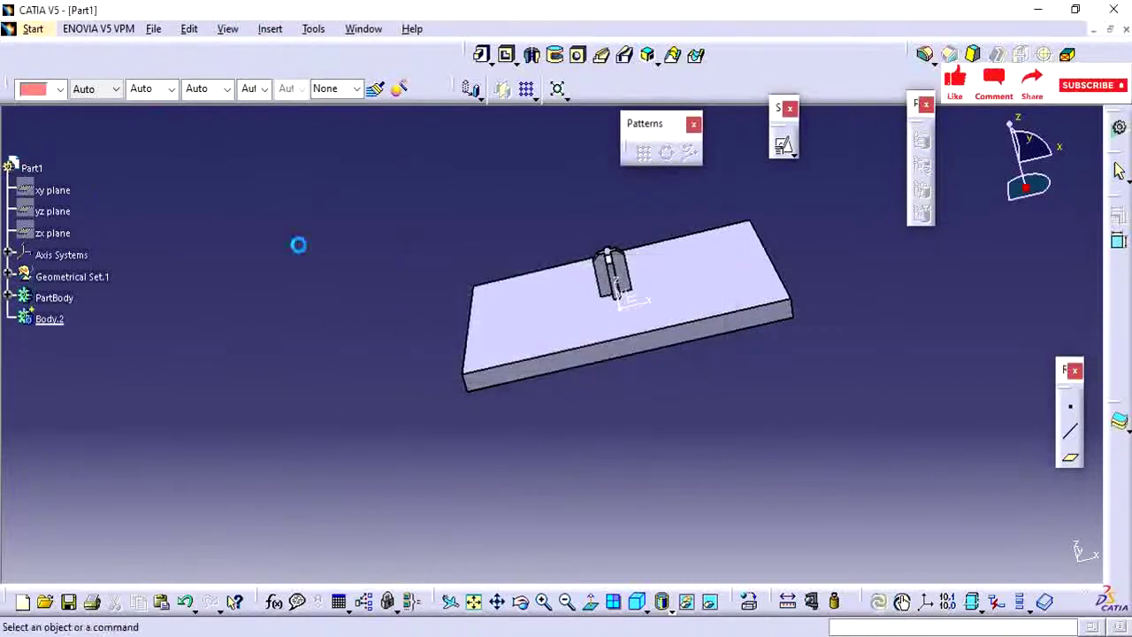
Step: Rename the new body as Bottom part
{"action": "right_click", "coordinate": [50, 320]}
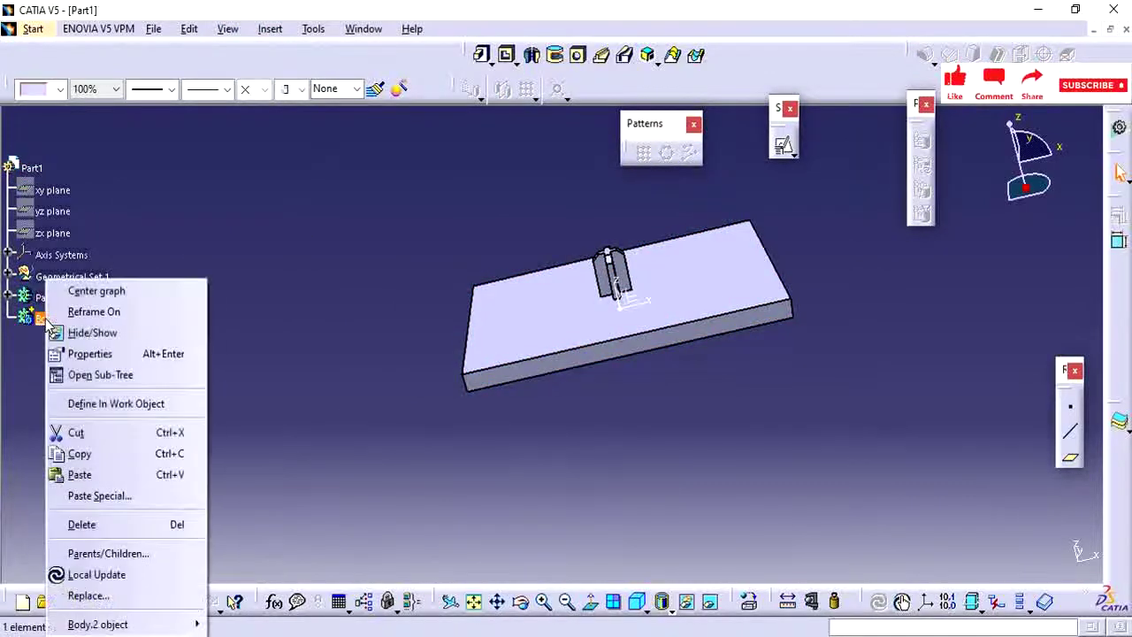
{"action": "left_click", "coordinate": [89, 354]}
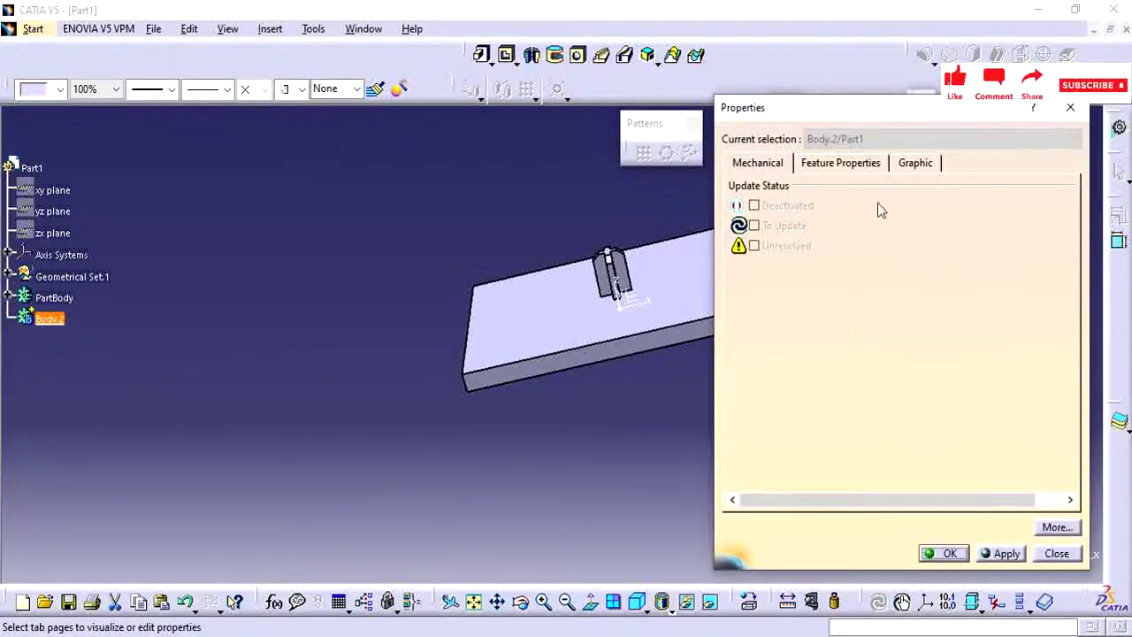
{"action": "left_click", "coordinate": [841, 164]}
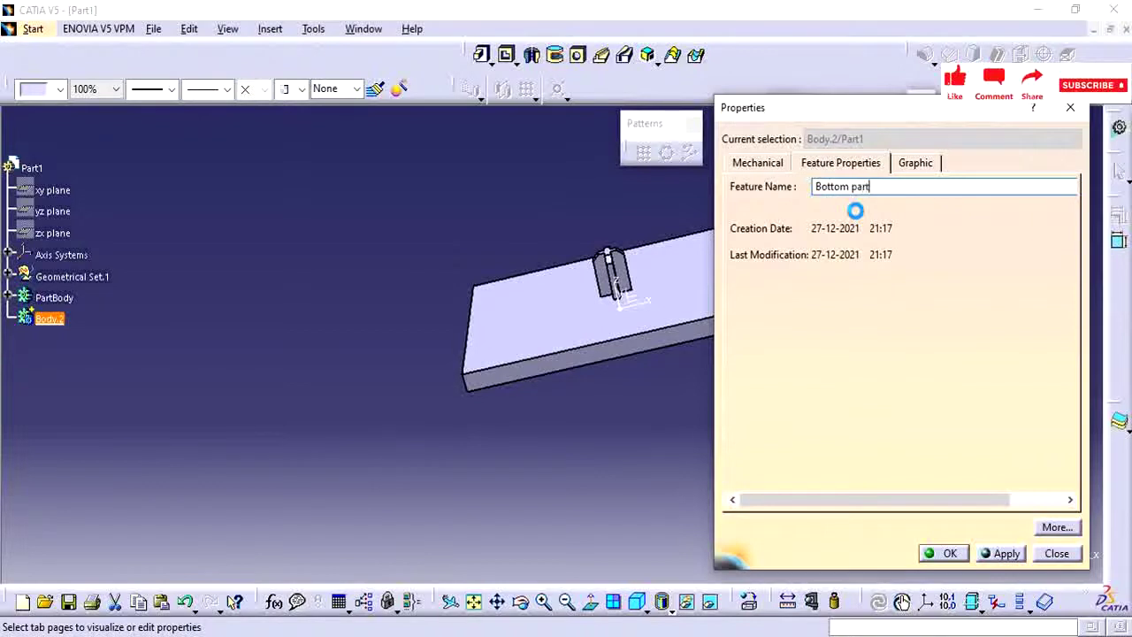
{"action": "key", "text": "Return"}
{"action": "middle_click_drag", "start_coordinate": [416, 318], "coordinate": [457, 251]}
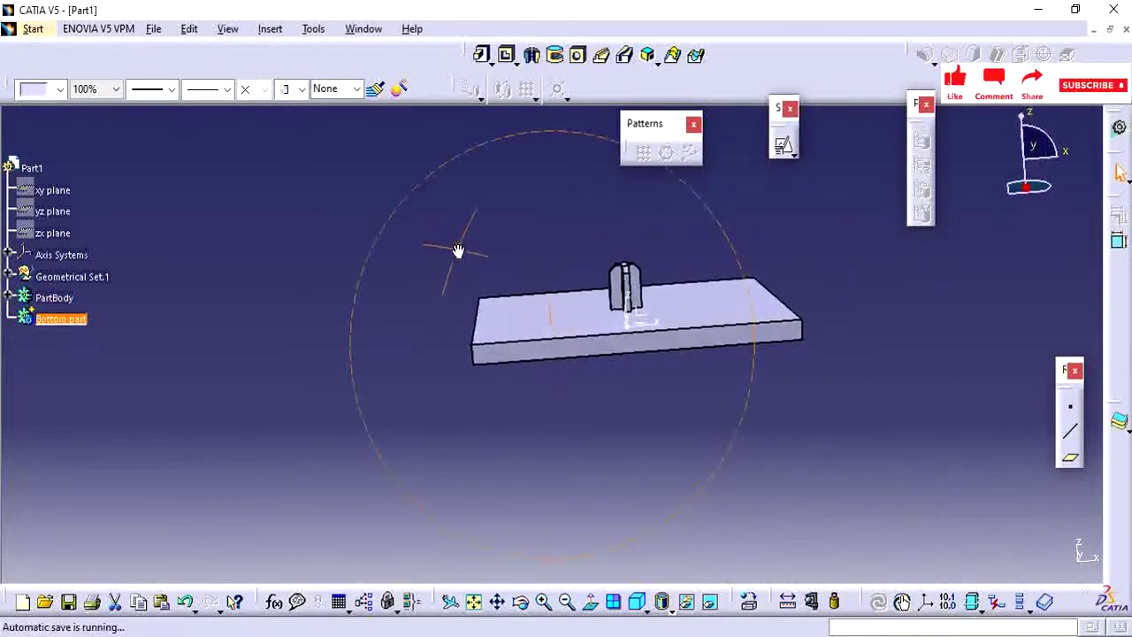
{"action": "middle_click_drag", "start_coordinate": [326, 341], "coordinate": [330, 330]}
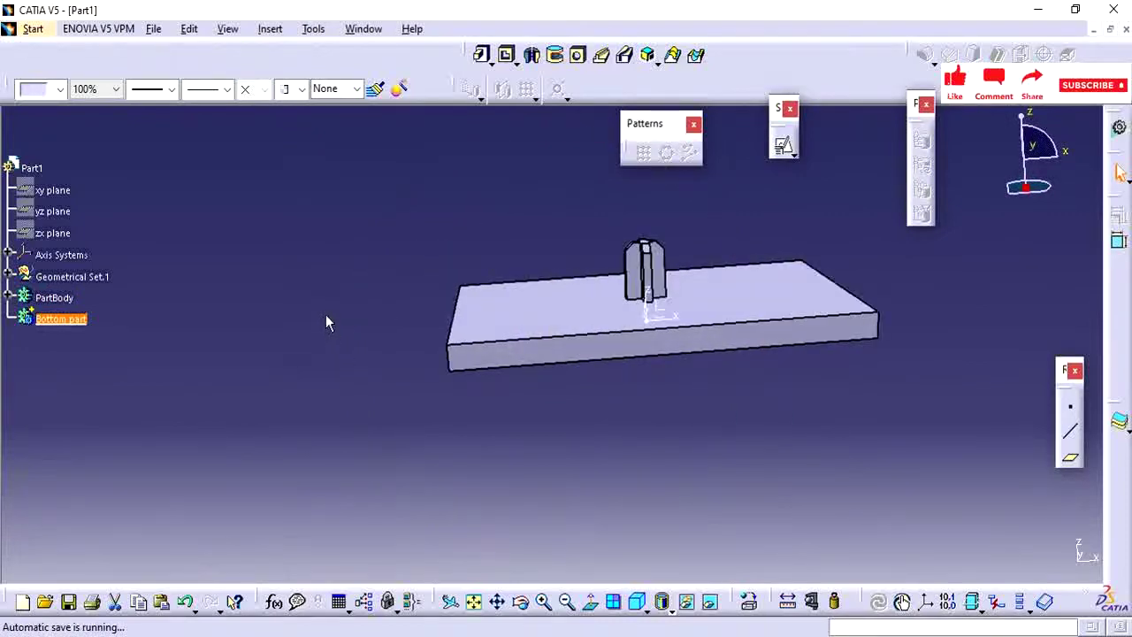
{"action": "left_click", "coordinate": [319, 320]}
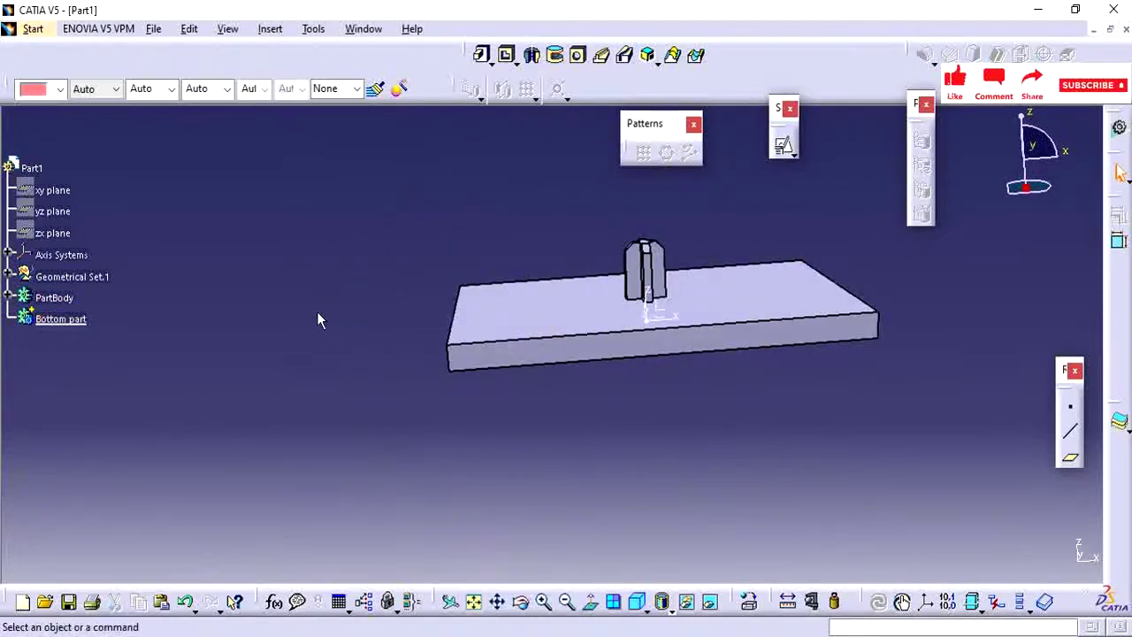
Step: Insert a geometrical set inside the Bottom part body and expand that body in the tree
{"action": "left_click", "coordinate": [274, 31]}
{"action": "left_click", "coordinate": [300, 89]}
{"action": "left_click", "coordinate": [58, 320]}
{"action": "left_click", "coordinate": [1000, 554]}
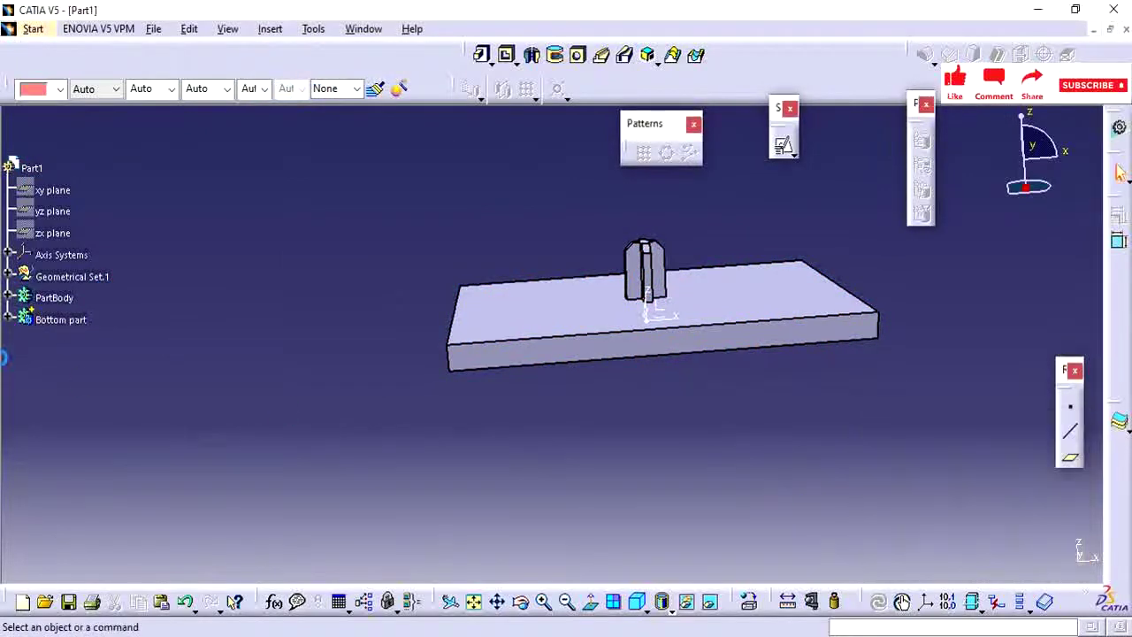
{"action": "left_click", "coordinate": [7, 317]}
{"action": "middle_click_drag", "start_coordinate": [636, 307], "coordinate": [646, 308]}
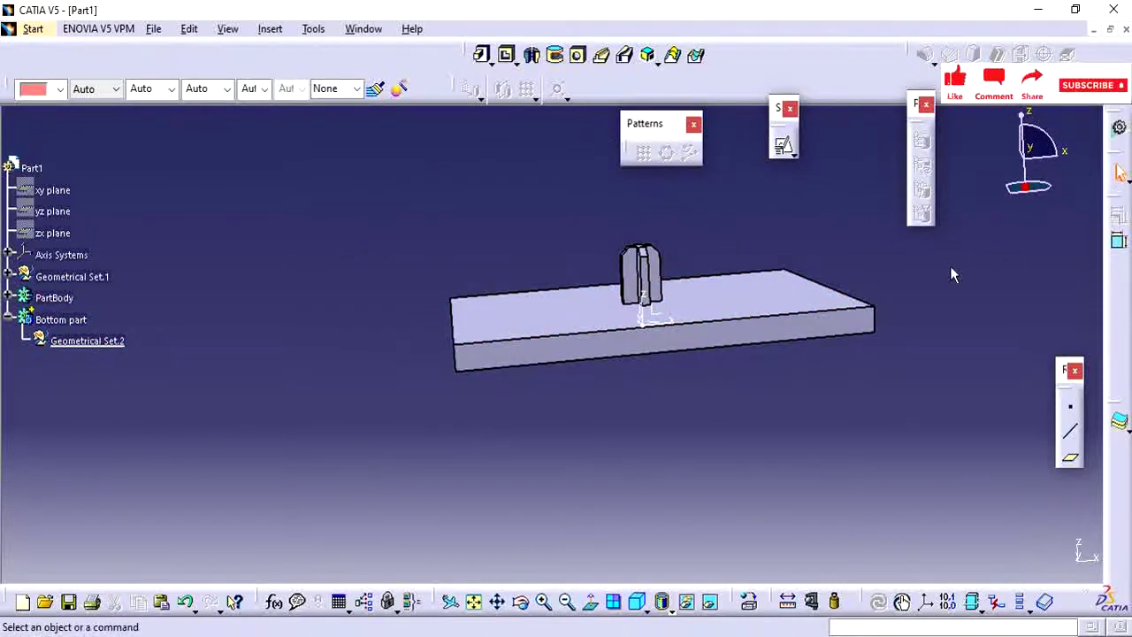
Step: Create a reference plane offset from the axis system's XY plane in the Bottom part's geometrical set
{"action": "left_click", "coordinate": [1068, 458]}
{"action": "middle_click_drag", "start_coordinate": [698, 389], "coordinate": [706, 317]}
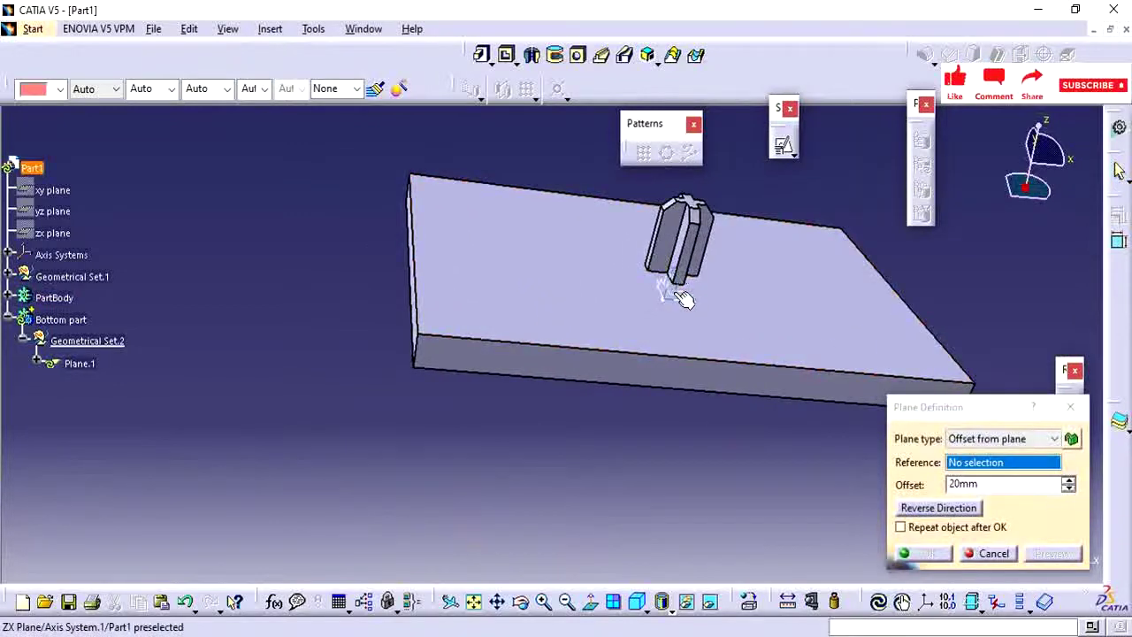
{"action": "left_click", "coordinate": [672, 294]}
{"action": "middle_click_drag", "start_coordinate": [774, 475], "coordinate": [682, 397]}
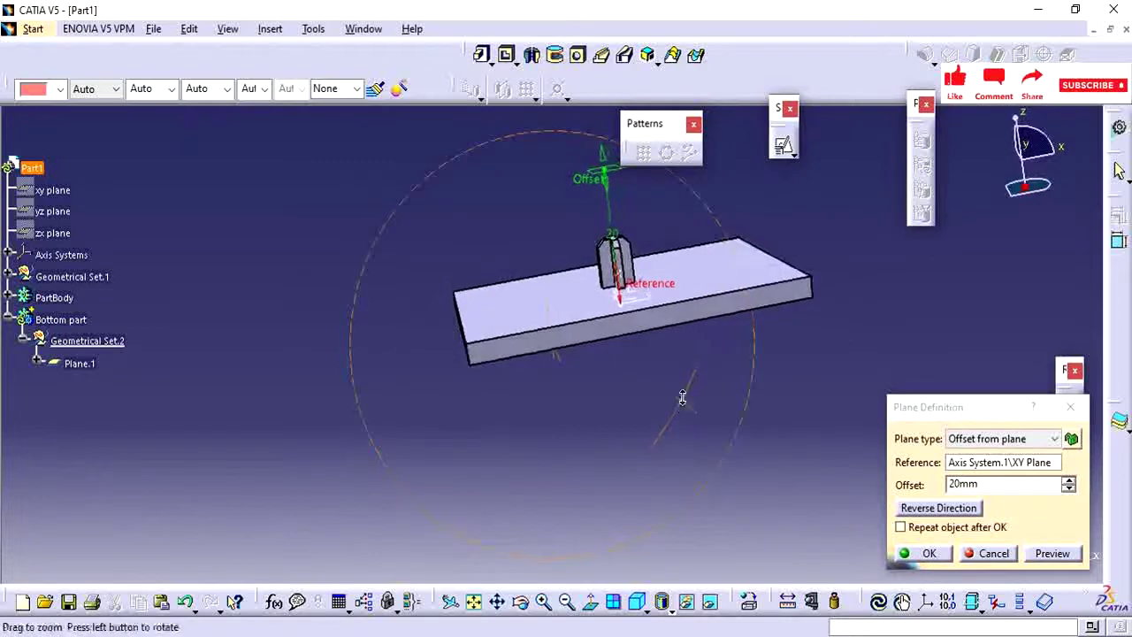
{"action": "left_click_drag", "start_coordinate": [996, 480], "coordinate": [896, 467]}
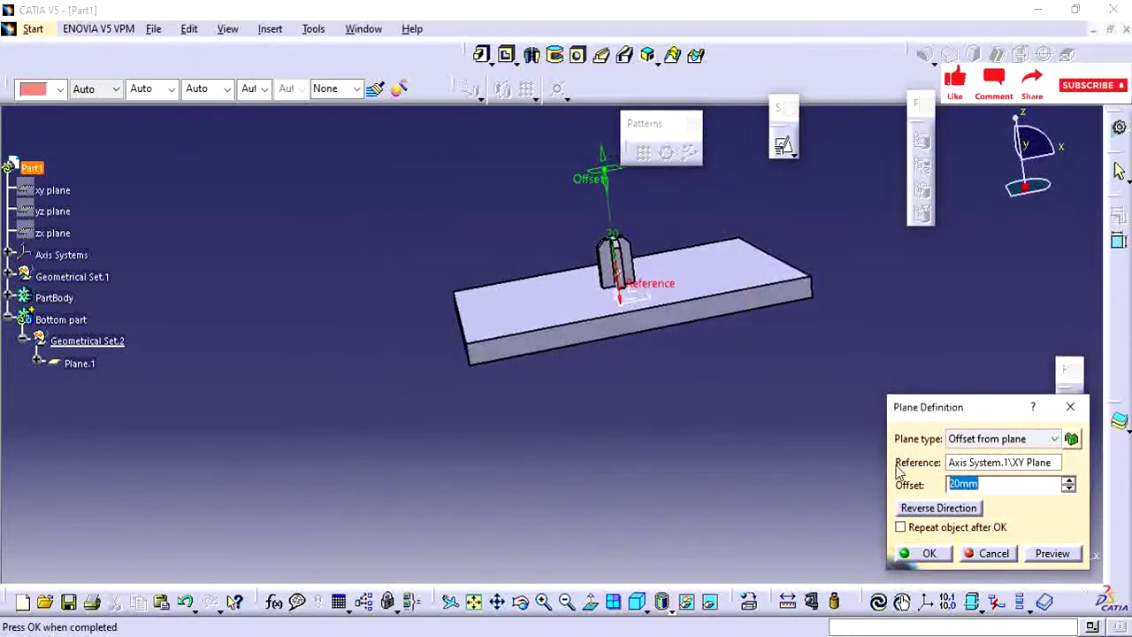
{"action": "key", "text": "Return"}
{"action": "middle_click_drag", "start_coordinate": [499, 460], "coordinate": [326, 399]}
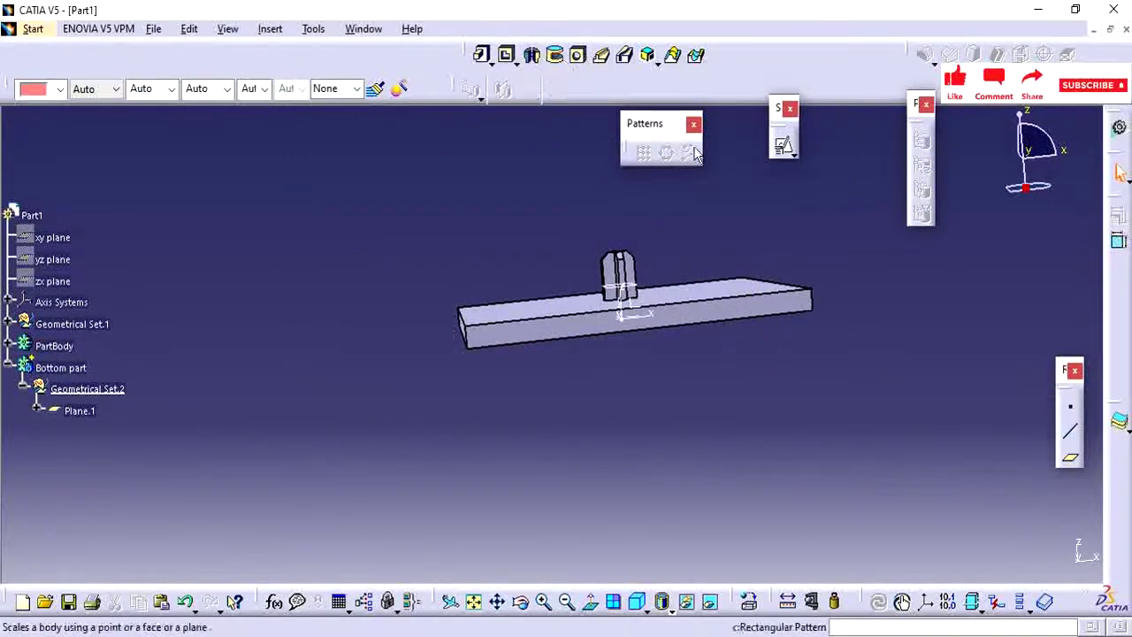
Step: Open a positioned sketch on the new offset plane with its horizontal and vertical axes swapped
{"action": "left_click", "coordinate": [784, 146]}
{"action": "middle_click_drag", "start_coordinate": [614, 192], "coordinate": [635, 276]}
{"action": "left_click", "coordinate": [660, 277]}
{"action": "middle_click_drag", "start_coordinate": [478, 330], "coordinate": [308, 310]}
{"action": "middle_click_drag", "start_coordinate": [488, 232], "coordinate": [656, 376]}
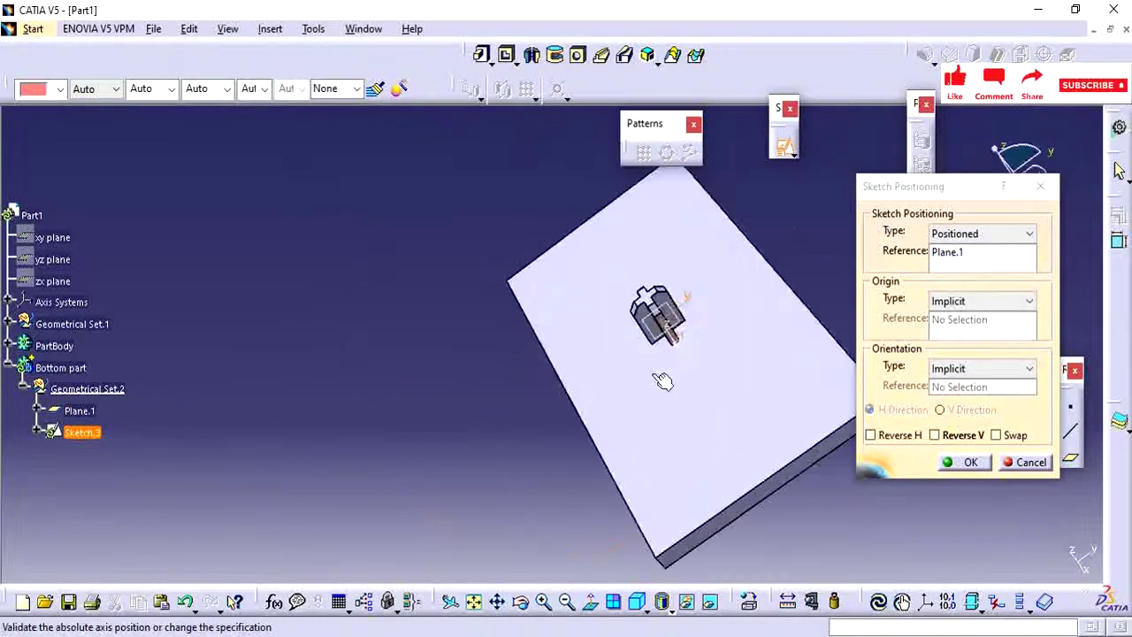
{"action": "left_click", "coordinate": [1014, 435]}
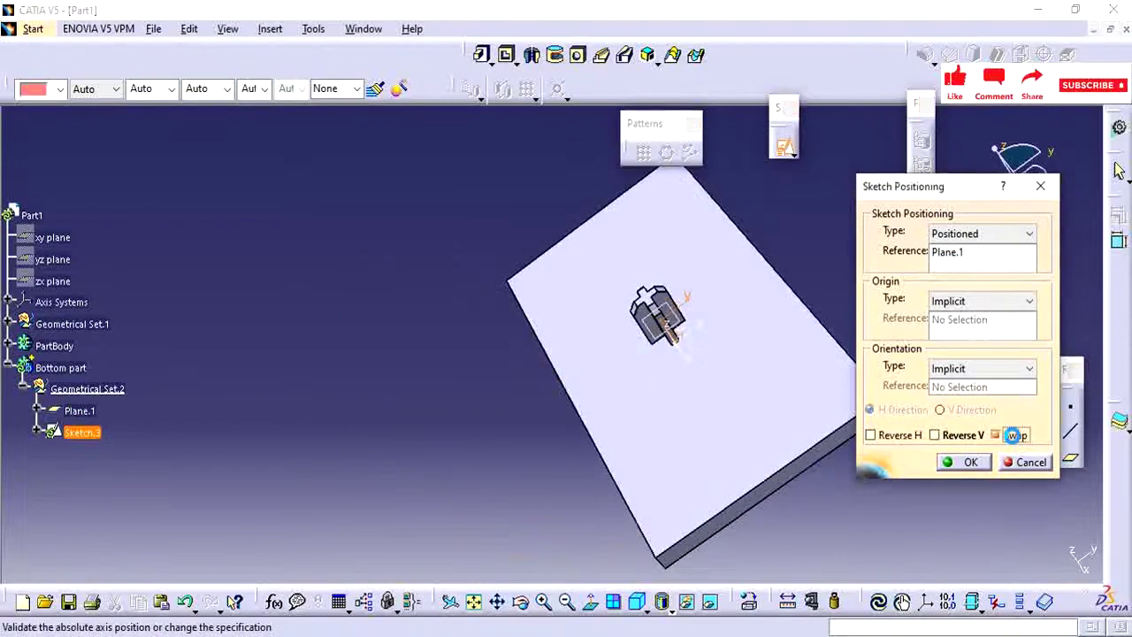
{"action": "left_click", "coordinate": [966, 462]}
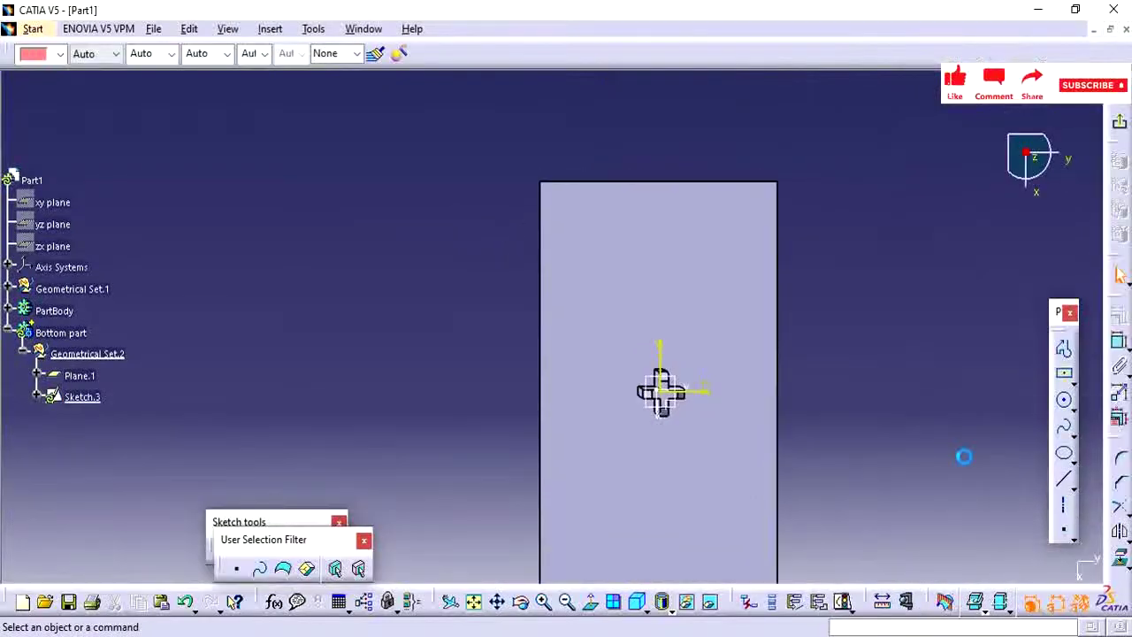
{"action": "middle_click_drag", "start_coordinate": [877, 303], "coordinate": [864, 383]}
{"action": "middle_click_drag", "start_coordinate": [830, 286], "coordinate": [844, 189]}
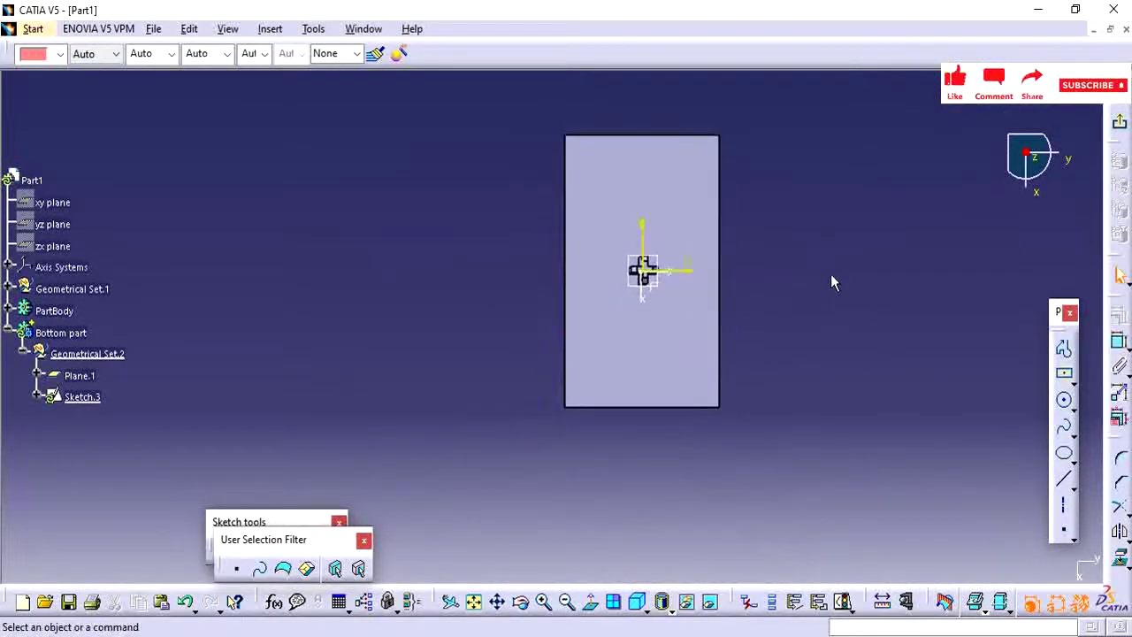
{"action": "mouse_move", "coordinate": [844, 247]}
{"action": "middle_mouse_down"}
{"action": "mouse_move", "coordinate": [844, 424]}
{"action": "mouse_move", "coordinate": [865, 288]}
{"action": "middle_mouse_up"}
{"action": "left_click", "coordinate": [1064, 373]}
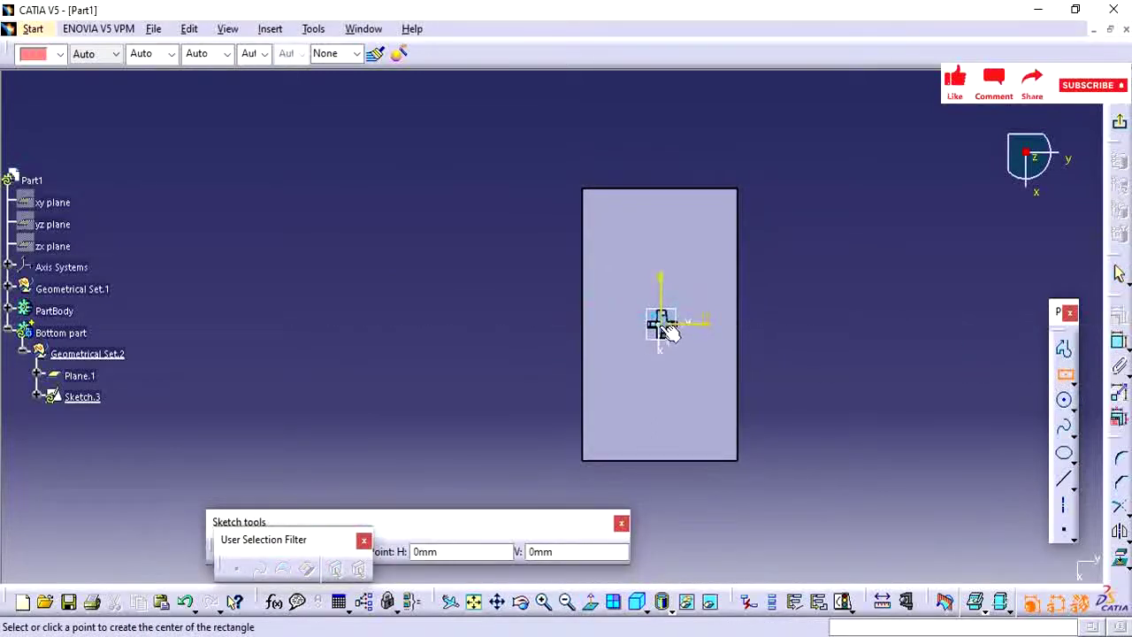
{"action": "middle_click_drag", "start_coordinate": [693, 395], "coordinate": [707, 270]}
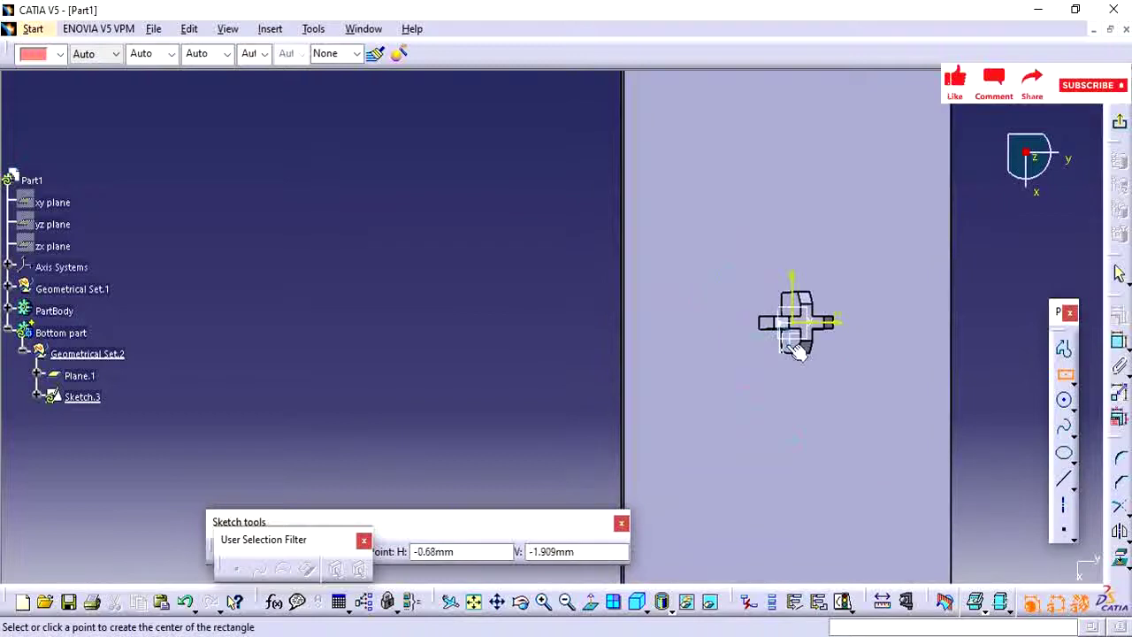
{"action": "middle_click_drag", "start_coordinate": [787, 342], "coordinate": [685, 332]}
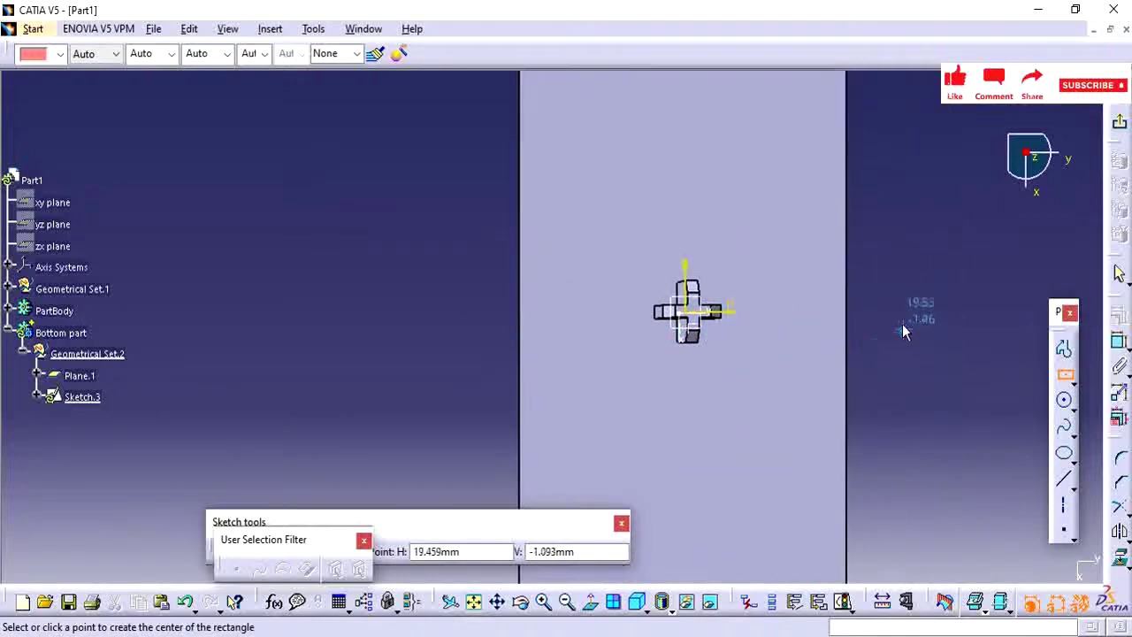
{"action": "key", "text": "Escape"}
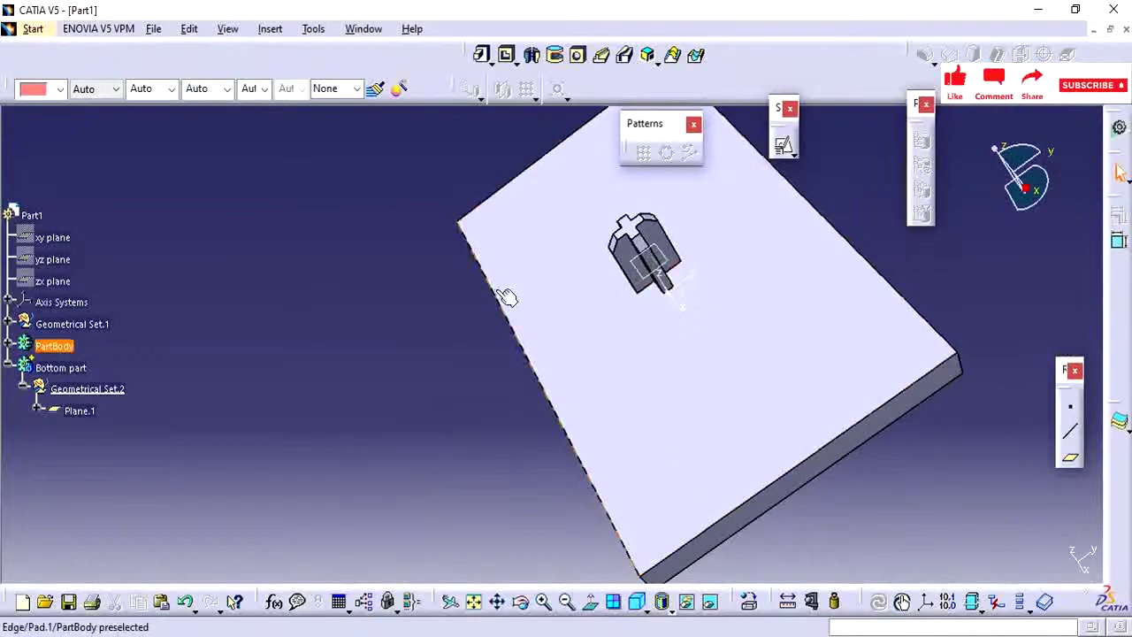
Step: Open a positioned sketch on the axis system's XY plane with its horizontal and vertical axes swapped
{"action": "middle_click_drag", "start_coordinate": [506, 298], "coordinate": [612, 196]}
{"action": "left_click", "coordinate": [76, 409]}
{"action": "left_click", "coordinate": [253, 392]}
{"action": "left_click", "coordinate": [784, 144]}
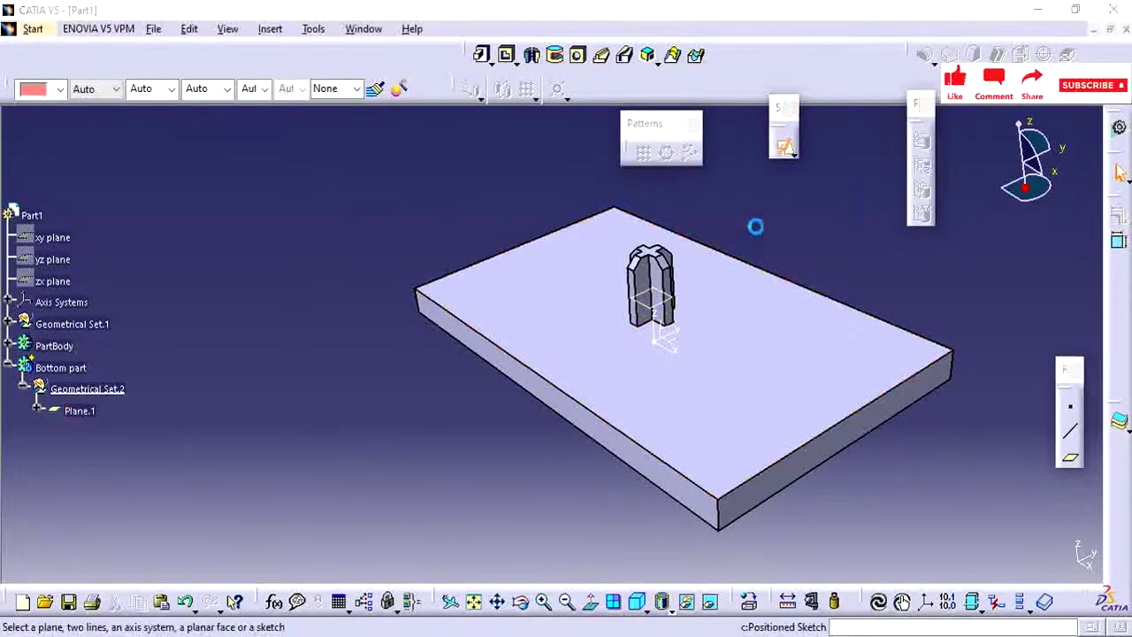
{"action": "left_click", "coordinate": [680, 349]}
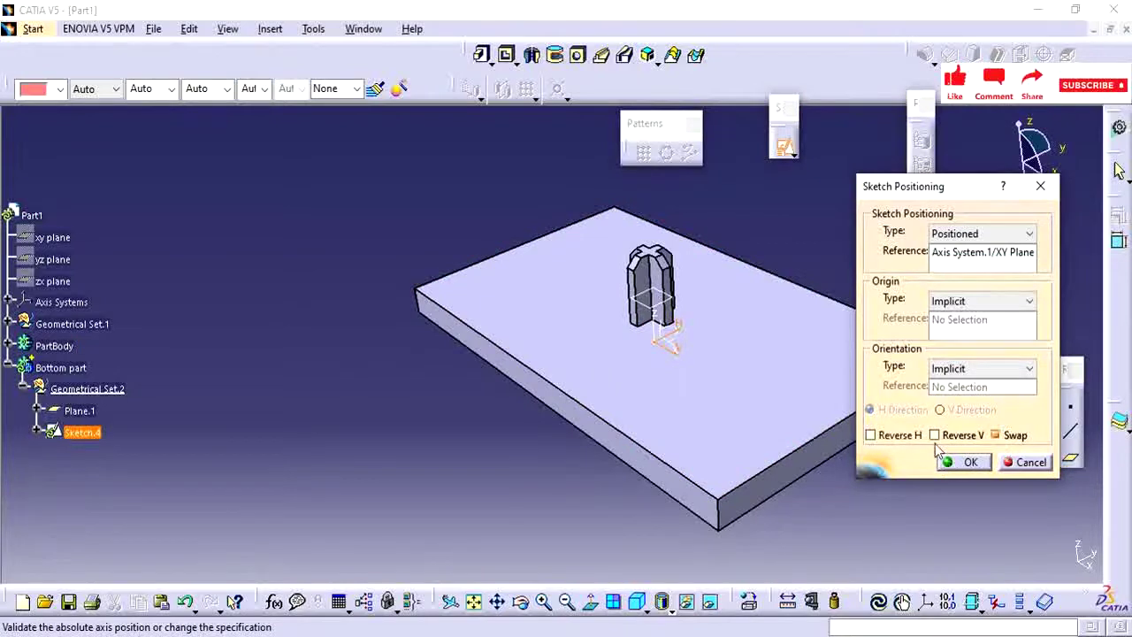
{"action": "left_click", "coordinate": [958, 460]}
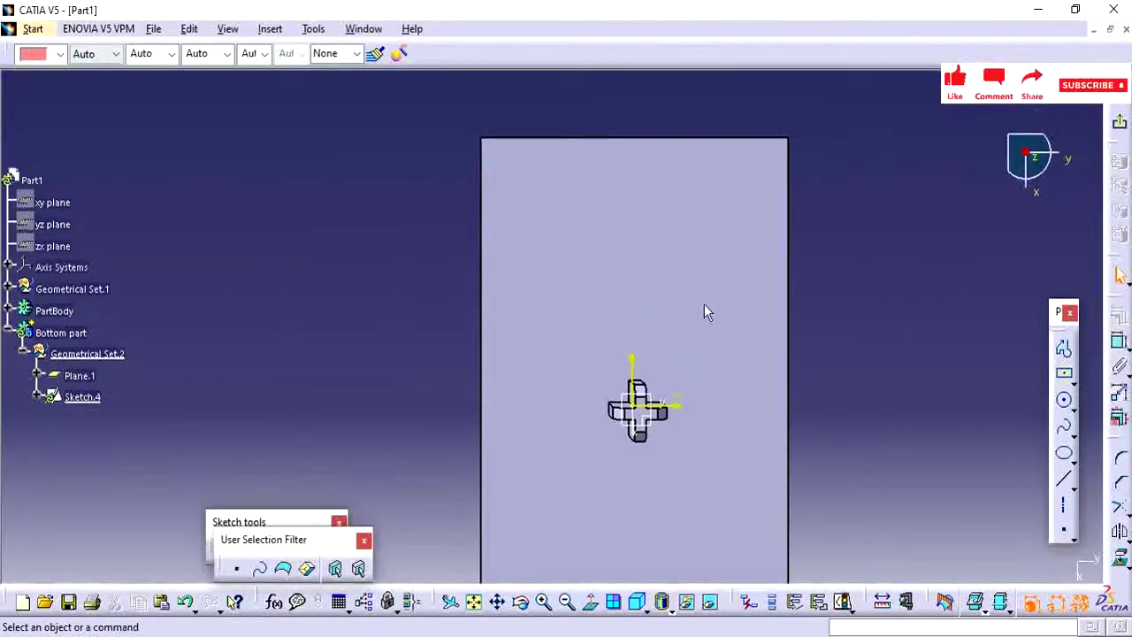
Step: Compare the standard top and bottom views of the plate and cross-shaped post in the sketch
{"action": "mouse_move", "coordinate": [938, 211]}
{"action": "middle_mouse_down"}
{"action": "mouse_move", "coordinate": [930, 236]}
{"action": "mouse_move", "coordinate": [823, 293]}
{"action": "middle_mouse_up"}
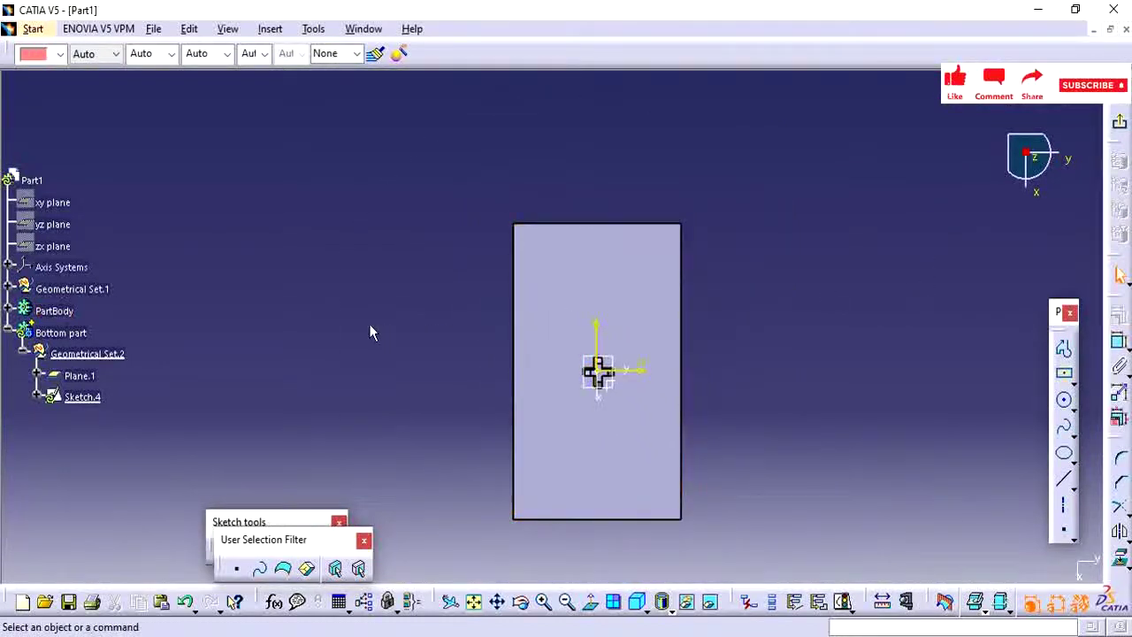
{"action": "mouse_move", "coordinate": [370, 324]}
{"action": "middle_mouse_down"}
{"action": "mouse_move", "coordinate": [333, 258]}
{"action": "mouse_move", "coordinate": [377, 141]}
{"action": "middle_mouse_up"}
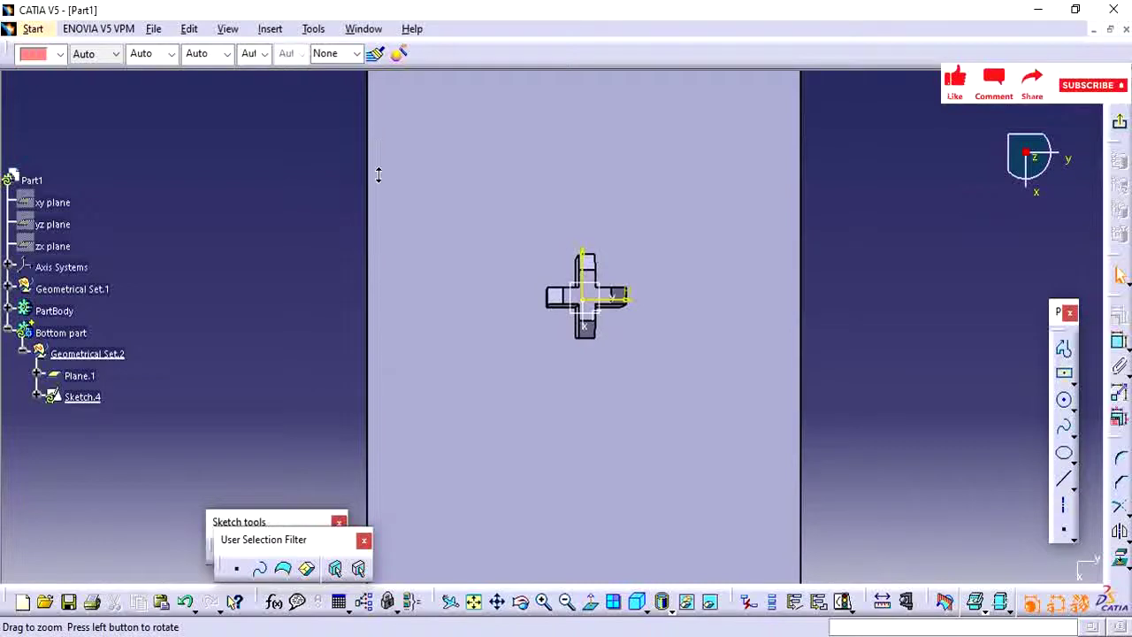
{"action": "middle_click_drag", "start_coordinate": [378, 175], "coordinate": [379, 213]}
{"action": "left_click", "coordinate": [649, 616]}
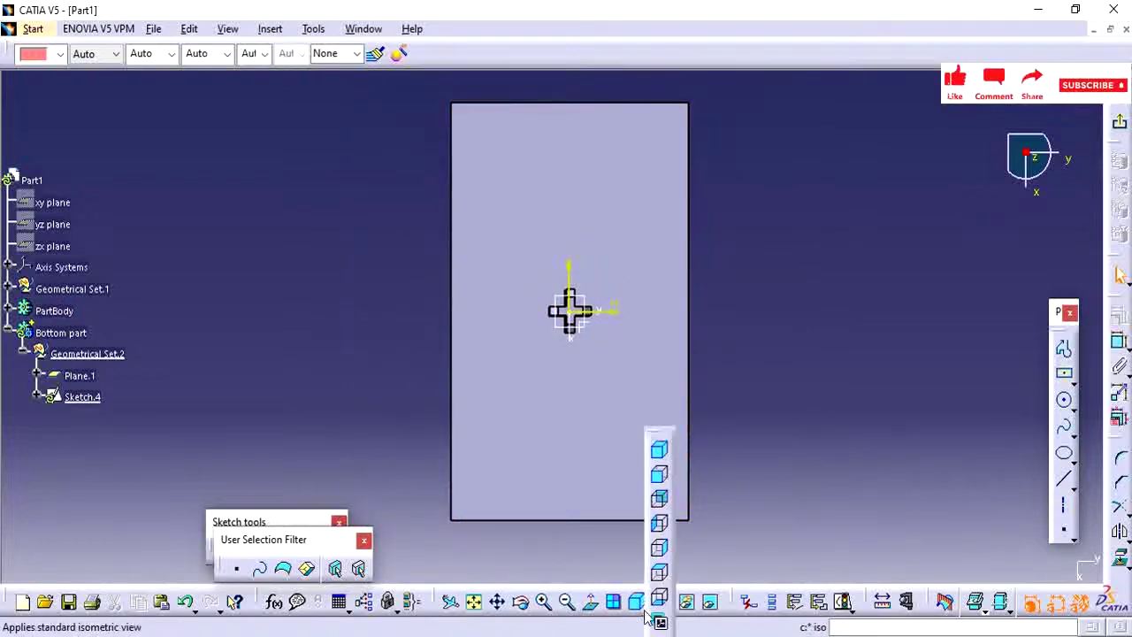
{"action": "left_click", "coordinate": [660, 574]}
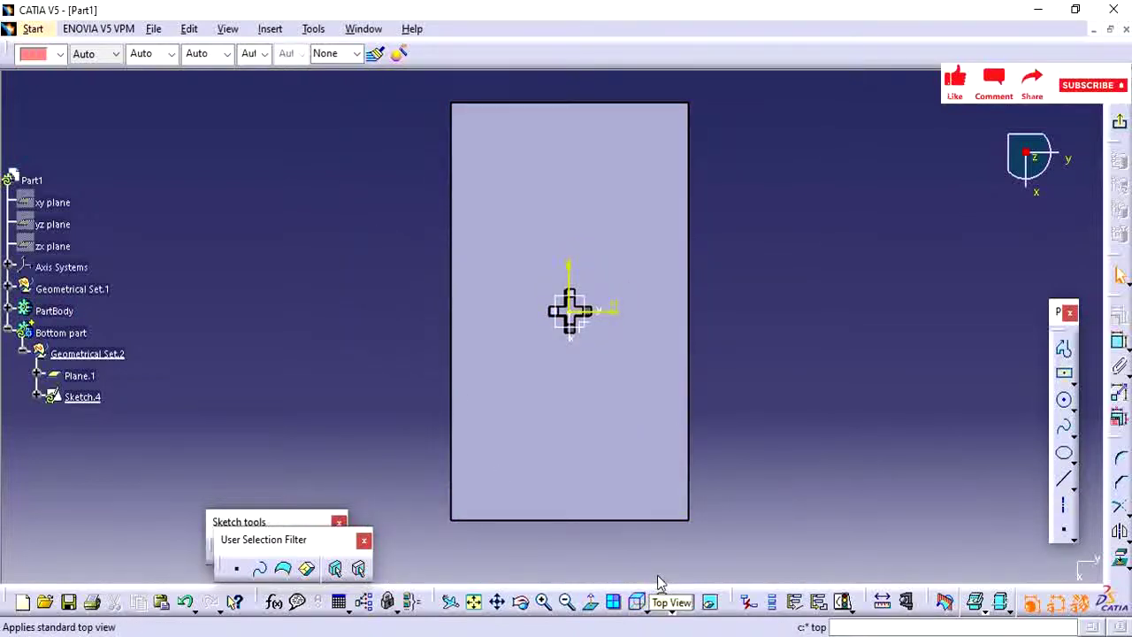
{"action": "left_click", "coordinate": [649, 611]}
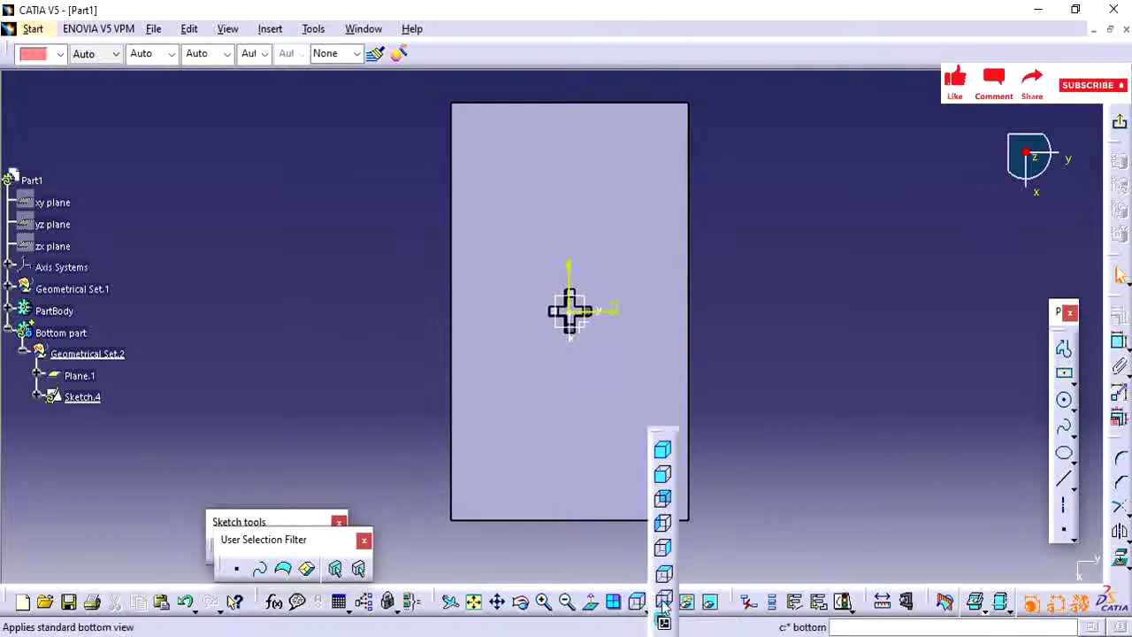
{"action": "left_click", "coordinate": [664, 605]}
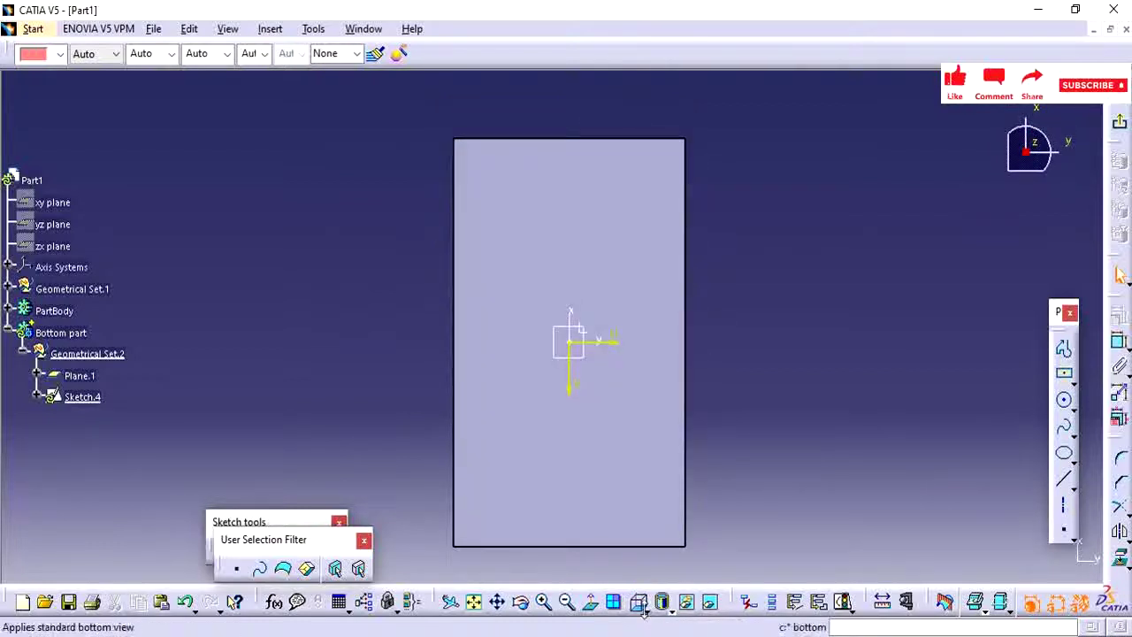
{"action": "left_click", "coordinate": [644, 610]}
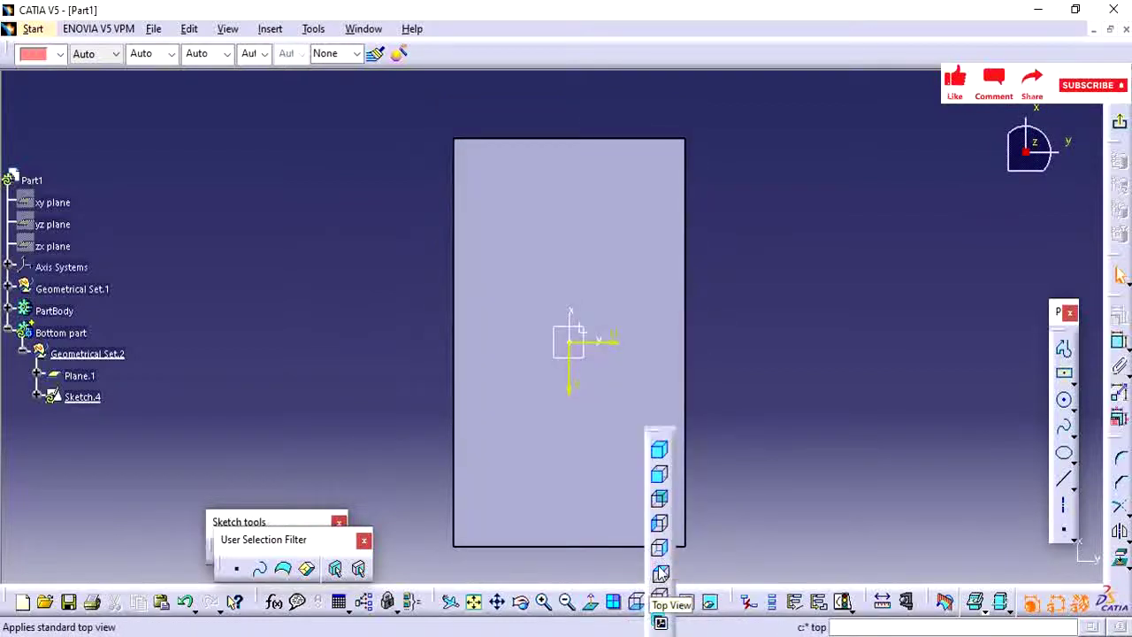
{"action": "left_click", "coordinate": [662, 574]}
Step: Examine how the cross-shaped post's top and base outlines line up with the sketch axes from above
{"action": "middle_click_drag", "start_coordinate": [766, 370], "coordinate": [810, 254]}
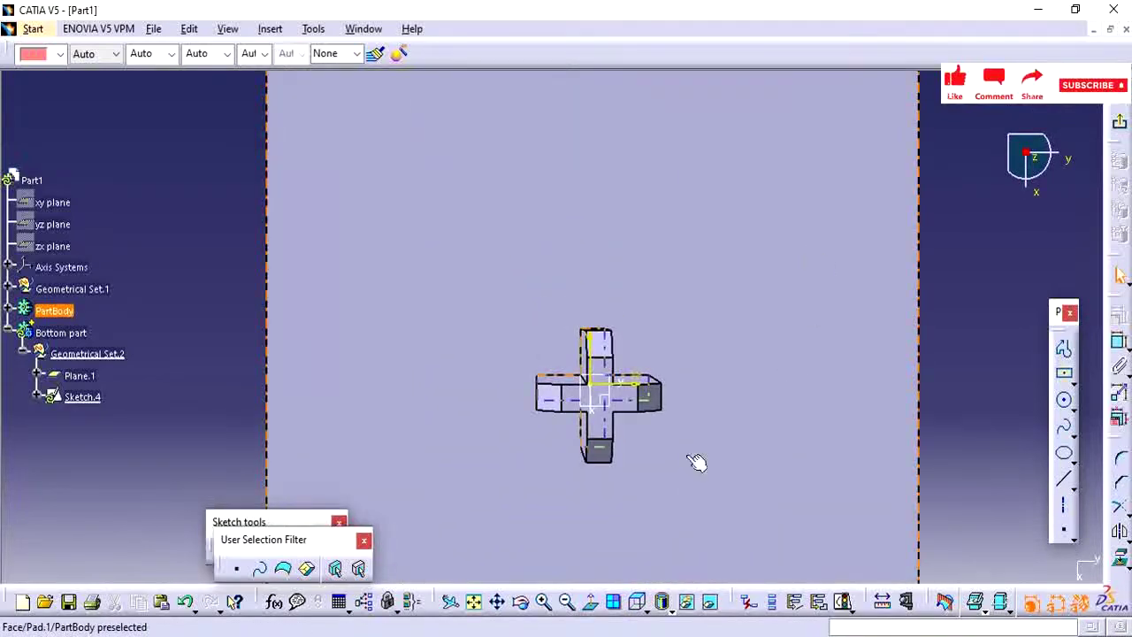
{"action": "middle_click_drag", "start_coordinate": [730, 400], "coordinate": [727, 469]}
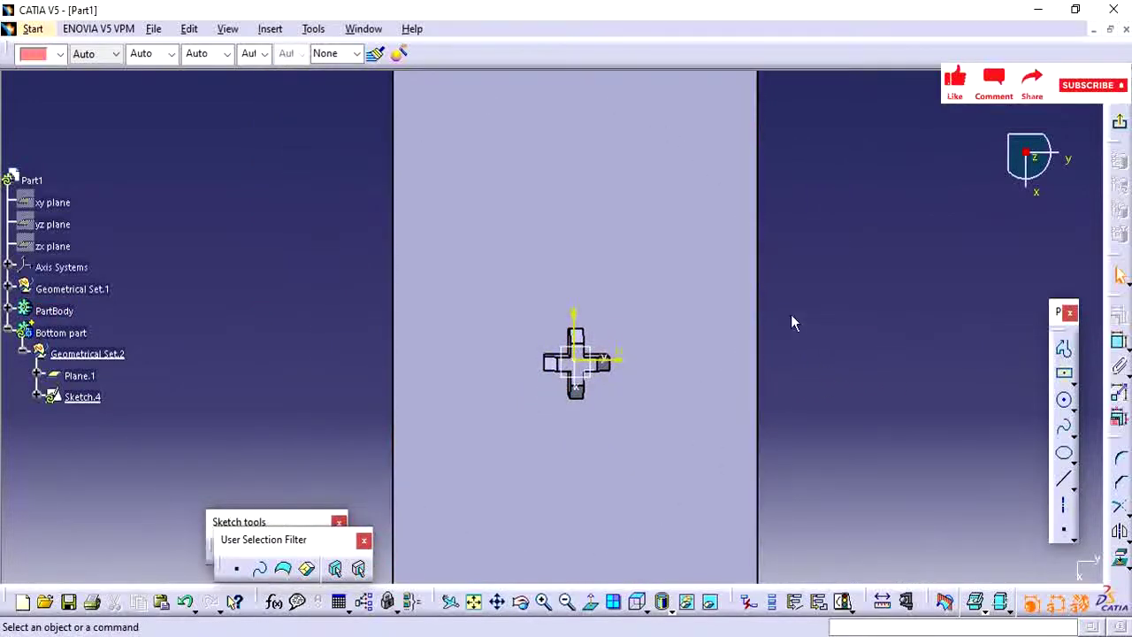
{"action": "middle_click_drag", "start_coordinate": [768, 219], "coordinate": [773, 389]}
{"action": "middle_click_drag", "start_coordinate": [791, 288], "coordinate": [787, 318]}
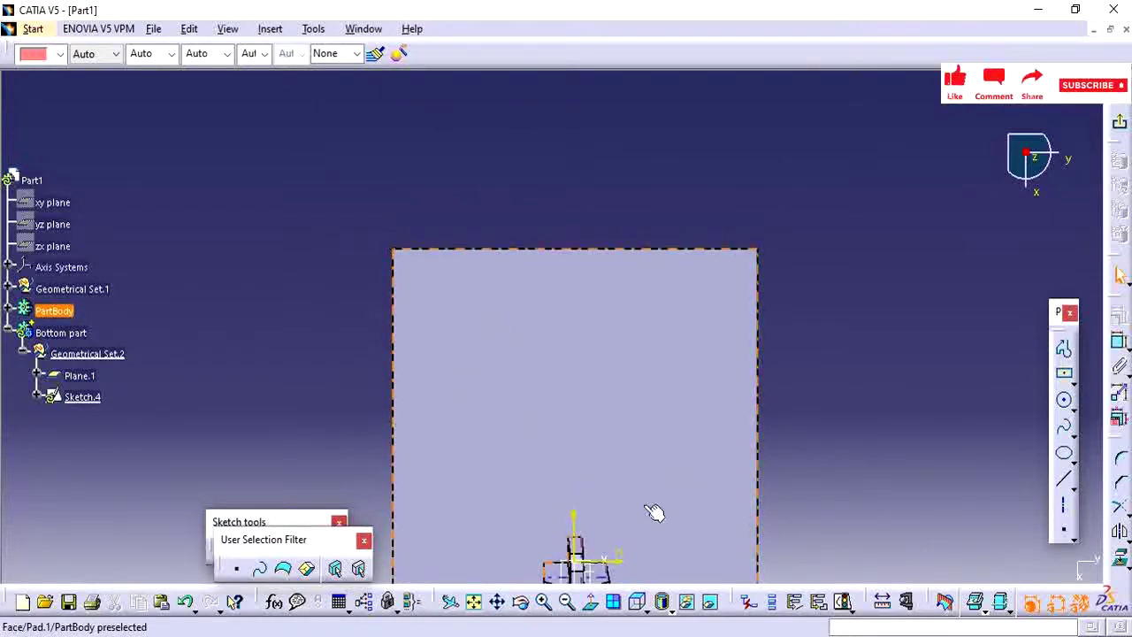
{"action": "middle_click_drag", "start_coordinate": [655, 513], "coordinate": [654, 286]}
{"action": "middle_click_drag", "start_coordinate": [741, 397], "coordinate": [814, 224]}
{"action": "left_click", "coordinate": [637, 602]}
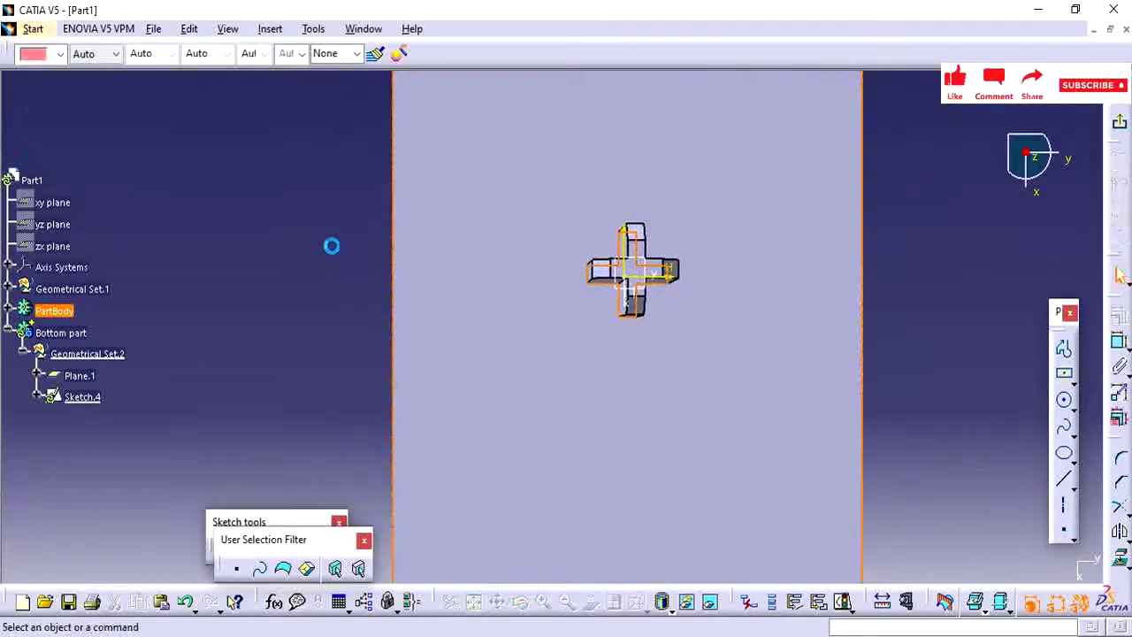
{"action": "mouse_move", "coordinate": [652, 270]}
{"action": "middle_mouse_down"}
{"action": "mouse_move", "coordinate": [599, 354]}
{"action": "mouse_move", "coordinate": [541, 380]}
{"action": "mouse_move", "coordinate": [566, 420]}
{"action": "mouse_move", "coordinate": [729, 399]}
{"action": "mouse_move", "coordinate": [716, 408]}
{"action": "middle_mouse_up"}
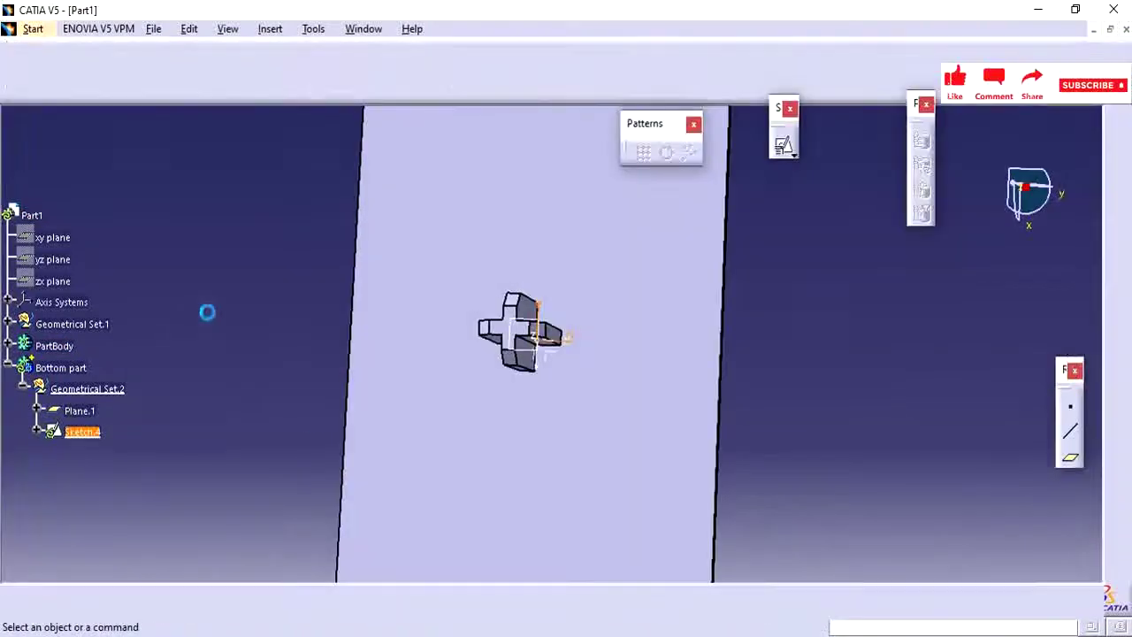
Step: Expand PartBody and review the cross-shaped post's pad definition, including its direction reference
{"action": "mouse_move", "coordinate": [460, 524]}
{"action": "middle_mouse_down"}
{"action": "mouse_move", "coordinate": [491, 513]}
{"action": "mouse_move", "coordinate": [402, 479]}
{"action": "middle_mouse_up"}
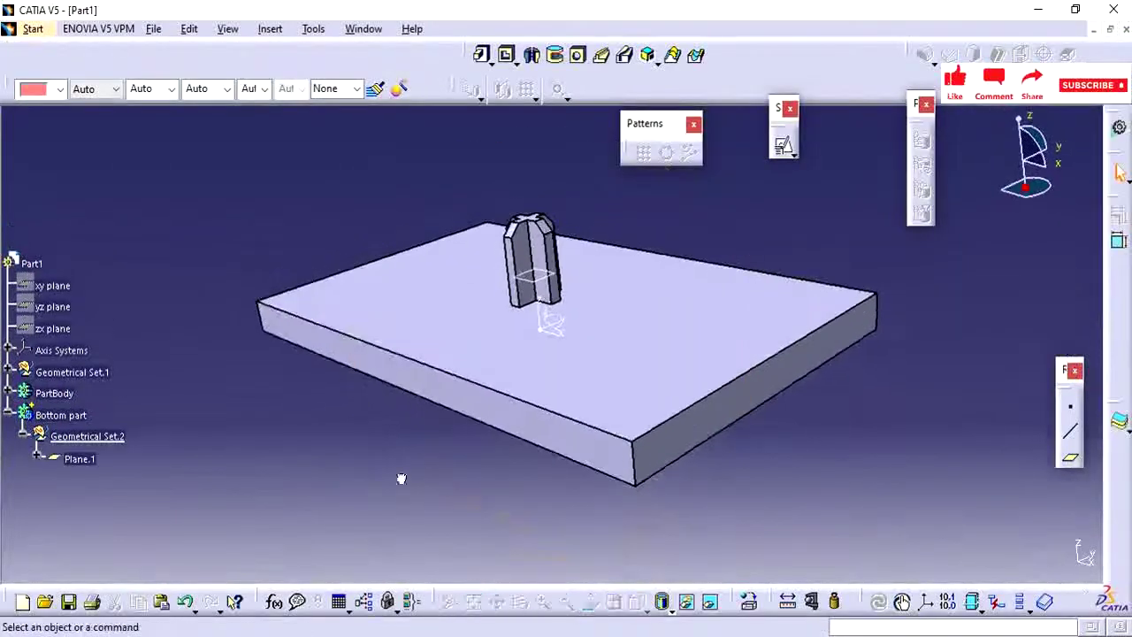
{"action": "left_click", "coordinate": [8, 393]}
{"action": "left_click", "coordinate": [73, 415]}
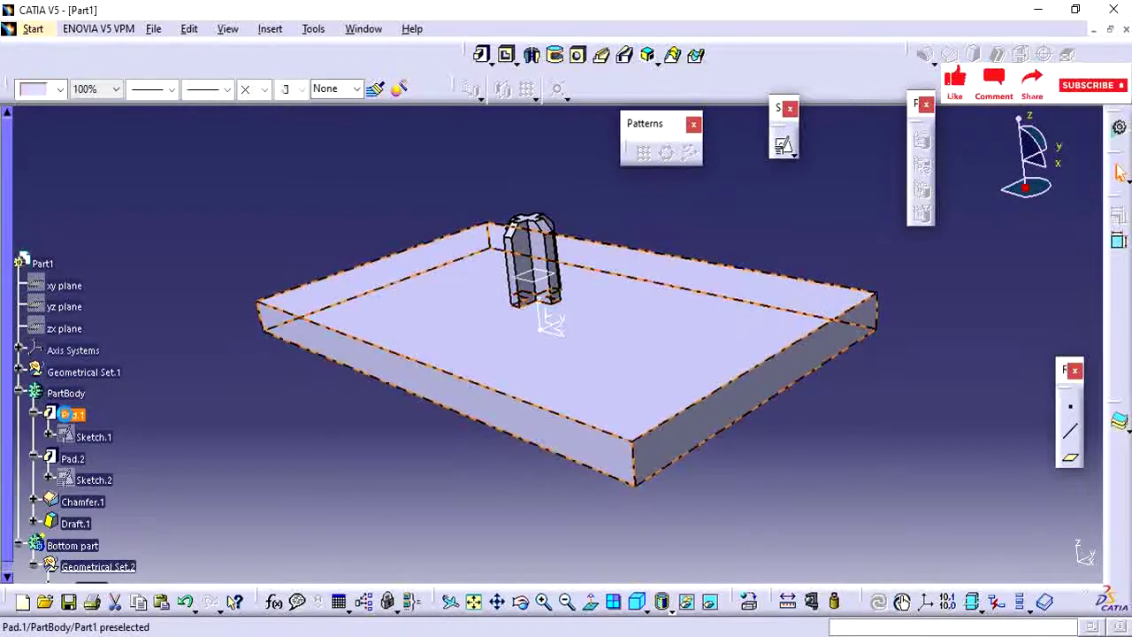
{"action": "left_click", "coordinate": [76, 459]}
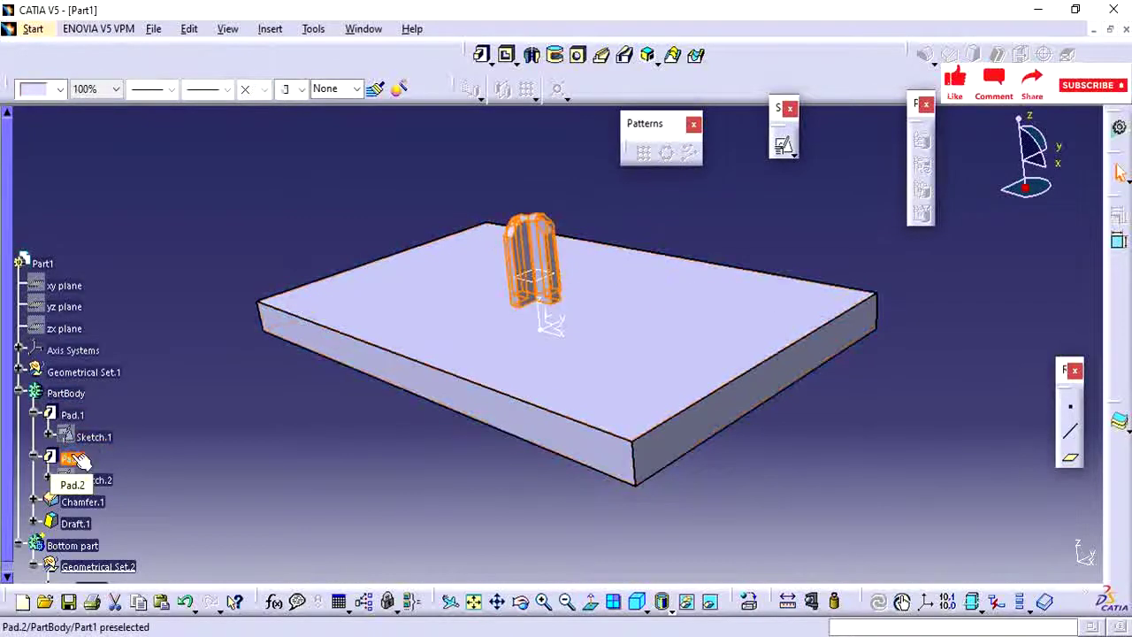
{"action": "double_click", "coordinate": [73, 457]}
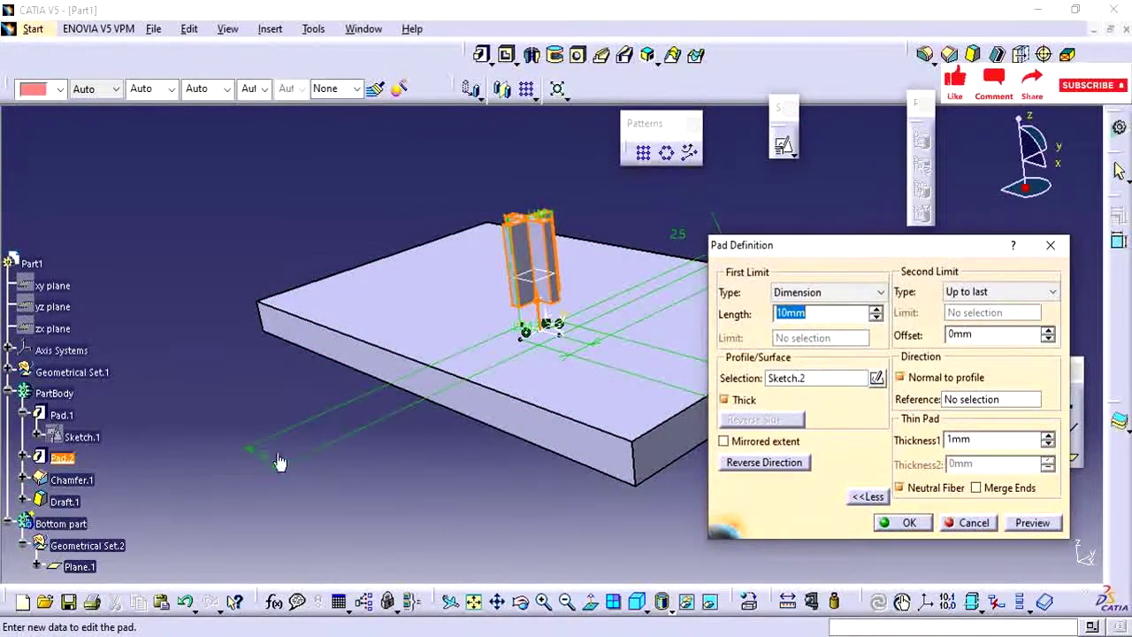
{"action": "left_click", "coordinate": [996, 400]}
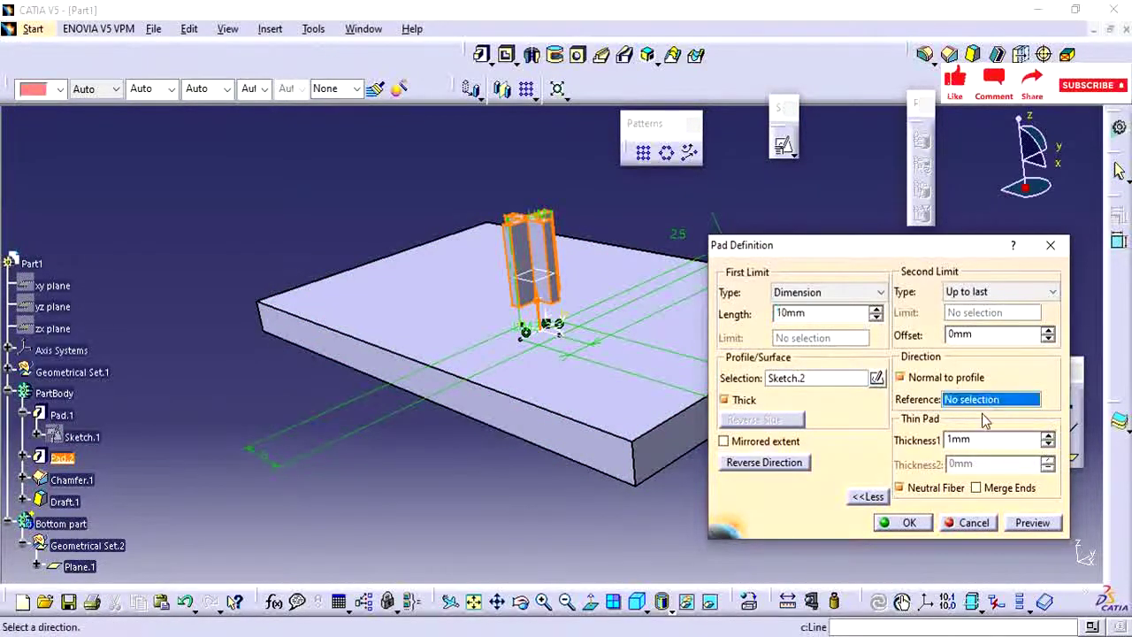
{"action": "left_click", "coordinate": [906, 525]}
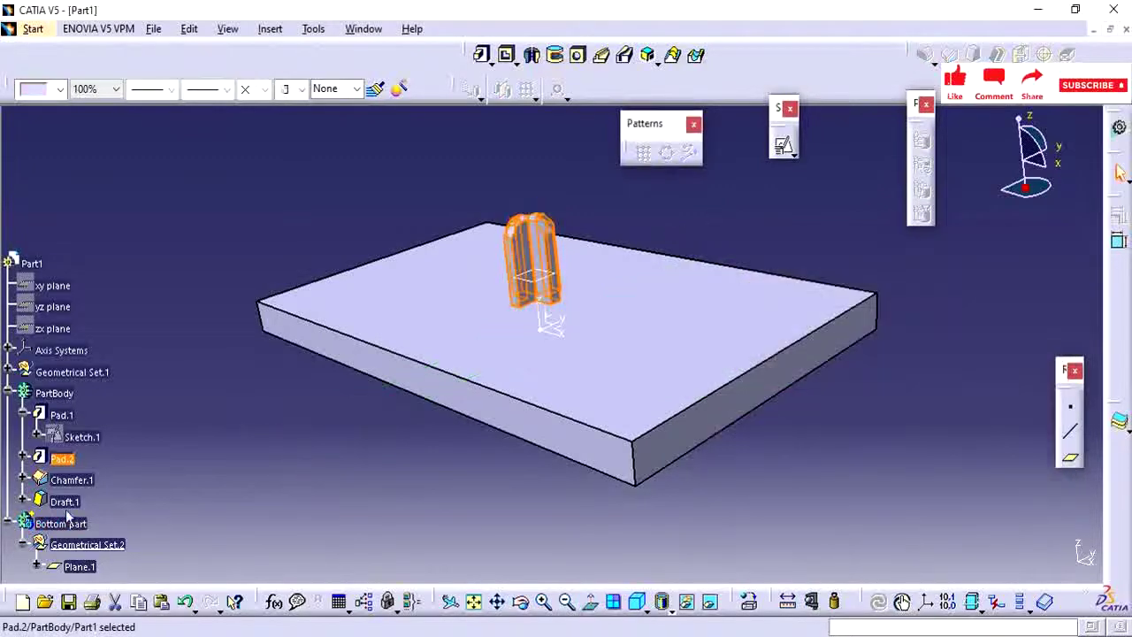
{"action": "key", "text": "Escape"}
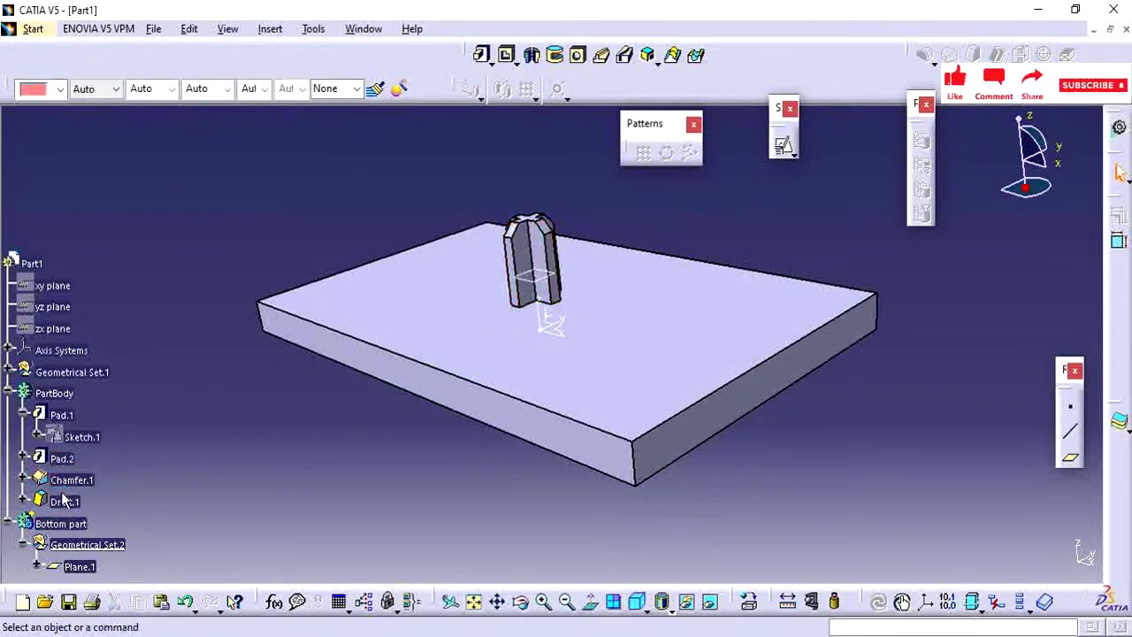
Step: Redefine the post's 0.5-degree draft with the plate's upper face as its pulling direction
{"action": "left_click", "coordinate": [64, 501]}
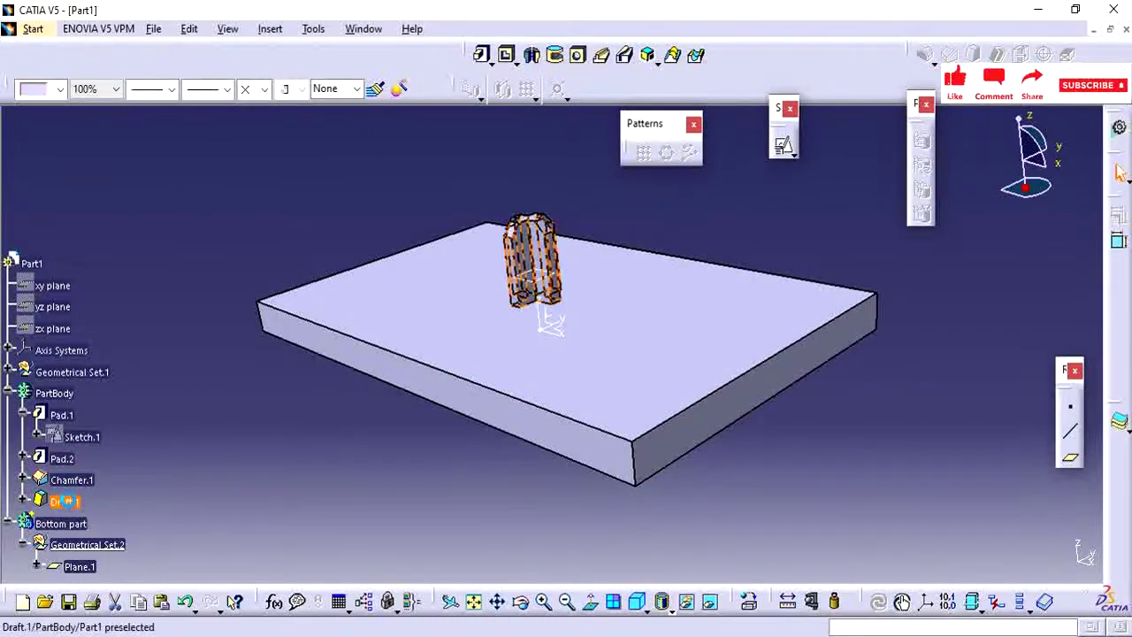
{"action": "double_click", "coordinate": [64, 501]}
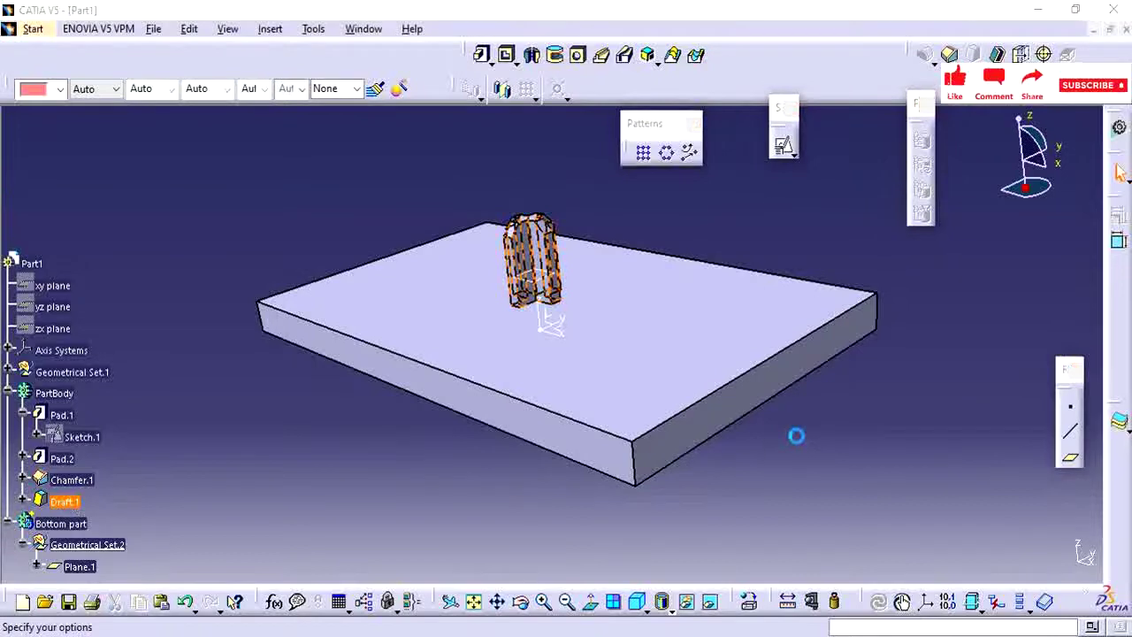
{"action": "left_click", "coordinate": [924, 416]}
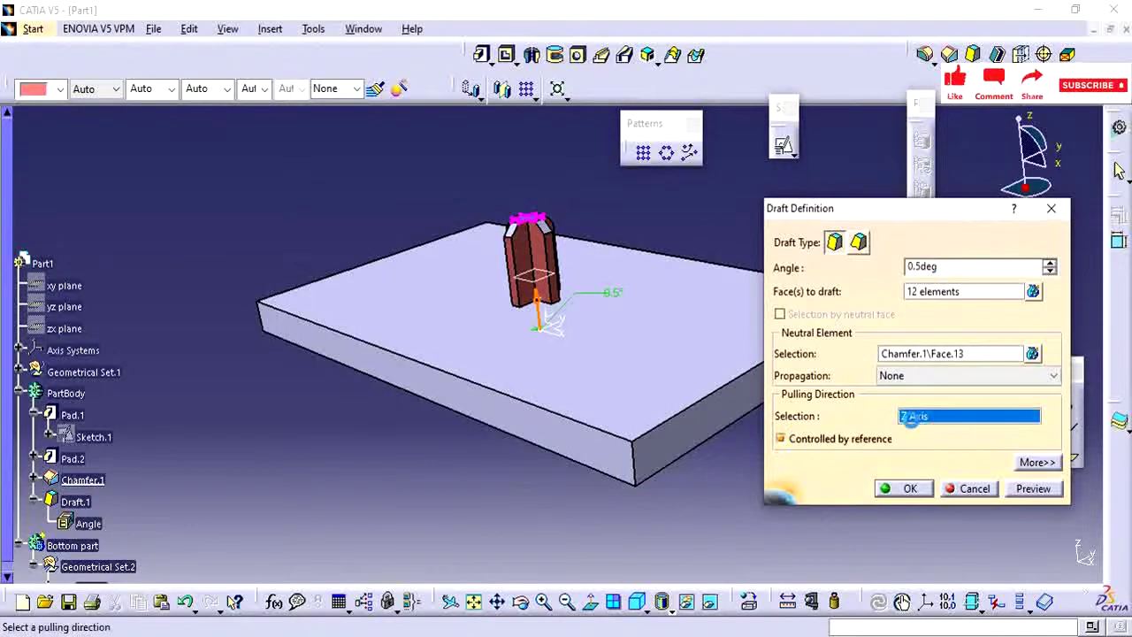
{"action": "left_click", "coordinate": [630, 385]}
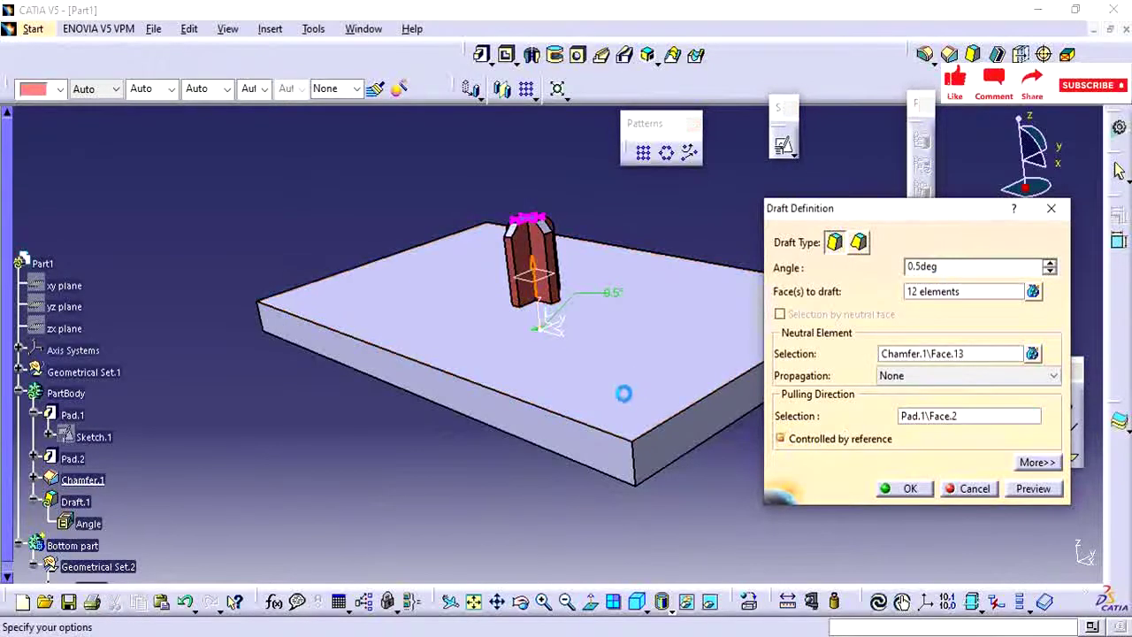
{"action": "left_click", "coordinate": [907, 488]}
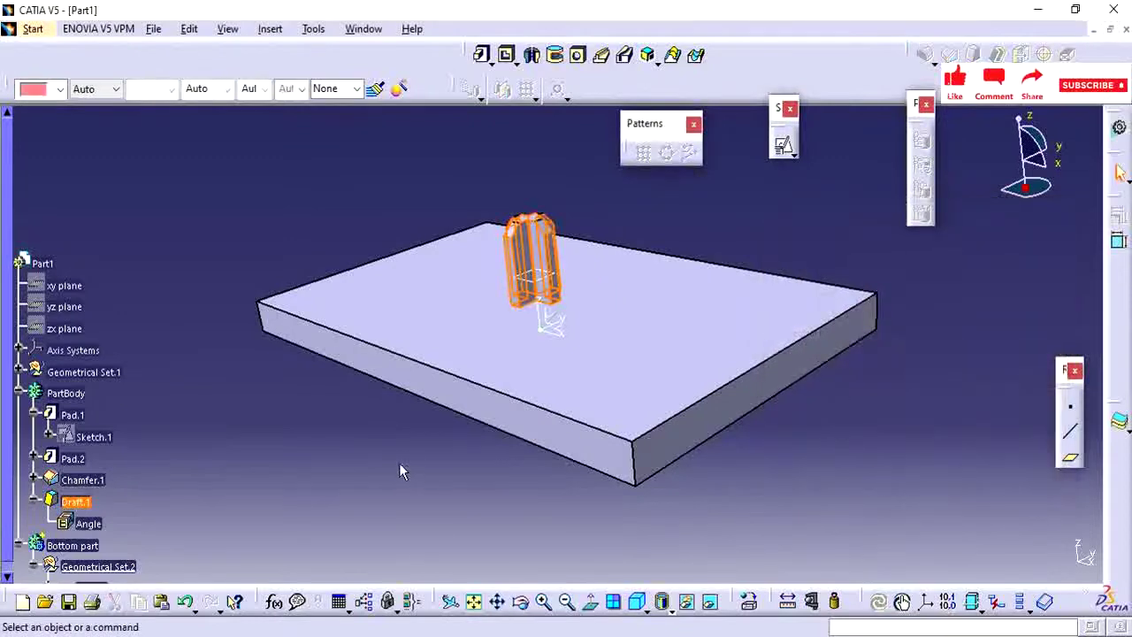
Step: Inspect the redefined draft on the cross-shaped post in the standard top view
{"action": "left_click", "coordinate": [607, 549]}
{"action": "left_click", "coordinate": [644, 609]}
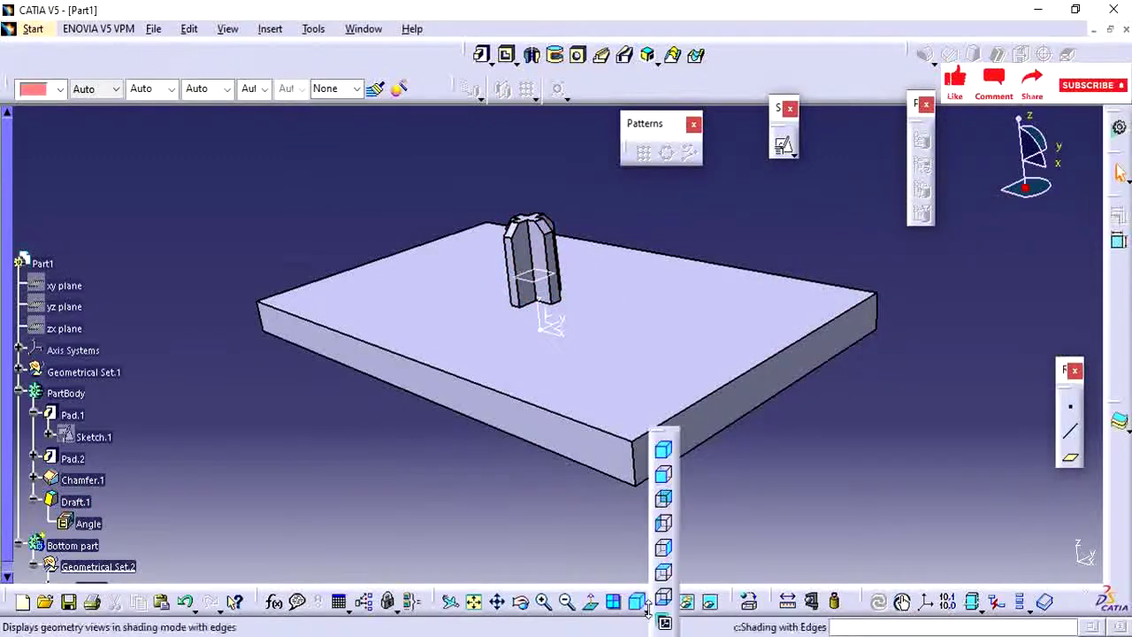
{"action": "left_click", "coordinate": [660, 575]}
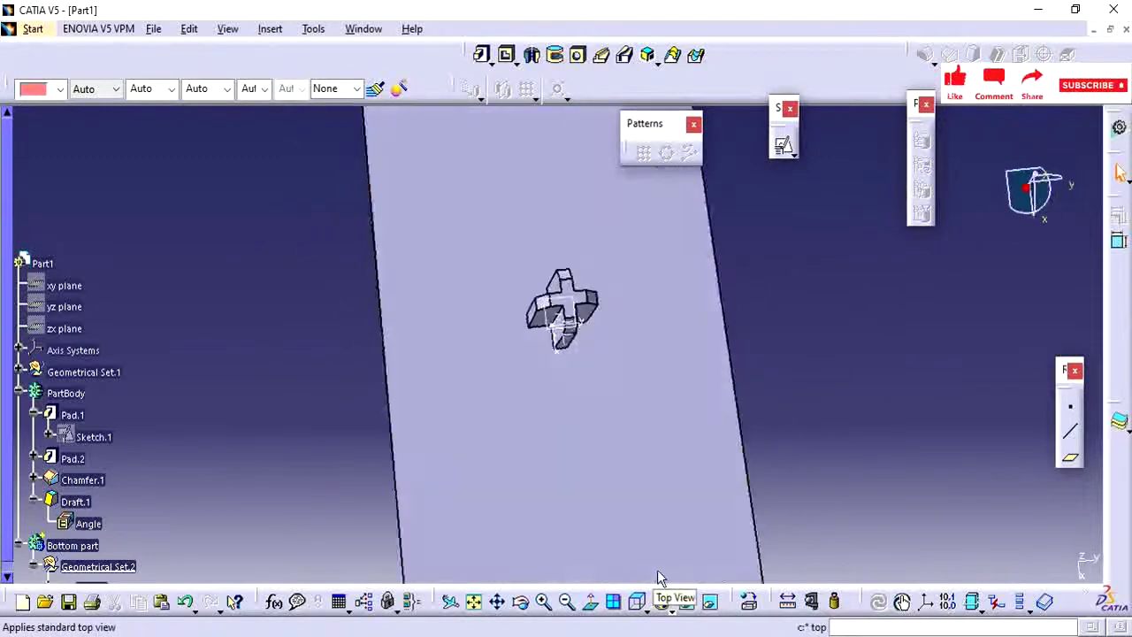
{"action": "middle_click_drag", "start_coordinate": [793, 466], "coordinate": [822, 348]}
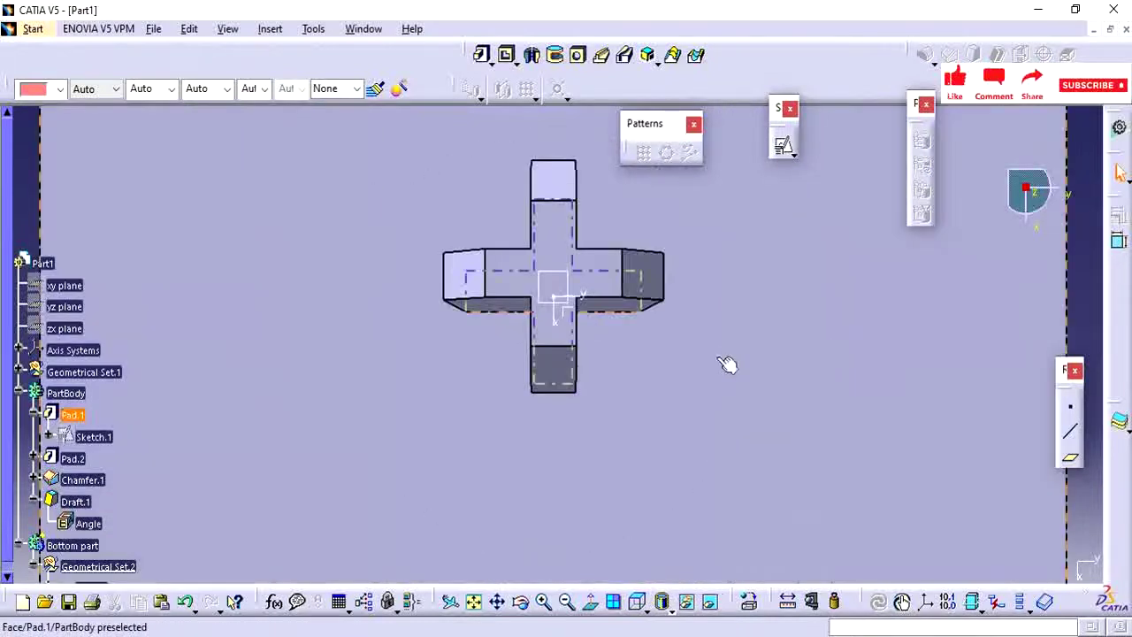
Step: Review and preview the cross-shaped post's draft definition, accept it as is, and view the post from the standard top
{"action": "middle_click_drag", "start_coordinate": [660, 395], "coordinate": [669, 420]}
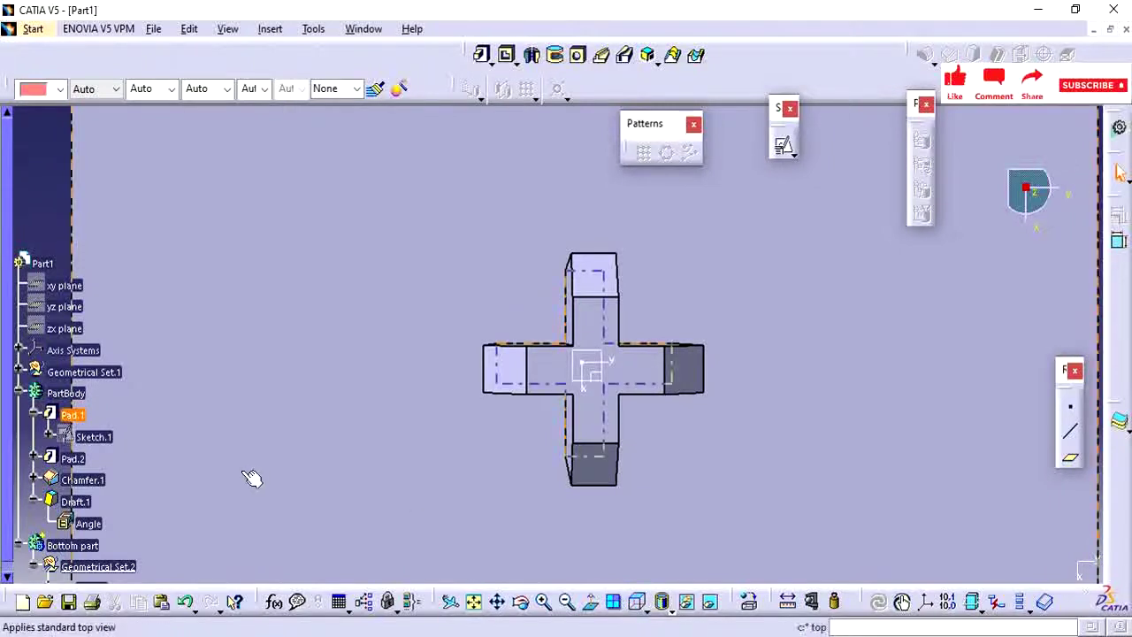
{"action": "double_click", "coordinate": [76, 502]}
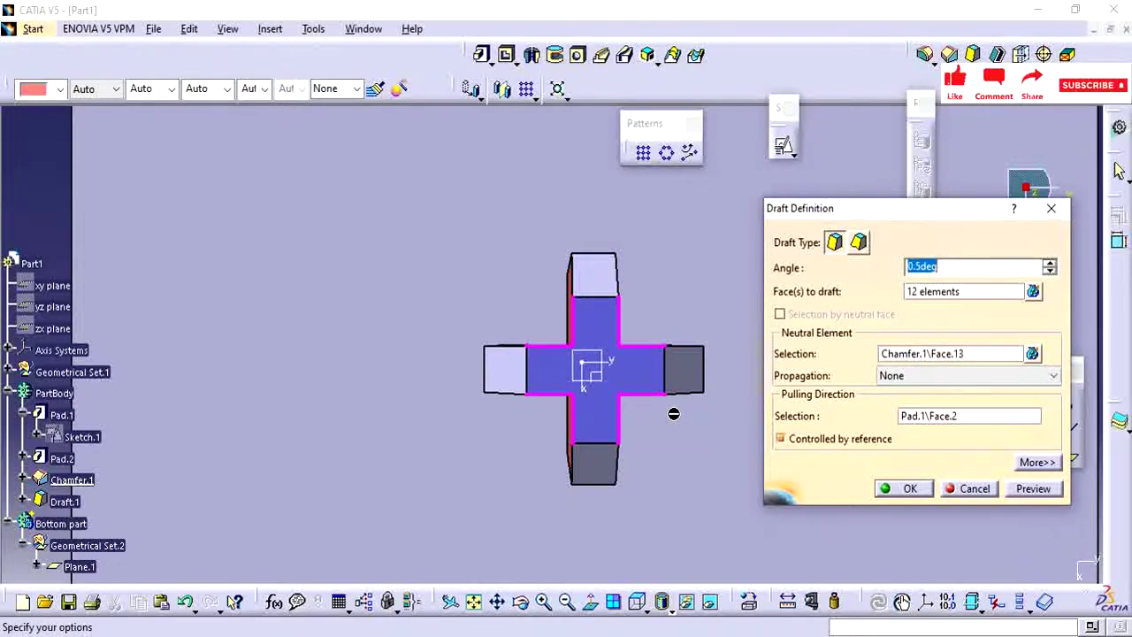
{"action": "middle_click_drag", "start_coordinate": [674, 413], "coordinate": [648, 369]}
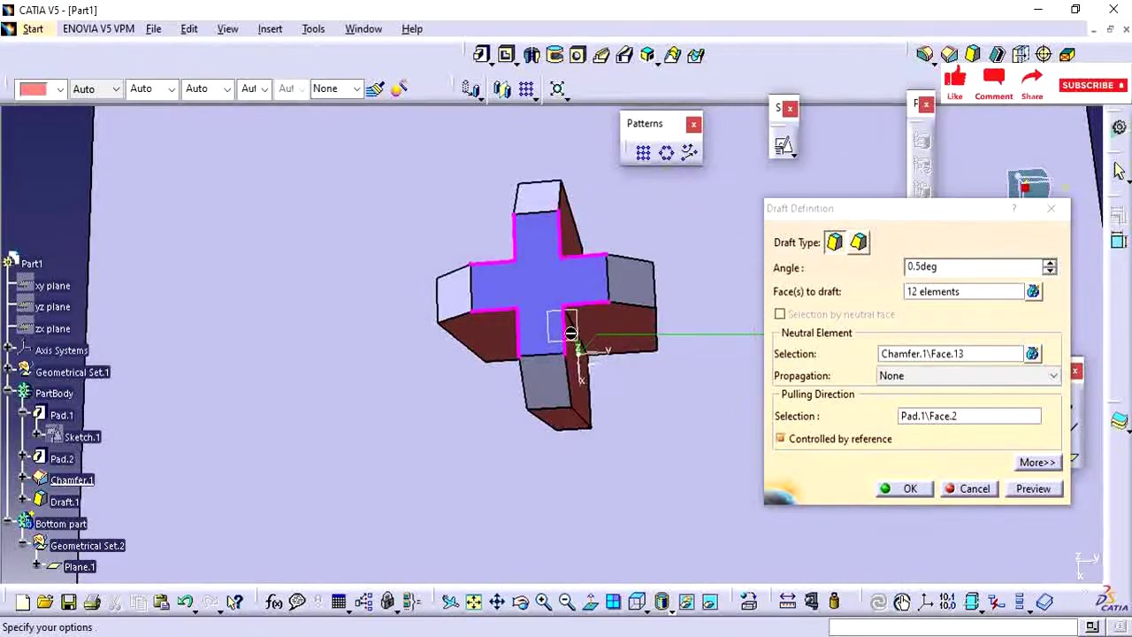
{"action": "left_click", "coordinate": [1019, 495]}
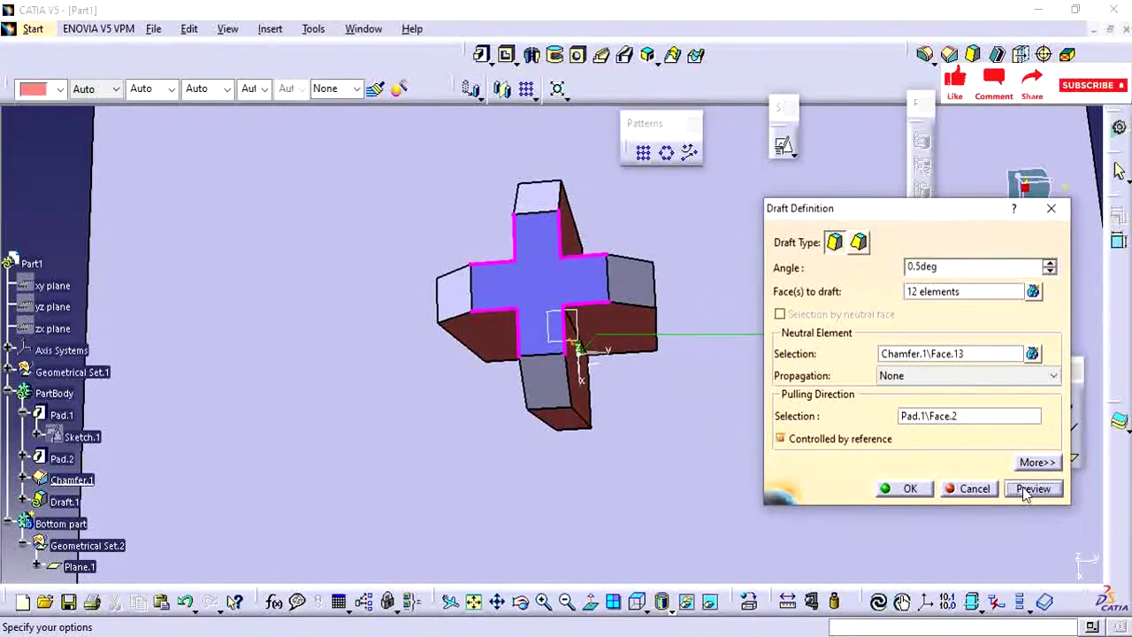
{"action": "left_click", "coordinate": [904, 492]}
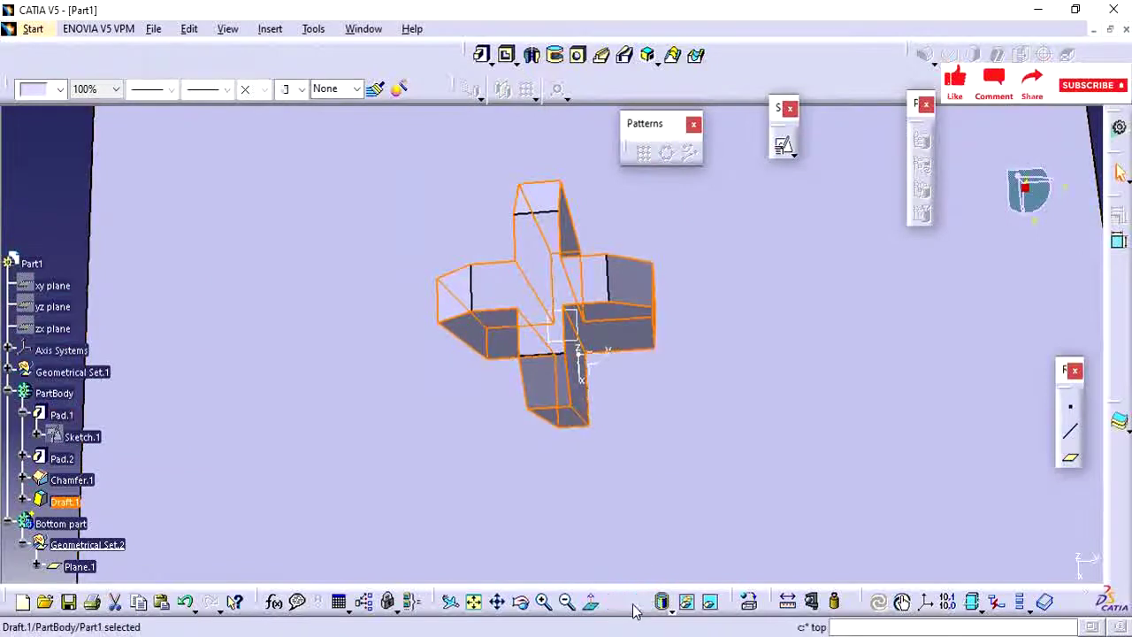
{"action": "left_click", "coordinate": [636, 603]}
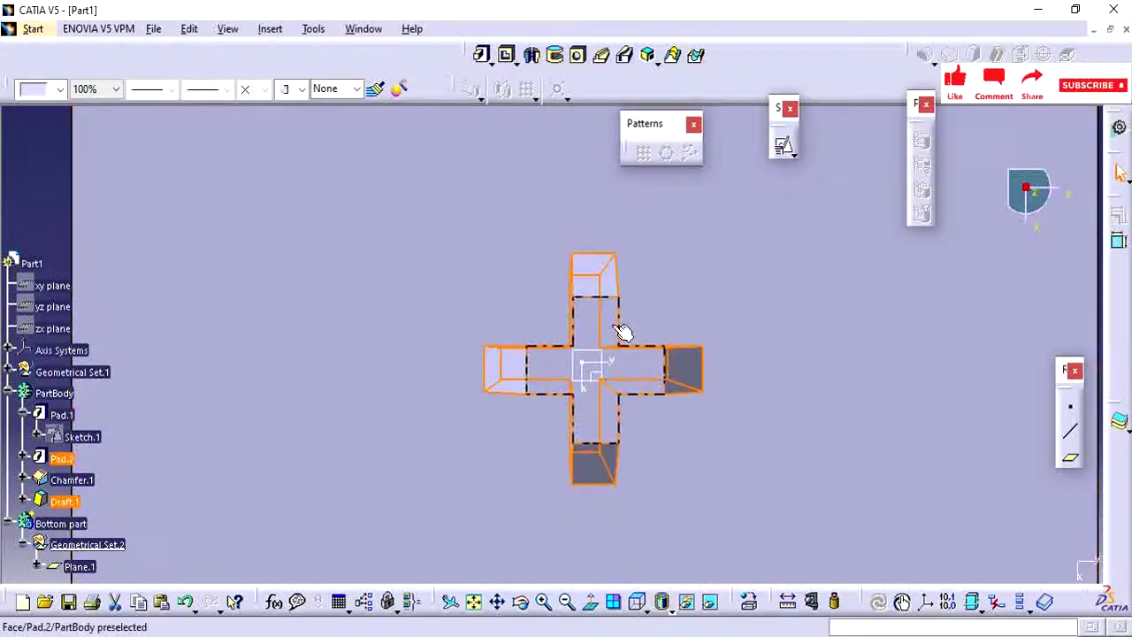
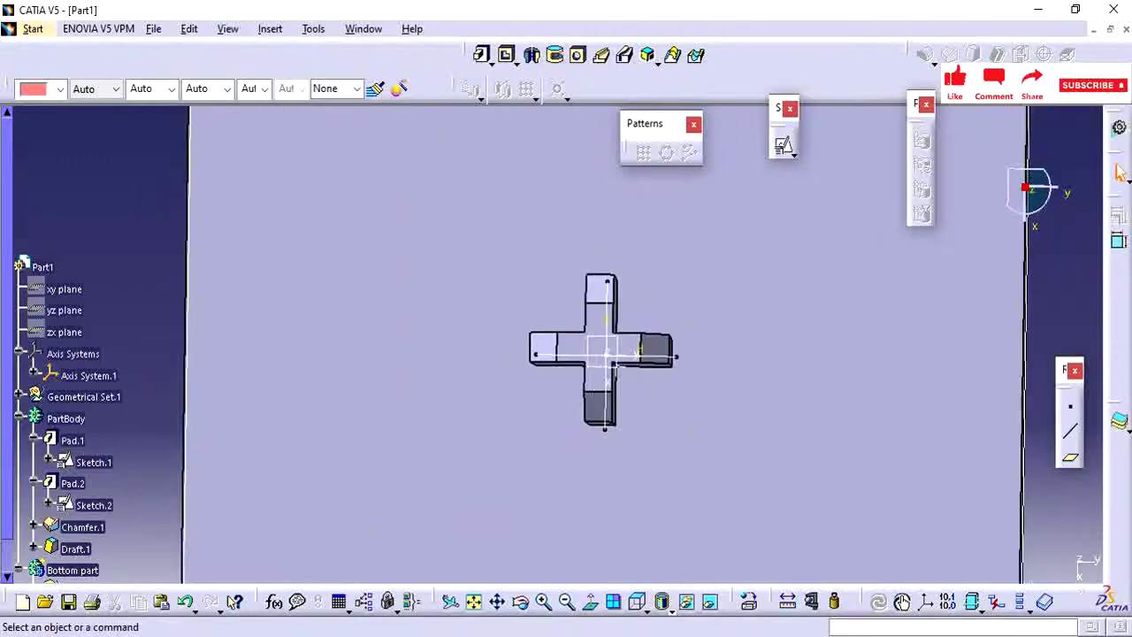
Step: Recheck the draft's angle marker and pulling direction on the full plate from a tilted view
{"action": "left_click", "coordinate": [636, 602]}
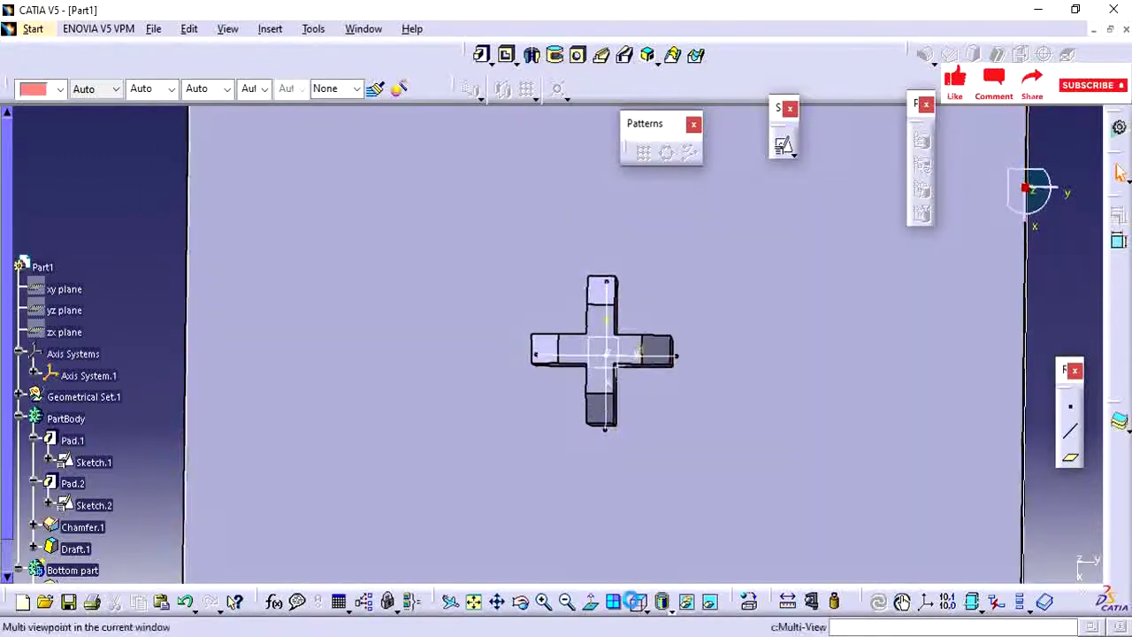
{"action": "middle_click_drag", "start_coordinate": [688, 465], "coordinate": [66, 452]}
{"action": "left_click", "coordinate": [688, 464]}
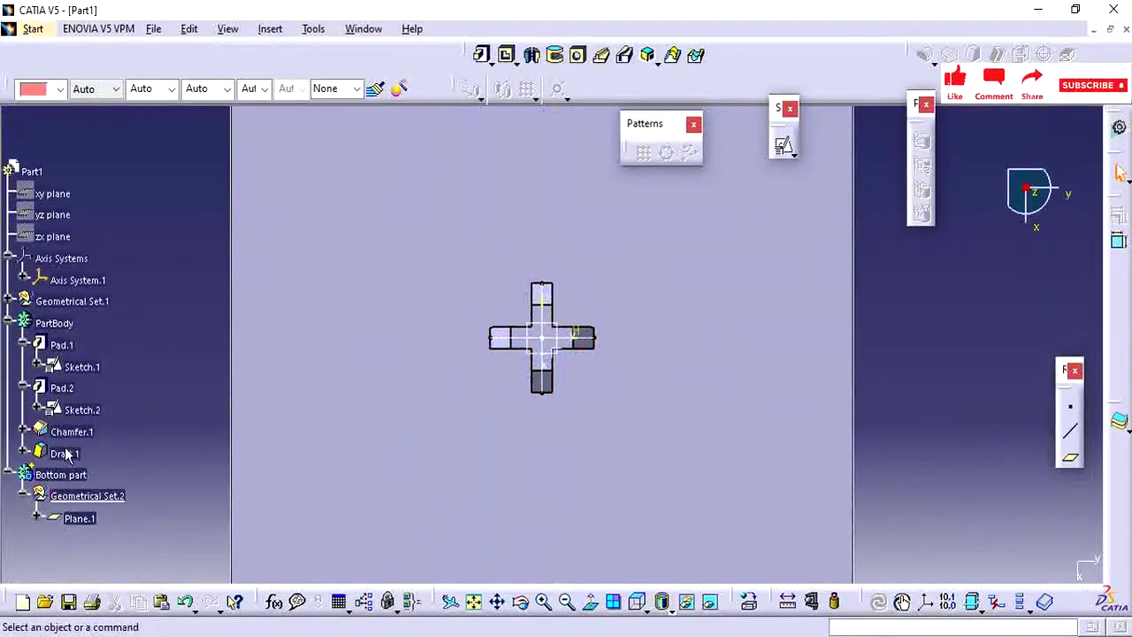
{"action": "double_click", "coordinate": [66, 453]}
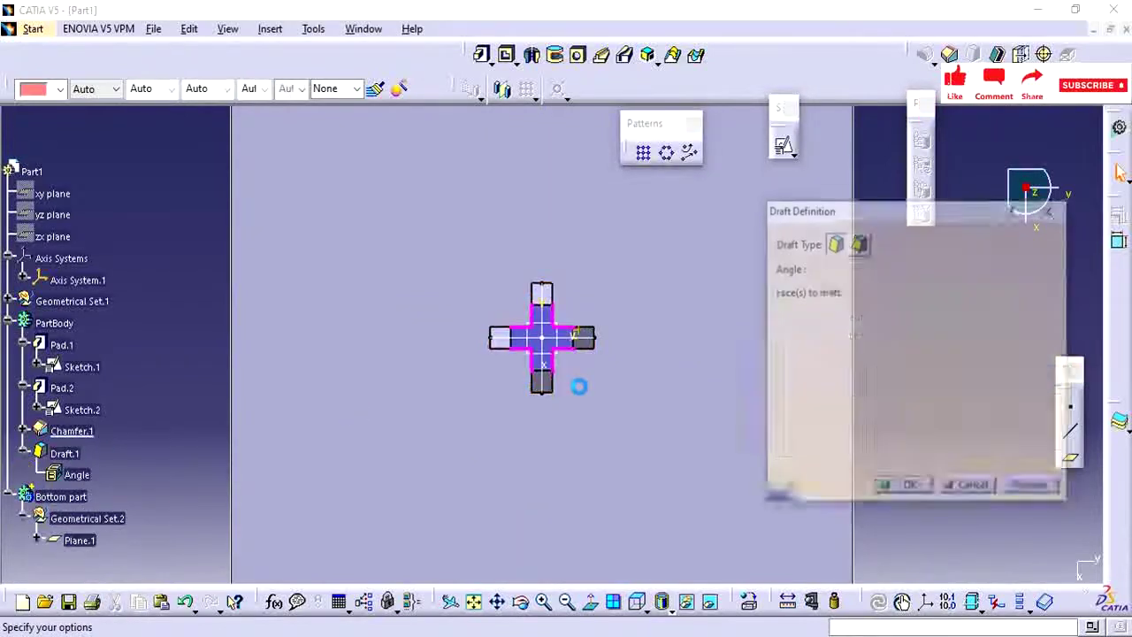
{"action": "middle_click_drag", "start_coordinate": [452, 385], "coordinate": [455, 522], "text": "ctrl"}
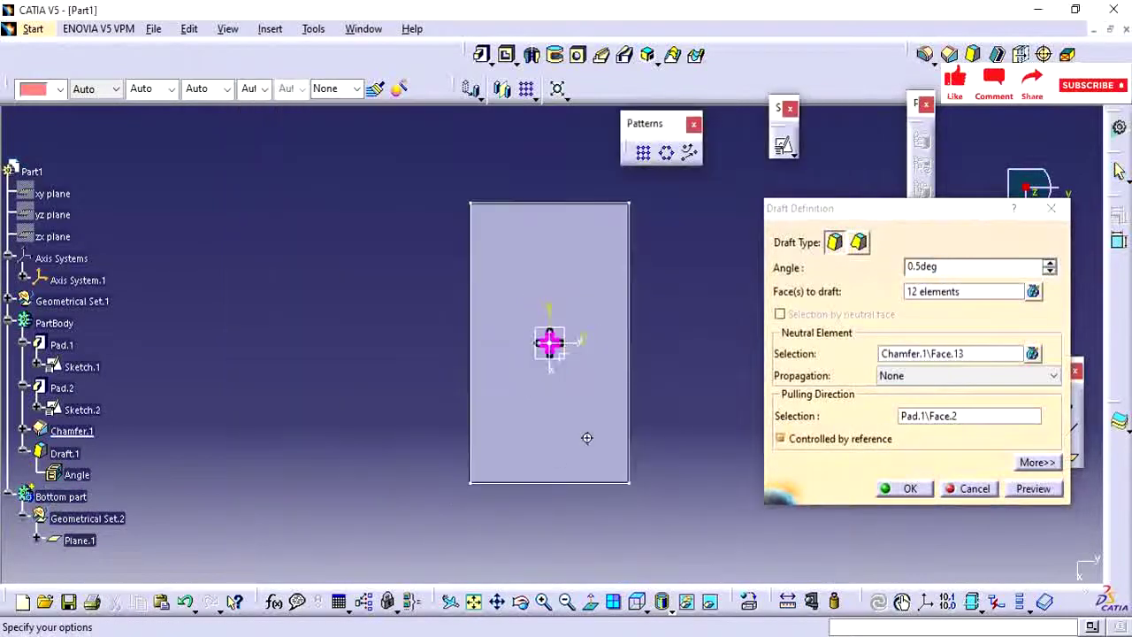
{"action": "middle_click_drag", "start_coordinate": [587, 437], "coordinate": [621, 257]}
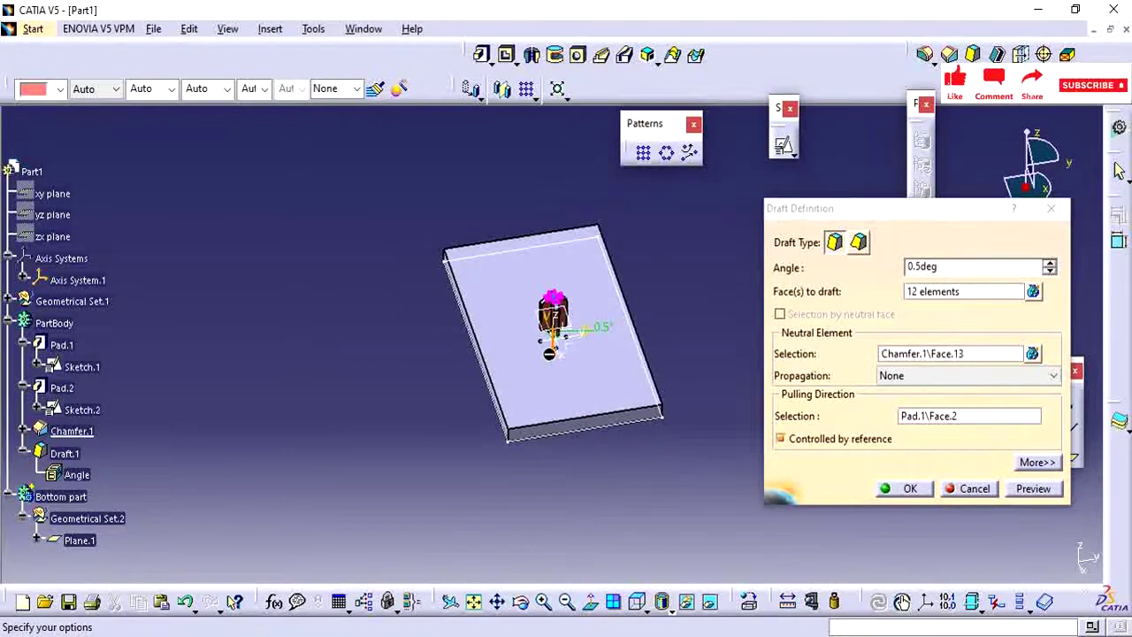
{"action": "left_click", "coordinate": [903, 490]}
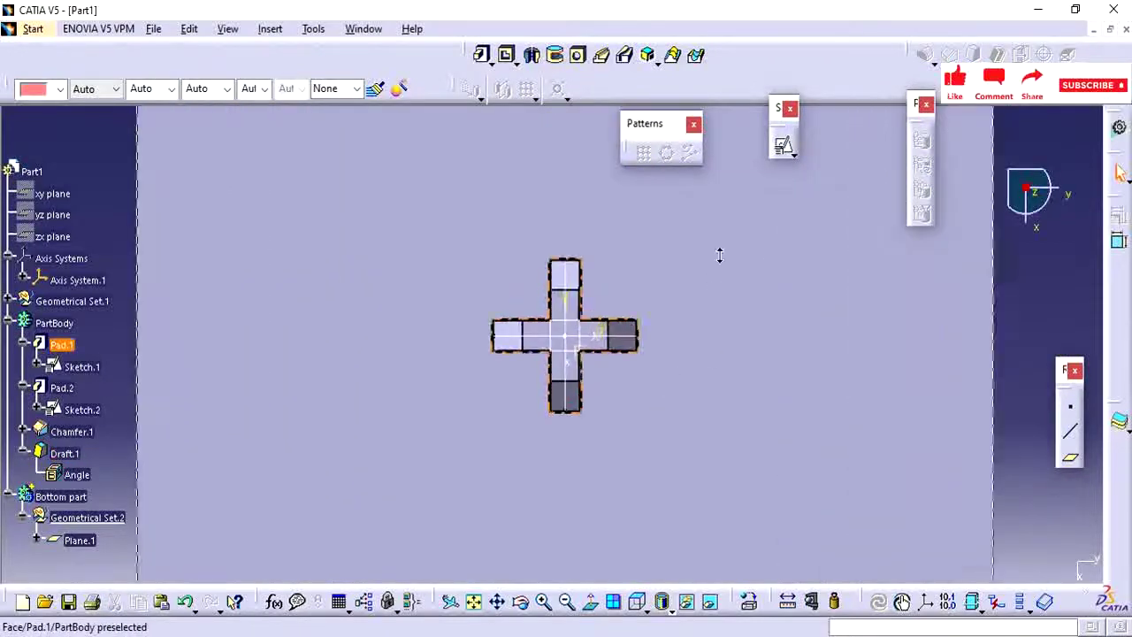
Step: Review the available render style and projection options, and compare the post's top and base outlines from above
{"action": "middle_click_drag", "start_coordinate": [720, 255], "coordinate": [714, 268]}
{"action": "middle_click_drag", "start_coordinate": [665, 353], "coordinate": [495, 459]}
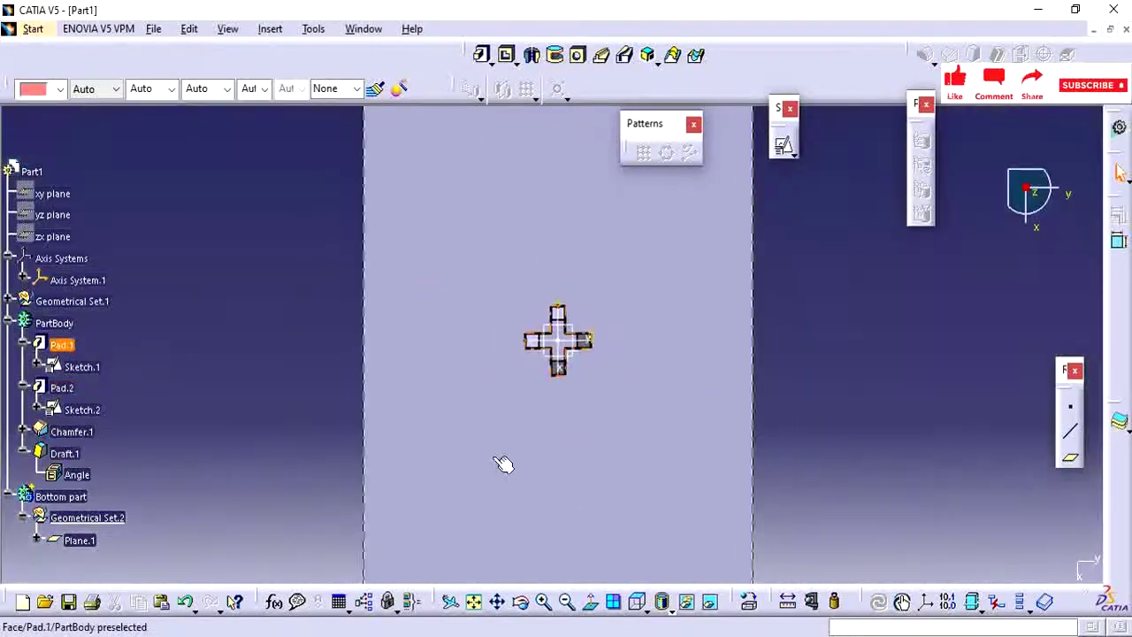
{"action": "left_click", "coordinate": [227, 29]}
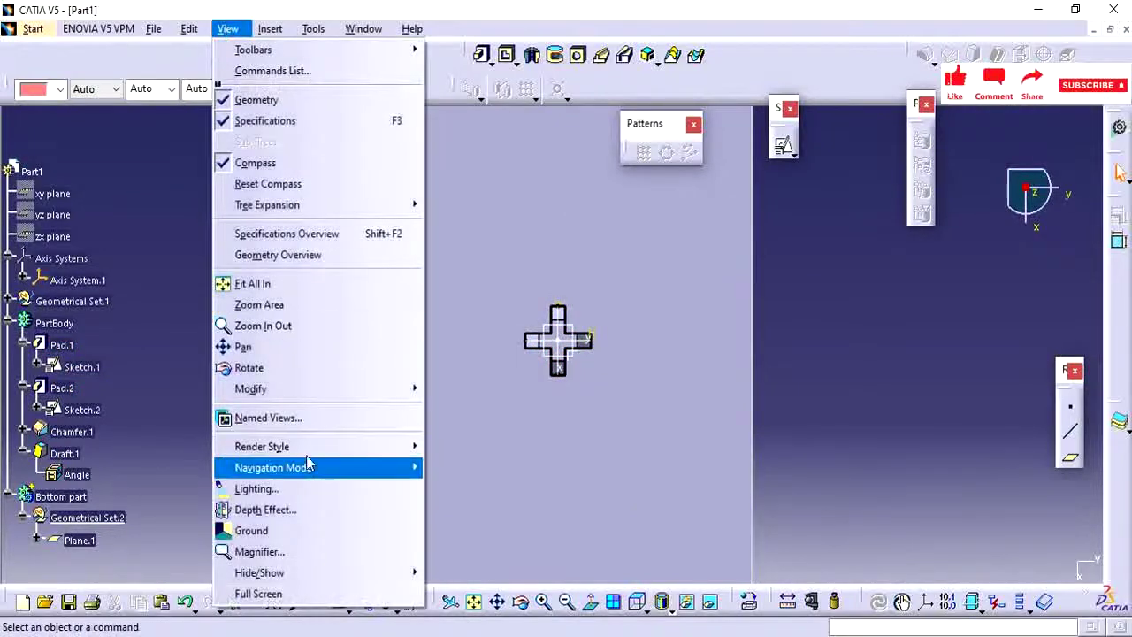
{"action": "mouse_move", "coordinate": [327, 447]}
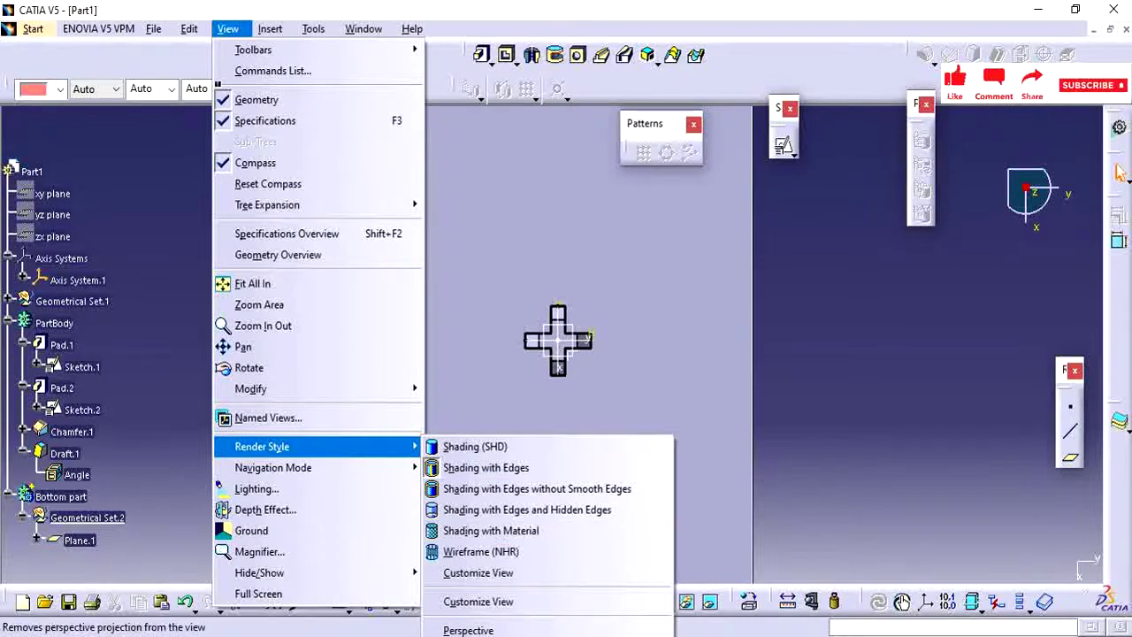
{"action": "left_click", "coordinate": [144, 340]}
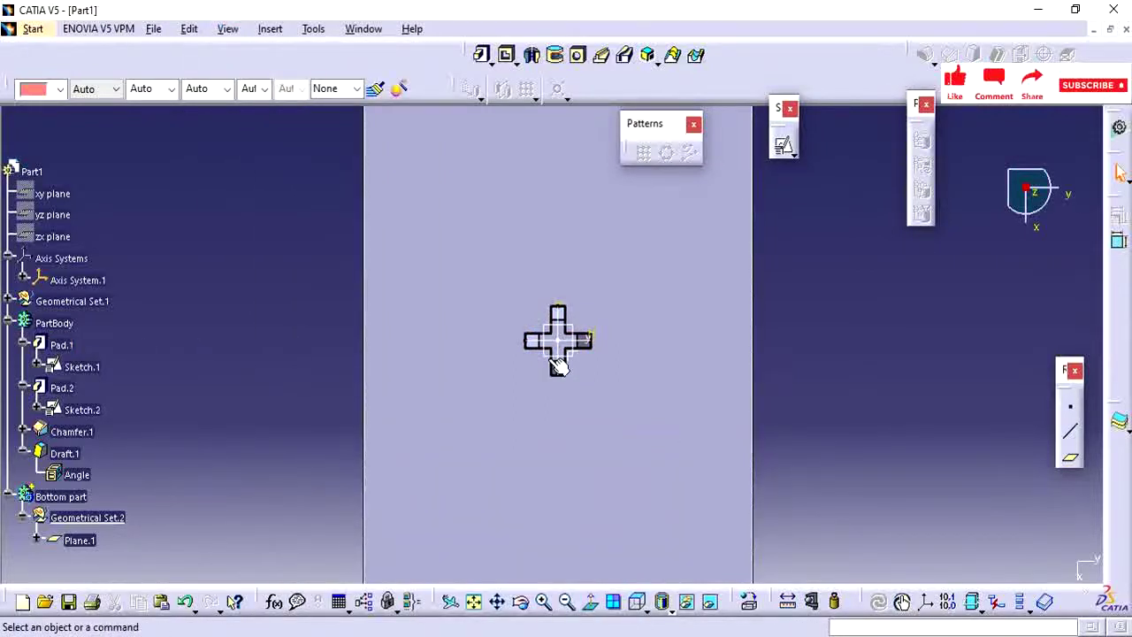
{"action": "middle_click_drag", "start_coordinate": [558, 366], "coordinate": [586, 182], "text": "ctrl"}
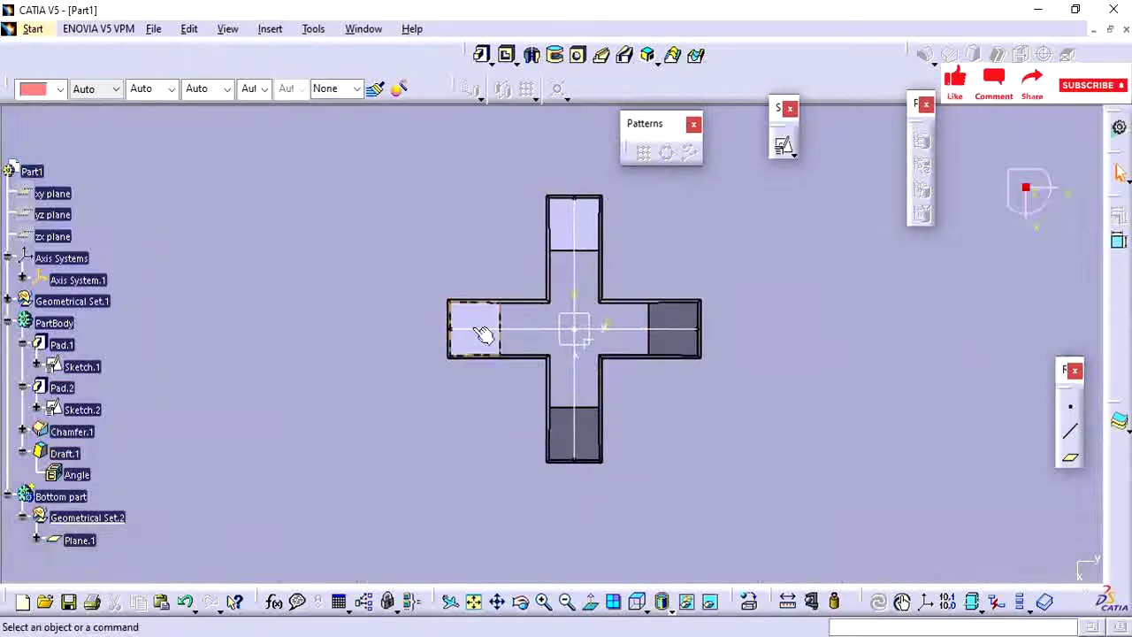
{"action": "middle_click_drag", "start_coordinate": [529, 337], "coordinate": [510, 535]}
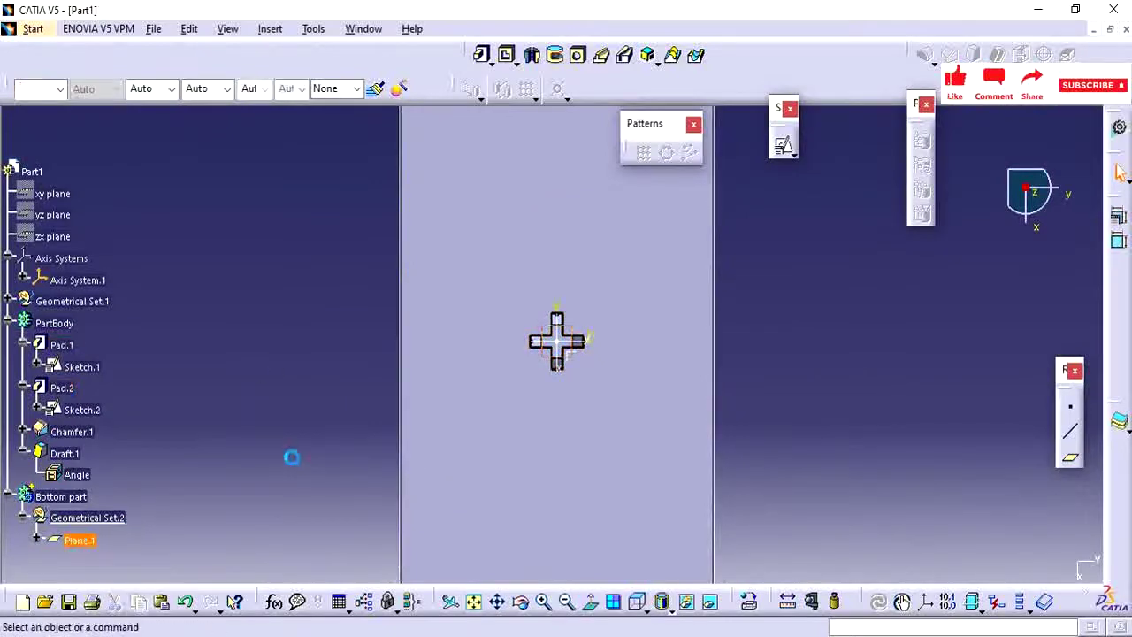
{"action": "middle_click_drag", "start_coordinate": [605, 447], "coordinate": [682, 278]}
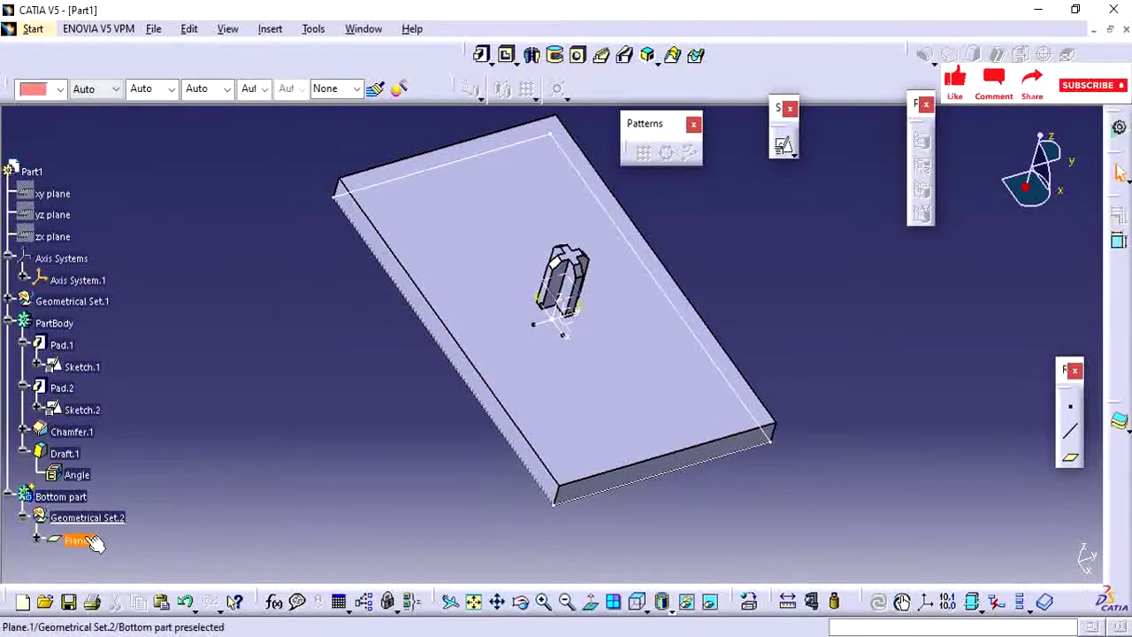
{"action": "left_click", "coordinate": [784, 144]}
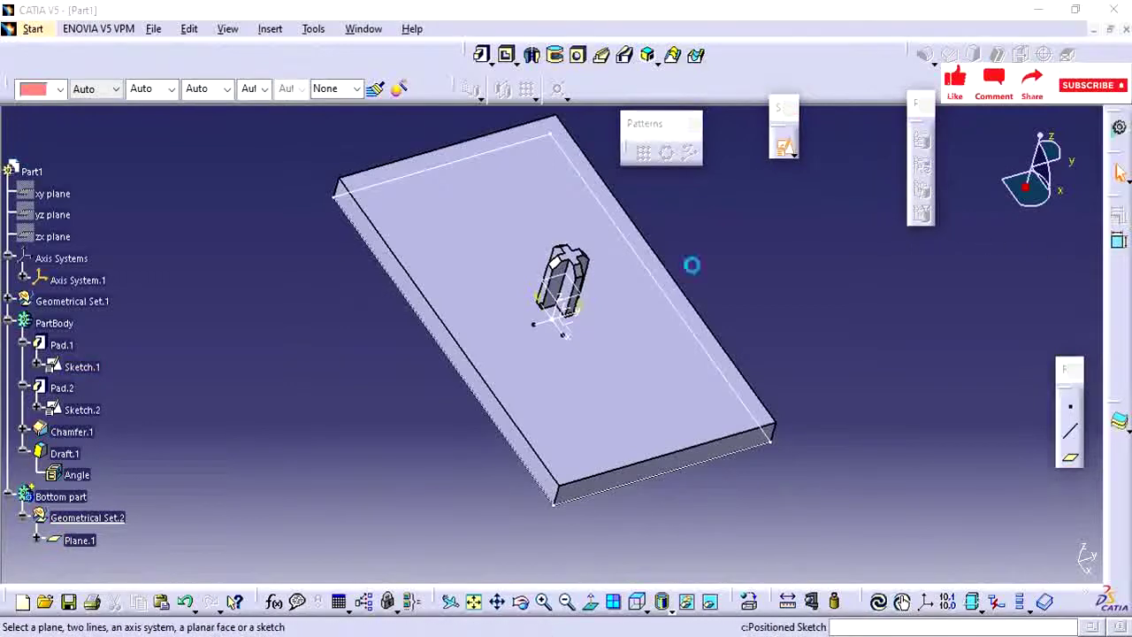
{"action": "mouse_move", "coordinate": [696, 372]}
{"action": "middle_mouse_down"}
{"action": "mouse_move", "coordinate": [670, 342]}
{"action": "mouse_move", "coordinate": [607, 324]}
{"action": "middle_mouse_up"}
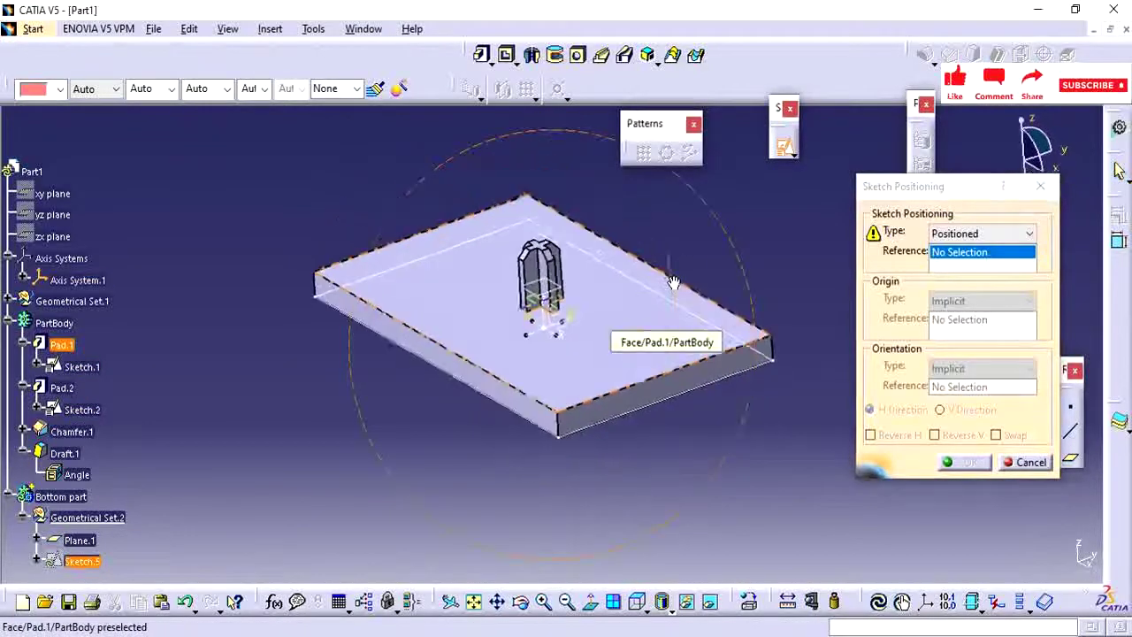
{"action": "left_click", "coordinate": [1032, 462]}
Step: Hide Sketch.1 of the plate and Sketch.2 of the cross-shaped post
{"action": "right_click", "coordinate": [71, 367]}
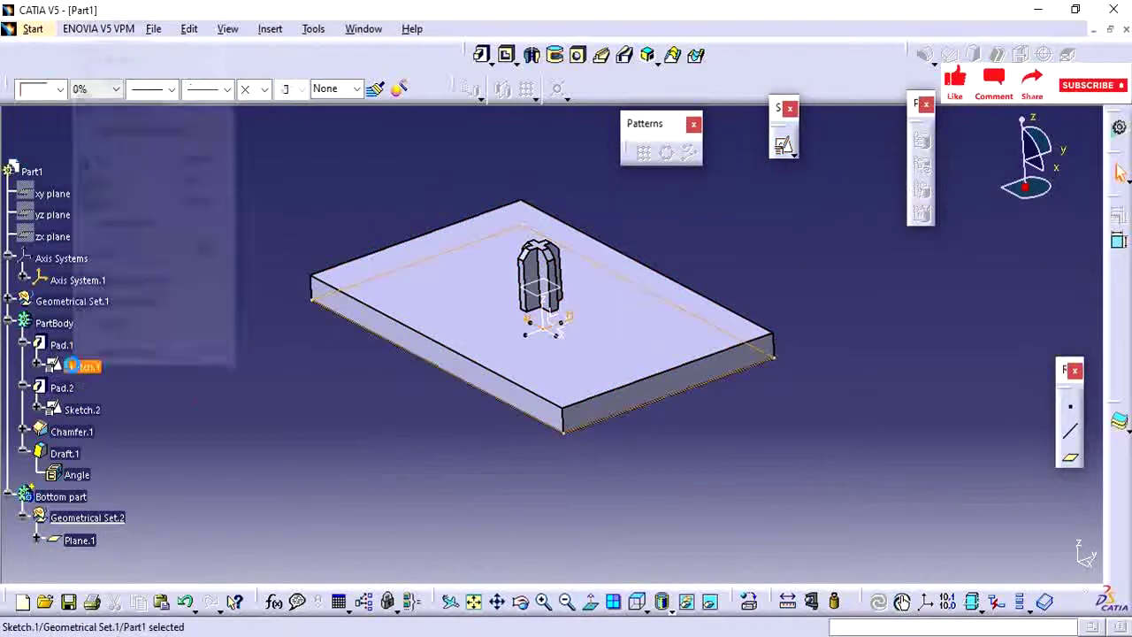
{"action": "left_click", "coordinate": [159, 59]}
{"action": "right_click", "coordinate": [94, 407]}
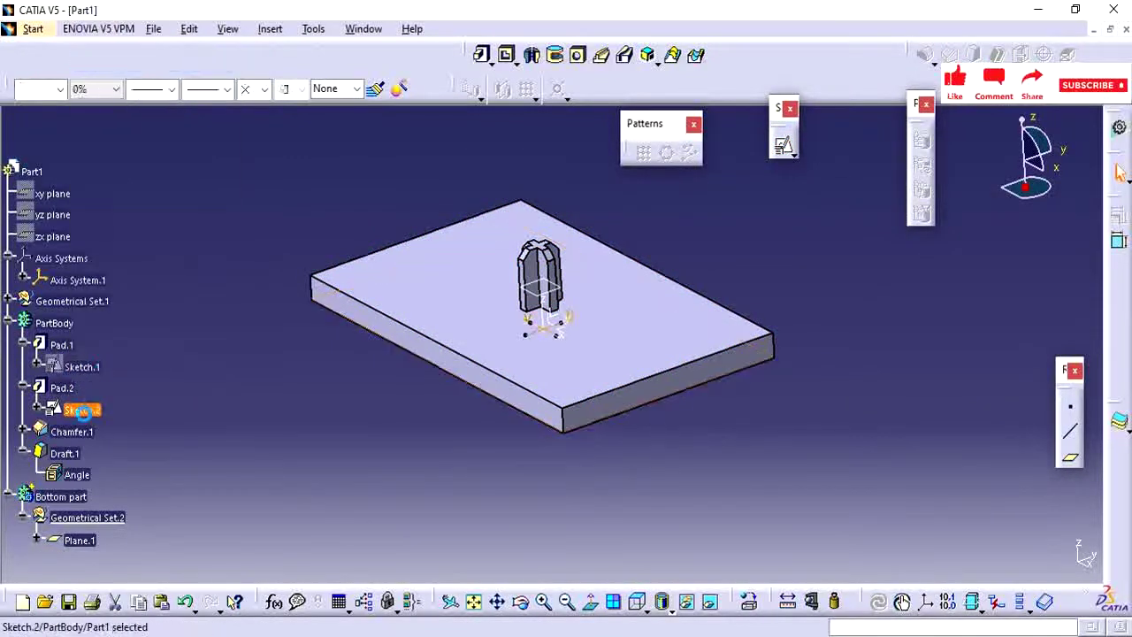
{"action": "left_click", "coordinate": [97, 109]}
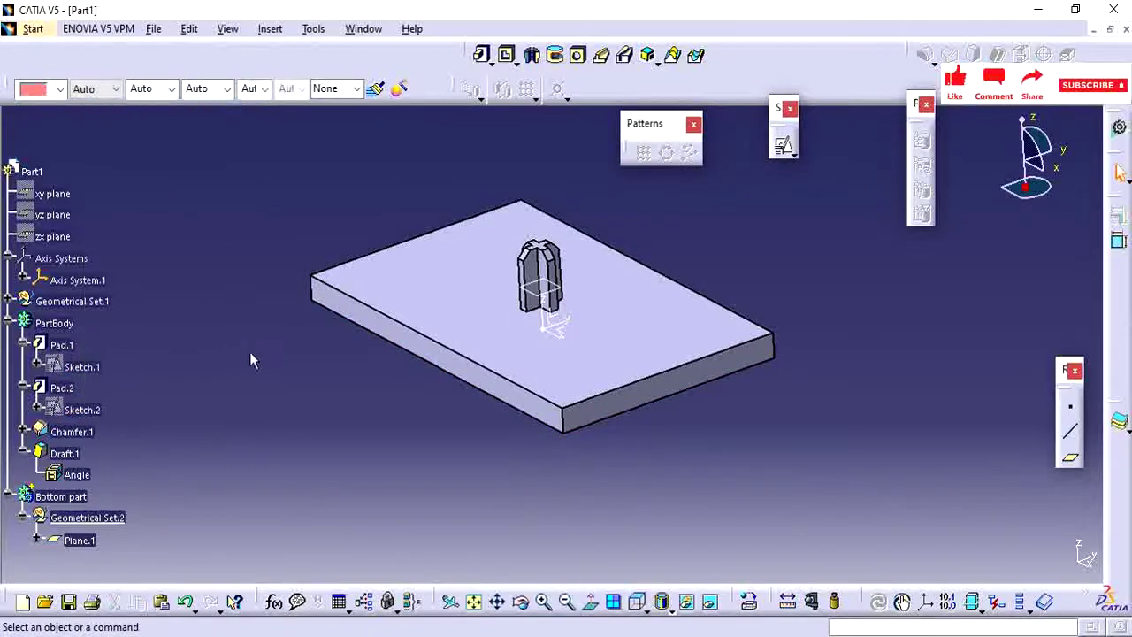
Step: Create a positioned sketch on Plane.1 in Bottom part, with the axes swapped and the V direction reversed
{"action": "left_click", "coordinate": [784, 146]}
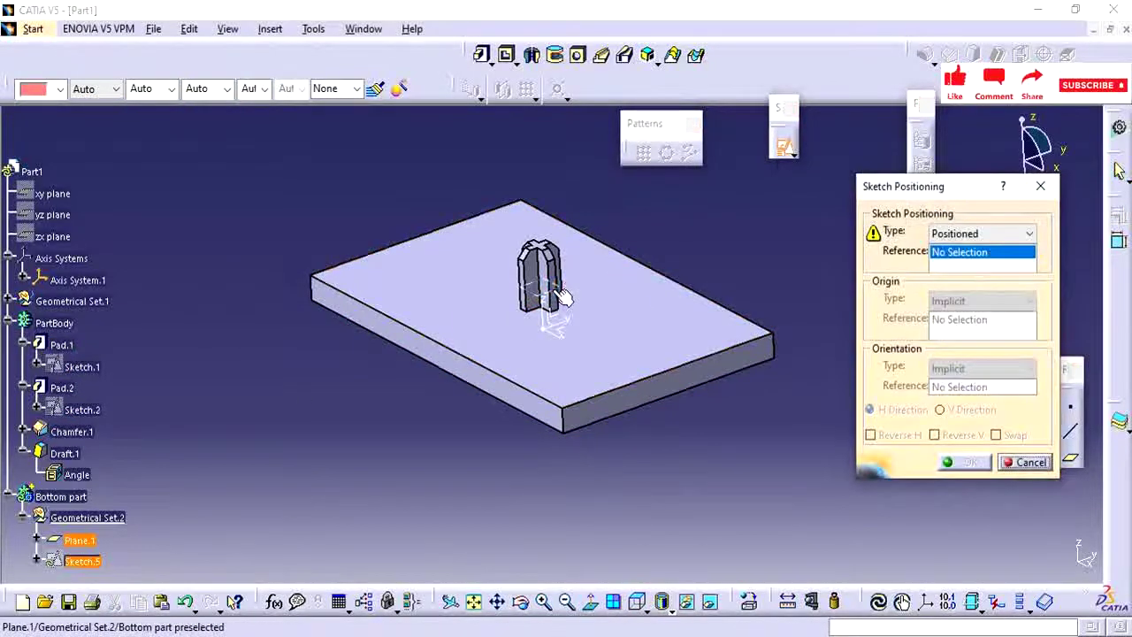
{"action": "left_click", "coordinate": [563, 298]}
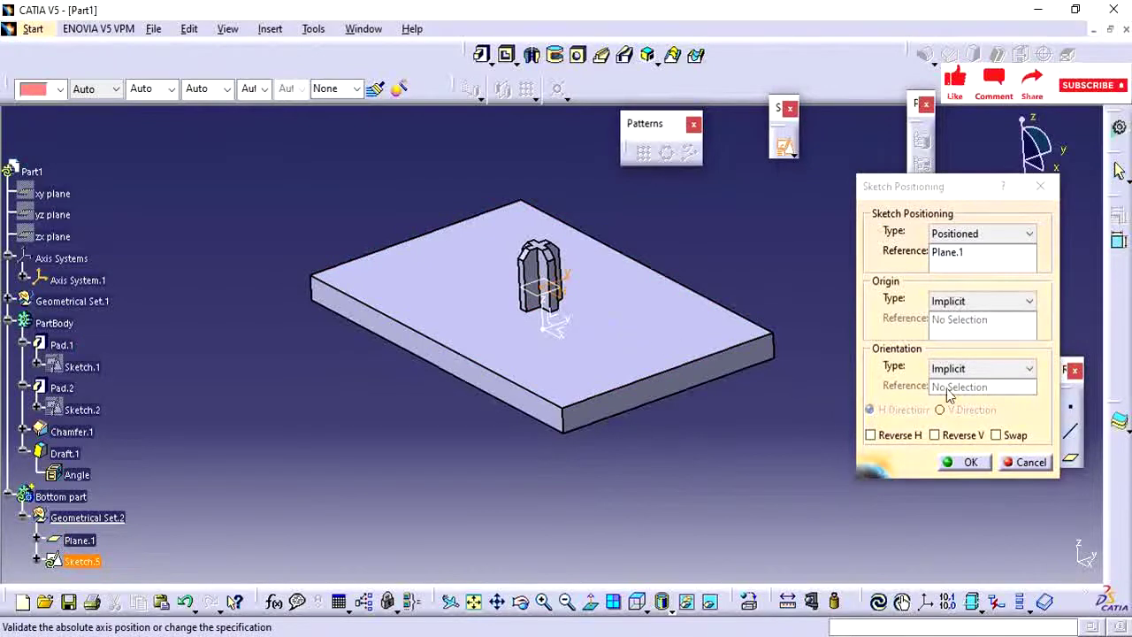
{"action": "left_click", "coordinate": [1008, 433]}
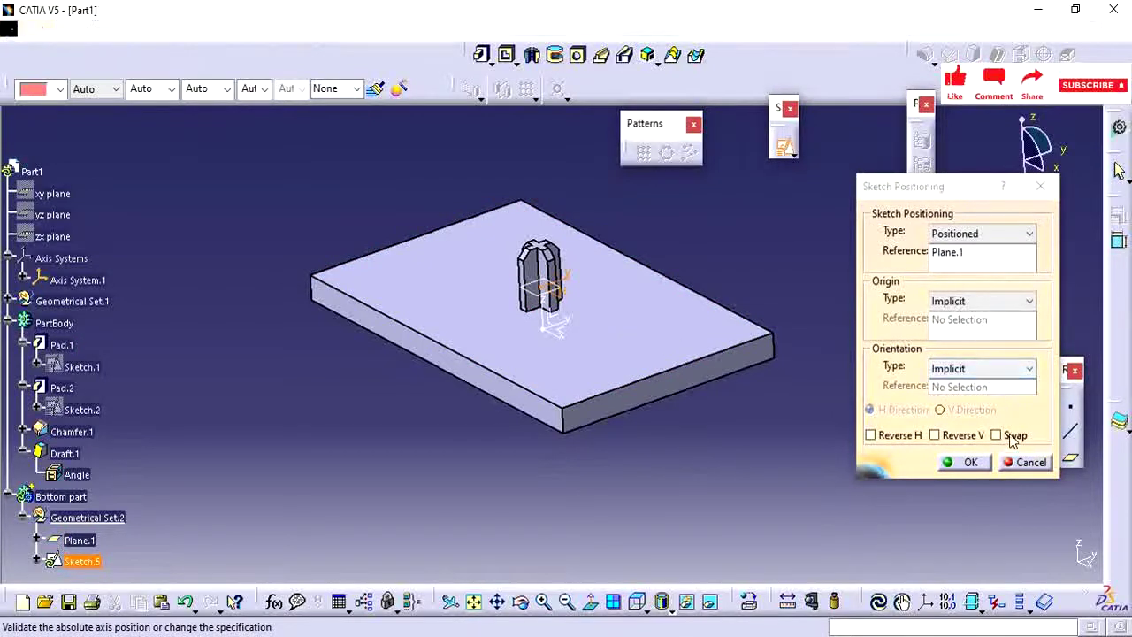
{"action": "left_click", "coordinate": [952, 442]}
{"action": "left_click", "coordinate": [966, 462]}
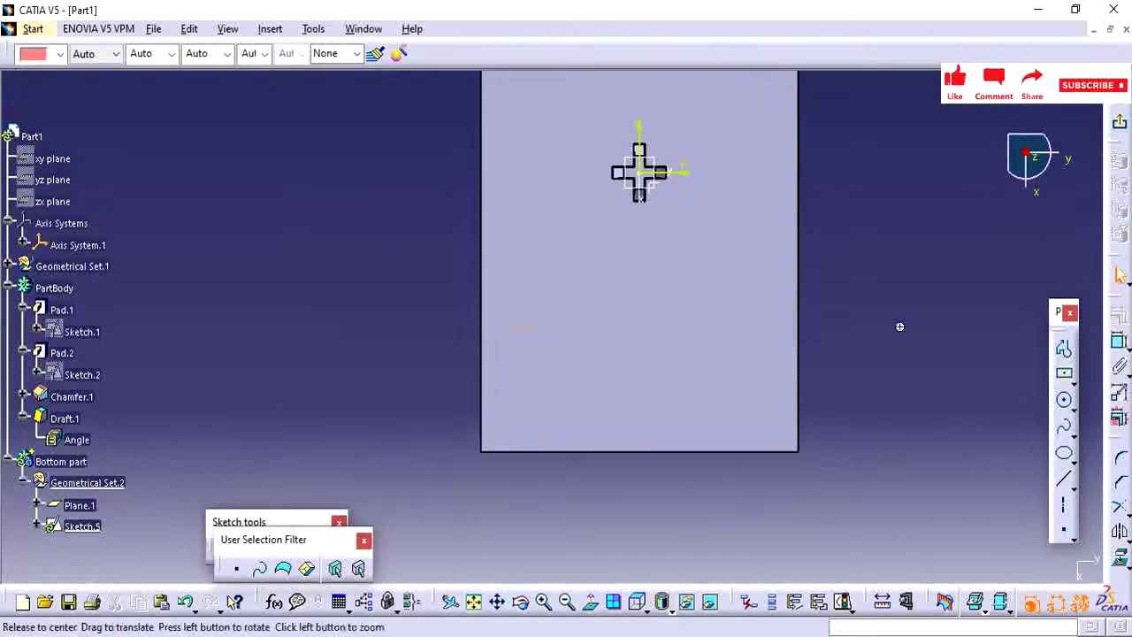
Step: Sketch a centered rectangle about 34 mm high from the sketch origin, inside the plate's outline
{"action": "middle_click_drag", "start_coordinate": [899, 326], "coordinate": [879, 408]}
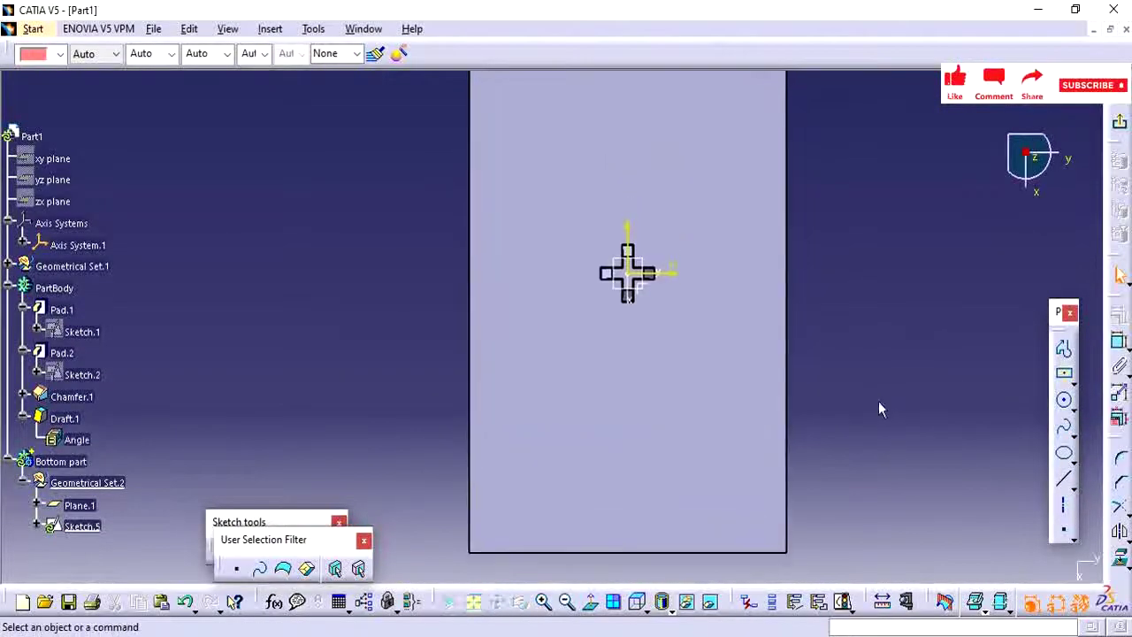
{"action": "left_click", "coordinate": [1066, 374]}
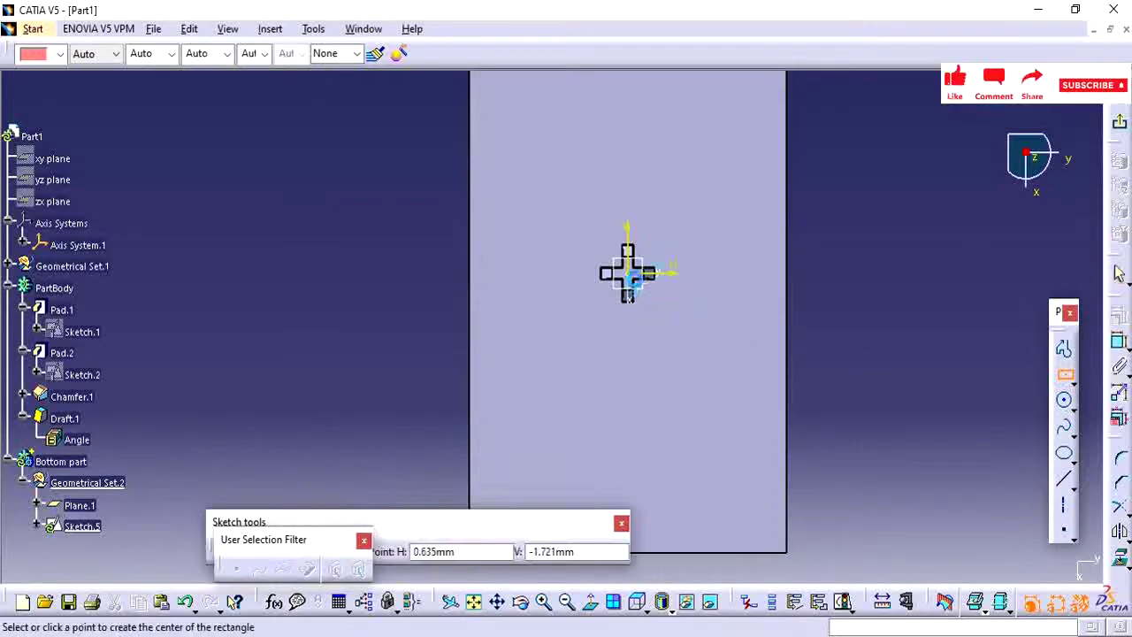
{"action": "left_click", "coordinate": [634, 274]}
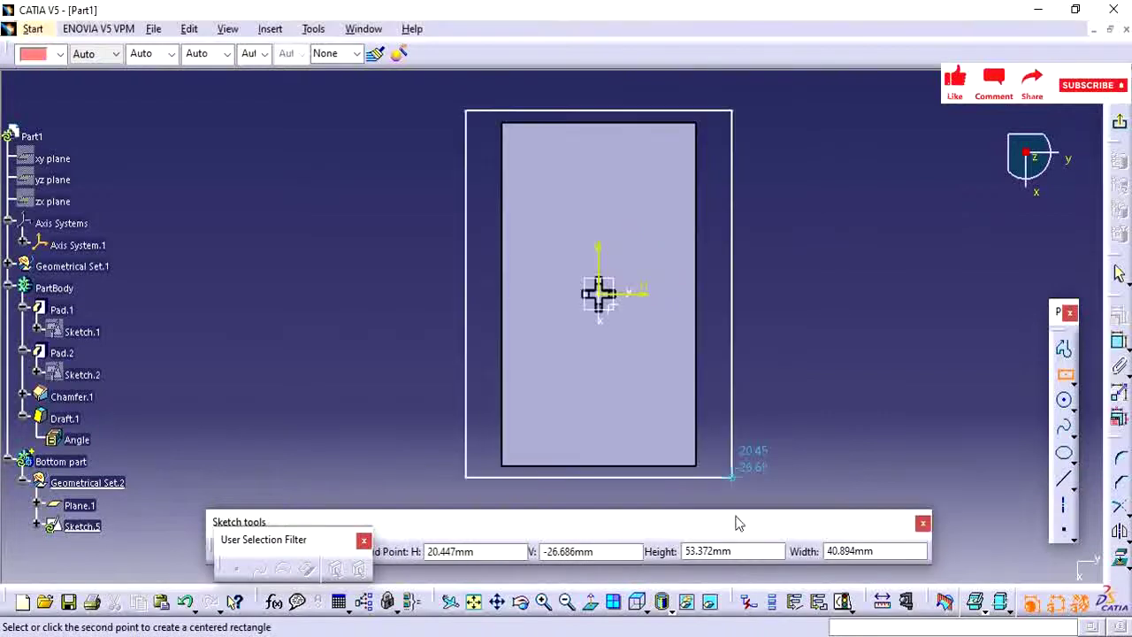
{"action": "left_click", "coordinate": [661, 418]}
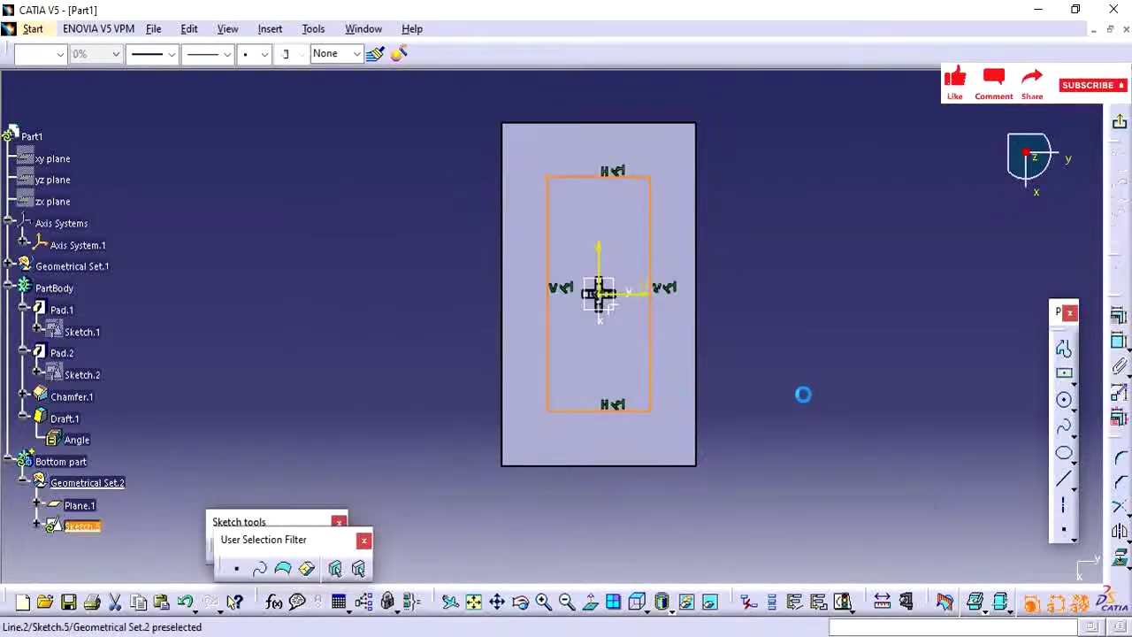
Step: Dimension the height and width of the centered rectangle in the Bottom part sketch
{"action": "left_click", "coordinate": [1120, 342]}
{"action": "left_click", "coordinate": [649, 218]}
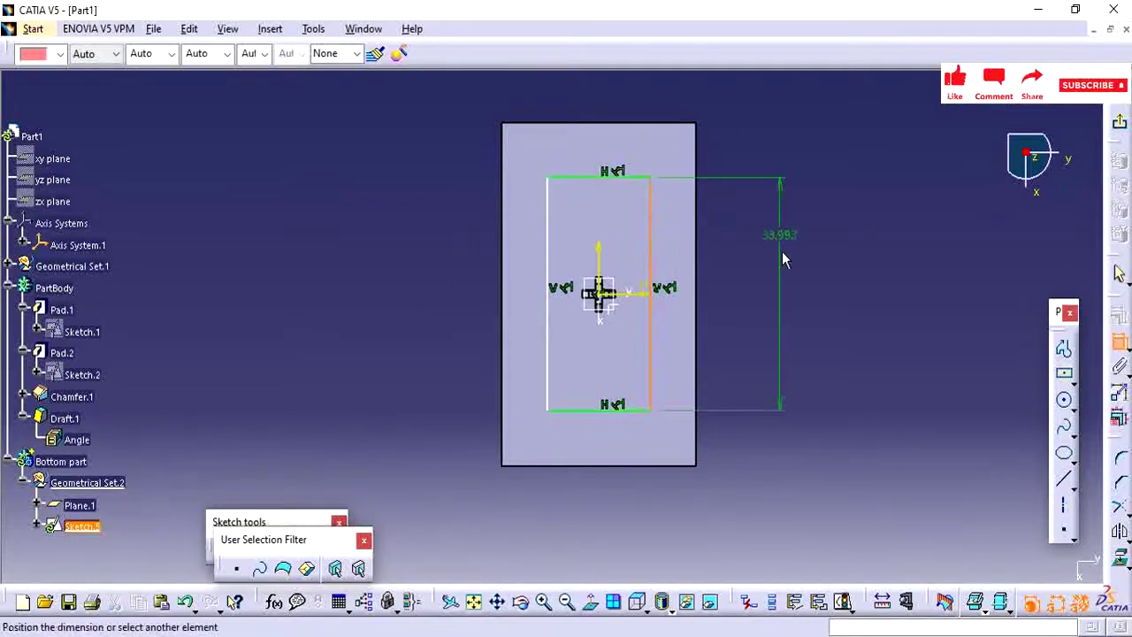
{"action": "left_click", "coordinate": [780, 253]}
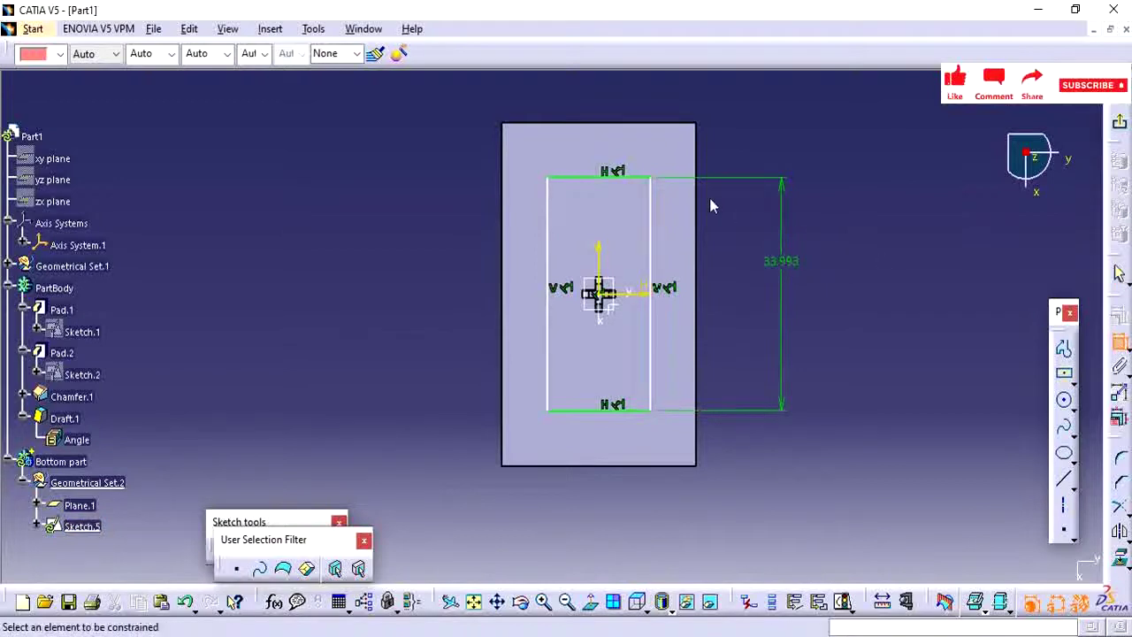
{"action": "left_click", "coordinate": [644, 181]}
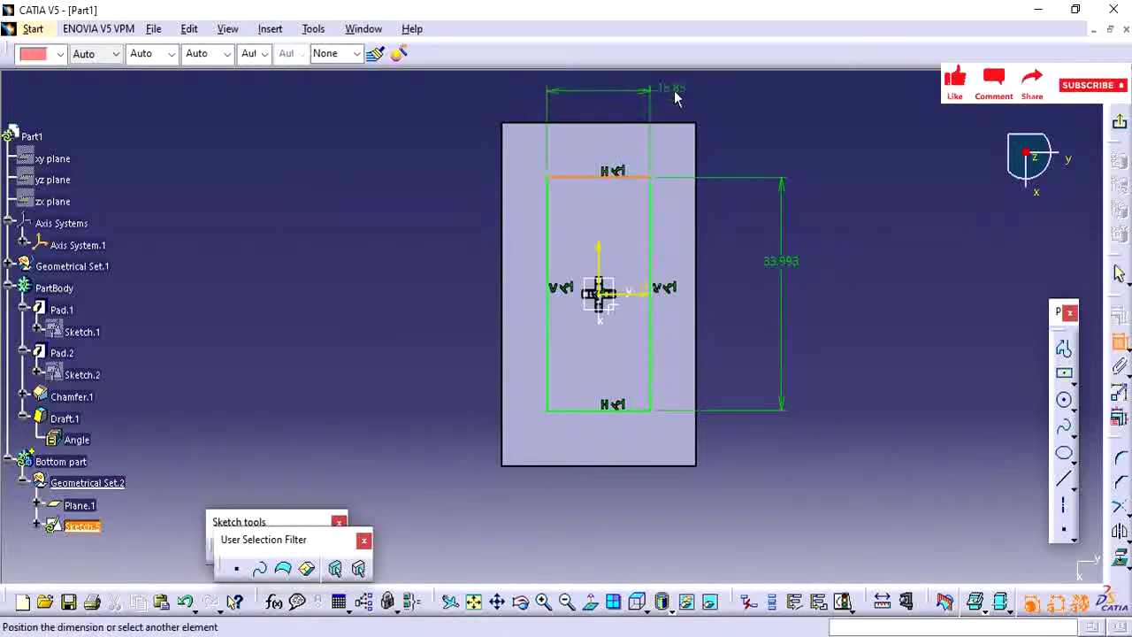
{"action": "left_click", "coordinate": [680, 89]}
Step: Set the rectangle's height to 40 mm and its width to 25 mm, and finish the sketch
{"action": "double_click", "coordinate": [782, 258]}
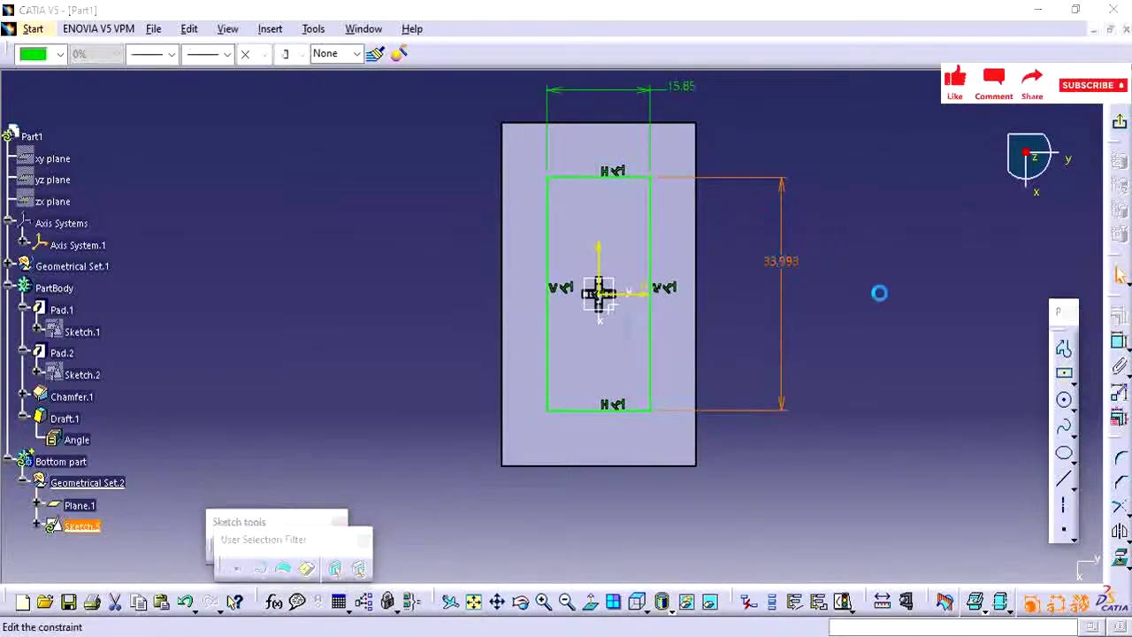
{"action": "type", "text": "5"}
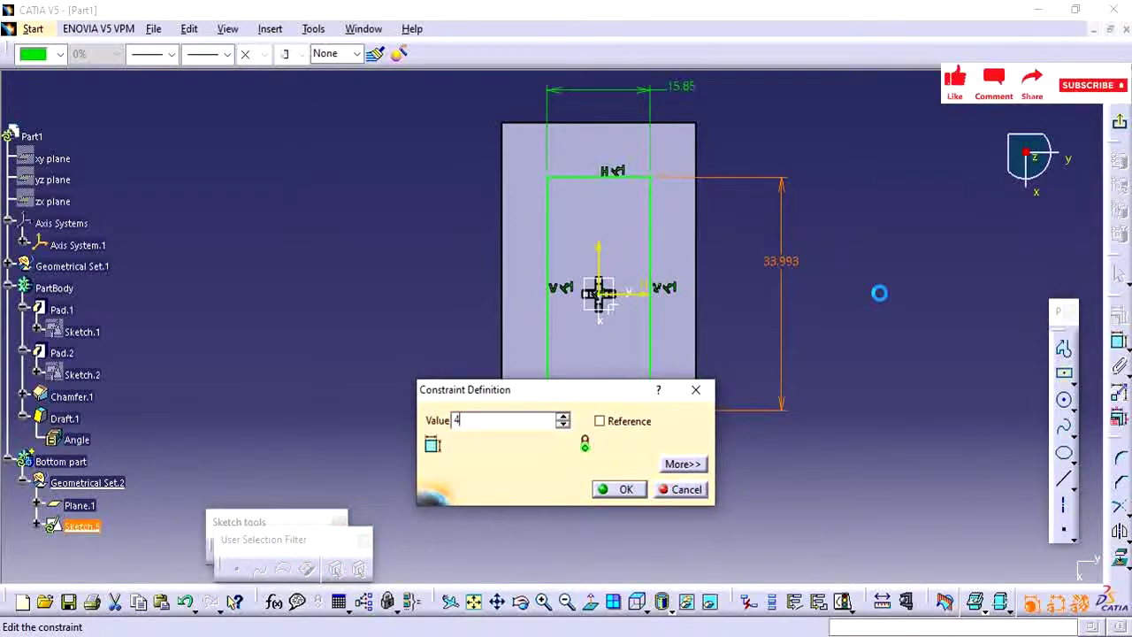
{"action": "type", "text": "0"}
{"action": "key", "text": "Return"}
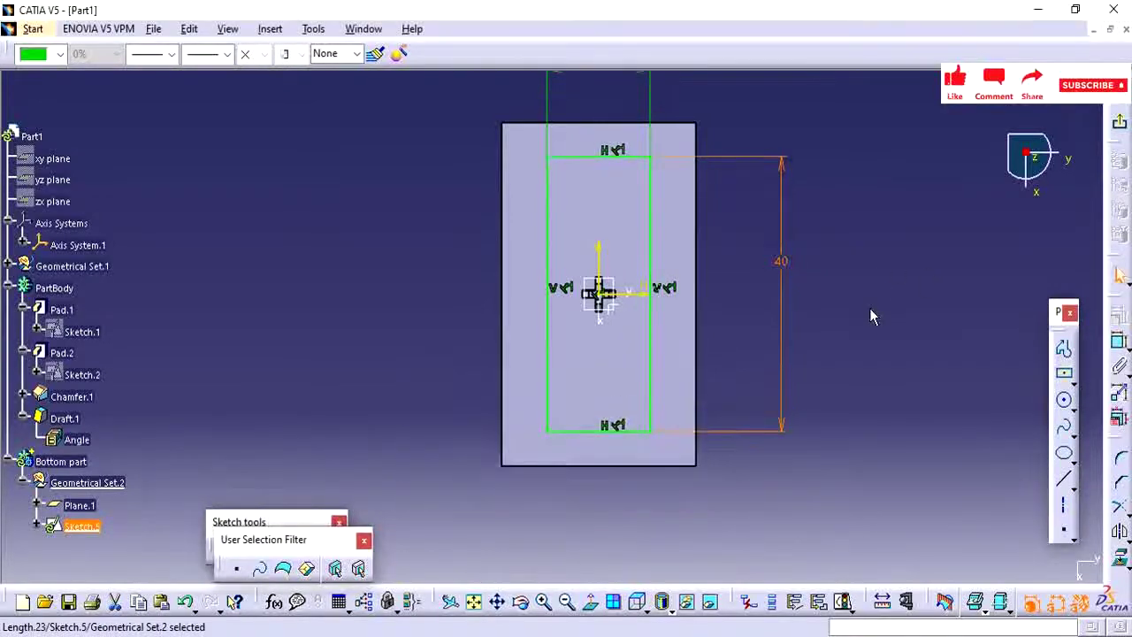
{"action": "middle_click_drag", "start_coordinate": [870, 308], "coordinate": [870, 358], "text": "ctrl"}
{"action": "double_click", "coordinate": [638, 155]}
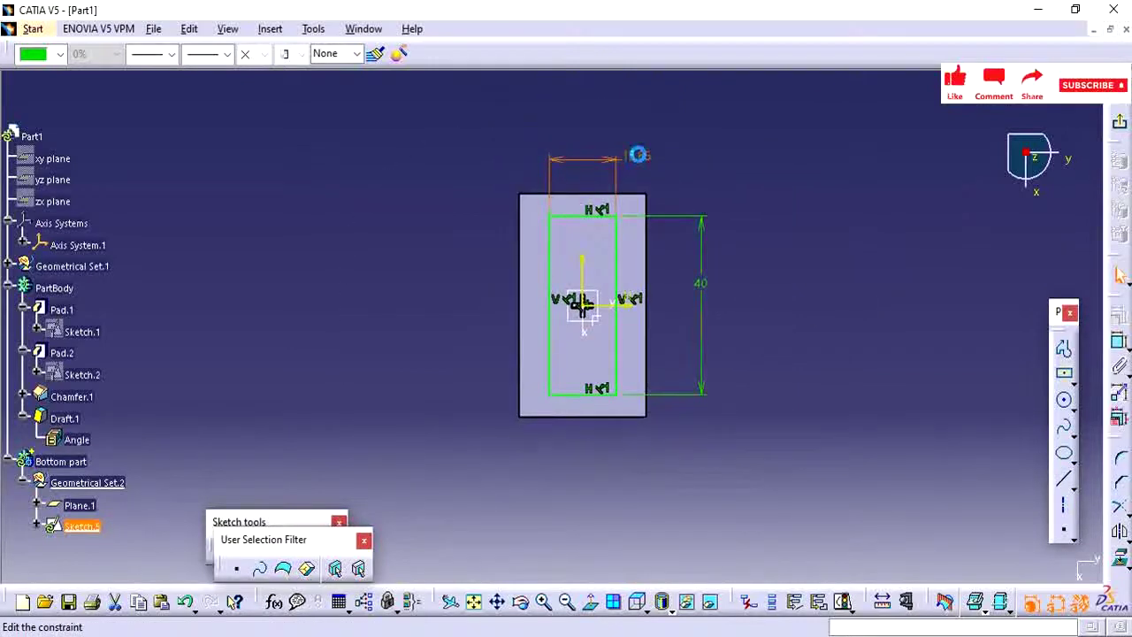
{"action": "type", "text": "2"}
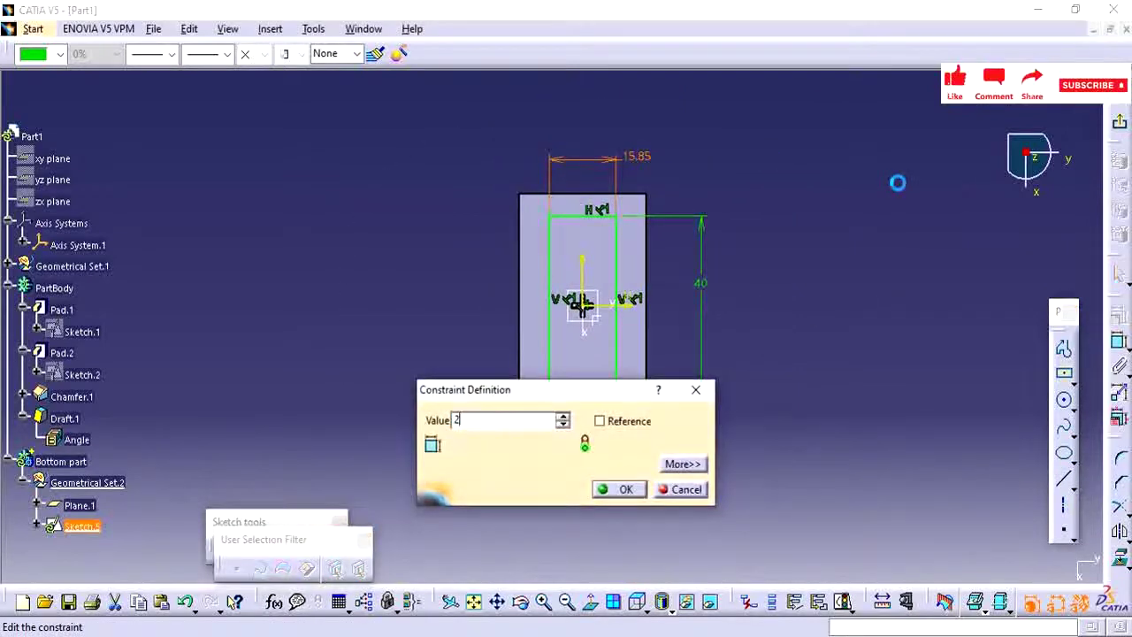
{"action": "type", "text": "5mm"}
{"action": "key", "text": "Return"}
{"action": "left_click", "coordinate": [893, 270]}
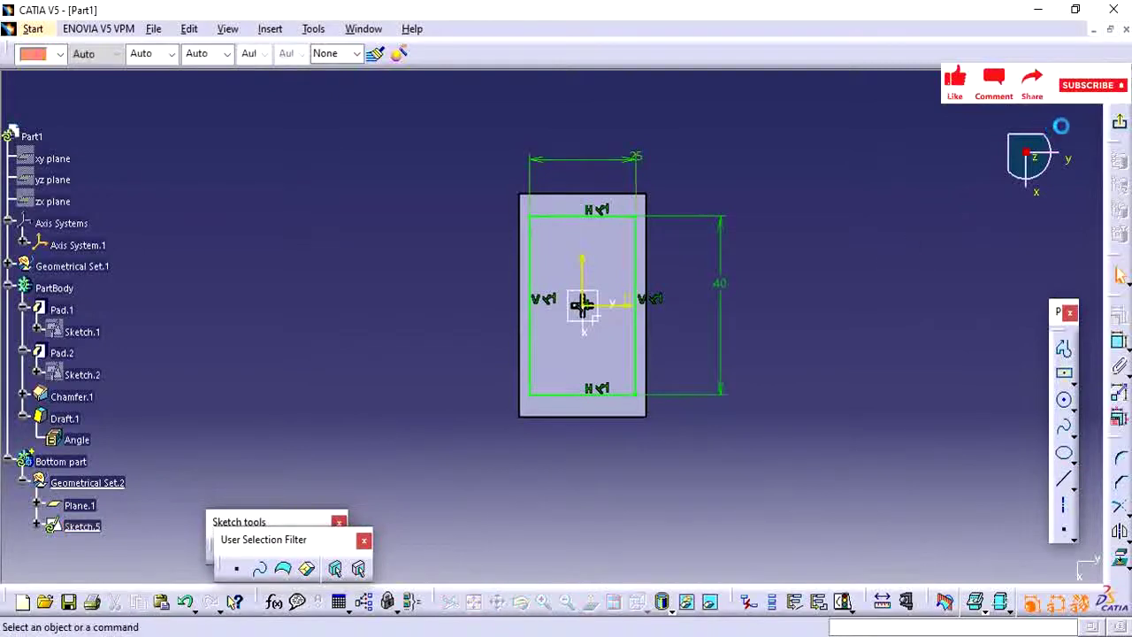
{"action": "left_click", "coordinate": [1120, 122]}
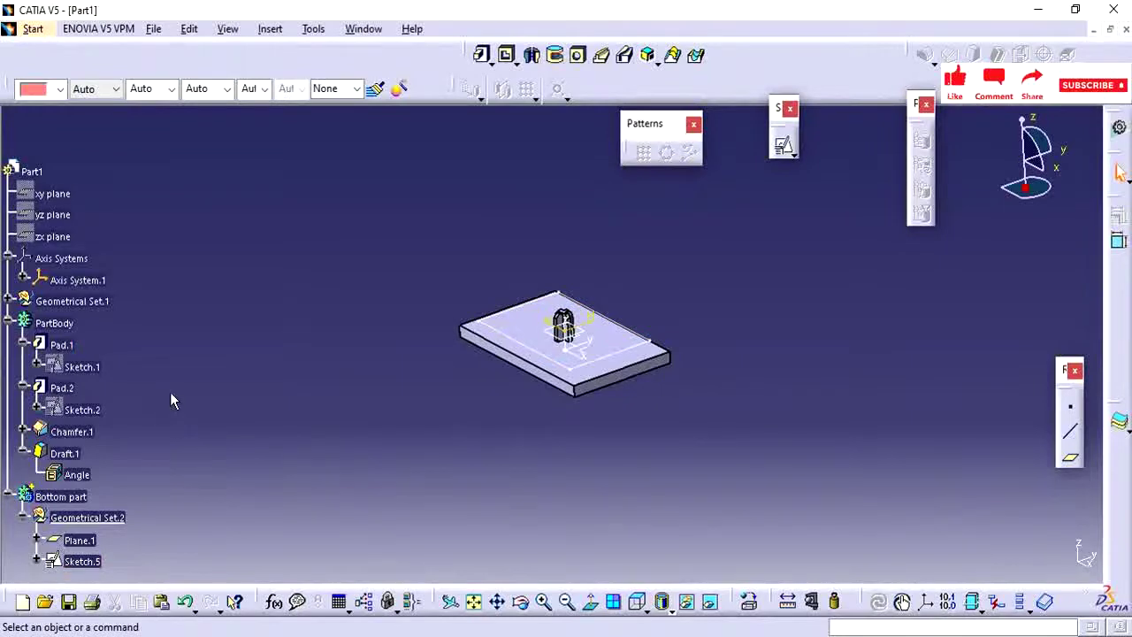
Step: Measure the distance and angle between two opposite outer drafted faces of the cross-shaped post
{"action": "middle_click_drag", "start_coordinate": [478, 432], "coordinate": [554, 264]}
{"action": "middle_click_drag", "start_coordinate": [623, 401], "coordinate": [602, 489]}
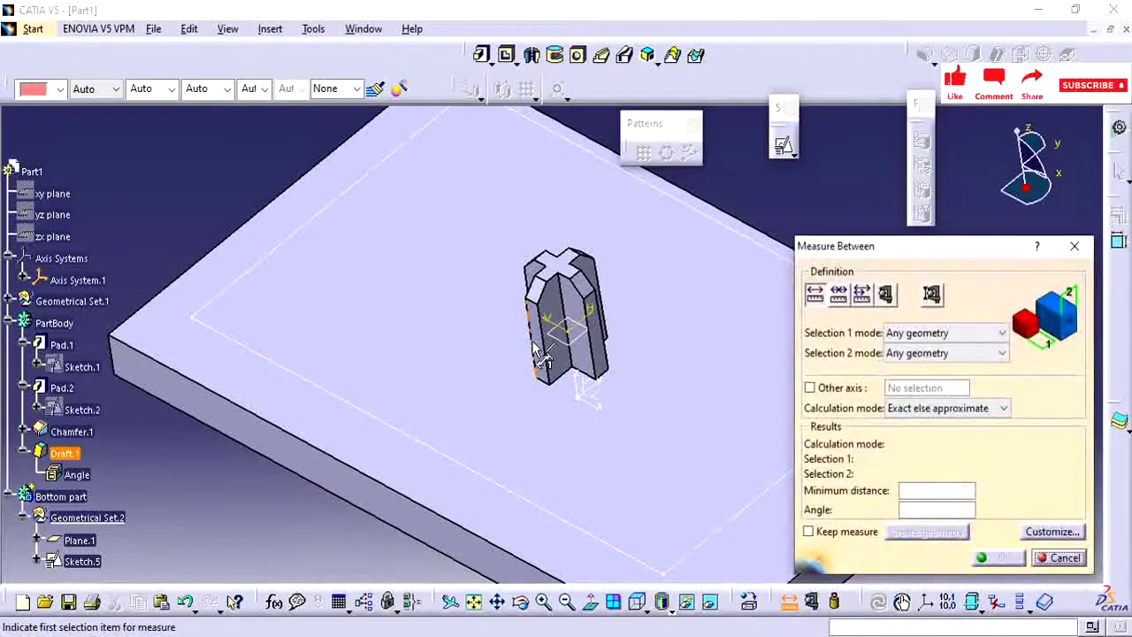
{"action": "left_click", "coordinate": [533, 334]}
{"action": "middle_click_drag", "start_coordinate": [655, 342], "coordinate": [612, 359]}
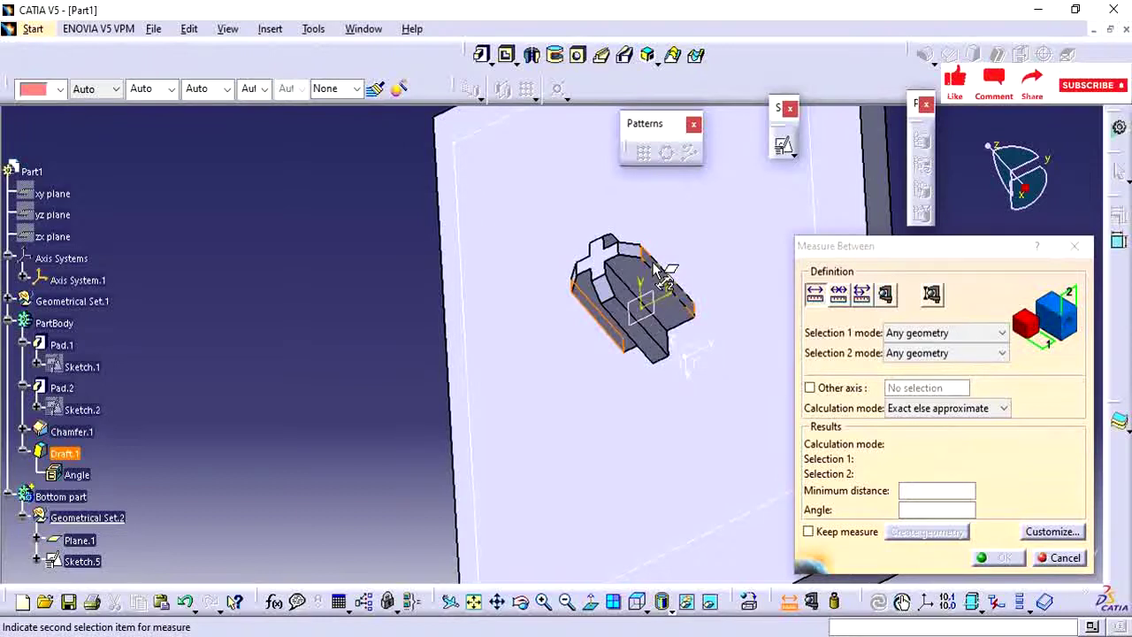
{"action": "left_click", "coordinate": [665, 277]}
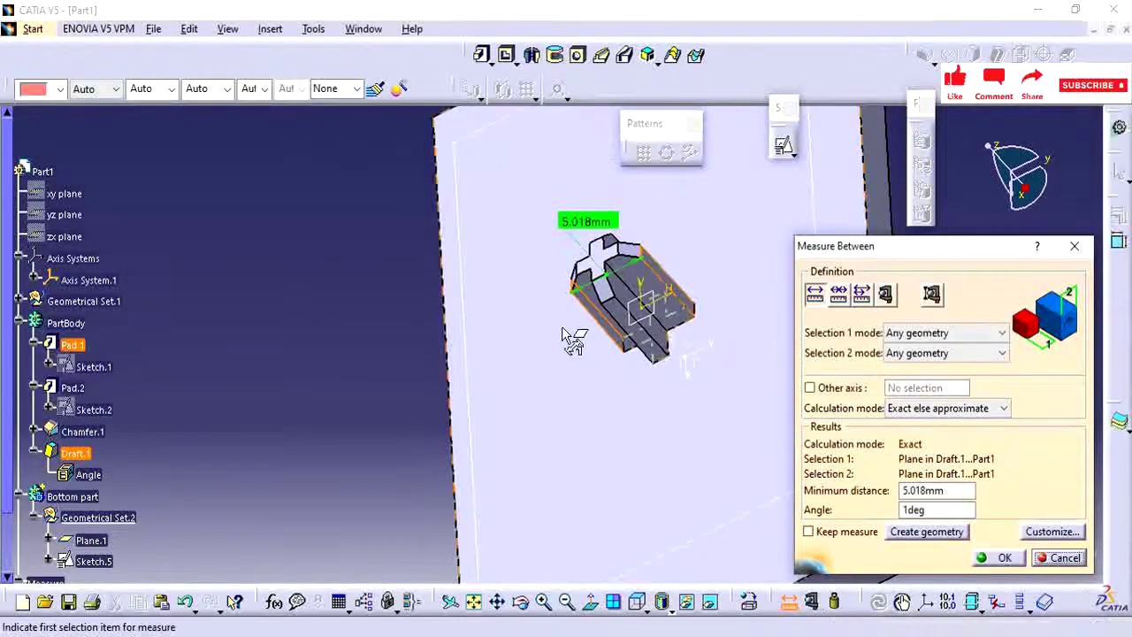
{"action": "middle_click_drag", "start_coordinate": [571, 336], "coordinate": [695, 246]}
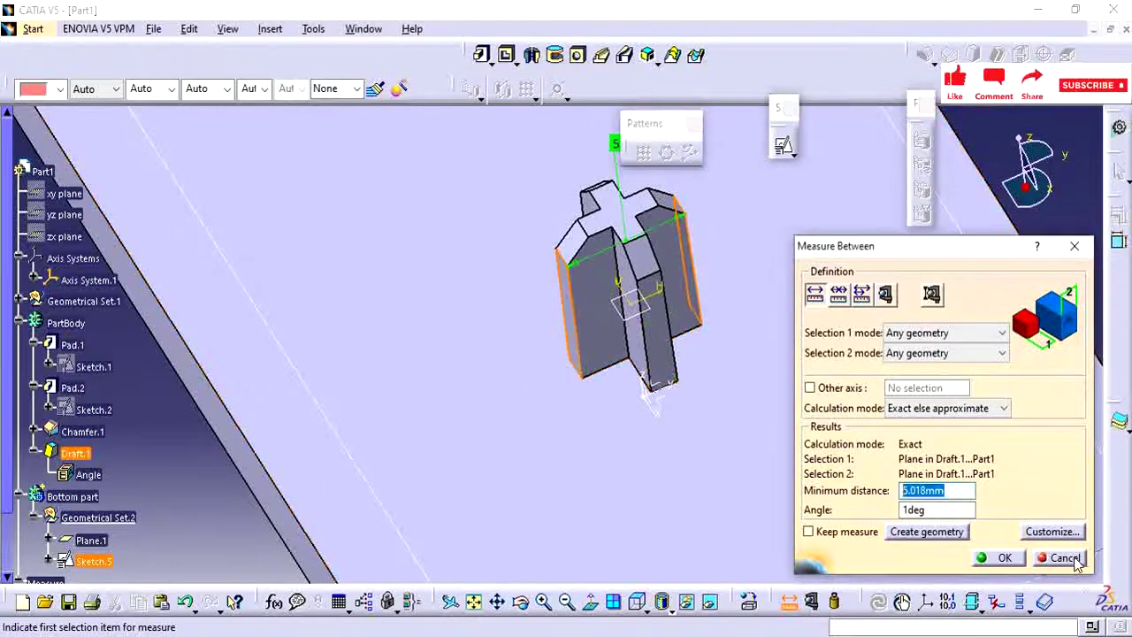
{"action": "middle_click_drag", "start_coordinate": [566, 329], "coordinate": [607, 352]}
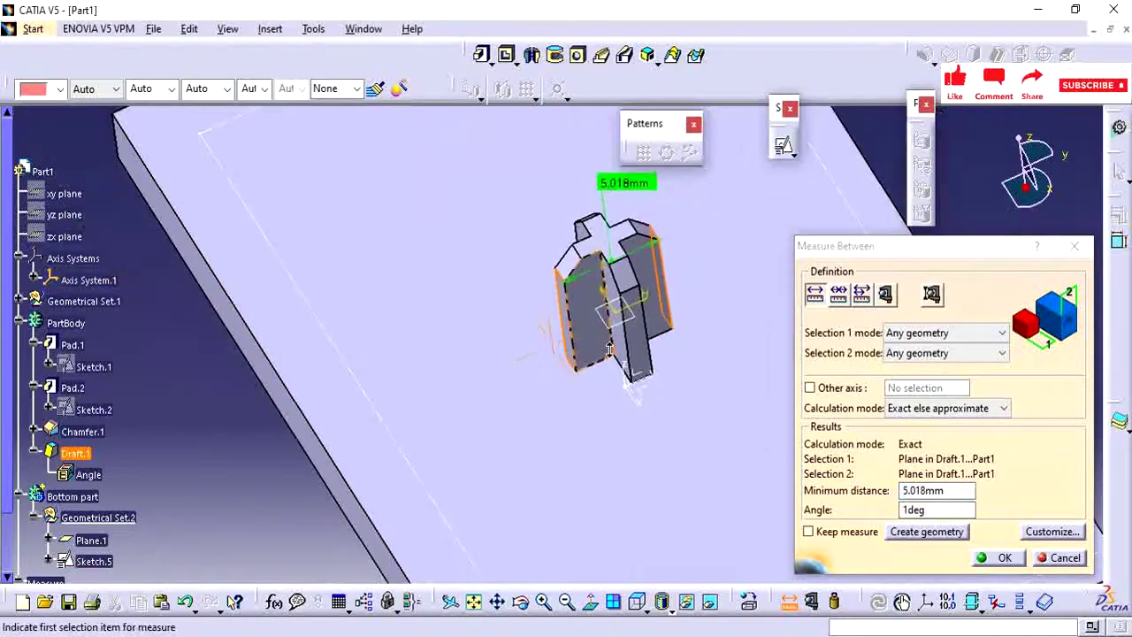
{"action": "middle_click_drag", "start_coordinate": [552, 392], "coordinate": [579, 429]}
{"action": "middle_click_drag", "start_coordinate": [626, 342], "coordinate": [585, 422]}
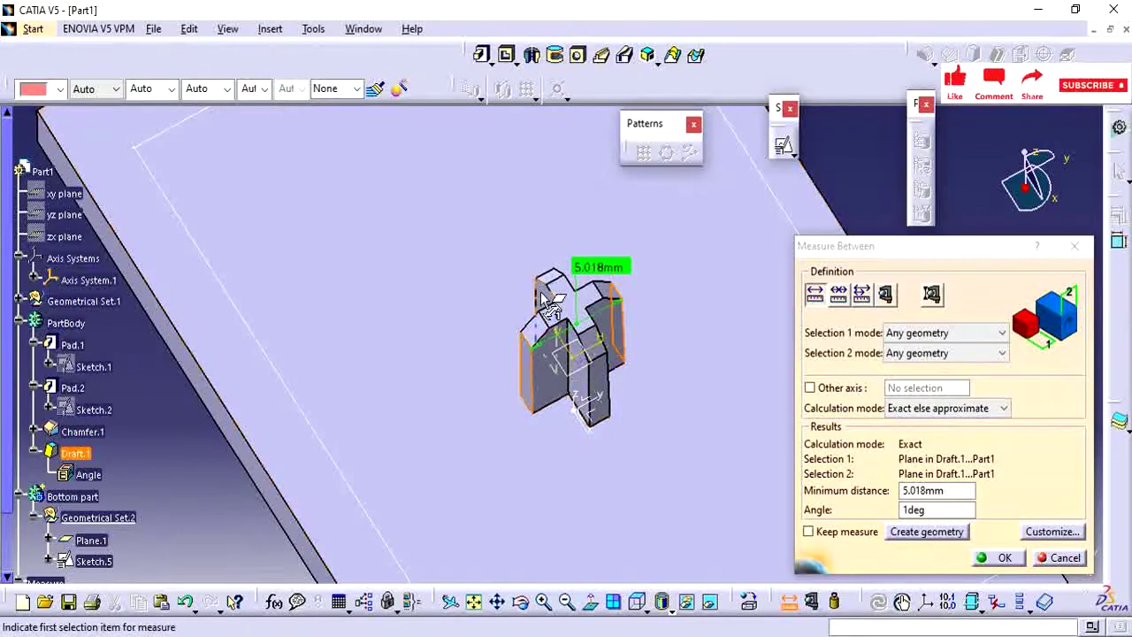
{"action": "middle_click_drag", "start_coordinate": [505, 384], "coordinate": [594, 396]}
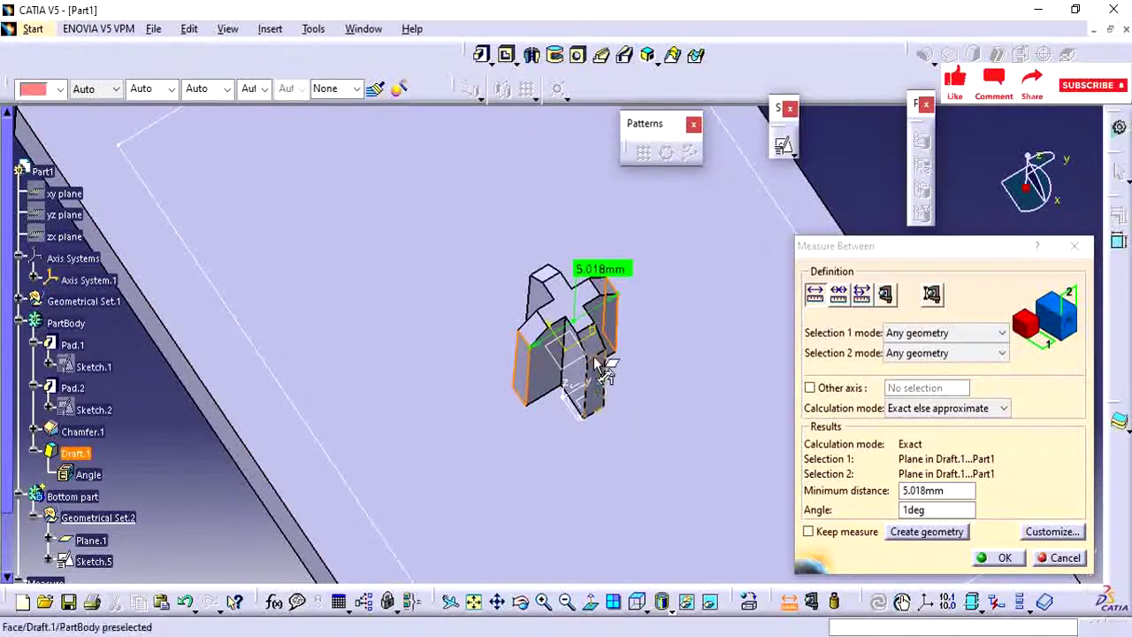
{"action": "left_click", "coordinate": [1061, 559]}
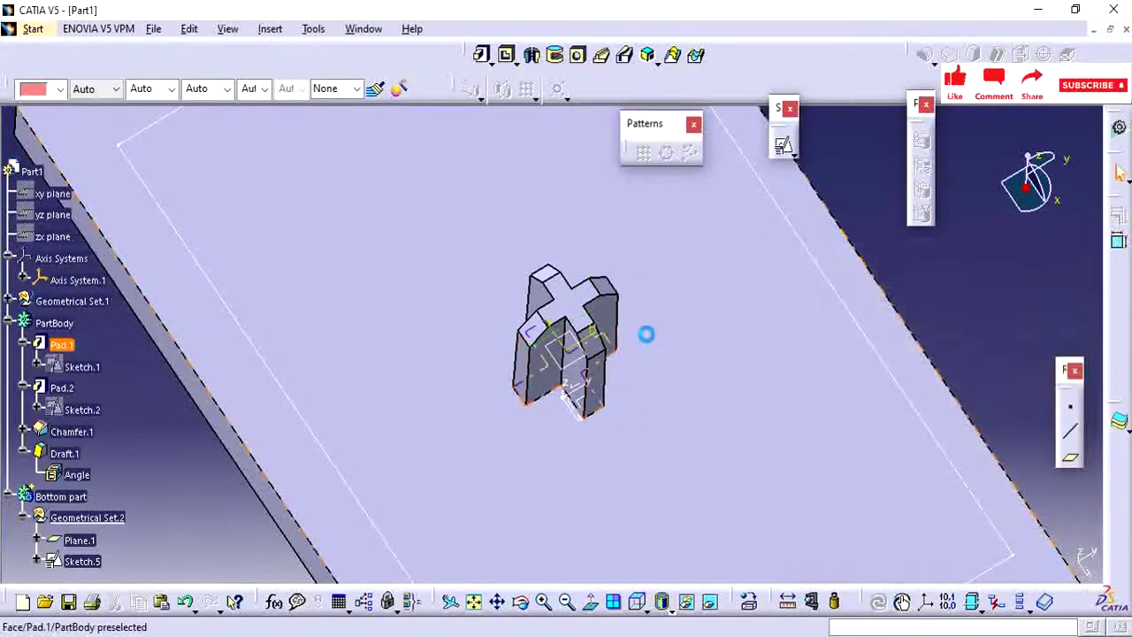
{"action": "middle_click_drag", "start_coordinate": [937, 268], "coordinate": [766, 389]}
{"action": "scroll", "coordinate": [222, 455], "scroll_direction": "down", "scroll_amount": 2}
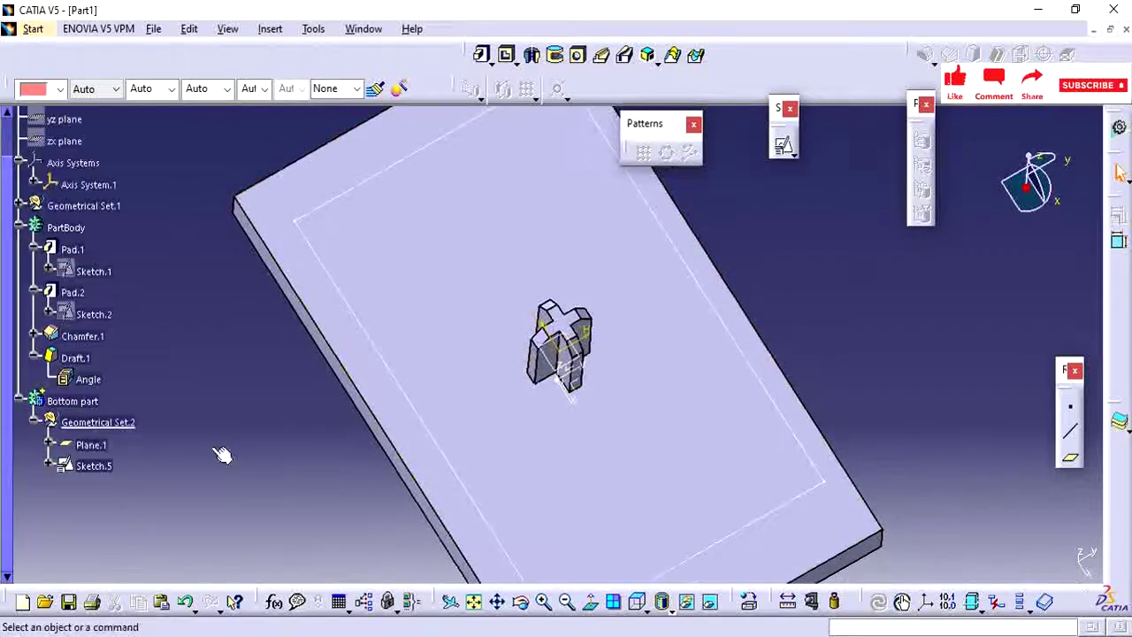
{"action": "left_click", "coordinate": [95, 467]}
{"action": "left_click", "coordinate": [296, 456]}
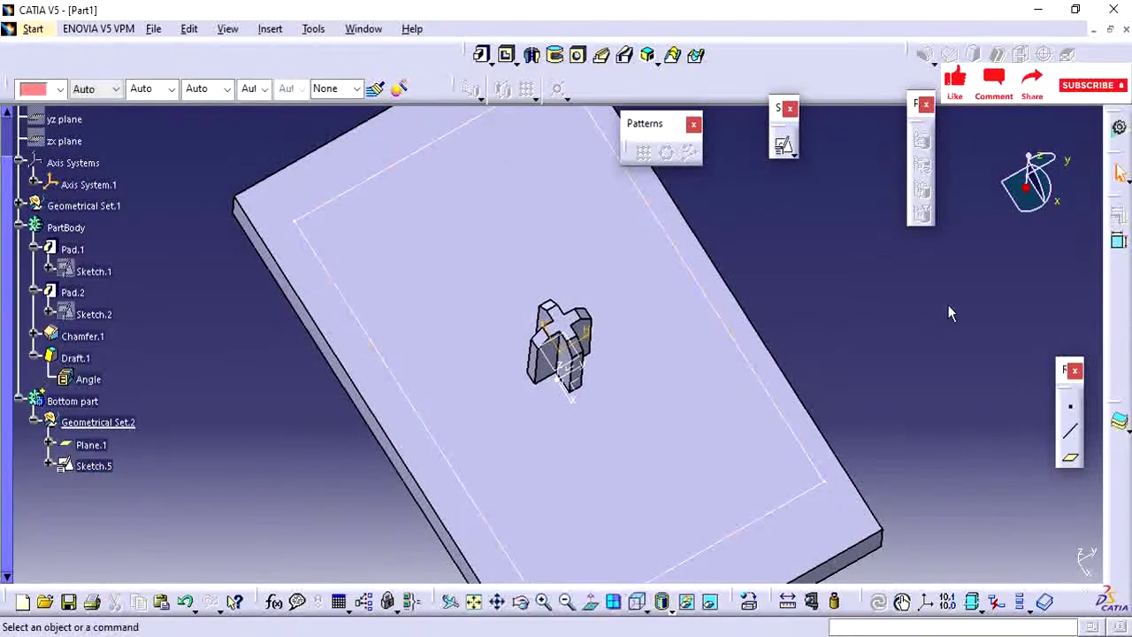
{"action": "middle_click_drag", "start_coordinate": [518, 380], "coordinate": [576, 253]}
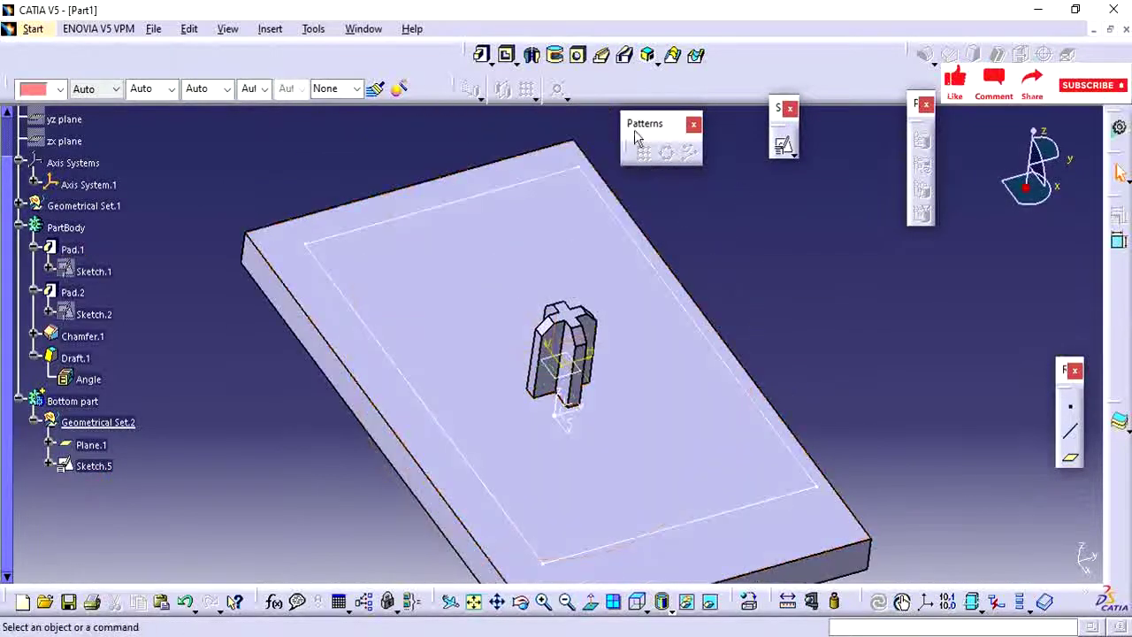
{"action": "left_click", "coordinate": [486, 55]}
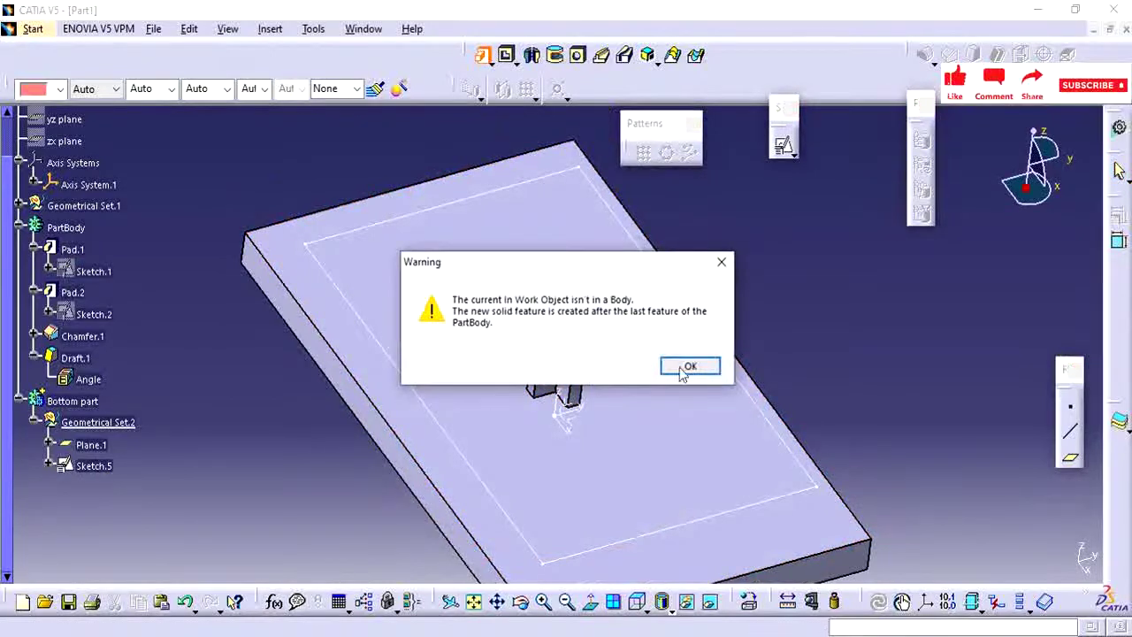
{"action": "left_click", "coordinate": [690, 366]}
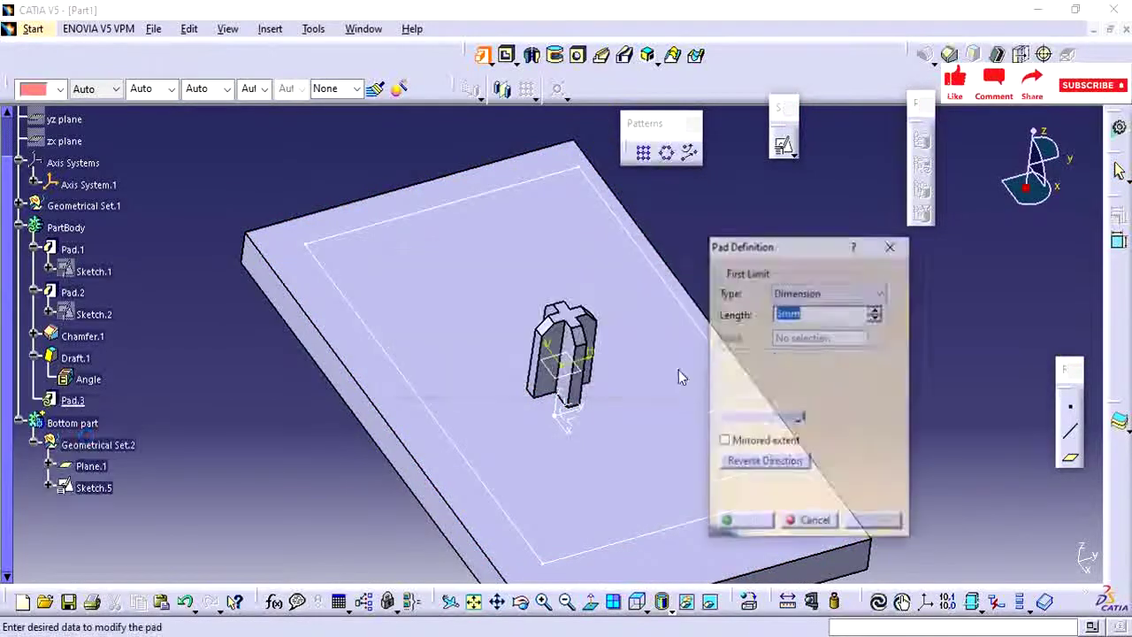
{"action": "key", "text": "Return"}
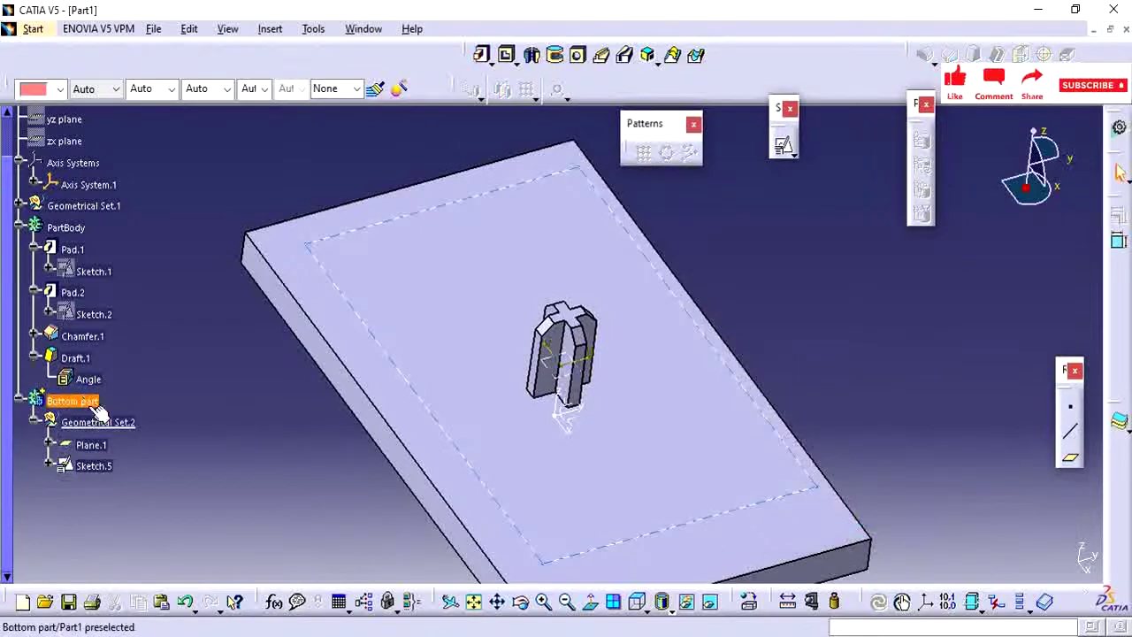
Step: Define the Bottom part body as the in-work object
{"action": "right_click", "coordinate": [82, 400]}
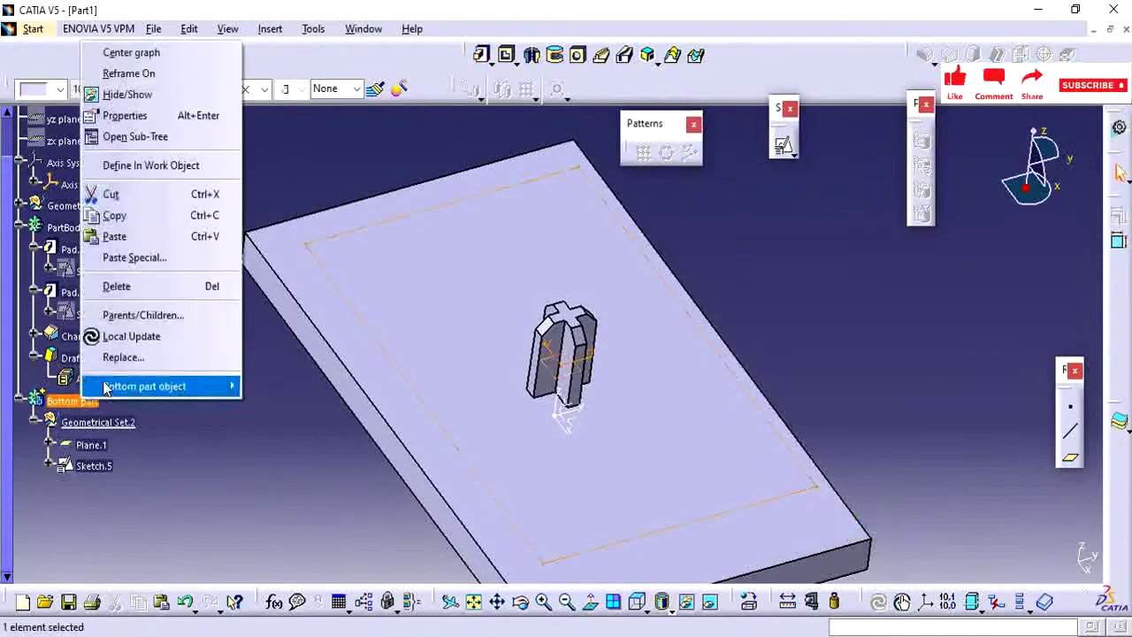
{"action": "left_click", "coordinate": [150, 166]}
{"action": "left_click", "coordinate": [271, 30]}
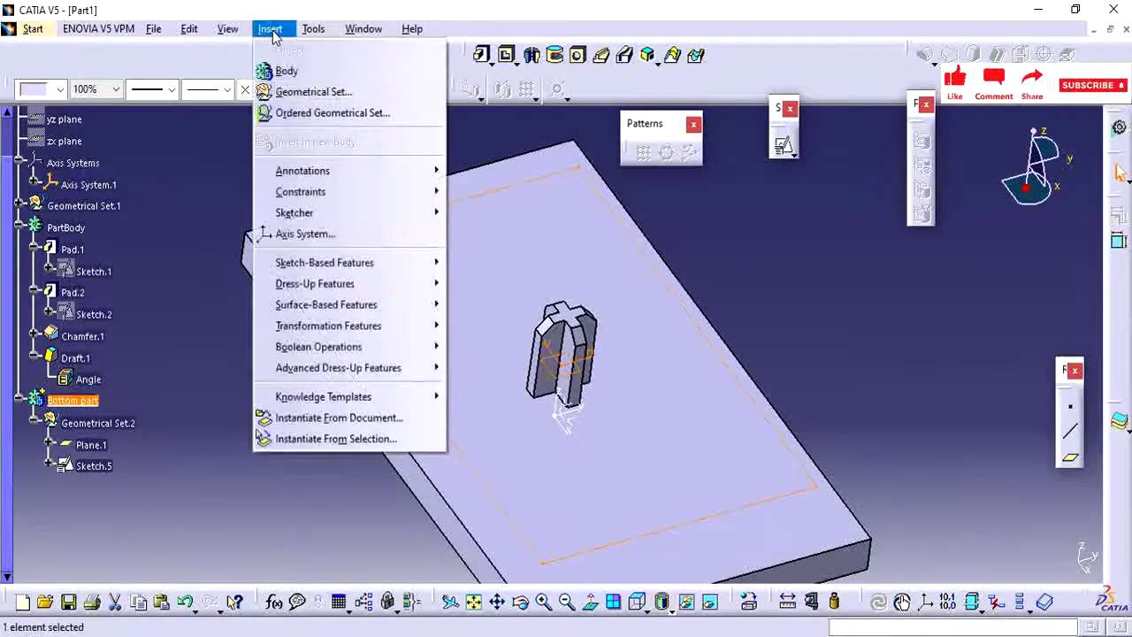
{"action": "left_click", "coordinate": [185, 156]}
Step: Pad the rectangle of Sketch.5 by 3 mm within the Bottom part body
{"action": "left_click", "coordinate": [481, 57]}
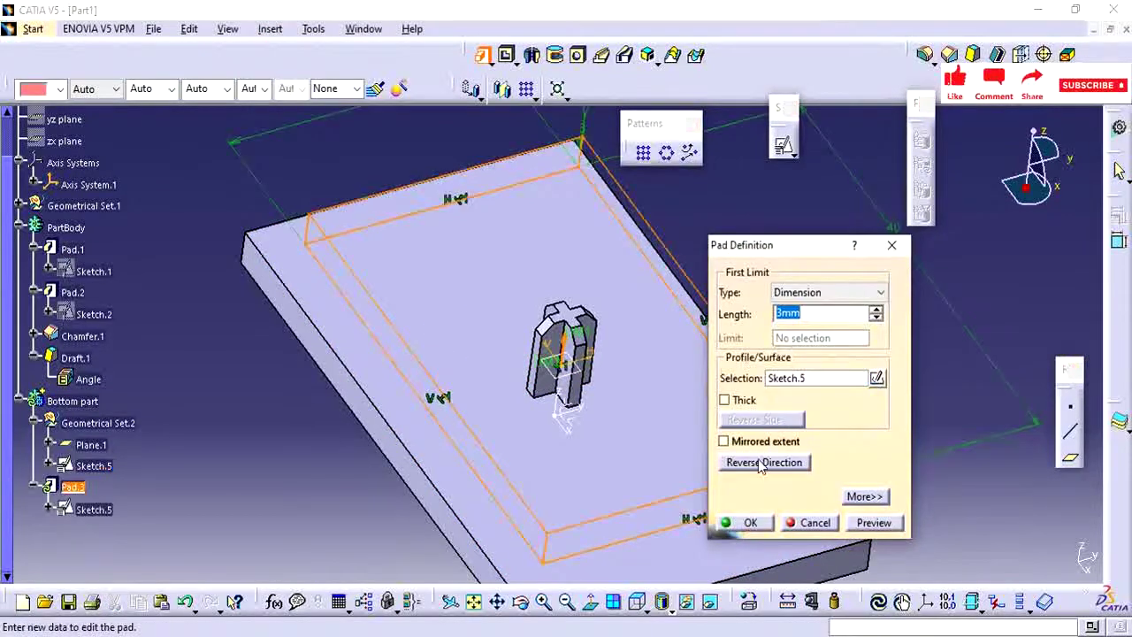
{"action": "left_click", "coordinate": [751, 523]}
{"action": "middle_click_drag", "start_coordinate": [749, 516], "coordinate": [644, 370]}
{"action": "middle_click_drag", "start_coordinate": [350, 344], "coordinate": [256, 296]}
{"action": "left_click", "coordinate": [257, 297]}
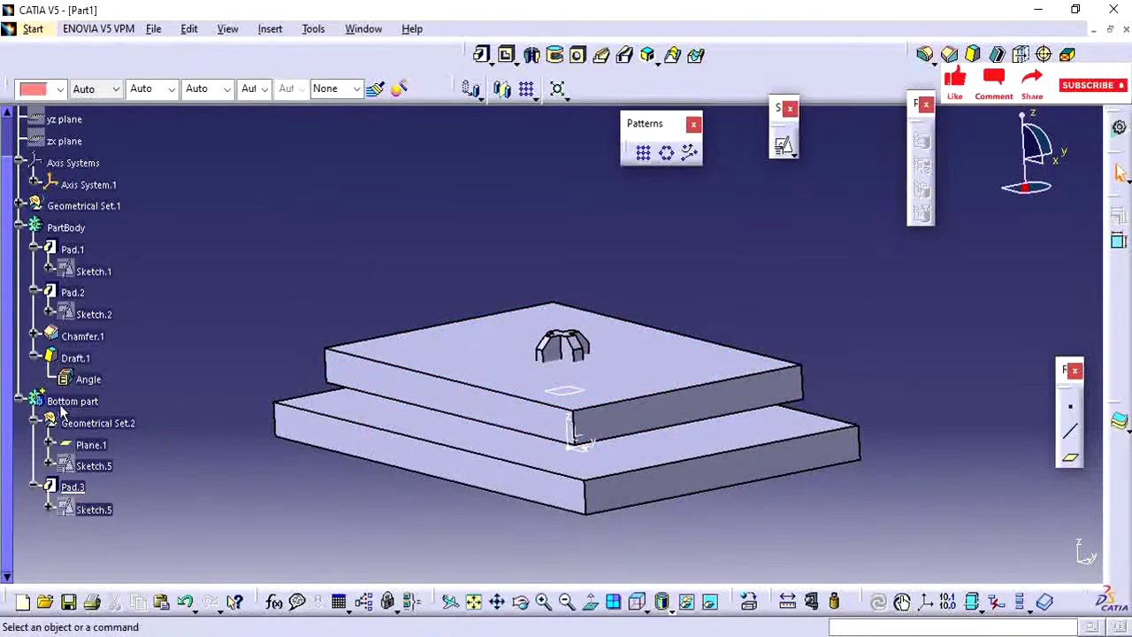
Step: Copy Sketch.5 into the Bottom part body after the pad and open the copy for editing
{"action": "left_click", "coordinate": [90, 466]}
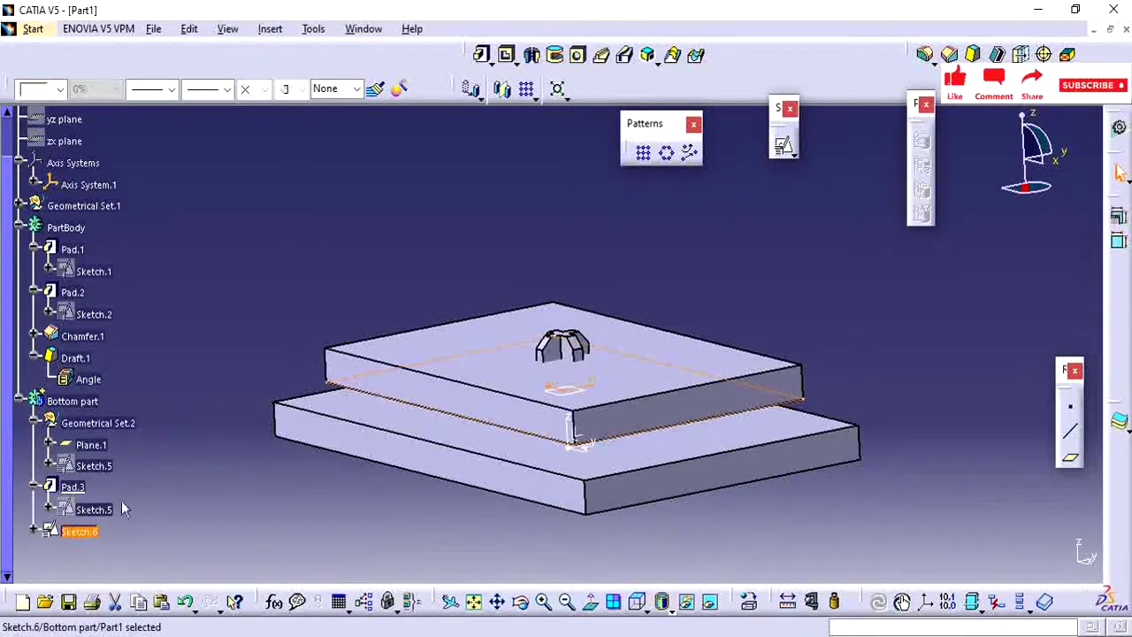
{"action": "double_click", "coordinate": [86, 535]}
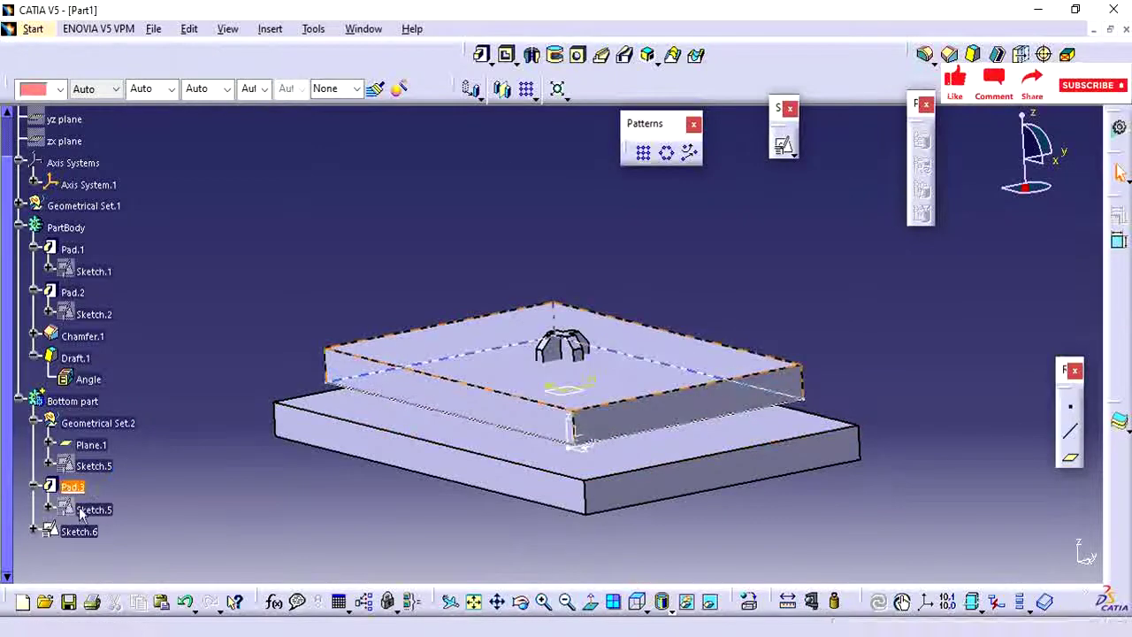
{"action": "double_click", "coordinate": [79, 532]}
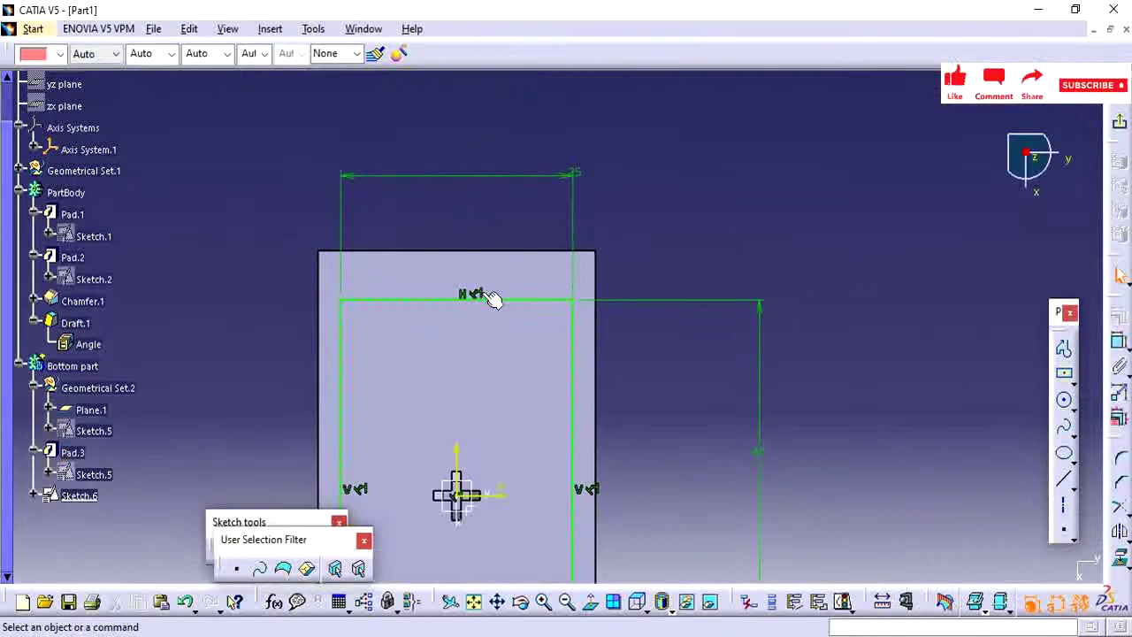
{"action": "middle_click_drag", "start_coordinate": [486, 372], "coordinate": [485, 530]}
{"action": "middle_click_drag", "start_coordinate": [555, 441], "coordinate": [583, 345]}
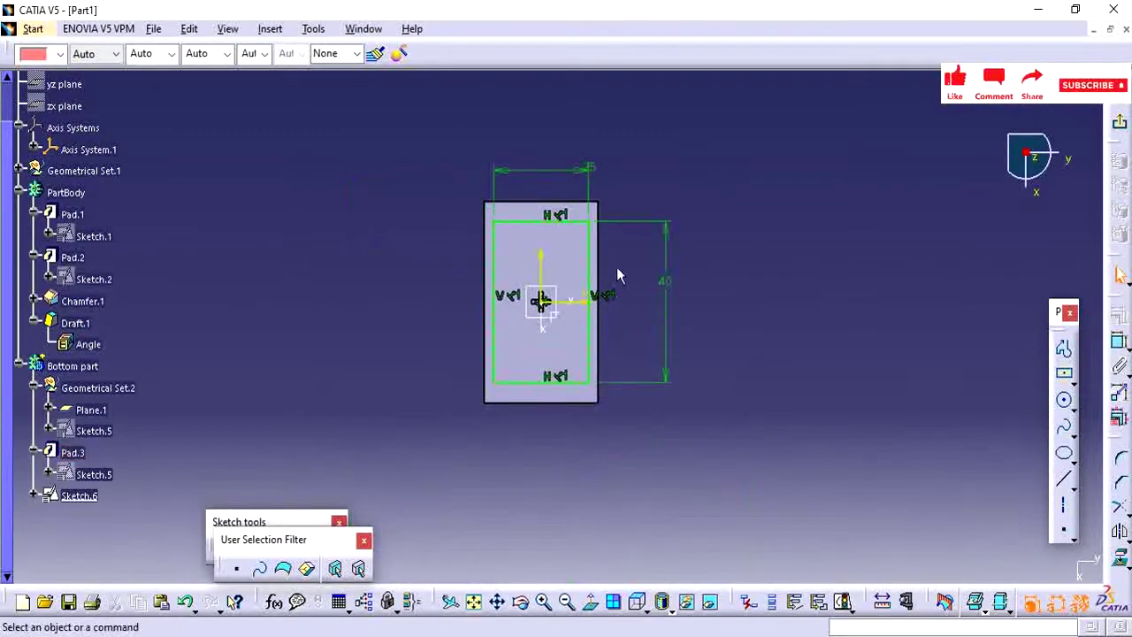
Step: Delete all four sides of the rectangle from the copied sketch
{"action": "left_click", "coordinate": [589, 242]}
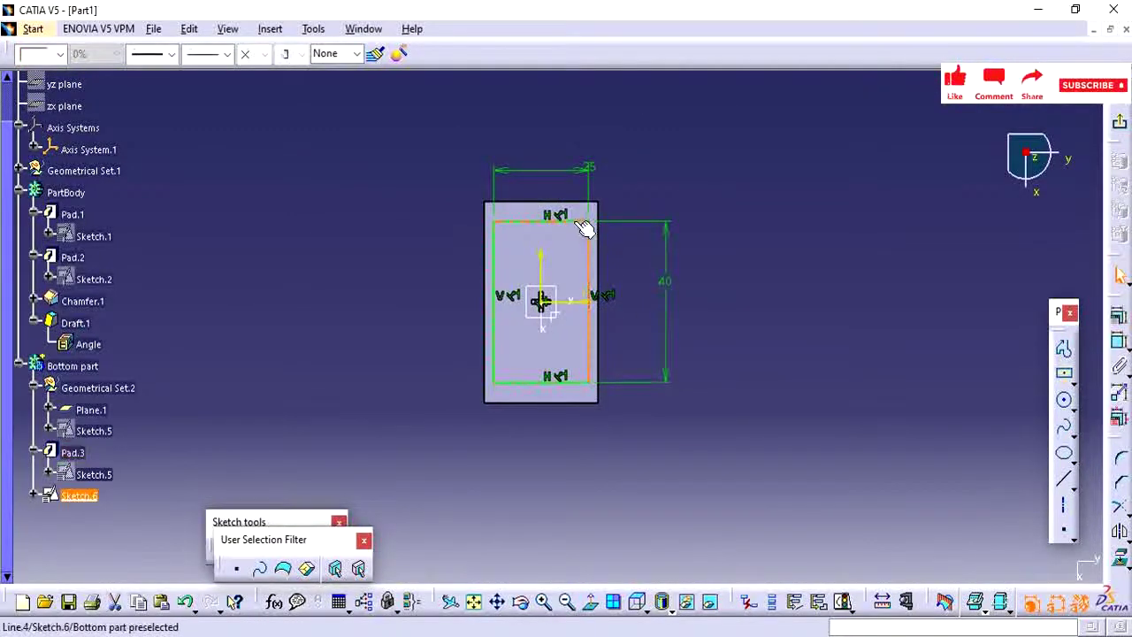
{"action": "left_click", "coordinate": [497, 347], "text": "ctrl"}
{"action": "left_click", "coordinate": [529, 382], "text": "ctrl"}
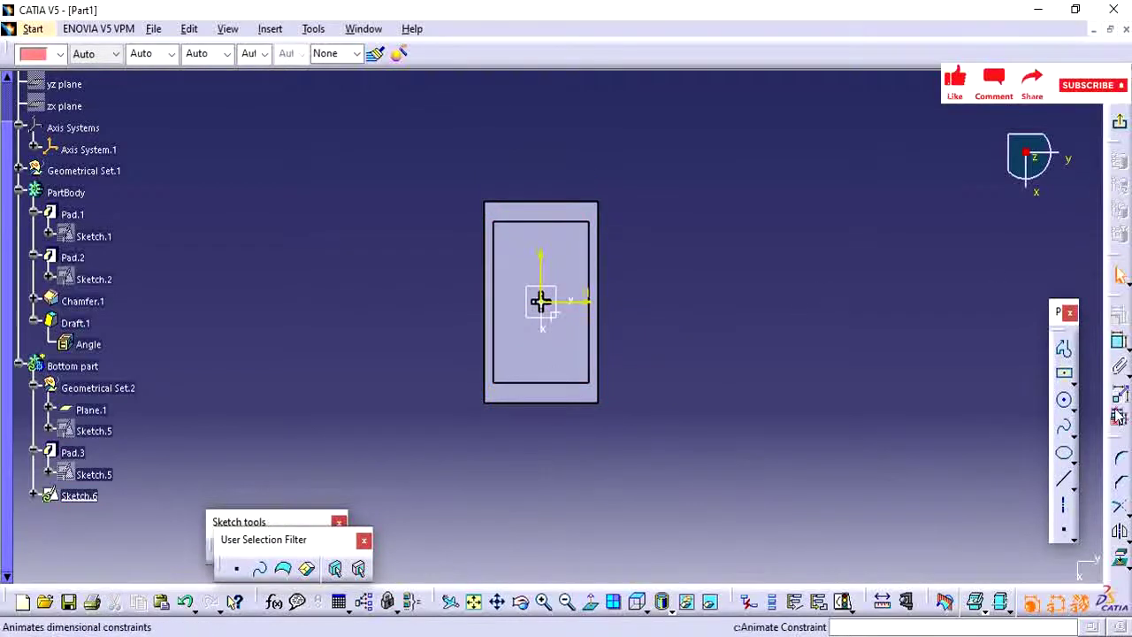
Step: Sketch a circle of about 6.3 mm radius centred on the sketch origin, around the cross-shaped post
{"action": "left_click", "coordinate": [1064, 404]}
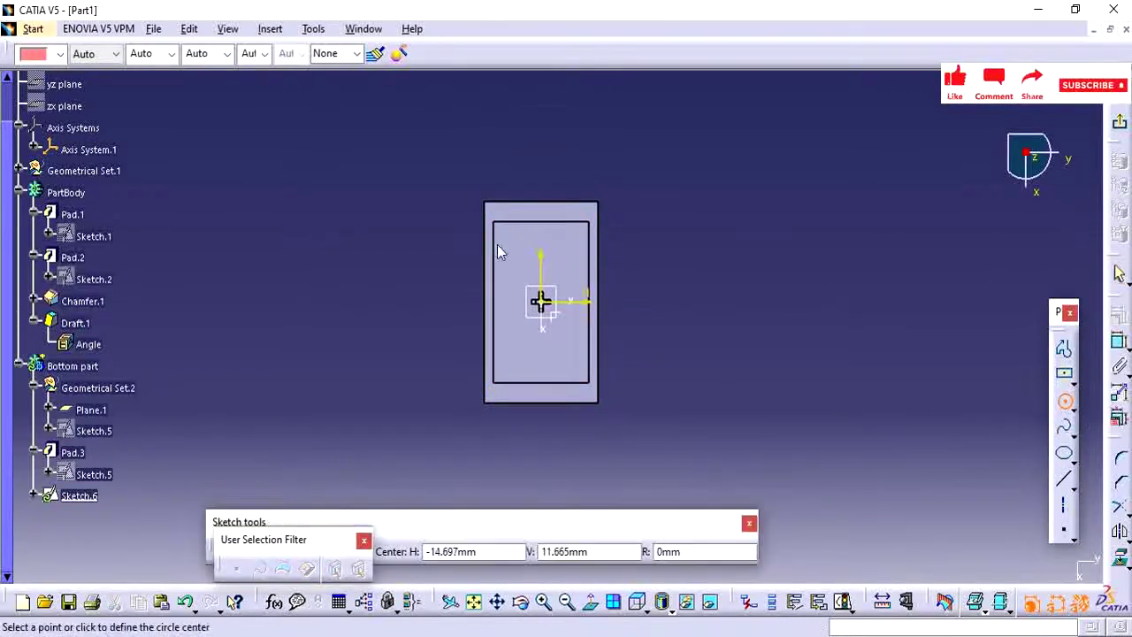
{"action": "left_click", "coordinate": [546, 304]}
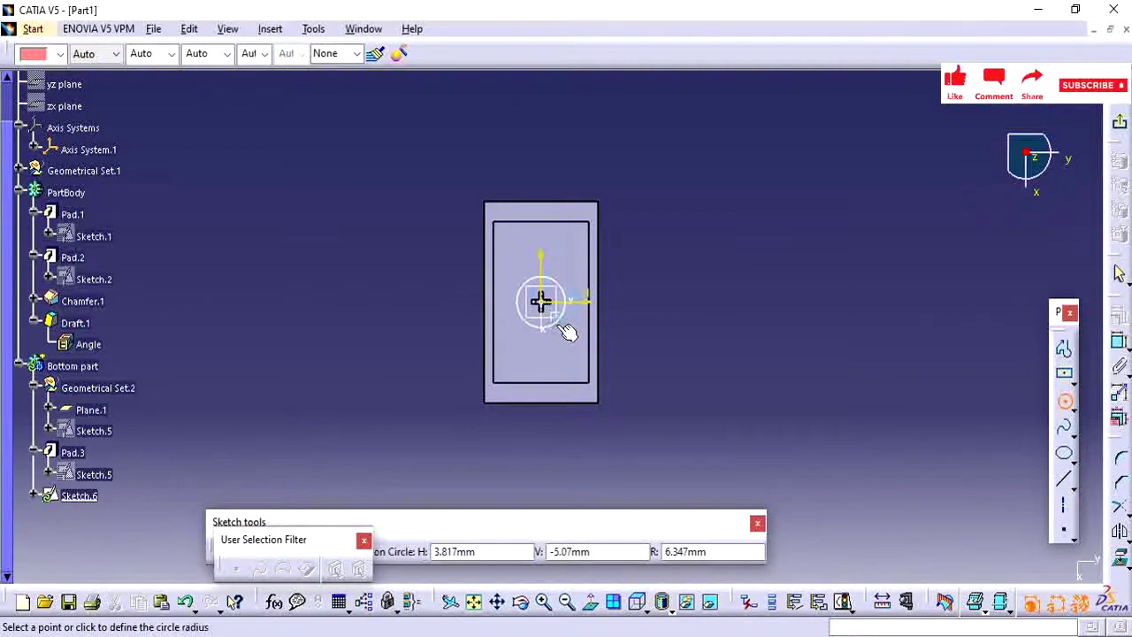
{"action": "left_click", "coordinate": [561, 320]}
{"action": "left_click", "coordinate": [758, 295]}
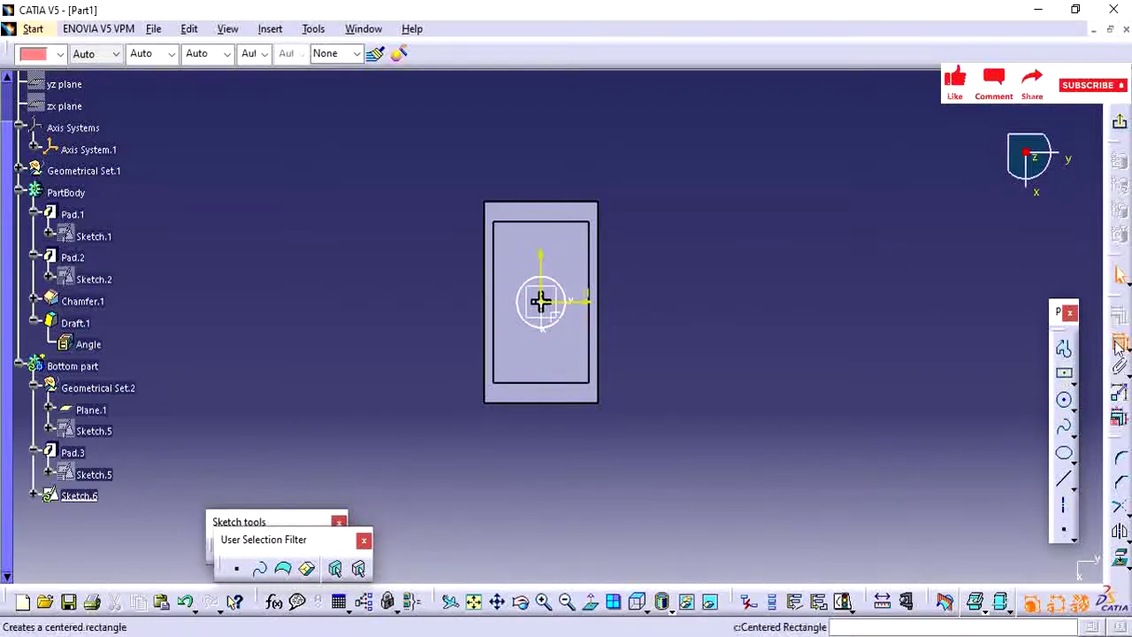
Step: Dimension the circle with a diameter constraint of 5.1 mm
{"action": "left_click", "coordinate": [563, 316]}
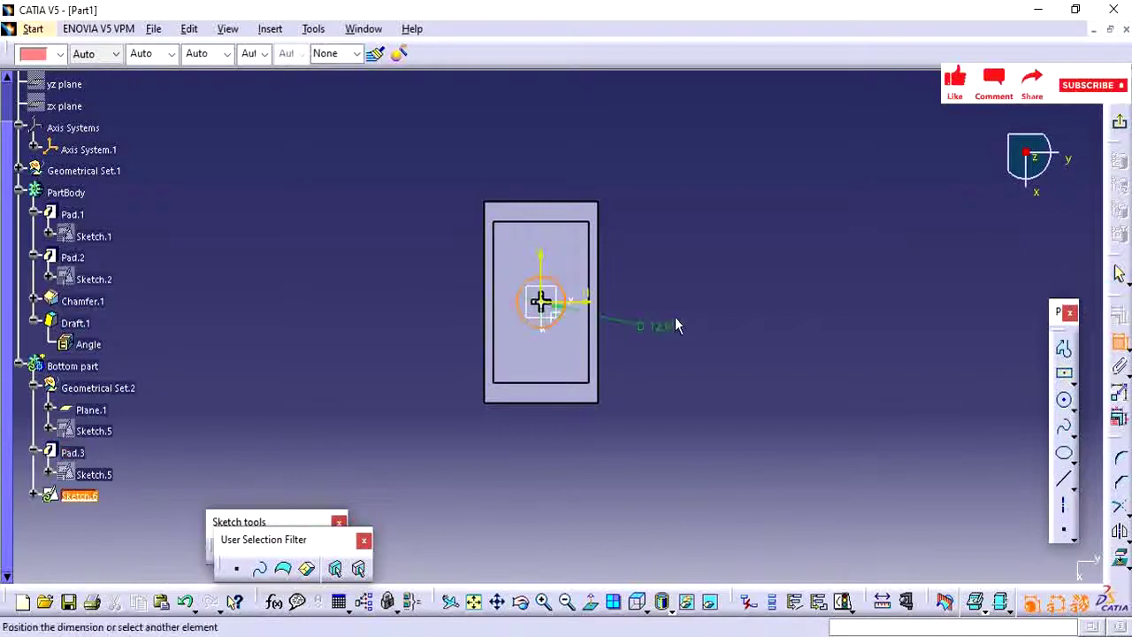
{"action": "double_click", "coordinate": [681, 299]}
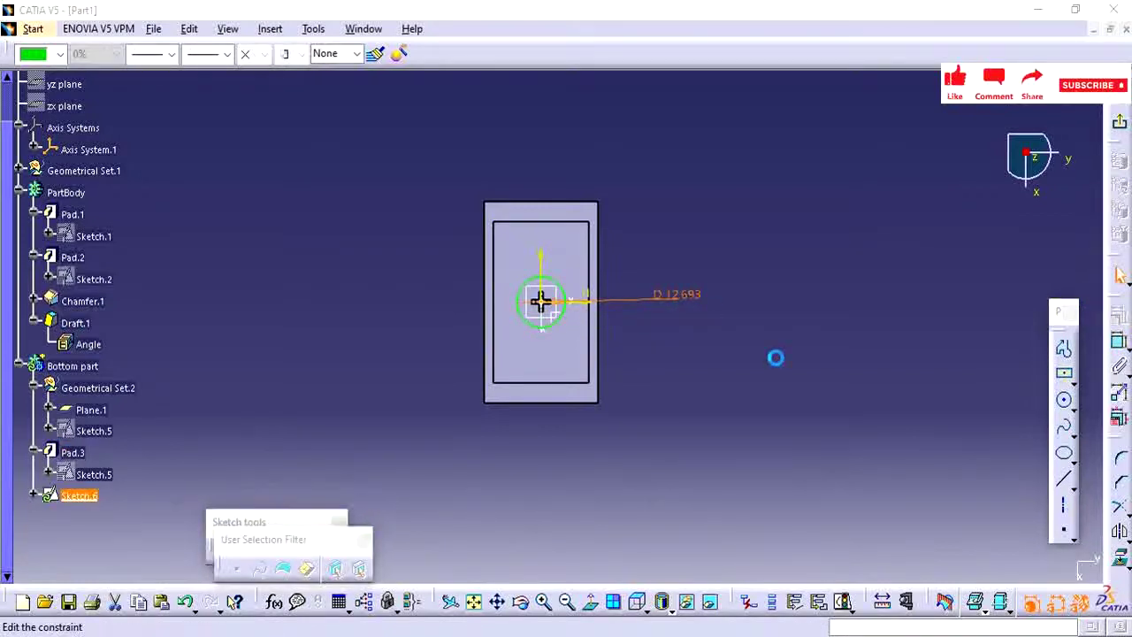
{"action": "left_click", "coordinate": [523, 464]}
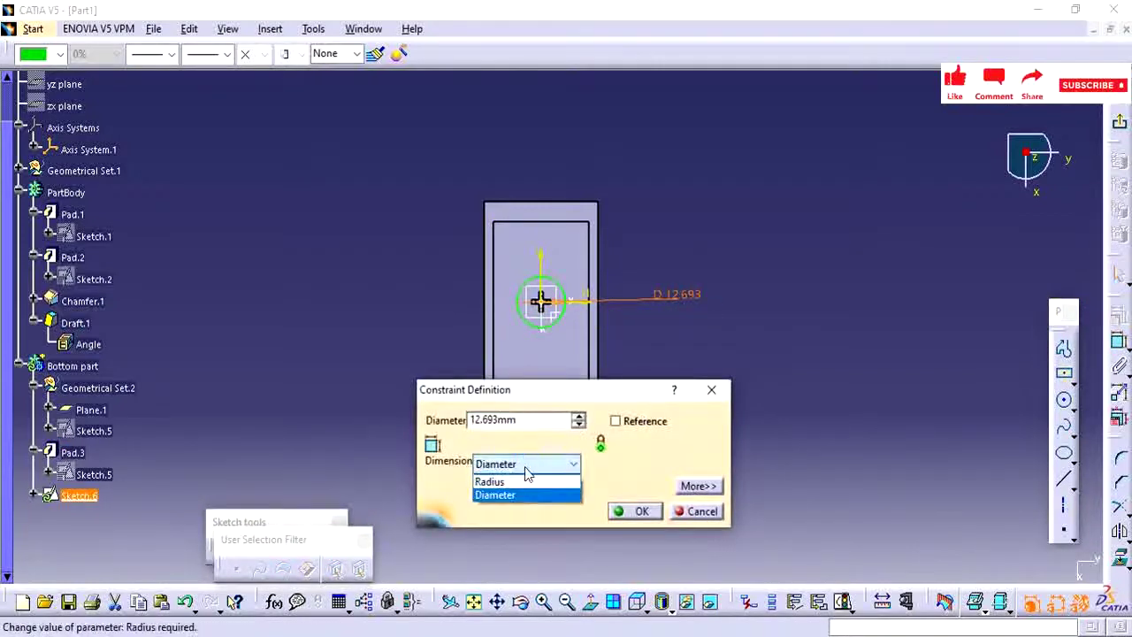
{"action": "left_click", "coordinate": [492, 481]}
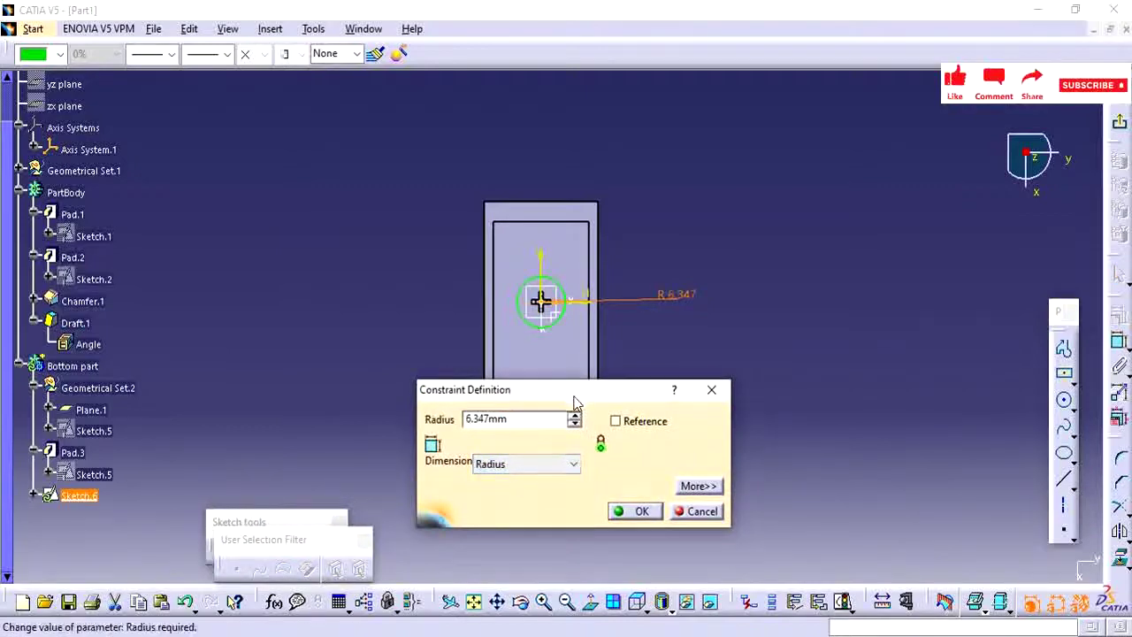
{"action": "left_click_drag", "start_coordinate": [573, 400], "coordinate": [803, 372]}
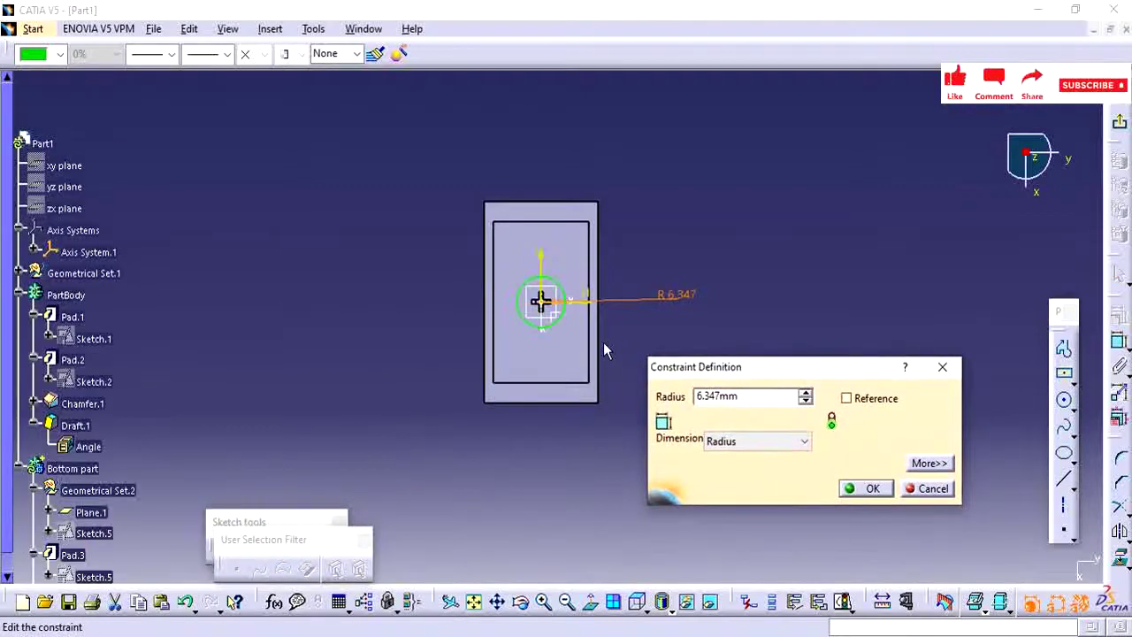
{"action": "left_click", "coordinate": [757, 441]}
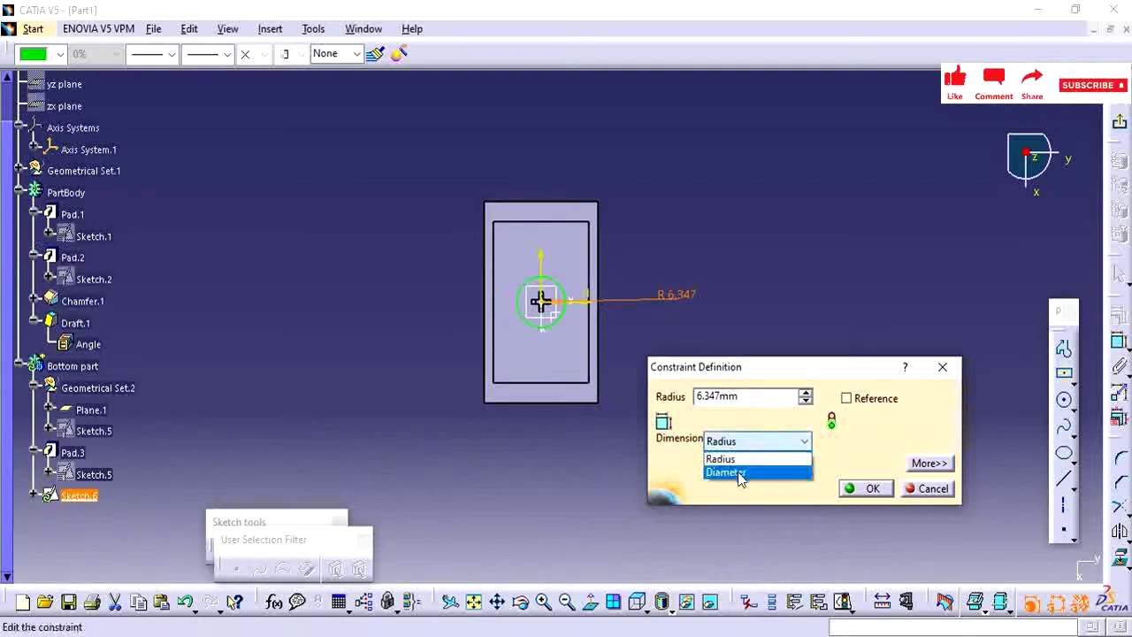
{"action": "left_click", "coordinate": [734, 470]}
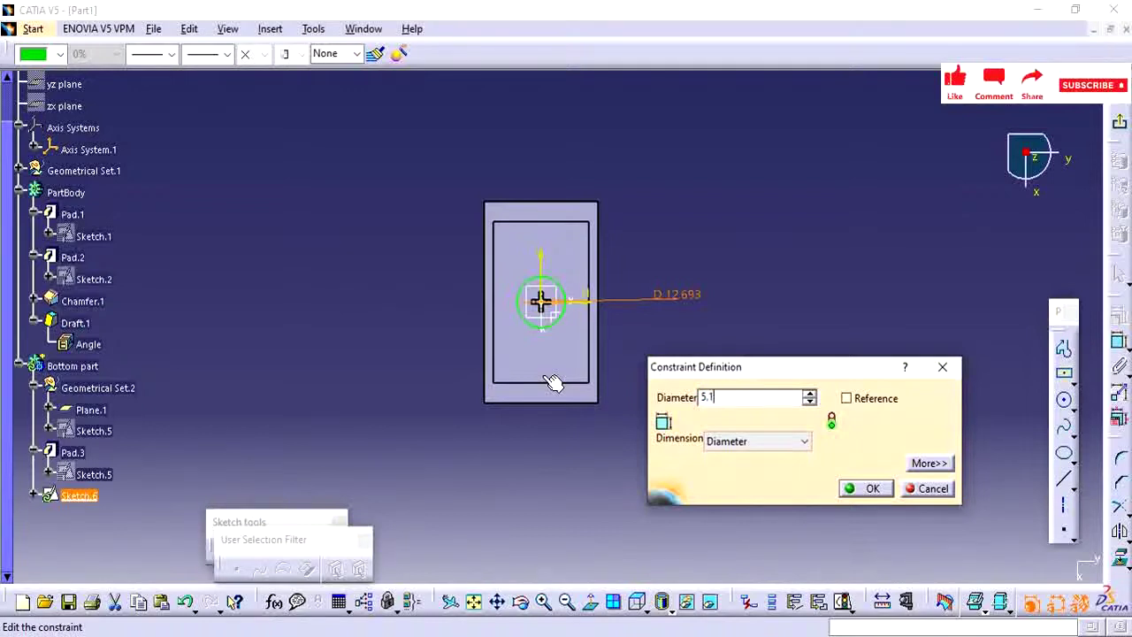
{"action": "left_click", "coordinate": [867, 489]}
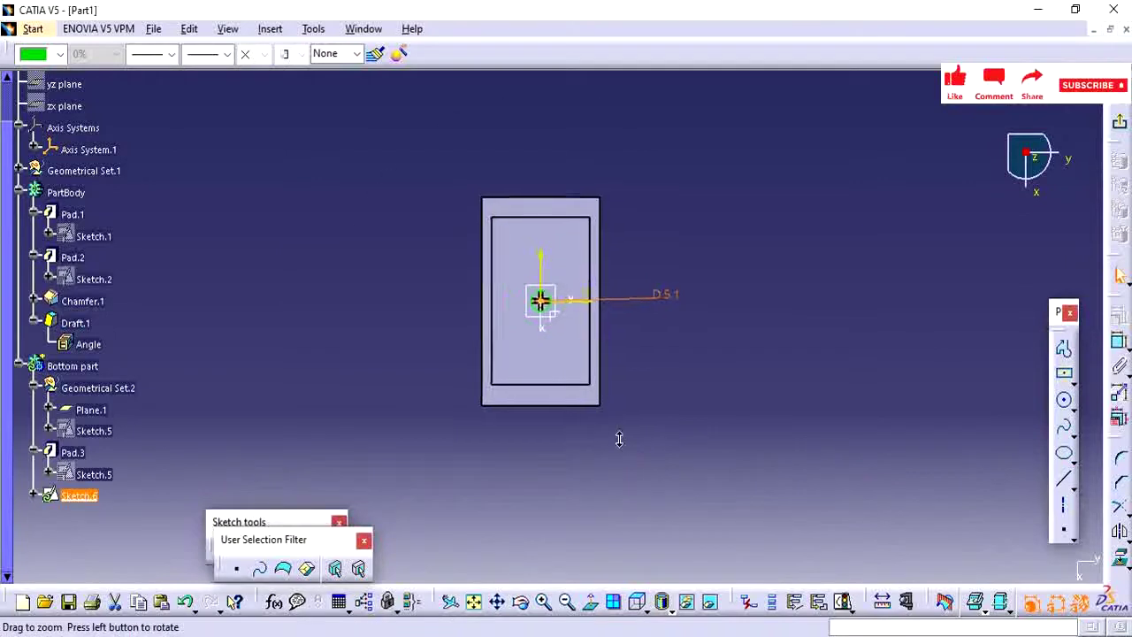
Step: Examine how the circle fits around the outer ends of the cross-shaped post's arms
{"action": "mouse_move", "coordinate": [619, 440]}
{"action": "middle_mouse_down"}
{"action": "mouse_move", "coordinate": [692, 245]}
{"action": "mouse_move", "coordinate": [769, 442]}
{"action": "mouse_move", "coordinate": [692, 430]}
{"action": "mouse_move", "coordinate": [870, 443]}
{"action": "mouse_move", "coordinate": [857, 440]}
{"action": "middle_mouse_up"}
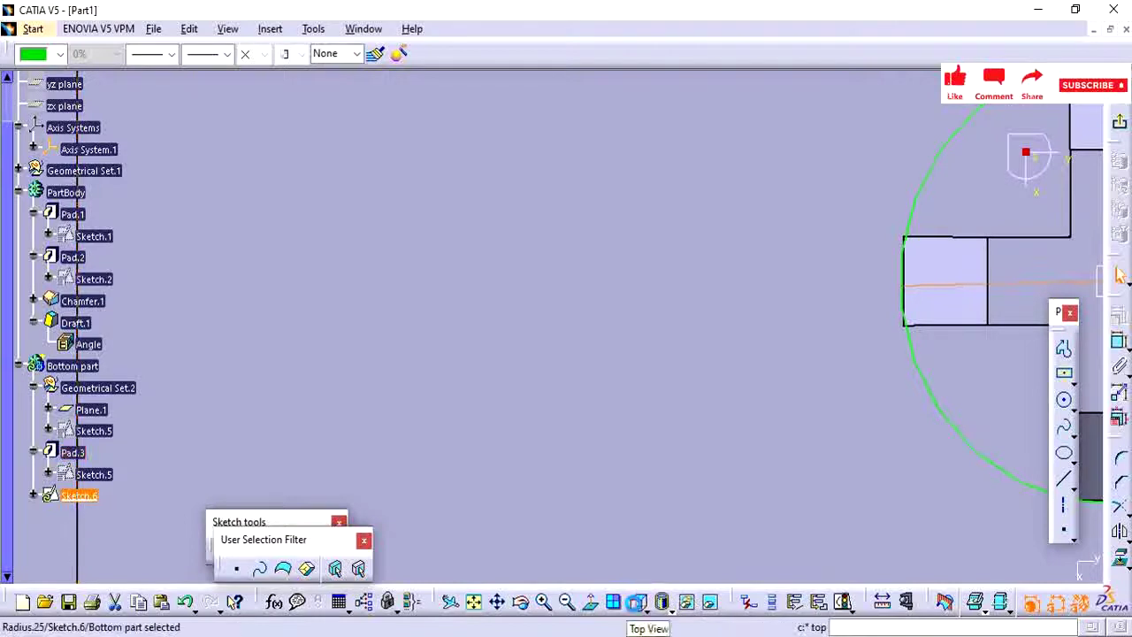
{"action": "mouse_move", "coordinate": [857, 404]}
{"action": "middle_mouse_down"}
{"action": "mouse_move", "coordinate": [726, 412]}
{"action": "mouse_move", "coordinate": [725, 356]}
{"action": "mouse_move", "coordinate": [766, 294]}
{"action": "middle_mouse_up"}
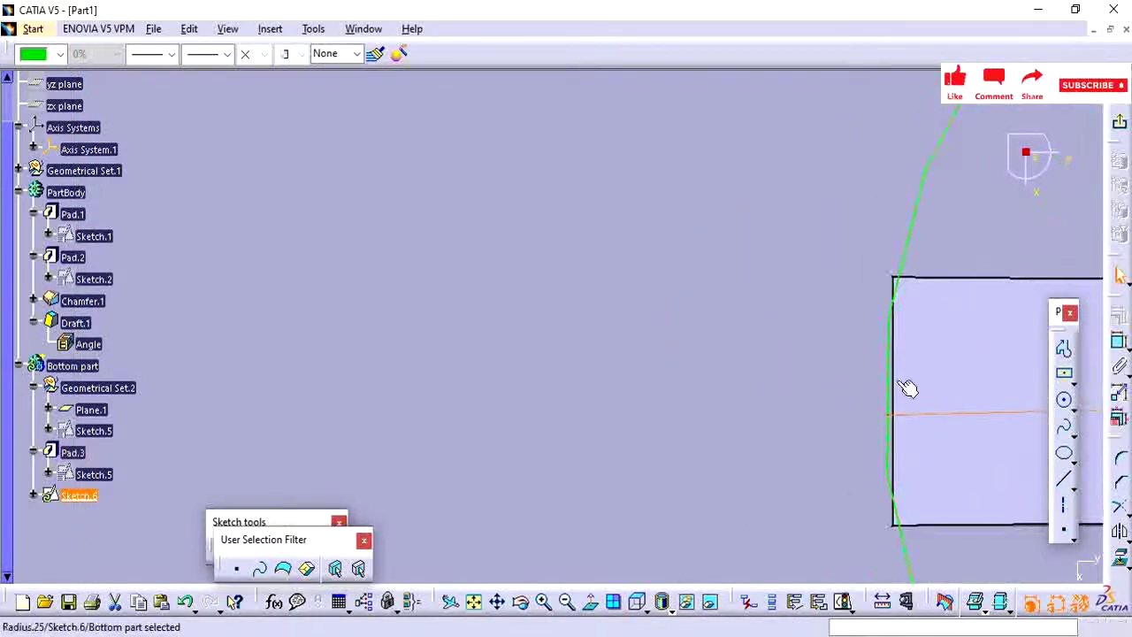
{"action": "middle_click_drag", "start_coordinate": [821, 329], "coordinate": [775, 619]}
{"action": "left_click", "coordinate": [814, 341]}
{"action": "left_click", "coordinate": [769, 392]}
{"action": "middle_click_drag", "start_coordinate": [769, 389], "coordinate": [769, 522]}
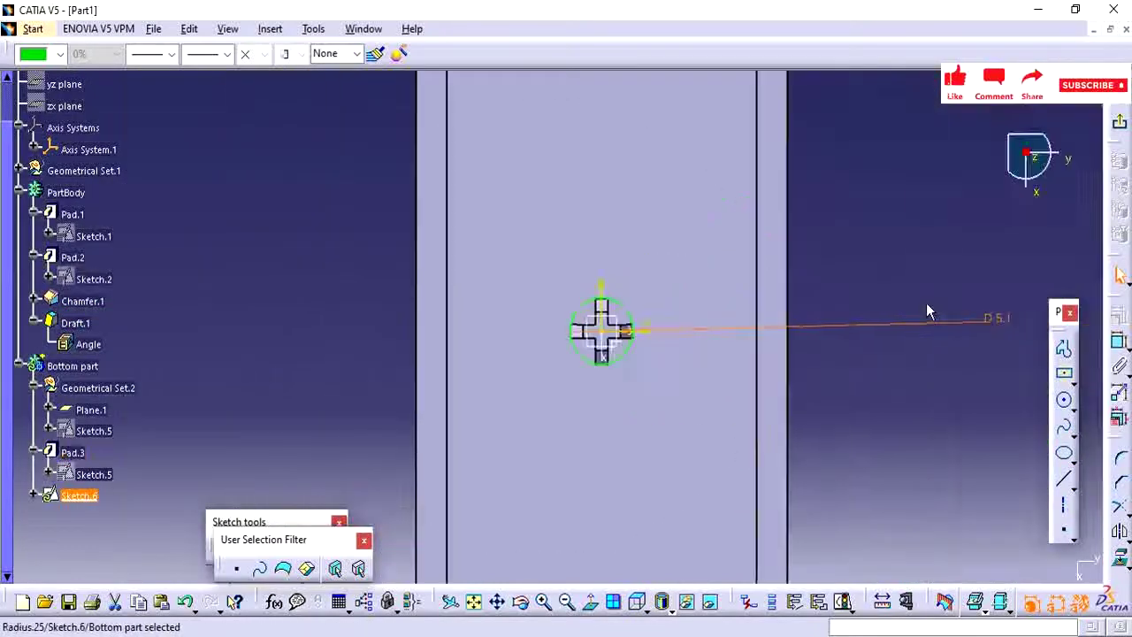
{"action": "left_click", "coordinate": [939, 264]}
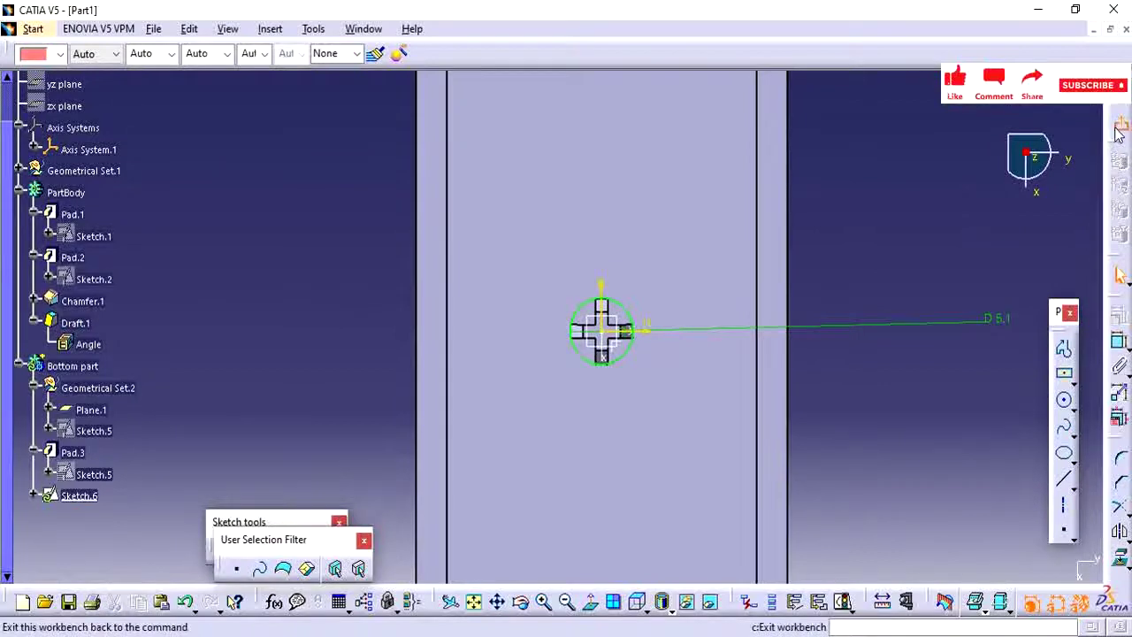
Step: Exit the sketch and pocket Sketch.6 to a depth of 5 mm with the cut direction reversed
{"action": "left_click", "coordinate": [1120, 129]}
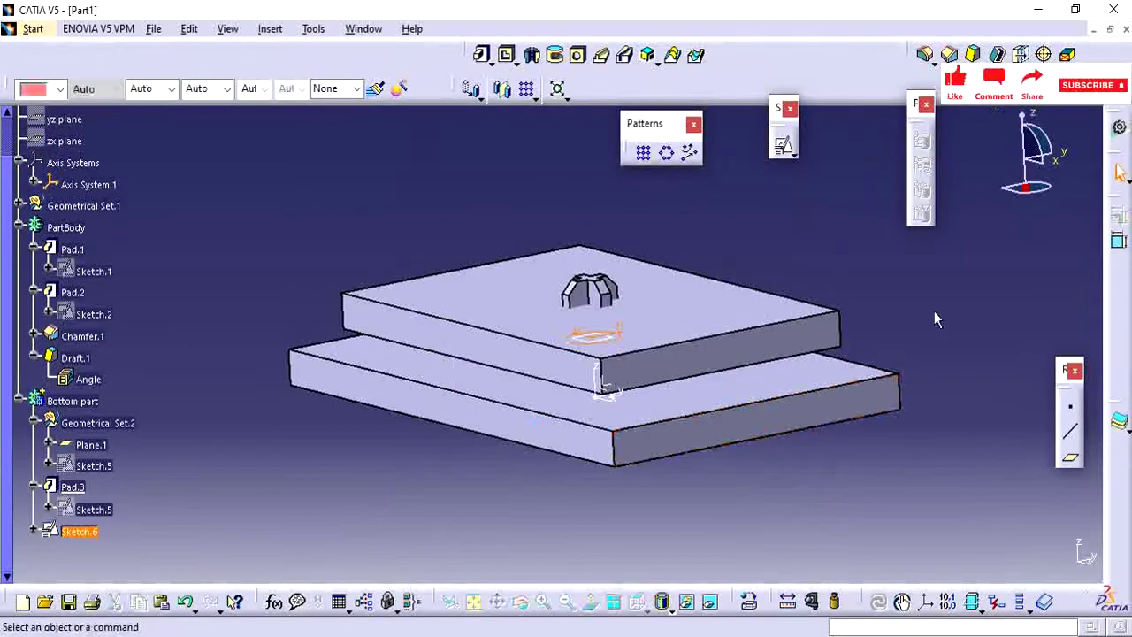
{"action": "left_click", "coordinate": [934, 311]}
{"action": "mouse_move", "coordinate": [493, 452]}
{"action": "middle_mouse_down"}
{"action": "mouse_move", "coordinate": [511, 397]}
{"action": "mouse_move", "coordinate": [511, 423]}
{"action": "middle_mouse_up"}
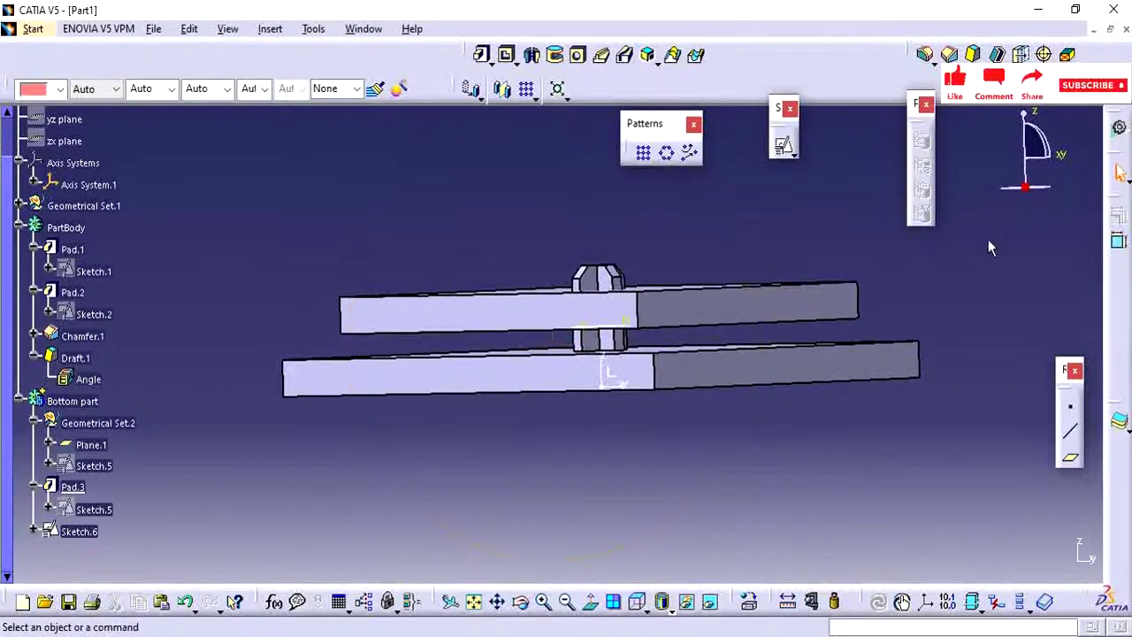
{"action": "left_click", "coordinate": [507, 55]}
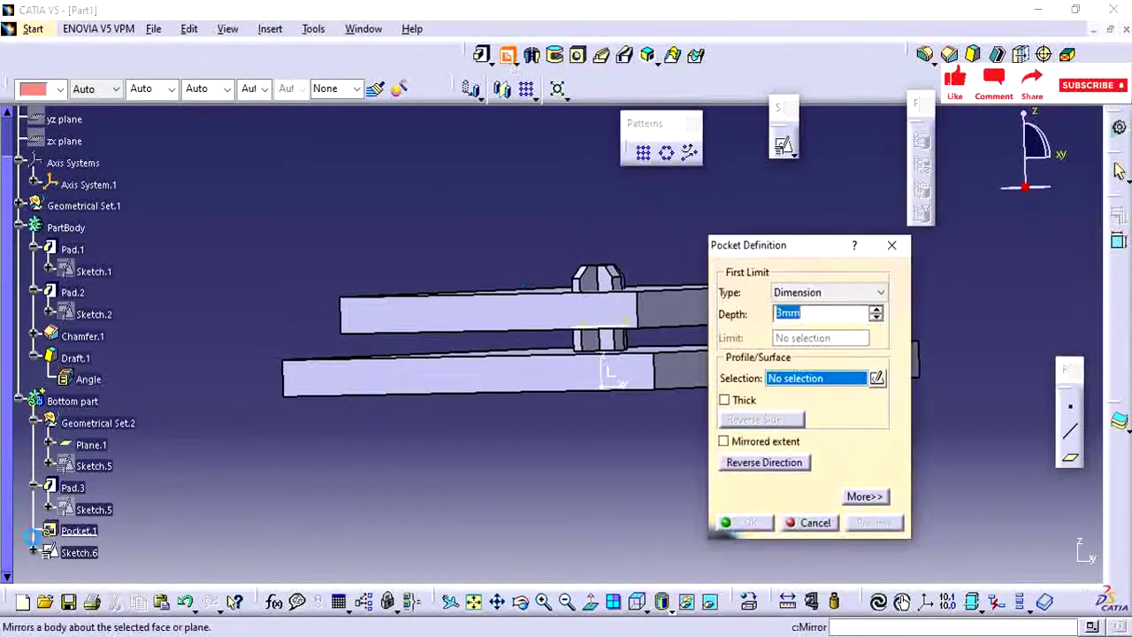
{"action": "left_click", "coordinate": [86, 553]}
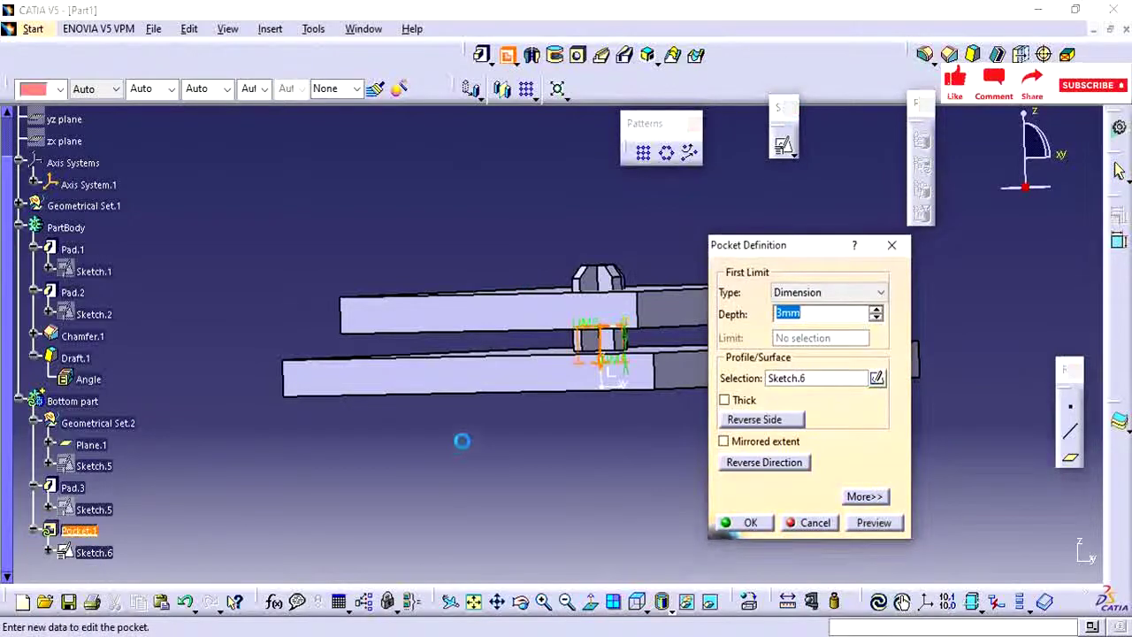
{"action": "middle_click_drag", "start_coordinate": [463, 442], "coordinate": [472, 480]}
{"action": "left_click", "coordinate": [772, 461]}
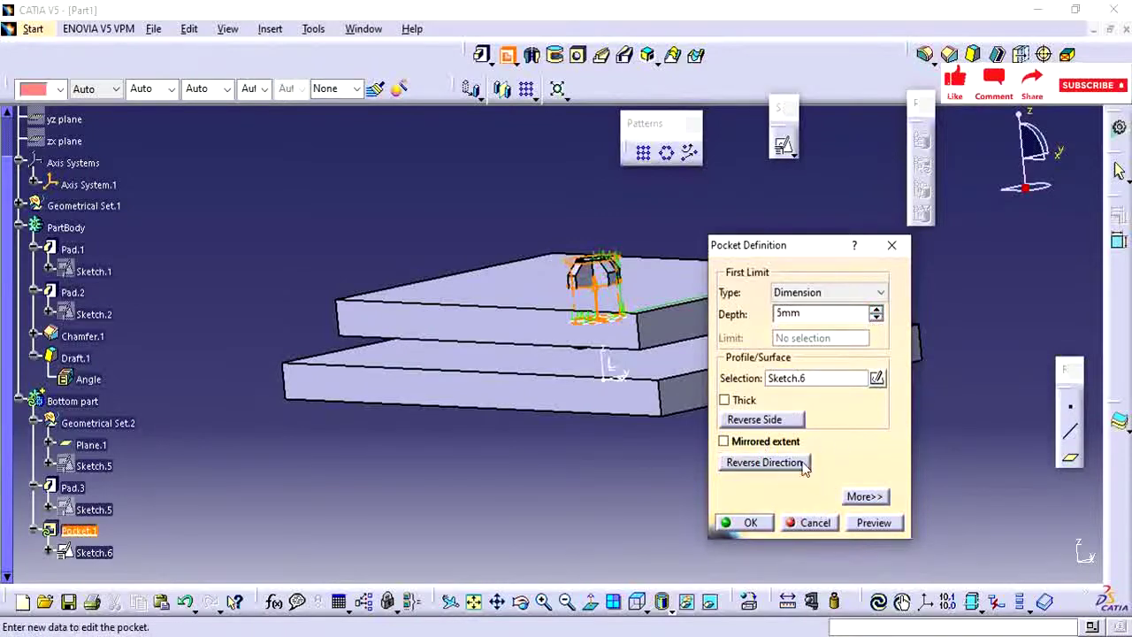
{"action": "left_click", "coordinate": [748, 523]}
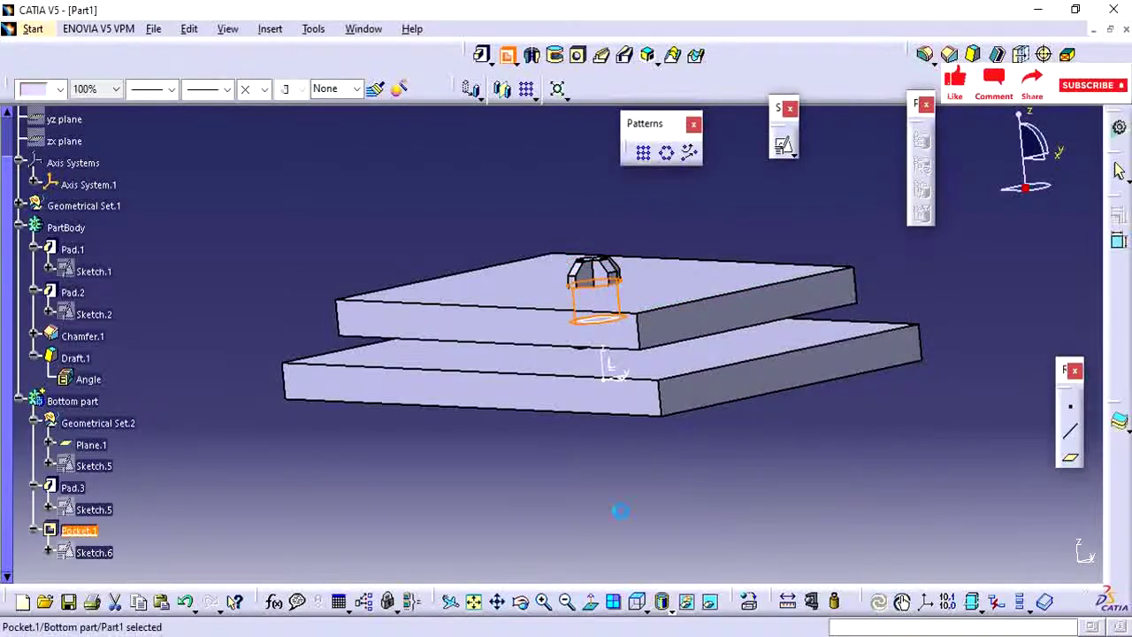
Step: Define Draft.1 in the PartBody as the in-work object
{"action": "middle_click_drag", "start_coordinate": [620, 511], "coordinate": [625, 403]}
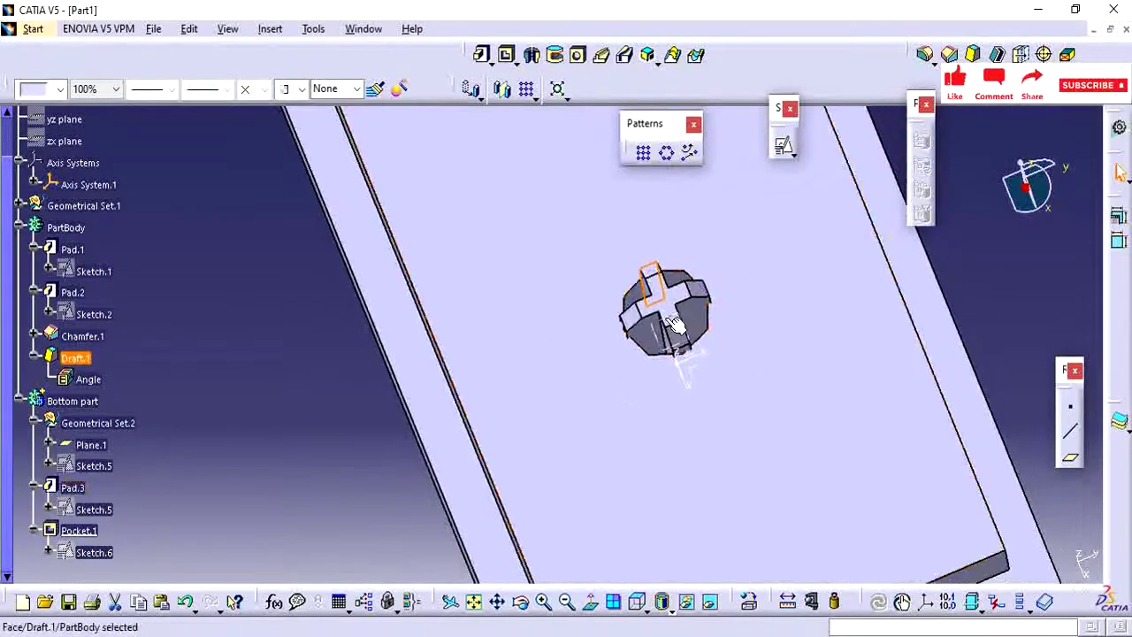
{"action": "right_click", "coordinate": [76, 358]}
{"action": "left_click", "coordinate": [139, 399]}
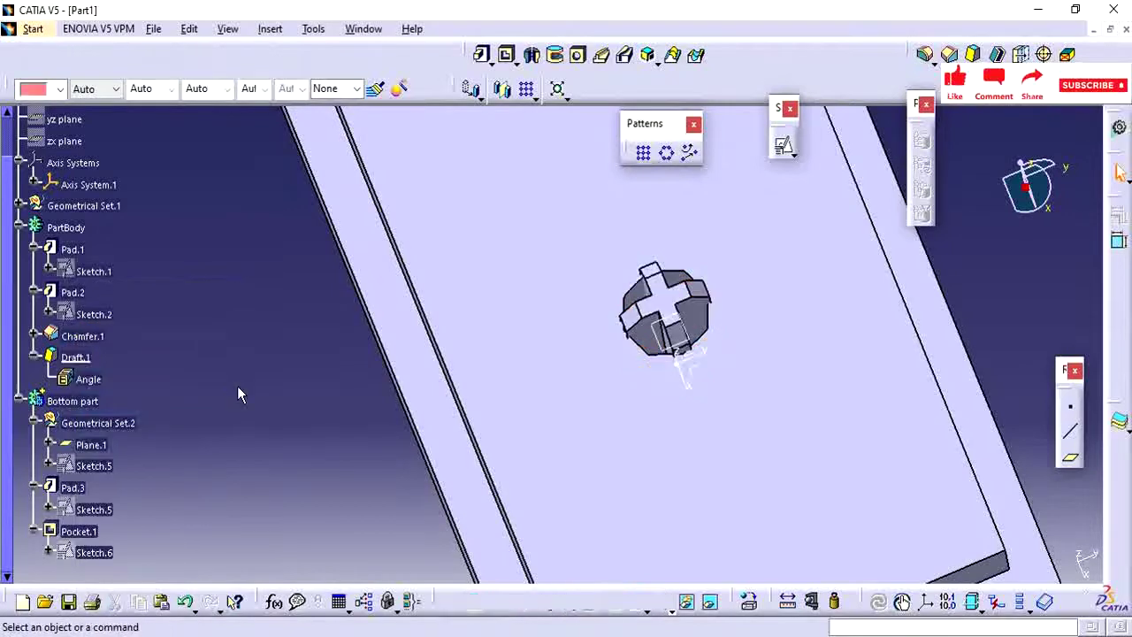
{"action": "middle_click_drag", "start_coordinate": [631, 420], "coordinate": [676, 209]}
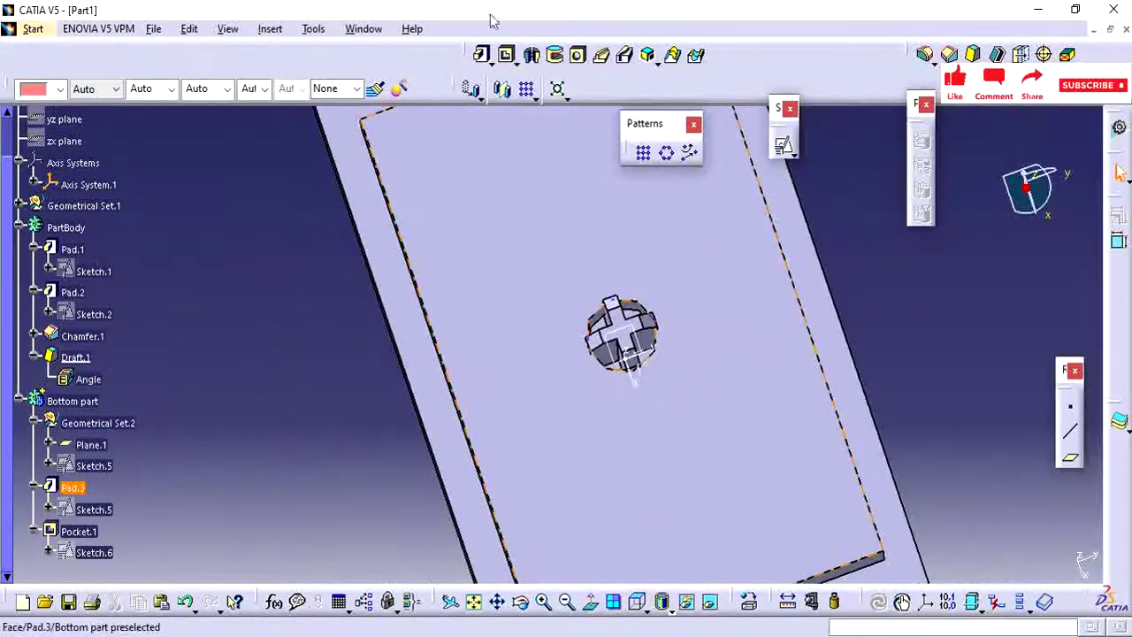
Step: Try to fillet the two outer edges of one arm of the cross-shaped post, letting the system compute the keep edge
{"action": "left_click", "coordinate": [926, 54]}
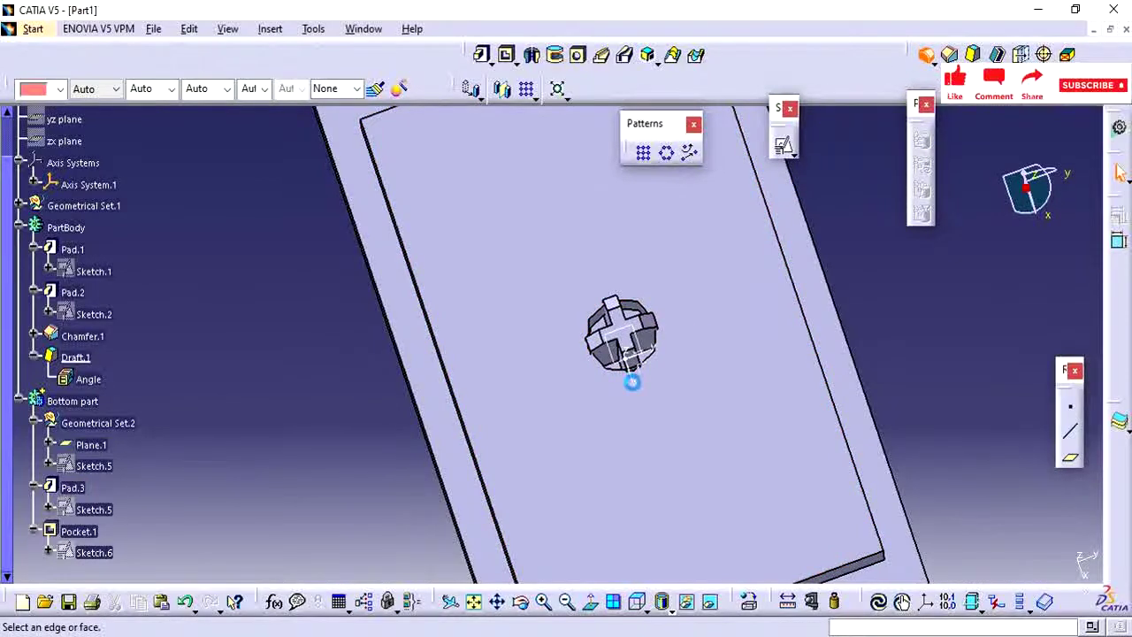
{"action": "middle_click_drag", "start_coordinate": [641, 382], "coordinate": [695, 358]}
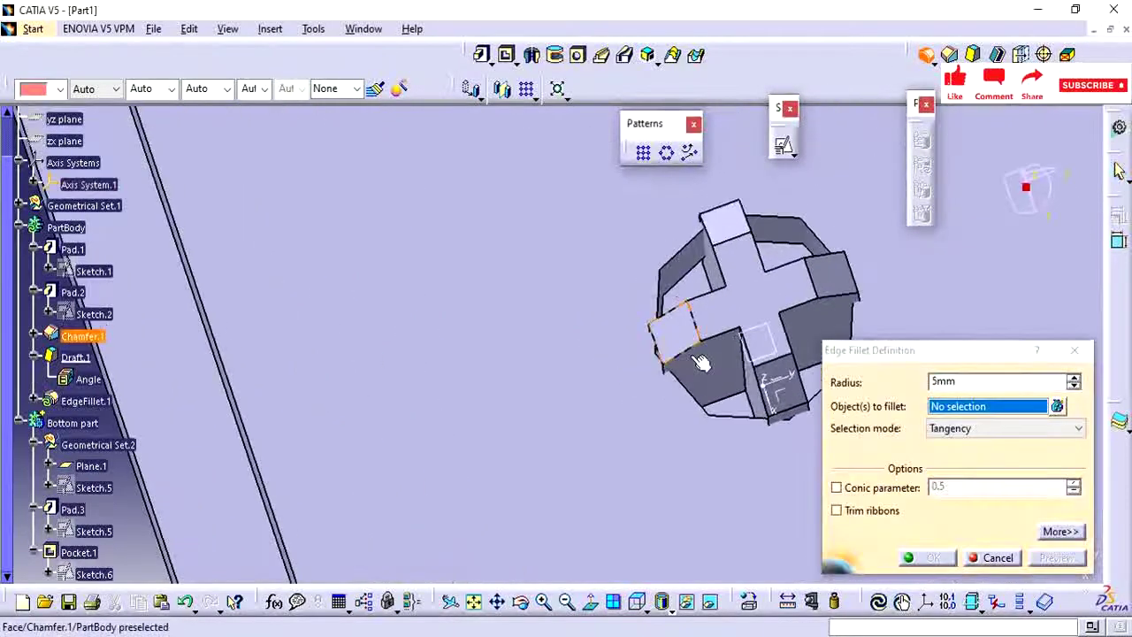
{"action": "left_click", "coordinate": [639, 387]}
{"action": "mouse_move", "coordinate": [640, 386]}
{"action": "middle_mouse_down", "text": "ctrl"}
{"action": "mouse_move", "coordinate": [705, 443]}
{"action": "mouse_move", "coordinate": [689, 355]}
{"action": "mouse_move", "coordinate": [602, 374]}
{"action": "mouse_move", "coordinate": [620, 389]}
{"action": "middle_mouse_up", "text": "ctrl"}
{"action": "left_click", "coordinate": [663, 330]}
{"action": "double_click", "coordinate": [970, 382]}
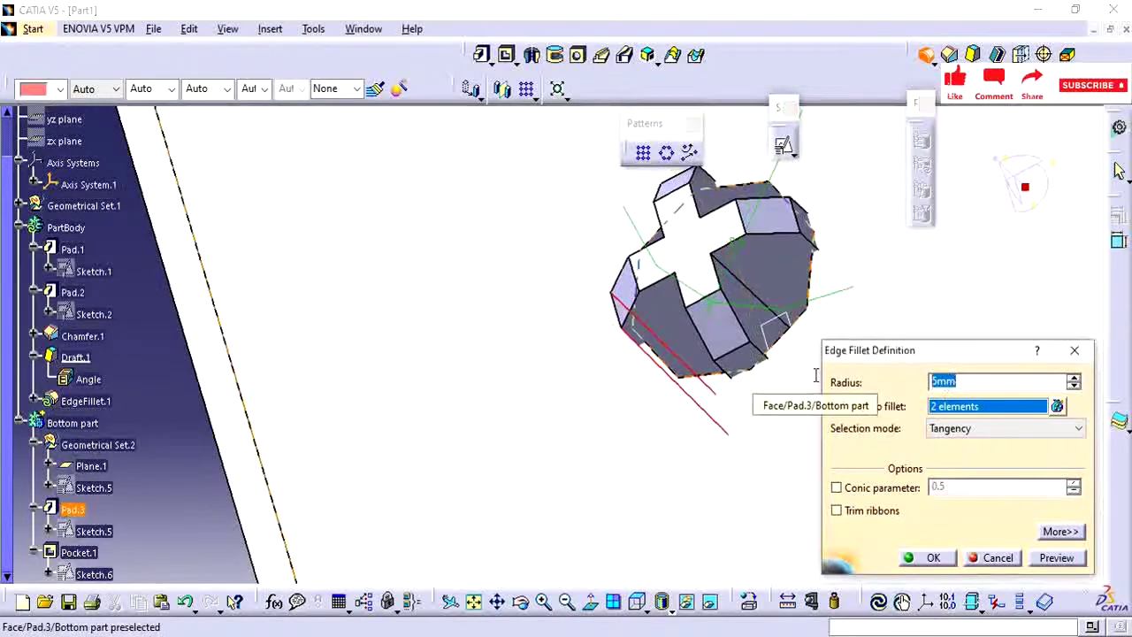
{"action": "key", "text": "Return"}
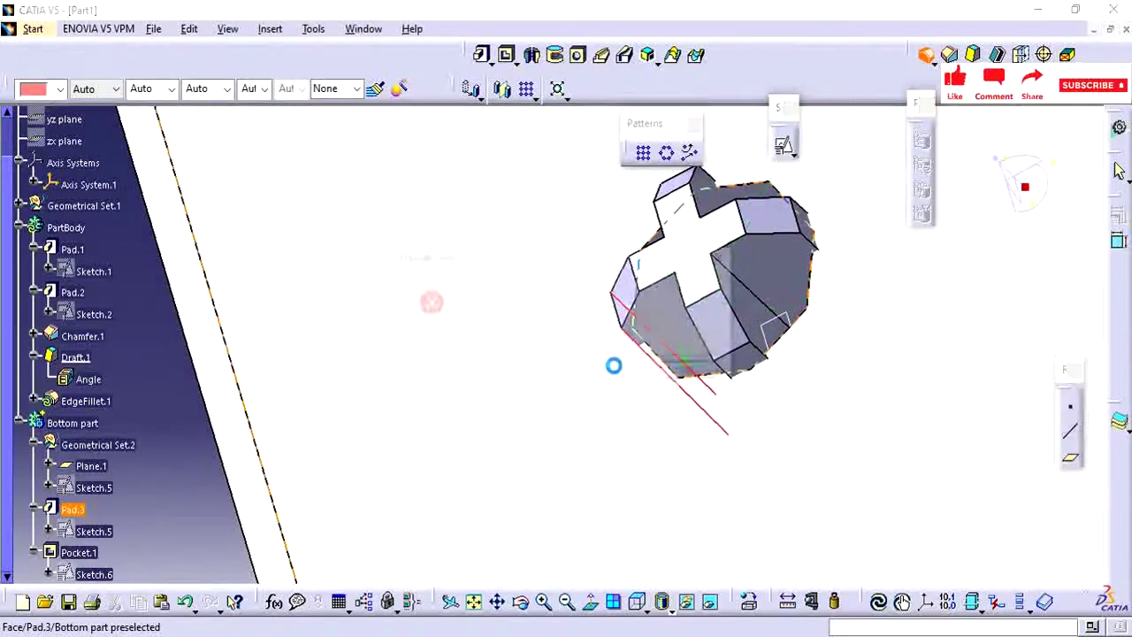
{"action": "left_click", "coordinate": [706, 373]}
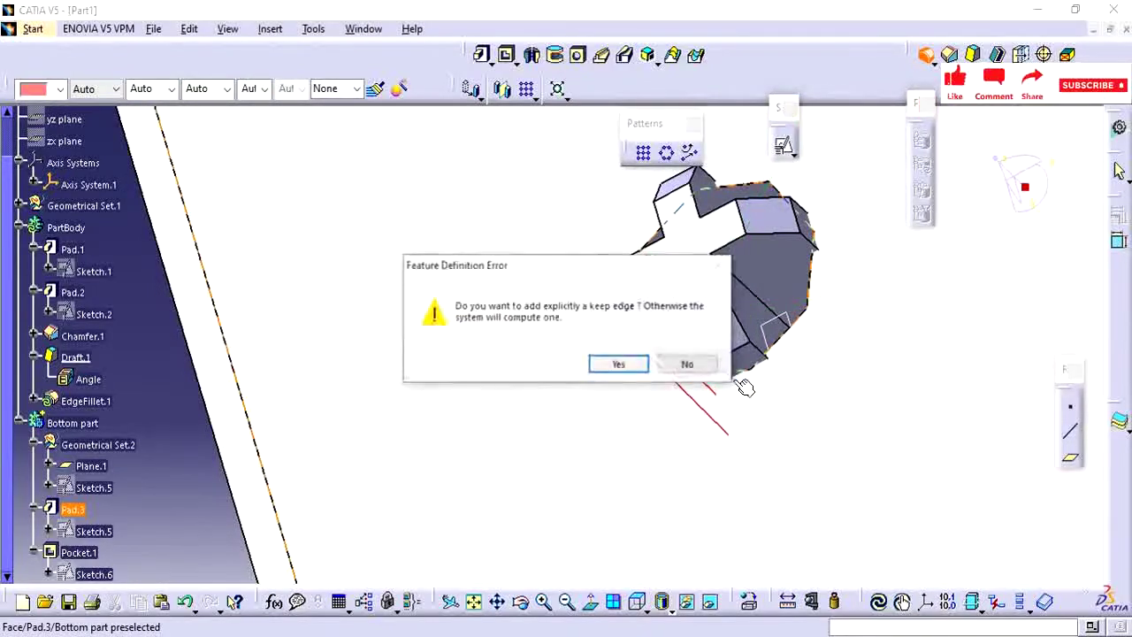
{"action": "left_click", "coordinate": [687, 364]}
Step: Set the edge fillet radius on the post's arm to 0.25 mm and apply it
{"action": "left_click", "coordinate": [706, 375]}
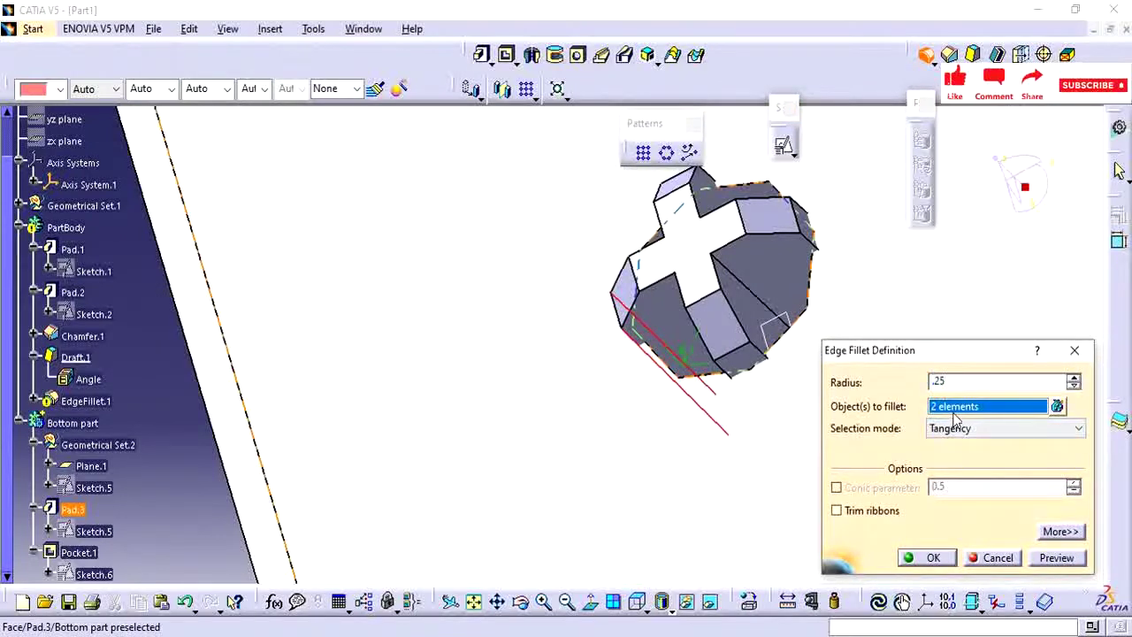
{"action": "key", "text": "Return"}
{"action": "middle_click_drag", "start_coordinate": [540, 331], "coordinate": [653, 343]}
{"action": "middle_click_drag", "start_coordinate": [584, 381], "coordinate": [771, 292]}
{"action": "left_click", "coordinate": [189, 488]}
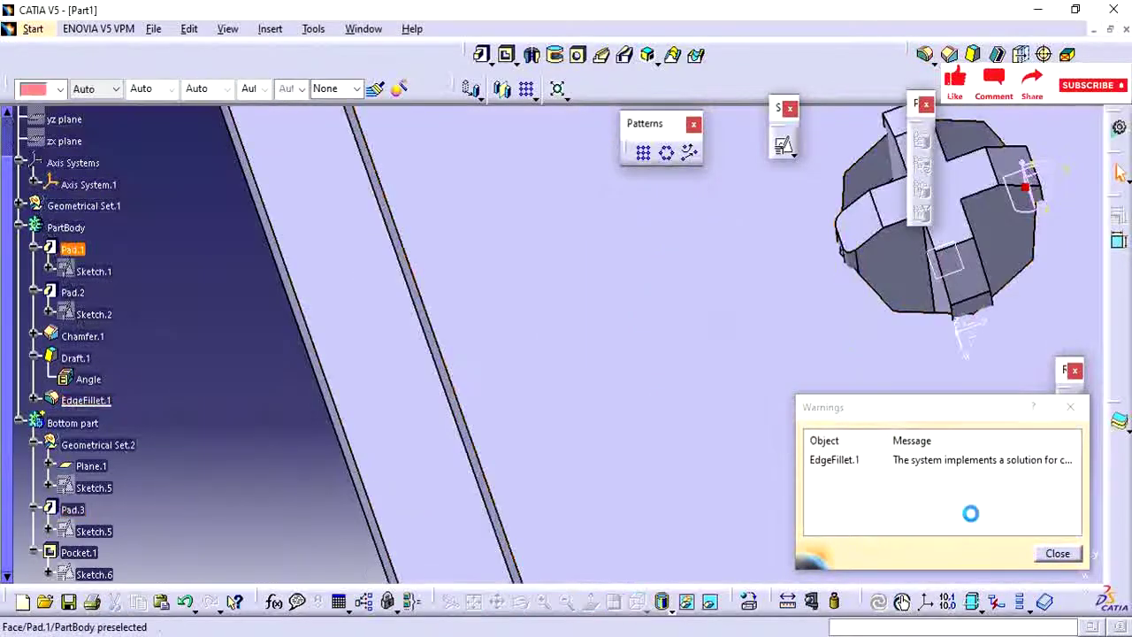
{"action": "left_click", "coordinate": [1054, 553]}
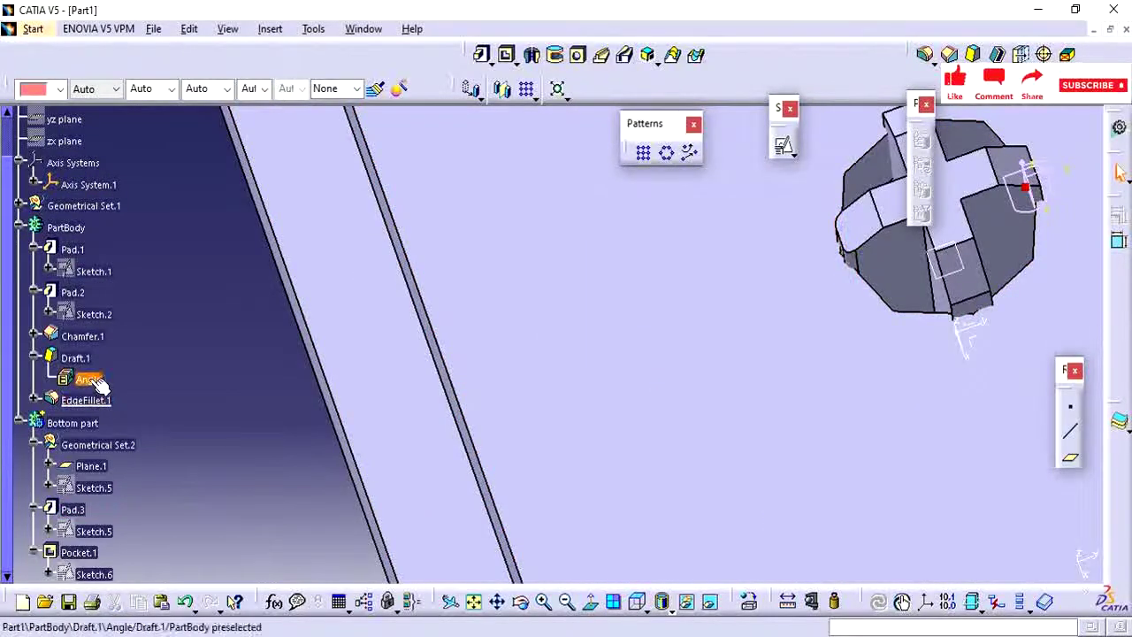
Step: Edit the edge fillet on the post's arm and set its radius to 0.5 mm
{"action": "double_click", "coordinate": [86, 400]}
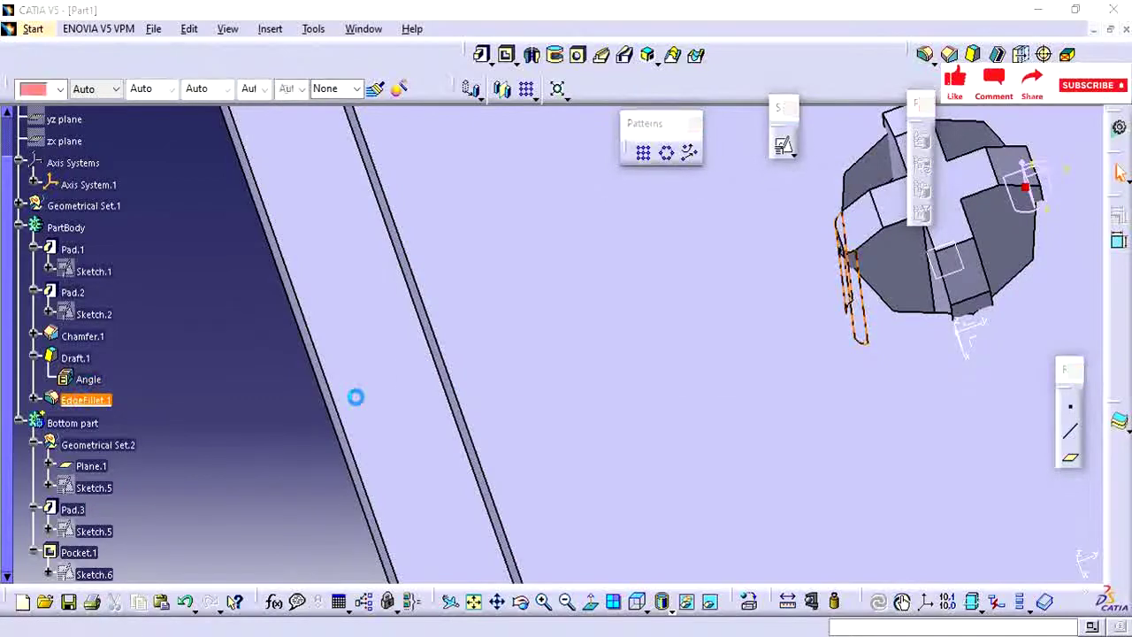
{"action": "left_click", "coordinate": [692, 364]}
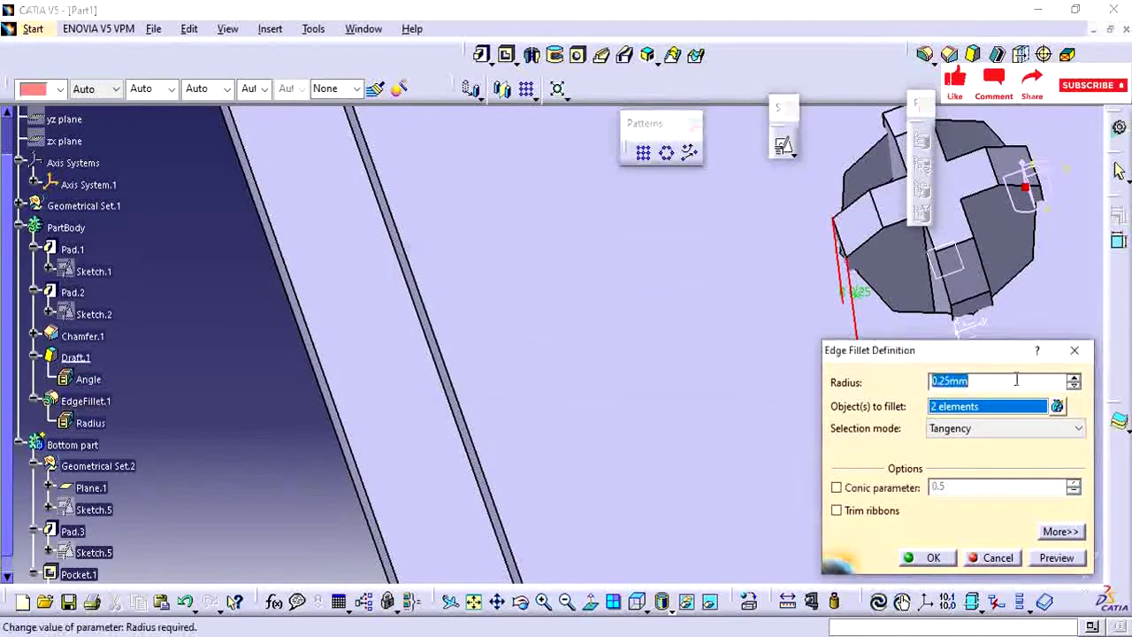
{"action": "type", "text": ".5"}
{"action": "key", "text": "Return"}
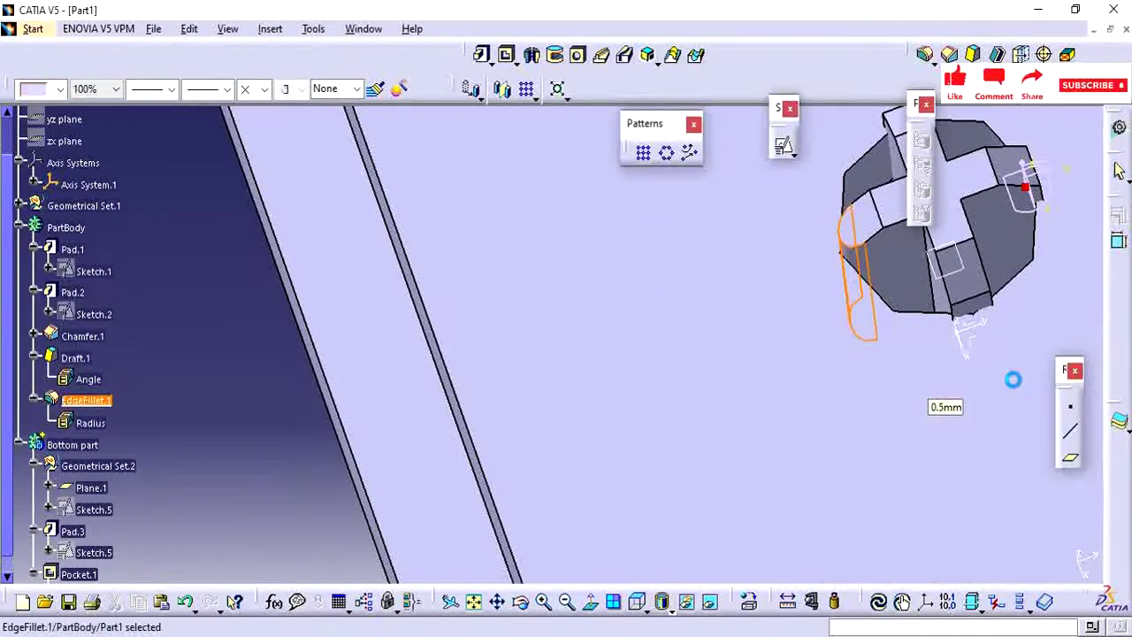
Step: Edit the edge fillet on the post's arm and set its radius to 0.4 mm
{"action": "left_click", "coordinate": [246, 427]}
{"action": "middle_click_drag", "start_coordinate": [631, 235], "coordinate": [816, 260]}
{"action": "double_click", "coordinate": [839, 251]}
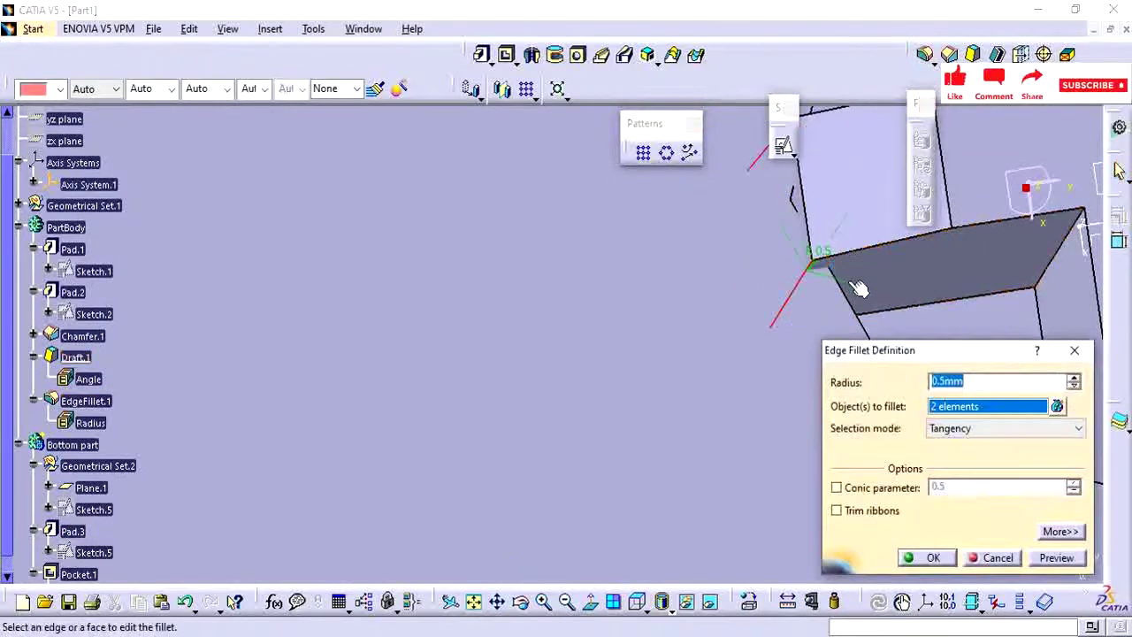
{"action": "middle_click_drag", "start_coordinate": [839, 265], "coordinate": [745, 331]}
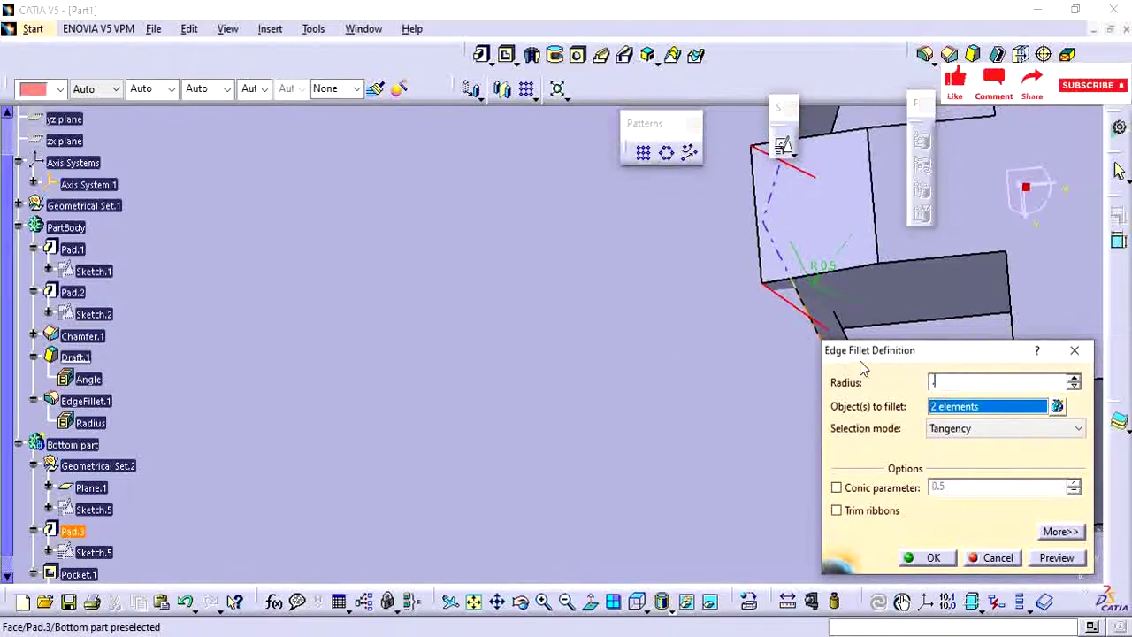
{"action": "type", "text": "4"}
{"action": "key", "text": "Return"}
Step: Add the outer edges of the other three post arms to the 0.4 mm edge fillet and apply it
{"action": "middle_click_drag", "start_coordinate": [814, 331], "coordinate": [518, 399]}
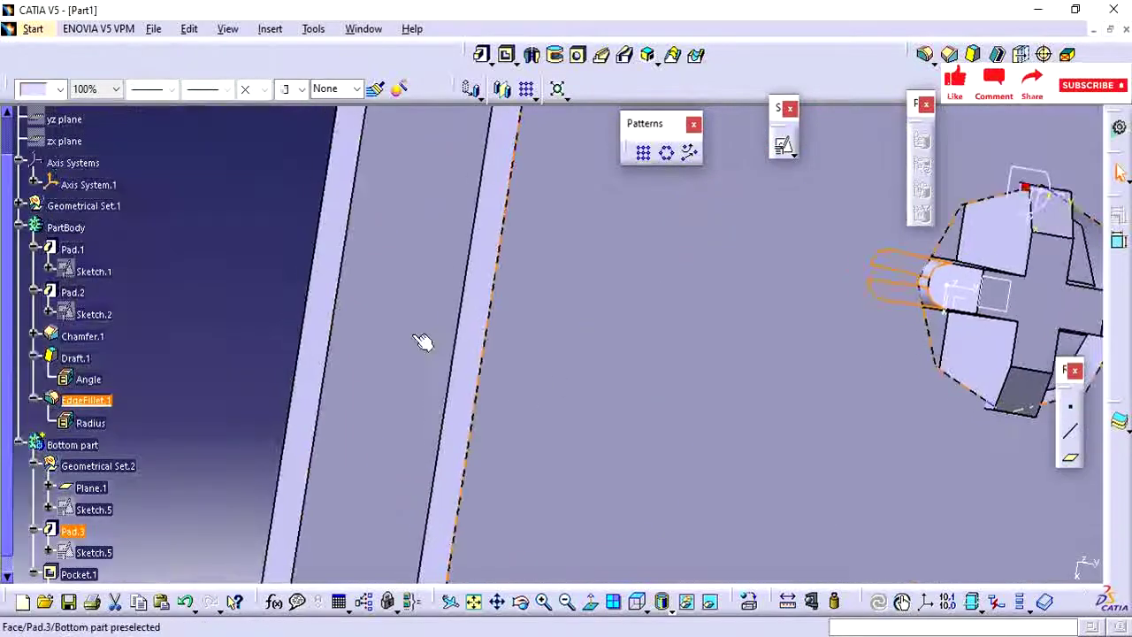
{"action": "middle_click_drag", "start_coordinate": [753, 323], "coordinate": [688, 345]}
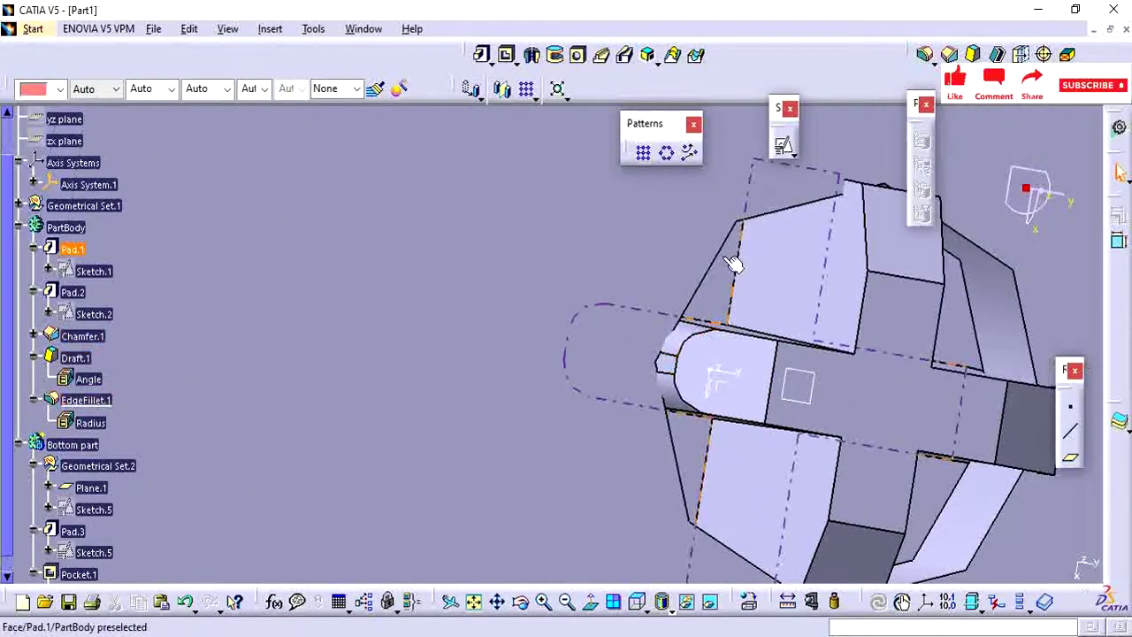
{"action": "middle_click_drag", "start_coordinate": [856, 234], "coordinate": [652, 256]}
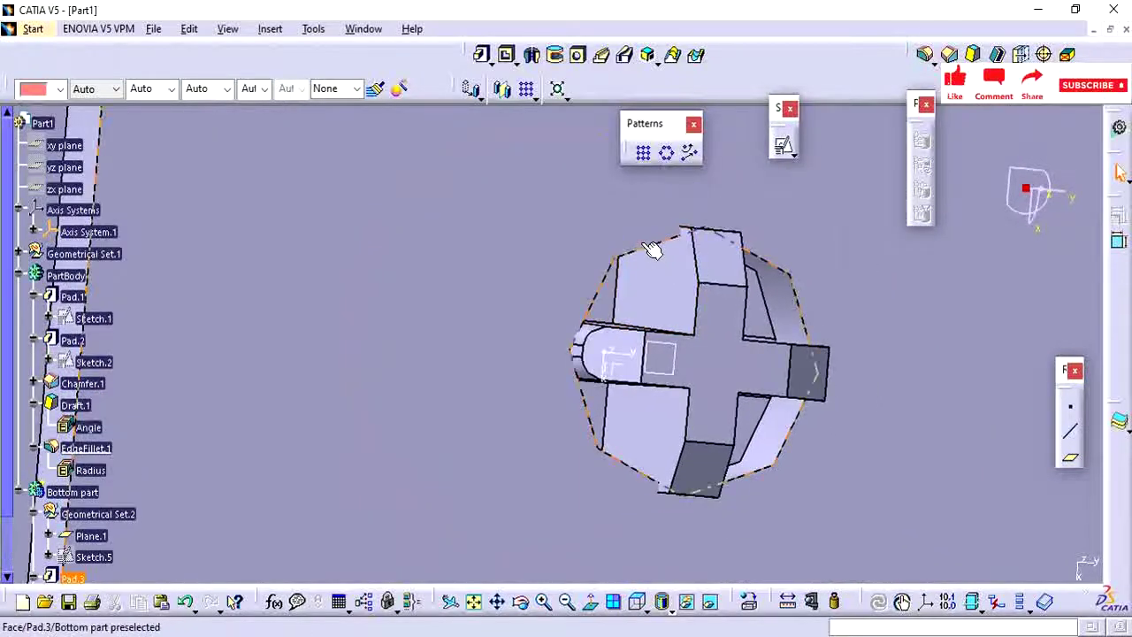
{"action": "middle_click_drag", "start_coordinate": [706, 329], "coordinate": [414, 405]}
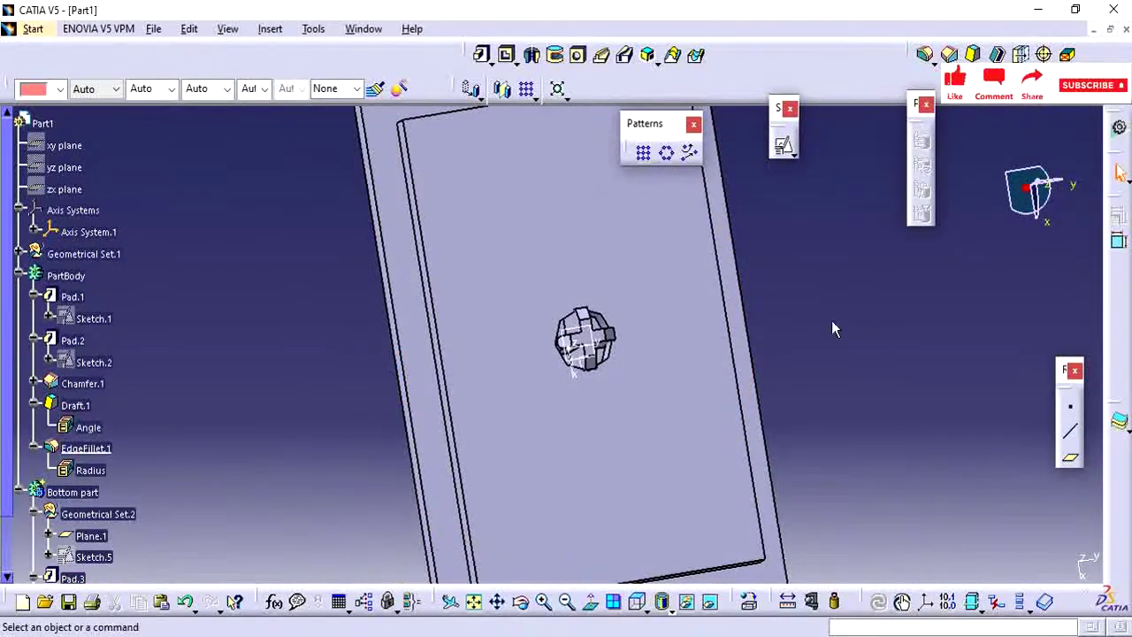
{"action": "double_click", "coordinate": [99, 449]}
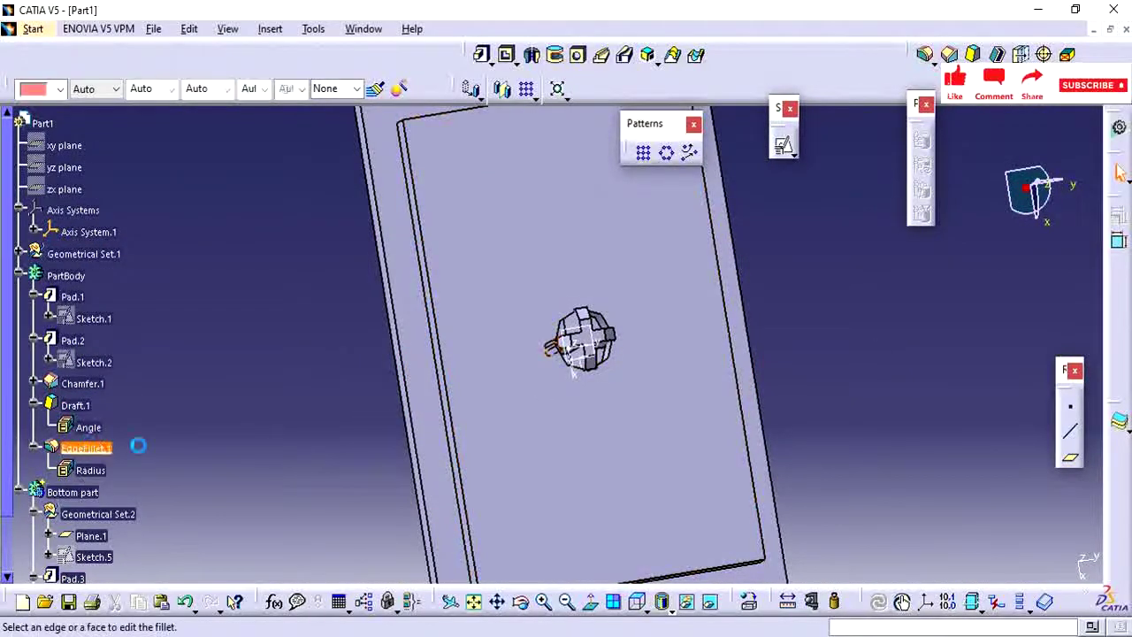
{"action": "middle_click_drag", "start_coordinate": [726, 357], "coordinate": [548, 472]}
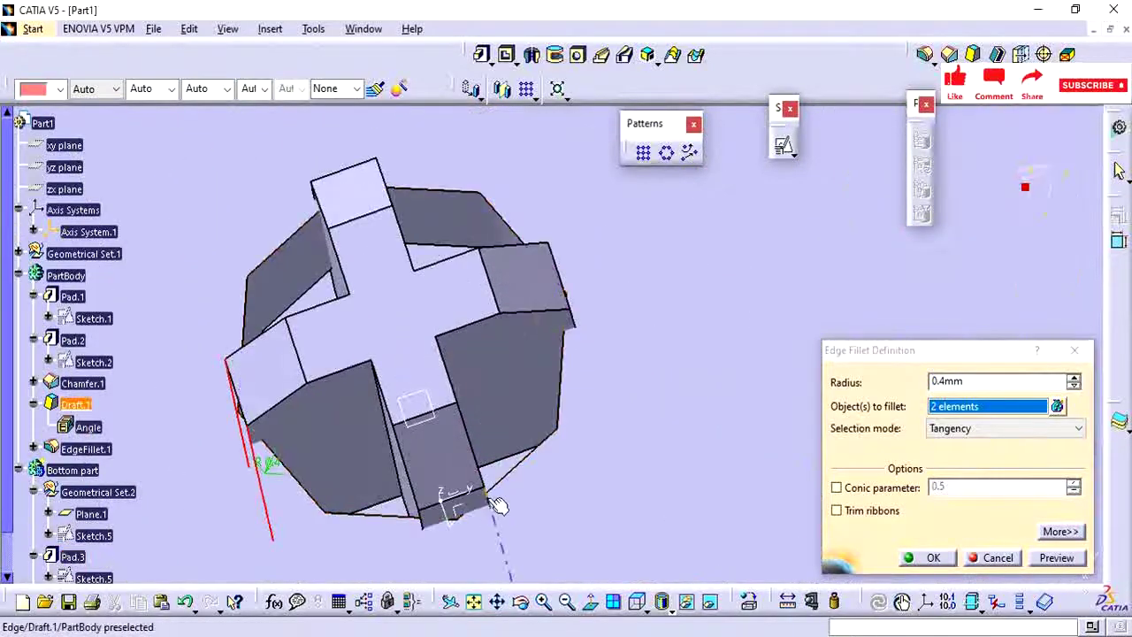
{"action": "left_click", "coordinate": [430, 517]}
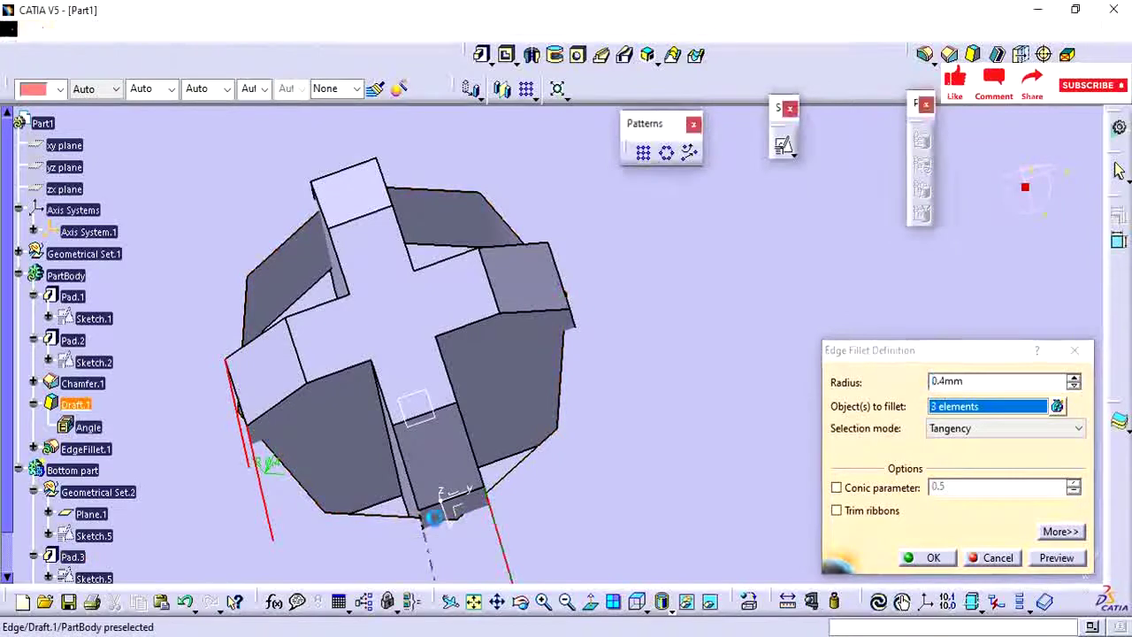
{"action": "left_click", "coordinate": [588, 329]}
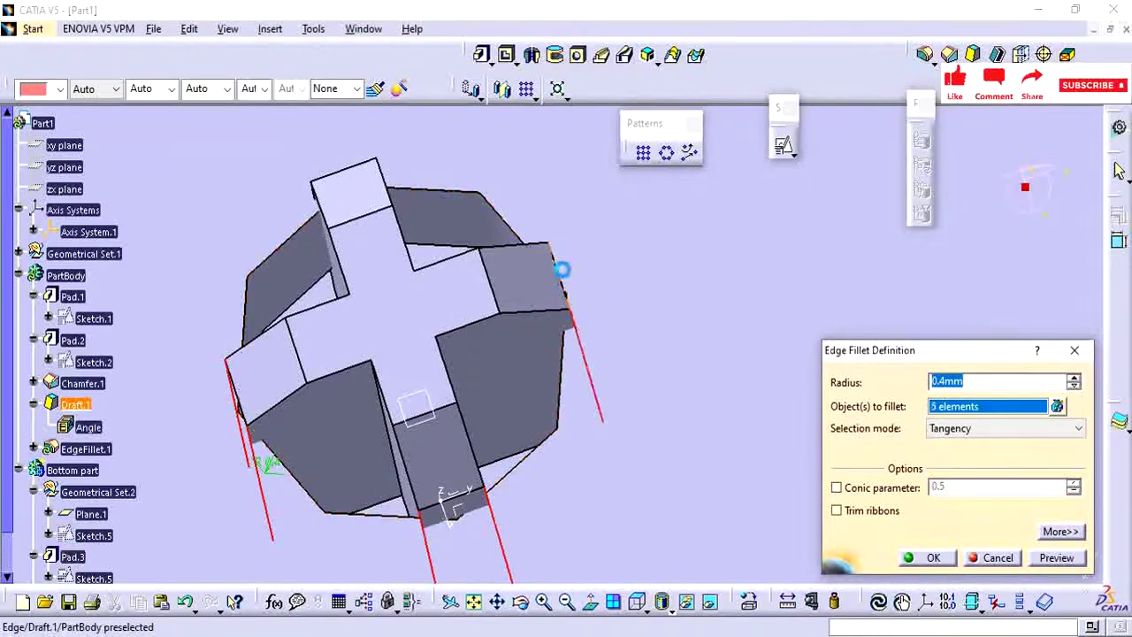
{"action": "middle_click_drag", "start_coordinate": [561, 268], "coordinate": [513, 381]}
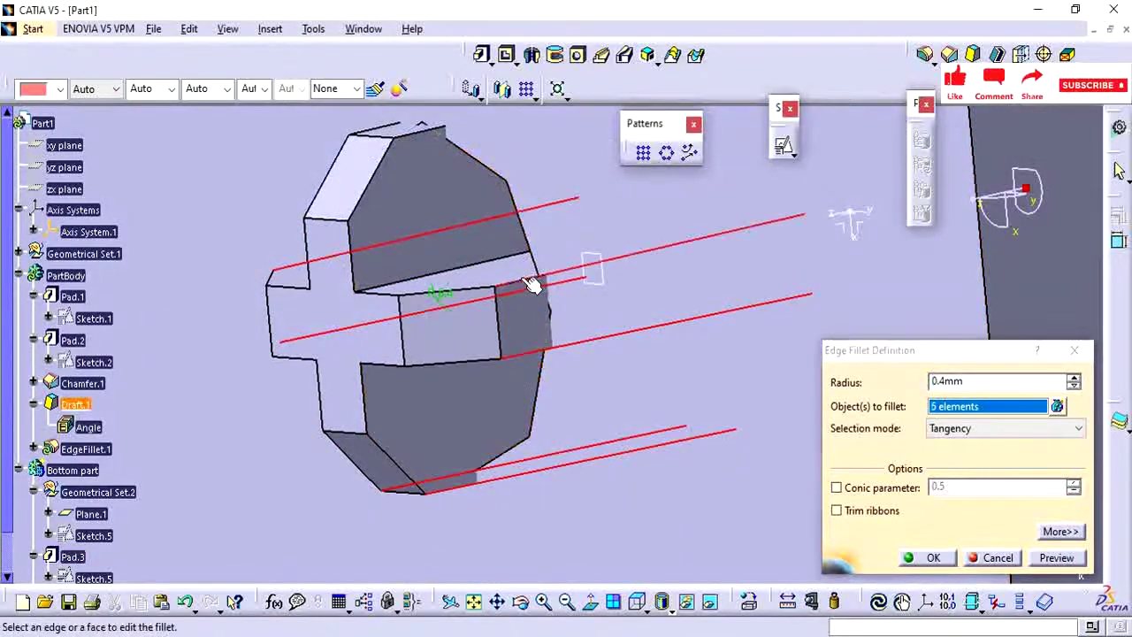
{"action": "left_click", "coordinate": [389, 124]}
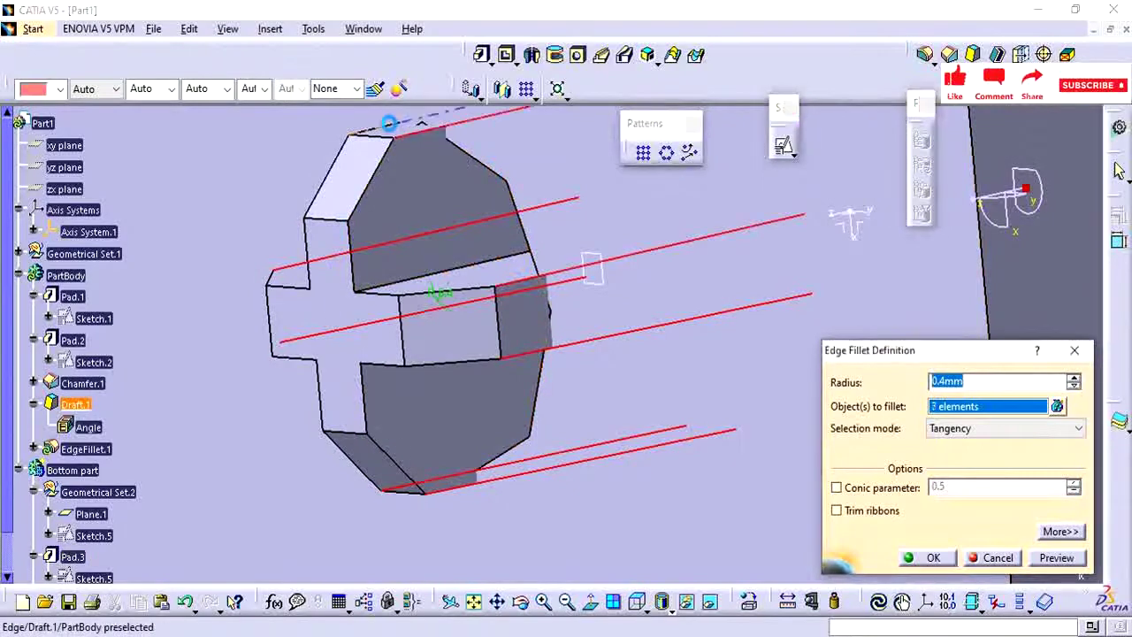
{"action": "left_click", "coordinate": [393, 128]}
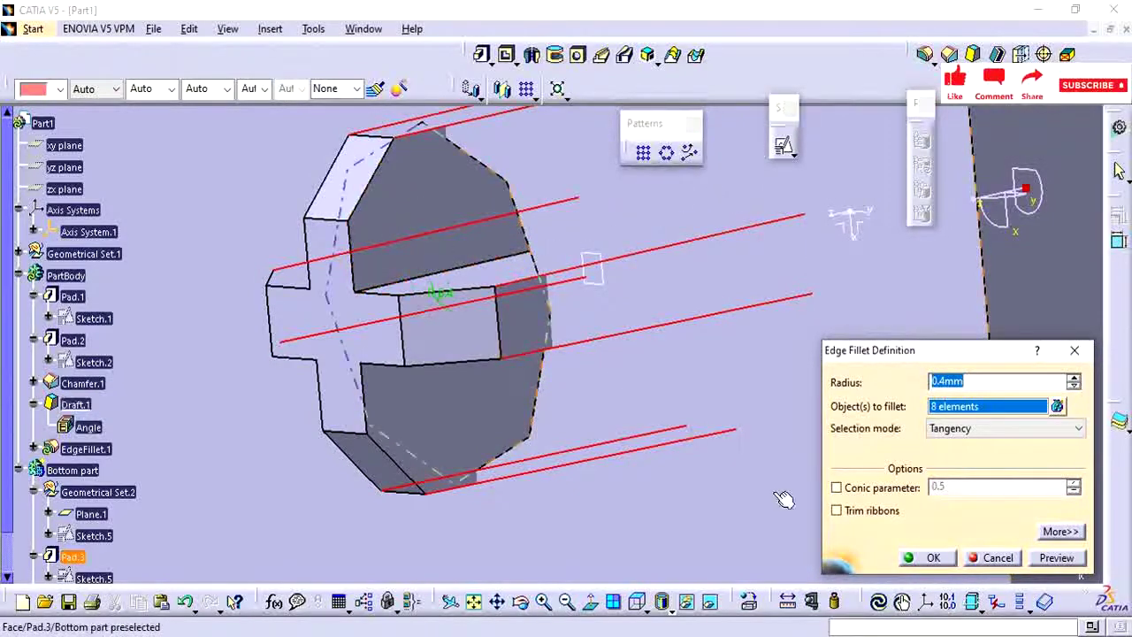
{"action": "left_click", "coordinate": [931, 564]}
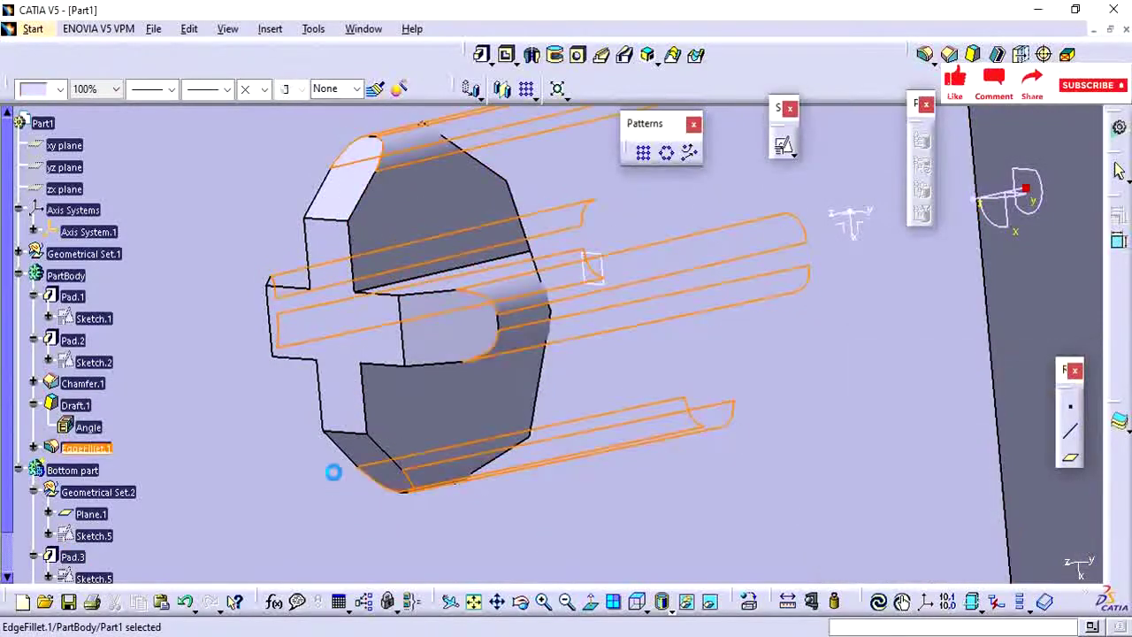
Step: Define Draft.1 as the in-work object again, ahead of the existing edge fillet
{"action": "middle_click_drag", "start_coordinate": [331, 469], "coordinate": [218, 463]}
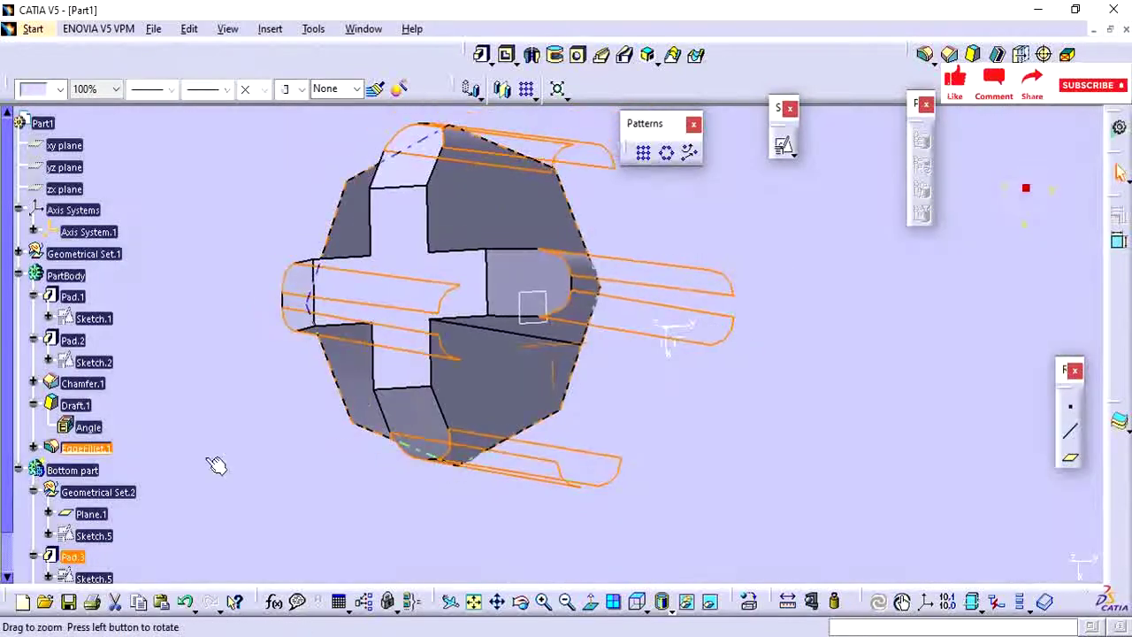
{"action": "right_click", "coordinate": [76, 405]}
{"action": "left_click", "coordinate": [138, 167]}
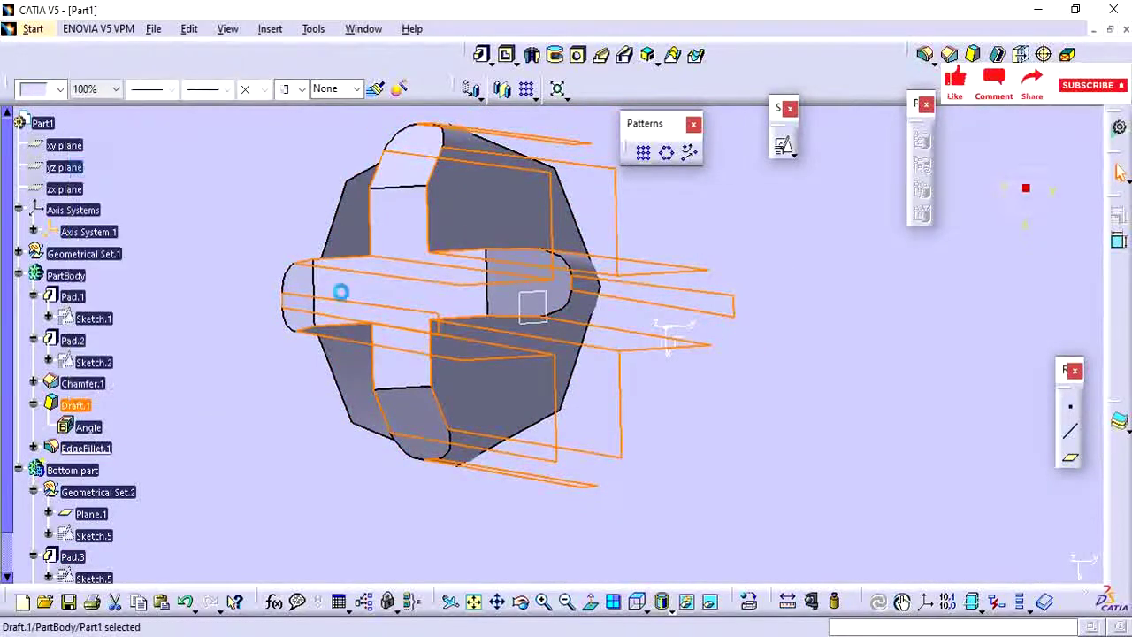
{"action": "middle_click_drag", "start_coordinate": [336, 292], "coordinate": [510, 475]}
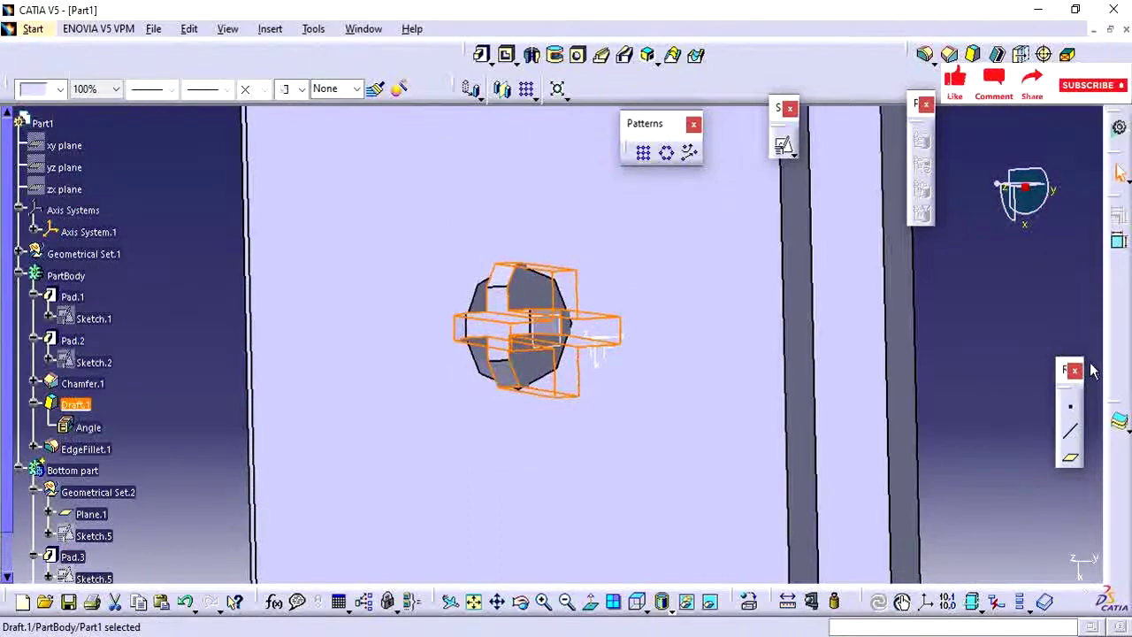
{"action": "left_click", "coordinate": [986, 323]}
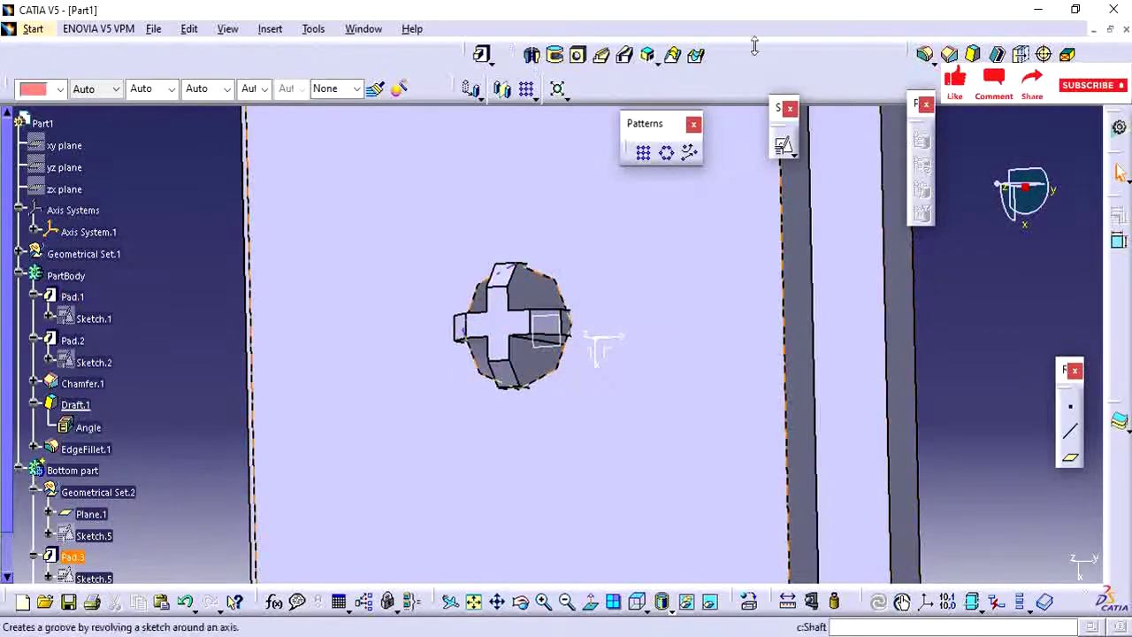
Step: Fillet the inner and outer edges of the sloped chamfer faces on all four post arms with a 0.2 mm radius
{"action": "left_click", "coordinate": [926, 55]}
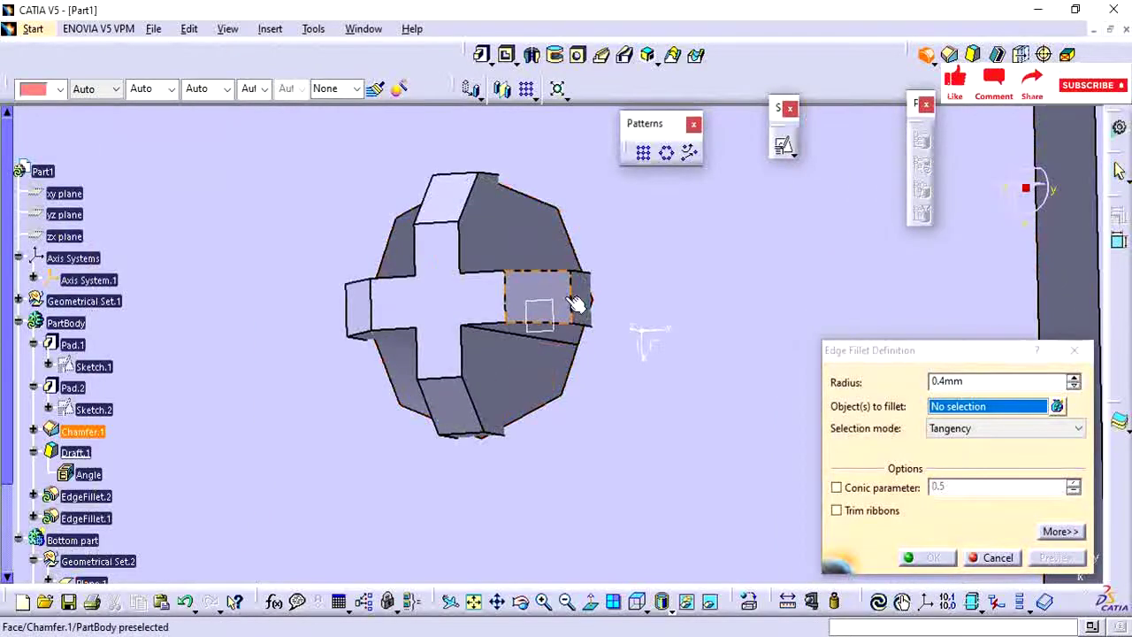
{"action": "left_click", "coordinate": [580, 303]}
{"action": "left_click", "coordinate": [505, 299]}
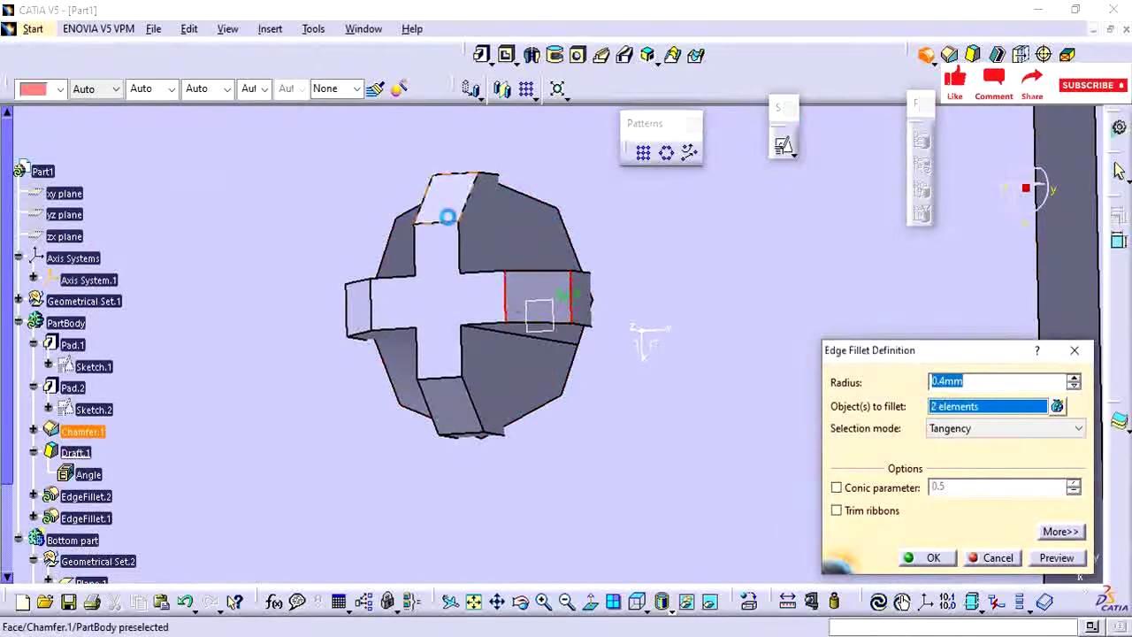
{"action": "left_click", "coordinate": [445, 222]}
{"action": "left_click", "coordinate": [455, 175]}
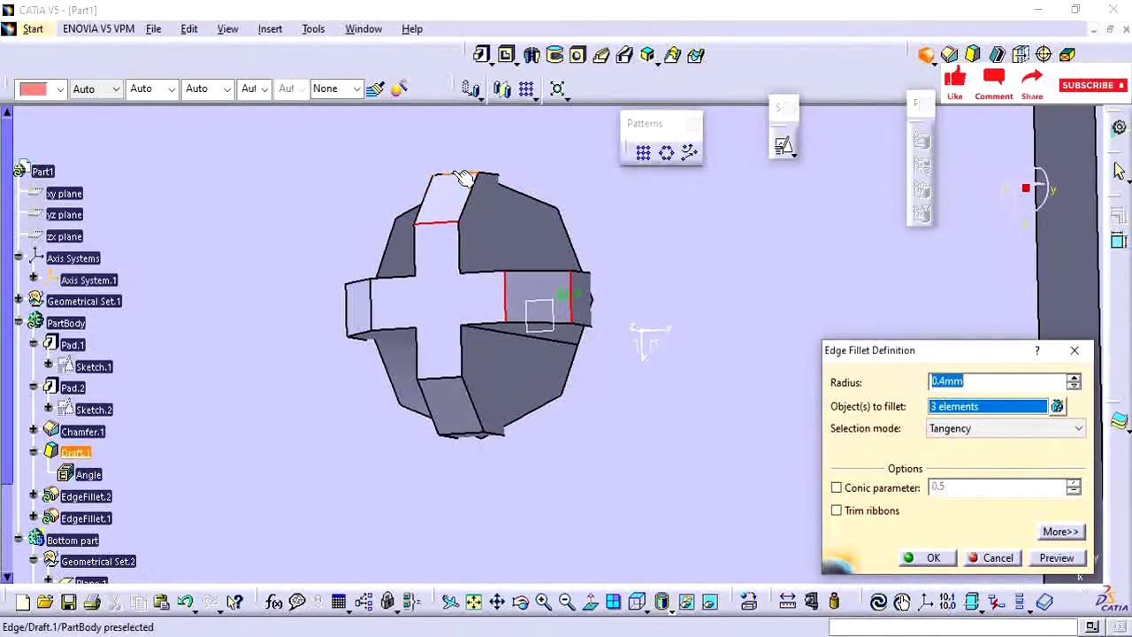
{"action": "left_click", "coordinate": [360, 304]}
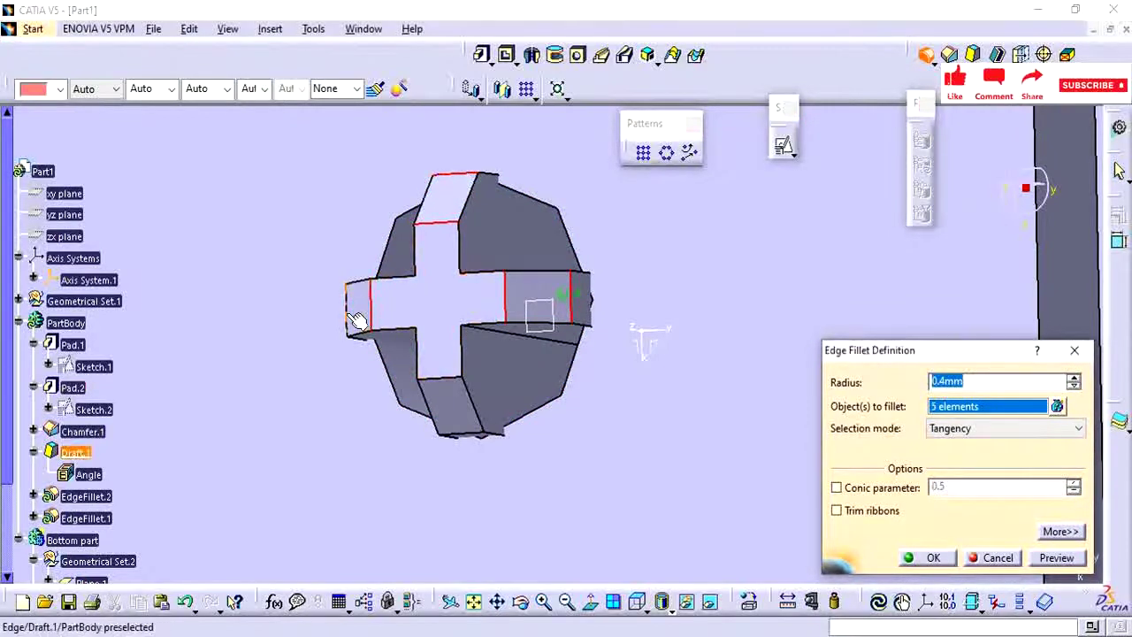
{"action": "left_click", "coordinate": [348, 323]}
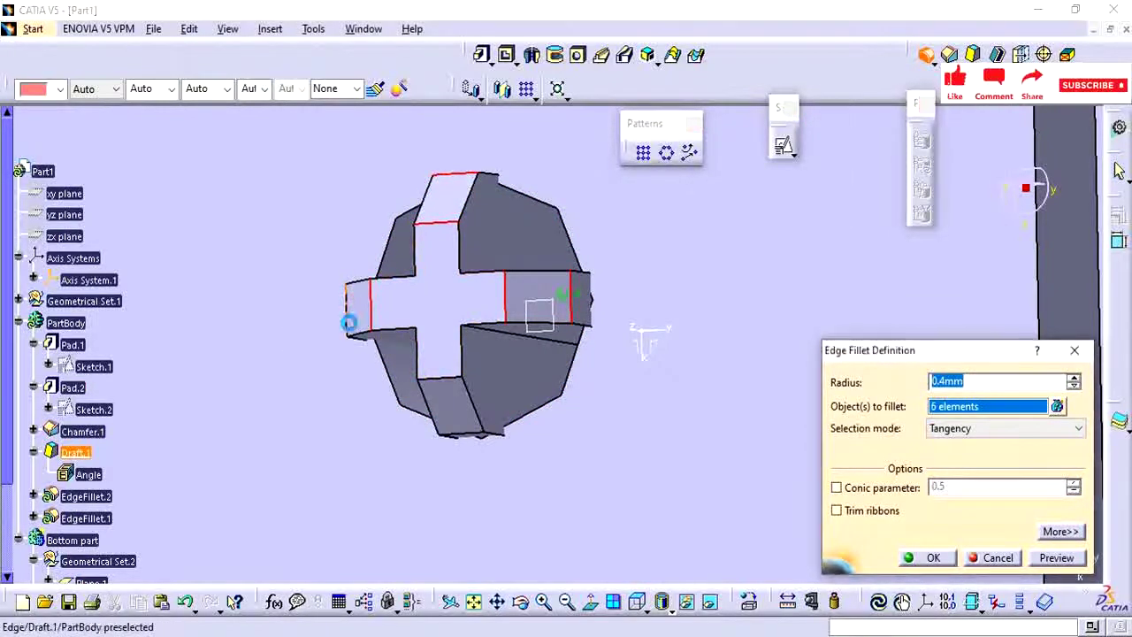
{"action": "left_click", "coordinate": [434, 381]}
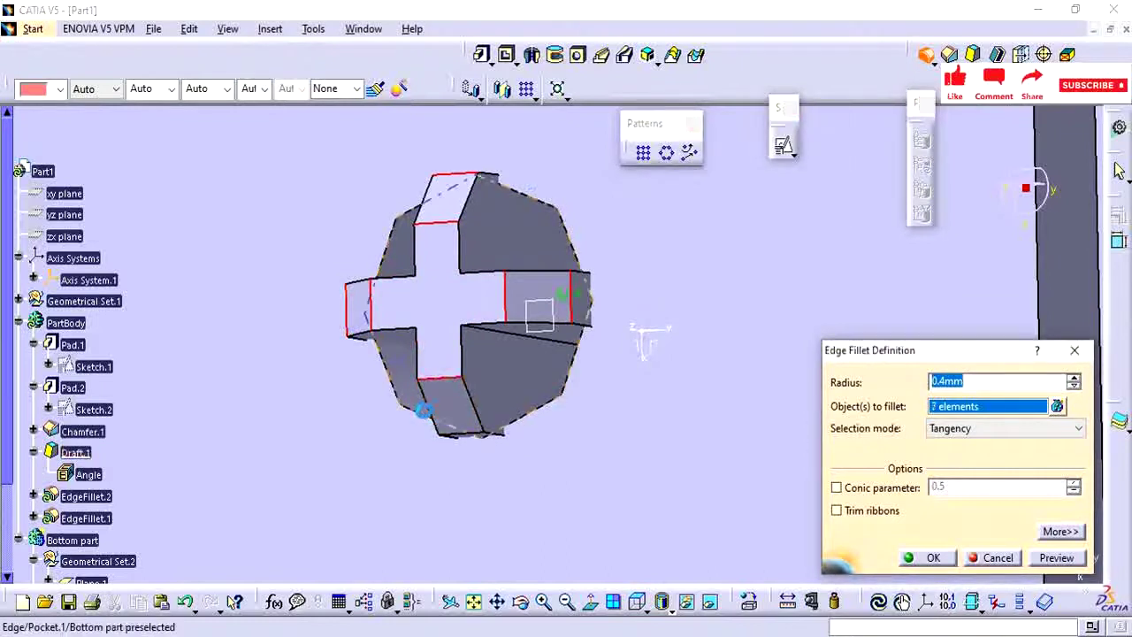
{"action": "left_click", "coordinate": [468, 434]}
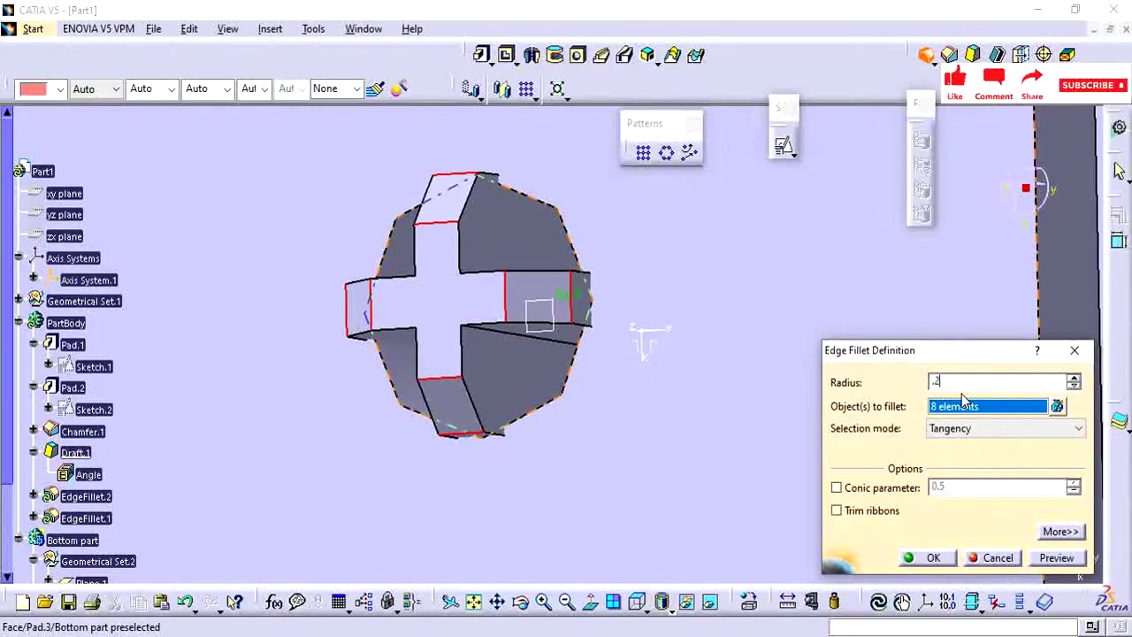
{"action": "key", "text": "Return"}
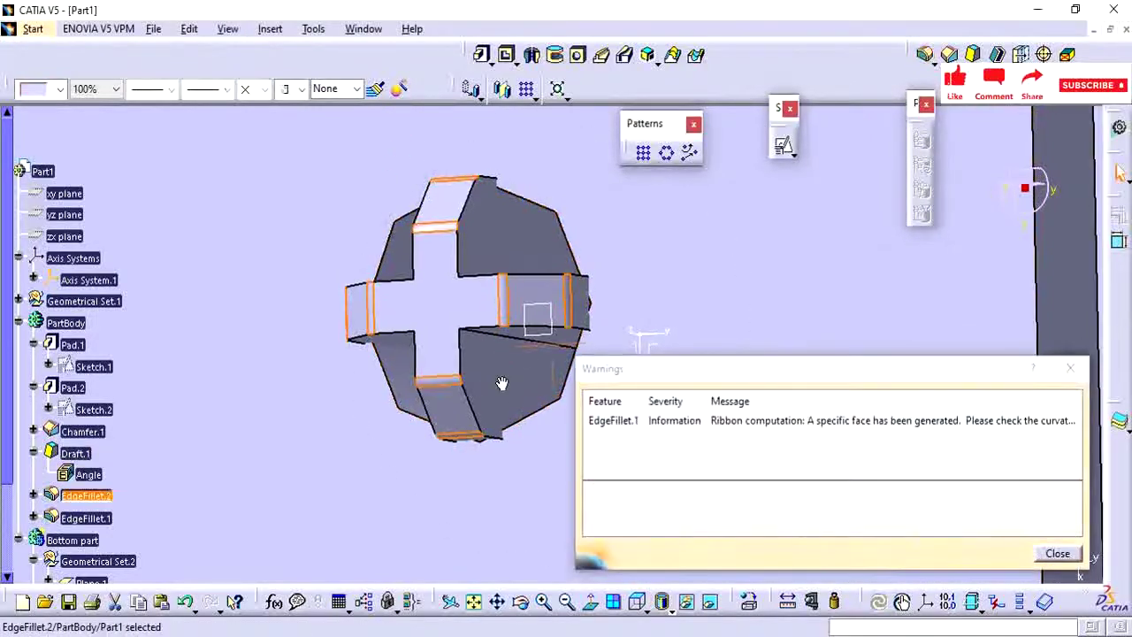
{"action": "left_click", "coordinate": [1058, 553]}
Step: Define EdgeFillet.1 in the PartBody as the in-work object
{"action": "left_click", "coordinate": [7, 574]}
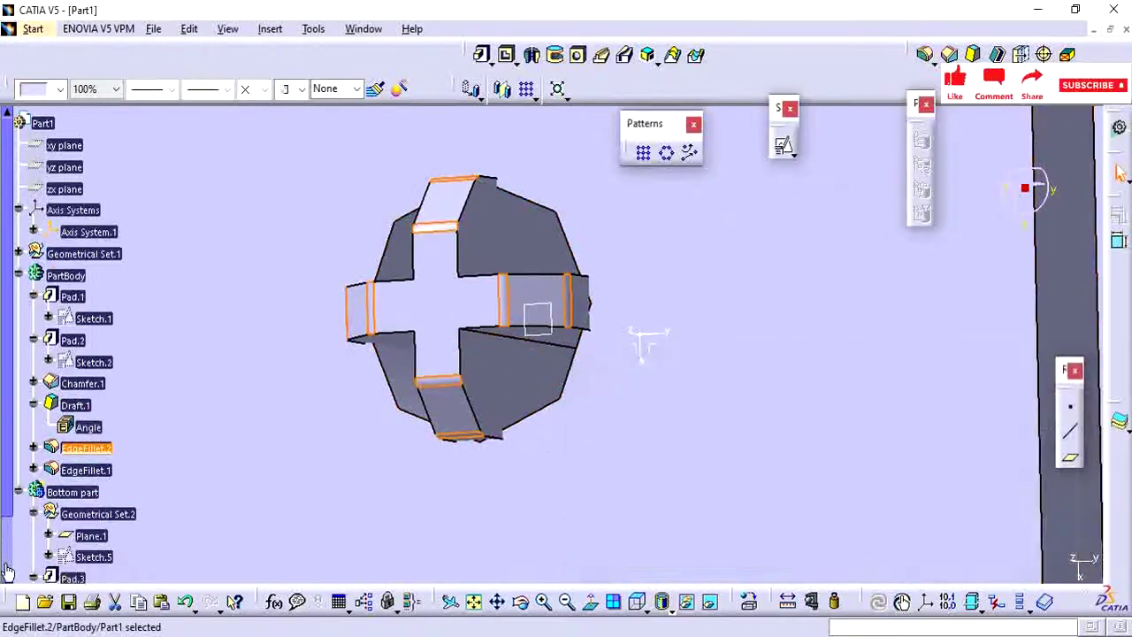
{"action": "right_click", "coordinate": [96, 478]}
{"action": "left_click", "coordinate": [150, 233]}
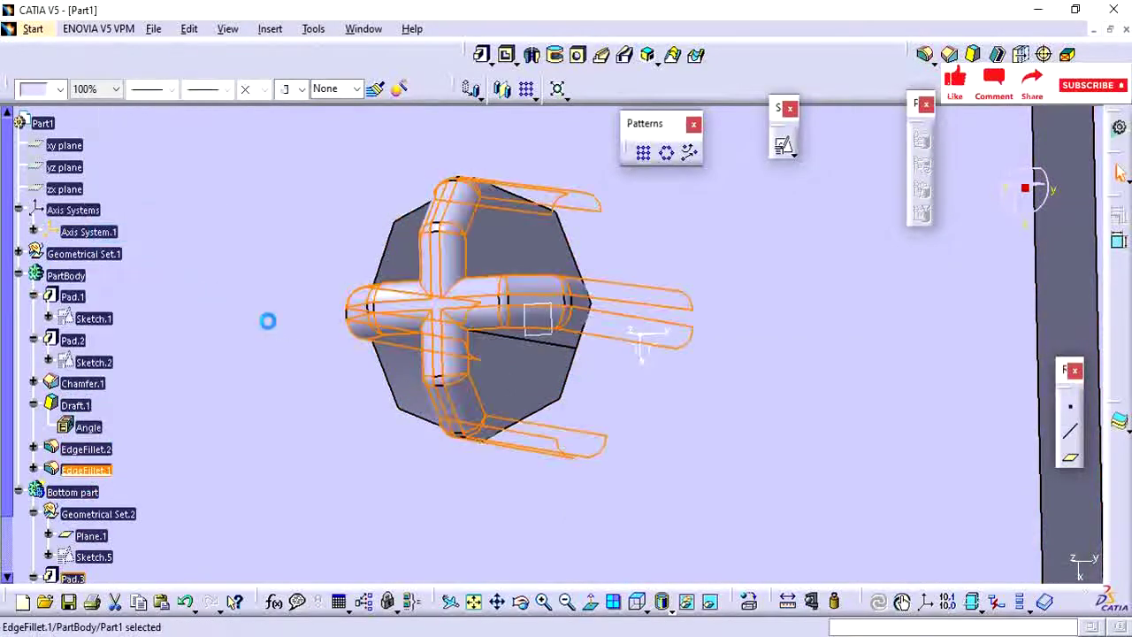
Step: Examine the filleted cross-shaped post and its fit in the Bottom part's hole from several viewing angles
{"action": "middle_click_drag", "start_coordinate": [396, 392], "coordinate": [430, 503]}
{"action": "middle_click_drag", "start_coordinate": [539, 438], "coordinate": [613, 292]}
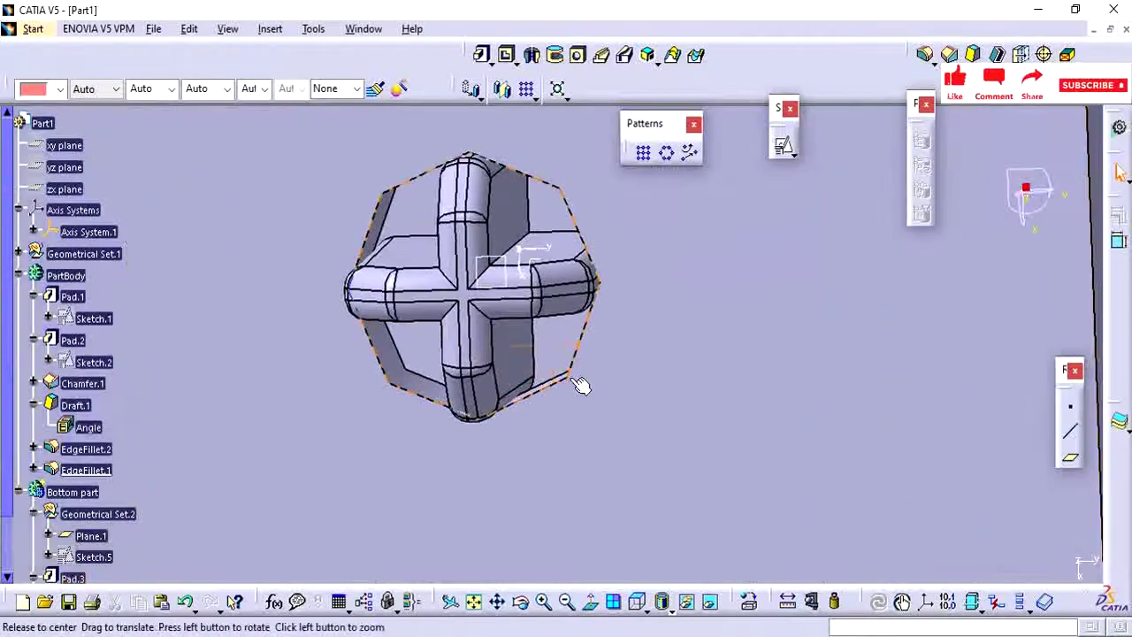
{"action": "middle_click_drag", "start_coordinate": [580, 384], "coordinate": [586, 343]}
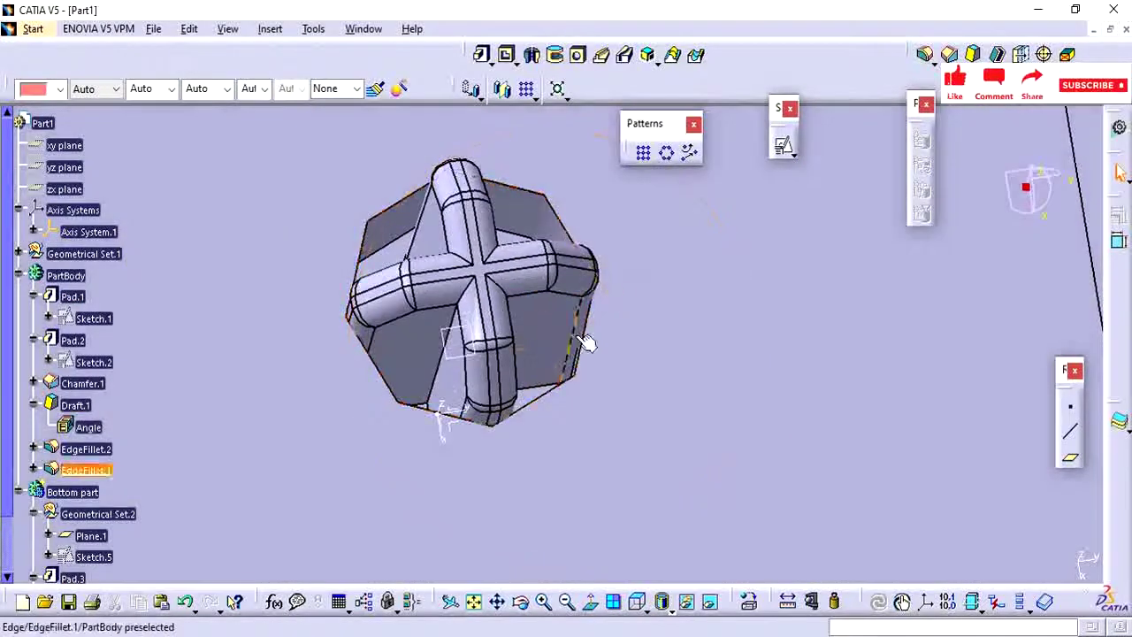
{"action": "middle_click_drag", "start_coordinate": [557, 396], "coordinate": [581, 430]}
{"action": "middle_click_drag", "start_coordinate": [607, 310], "coordinate": [902, 378]}
{"action": "middle_click_drag", "start_coordinate": [626, 391], "coordinate": [682, 362]}
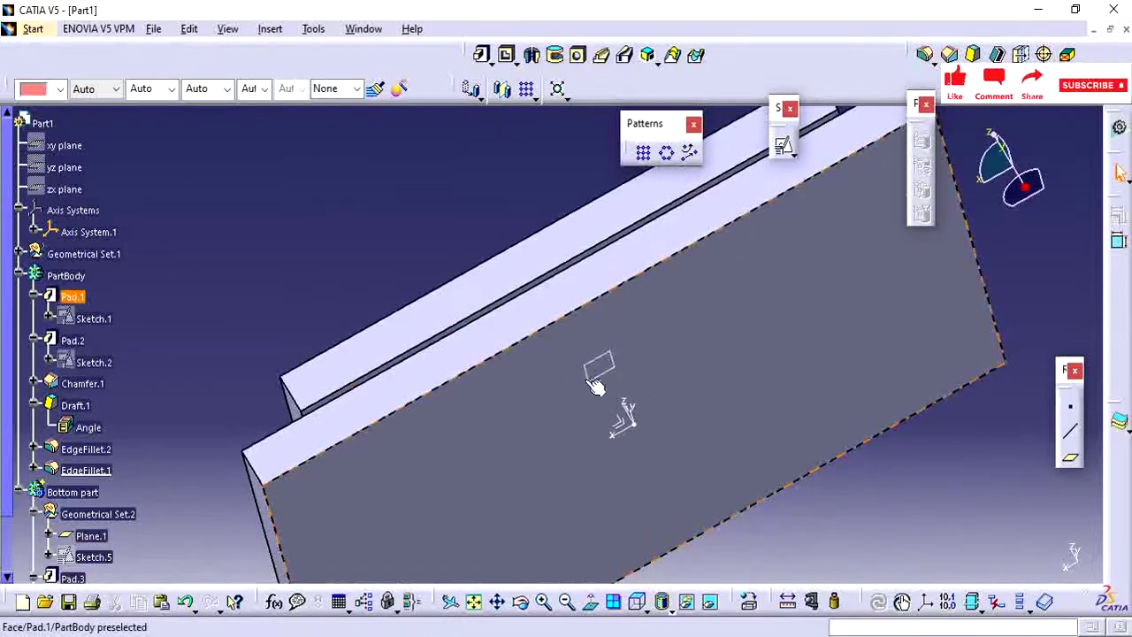
{"action": "middle_click_drag", "start_coordinate": [577, 393], "coordinate": [420, 502]}
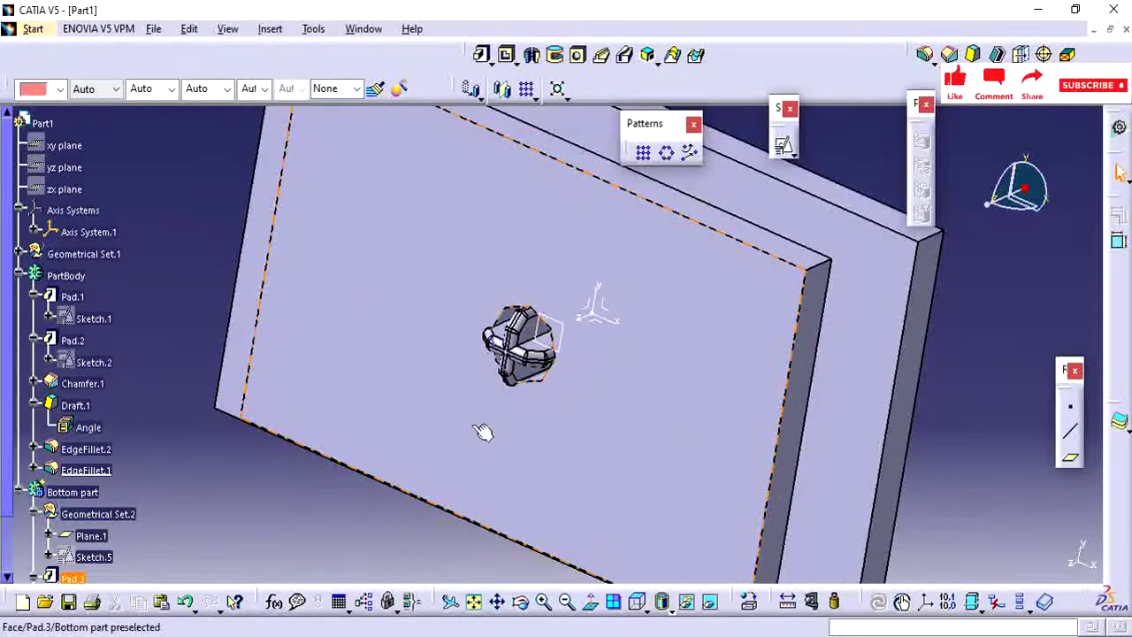
{"action": "middle_click_drag", "start_coordinate": [483, 431], "coordinate": [597, 451]}
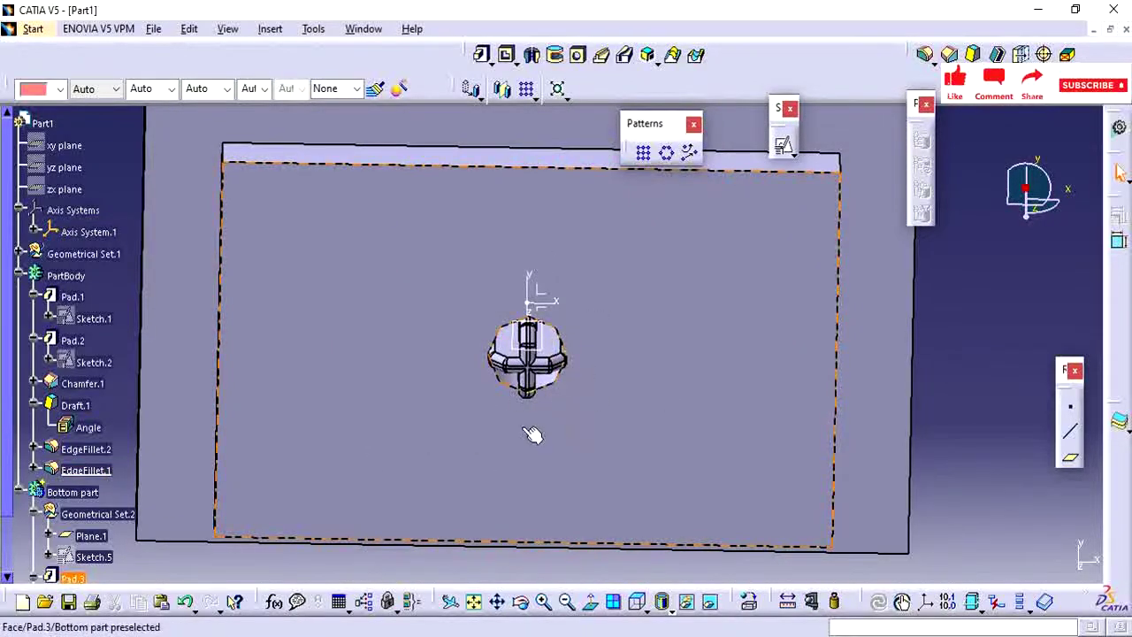
{"action": "middle_click_drag", "start_coordinate": [557, 466], "coordinate": [794, 270]}
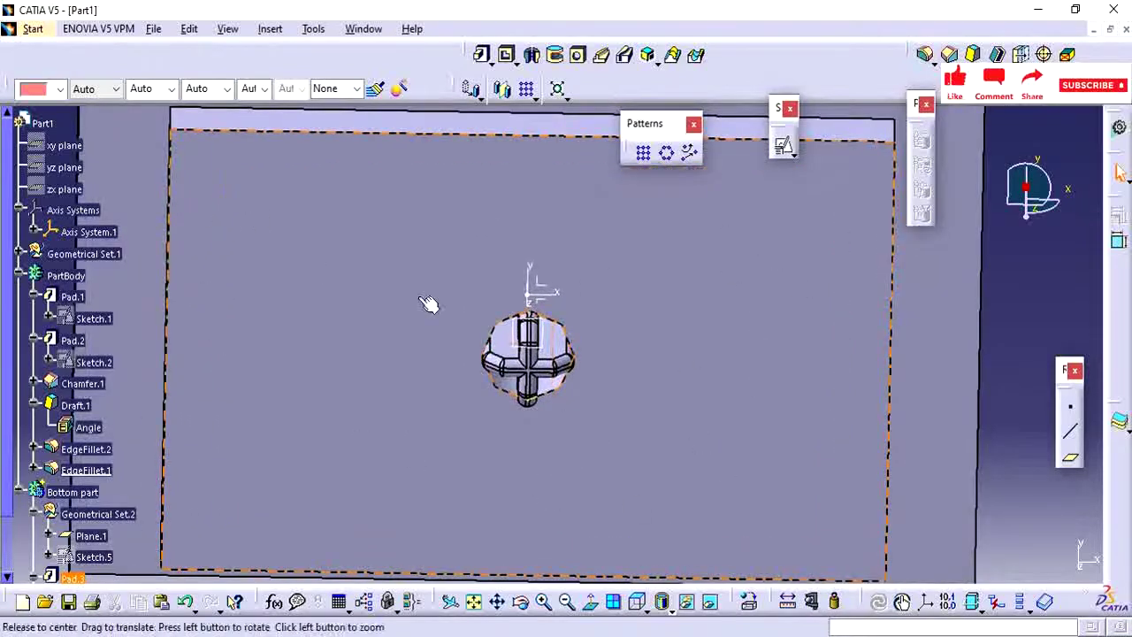
{"action": "middle_click_drag", "start_coordinate": [430, 305], "coordinate": [787, 359]}
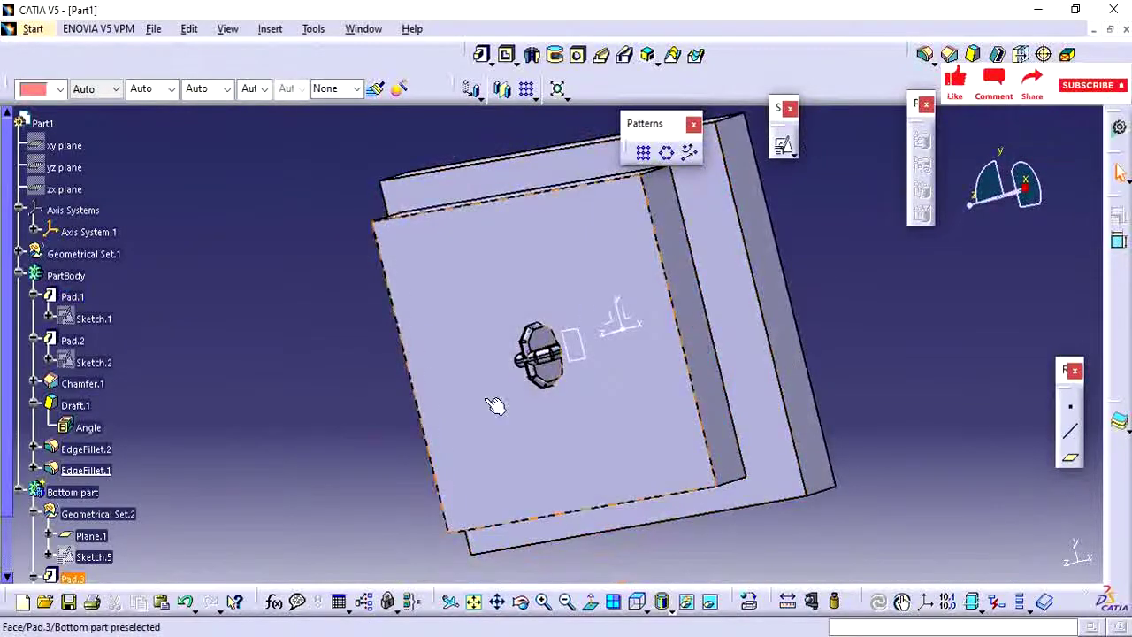
Step: Set the 3D display accuracy to Proportional in the display performance options
{"action": "middle_click_drag", "start_coordinate": [508, 404], "coordinate": [609, 358]}
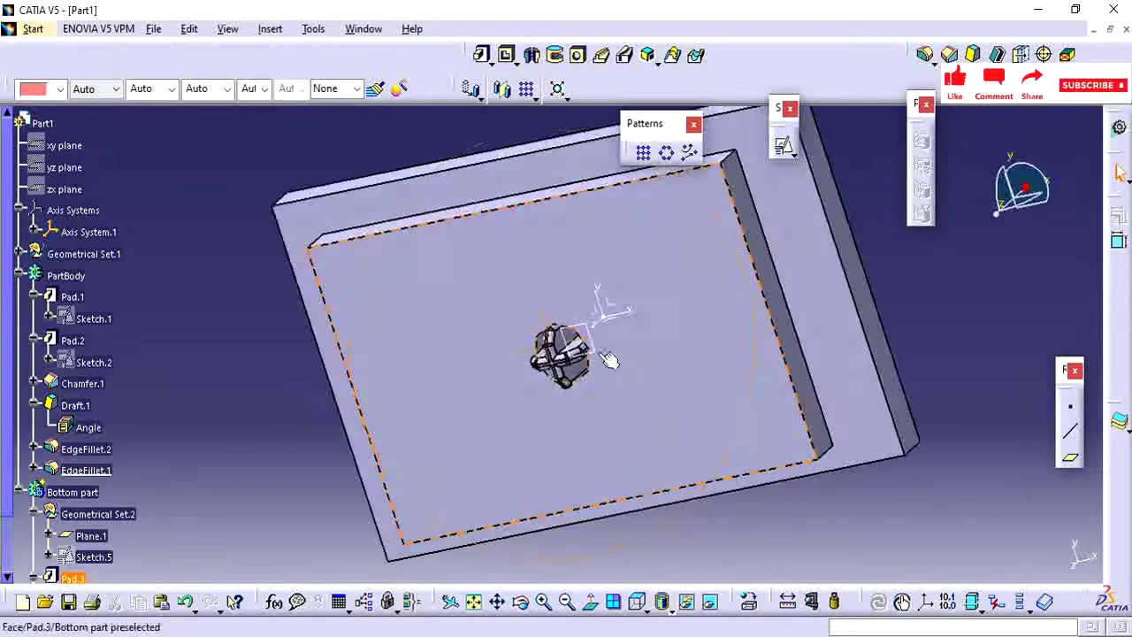
{"action": "middle_click_drag", "start_coordinate": [551, 413], "coordinate": [505, 192]}
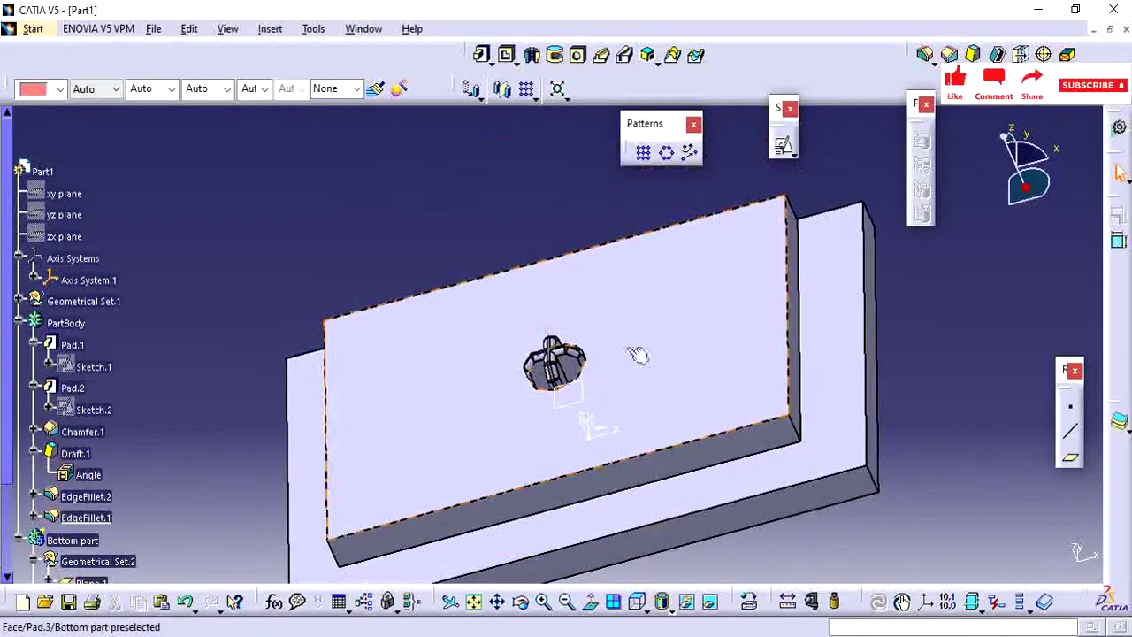
{"action": "middle_click_drag", "start_coordinate": [387, 345], "coordinate": [561, 342]}
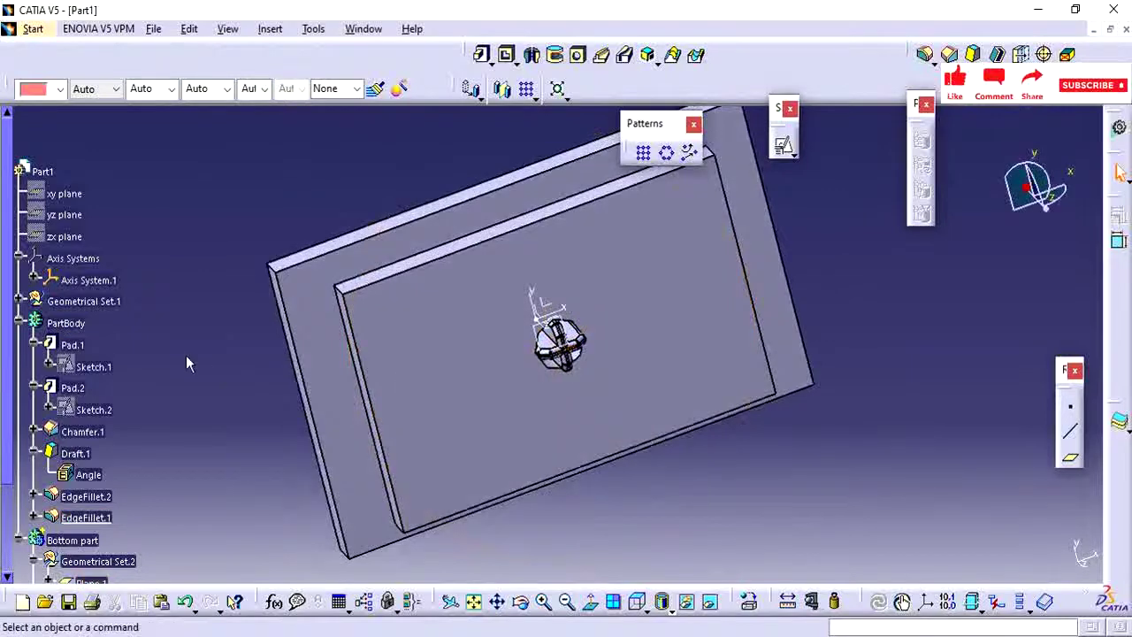
{"action": "scroll", "coordinate": [190, 343], "scroll_direction": "down", "scroll_amount": 2}
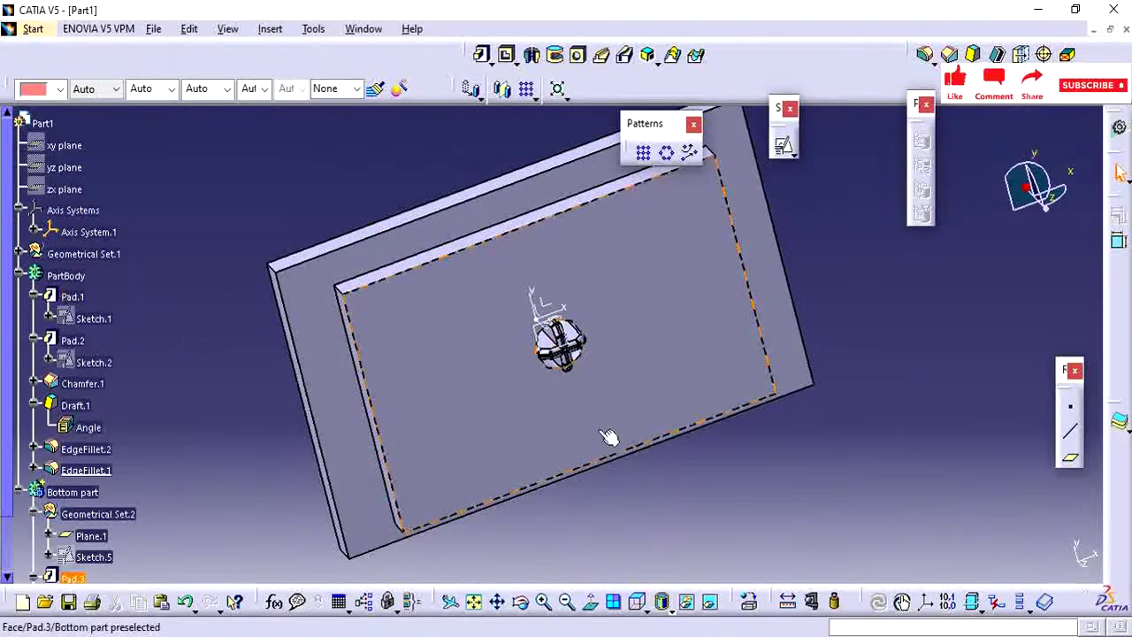
{"action": "middle_click_drag", "start_coordinate": [607, 437], "coordinate": [458, 379]}
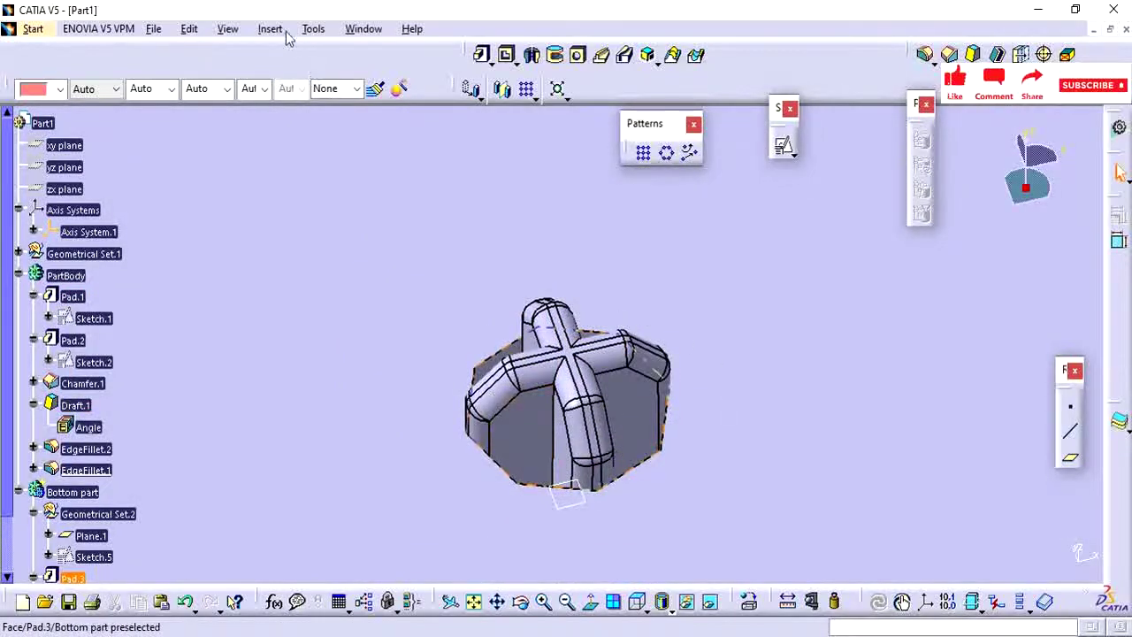
{"action": "left_click", "coordinate": [314, 29]}
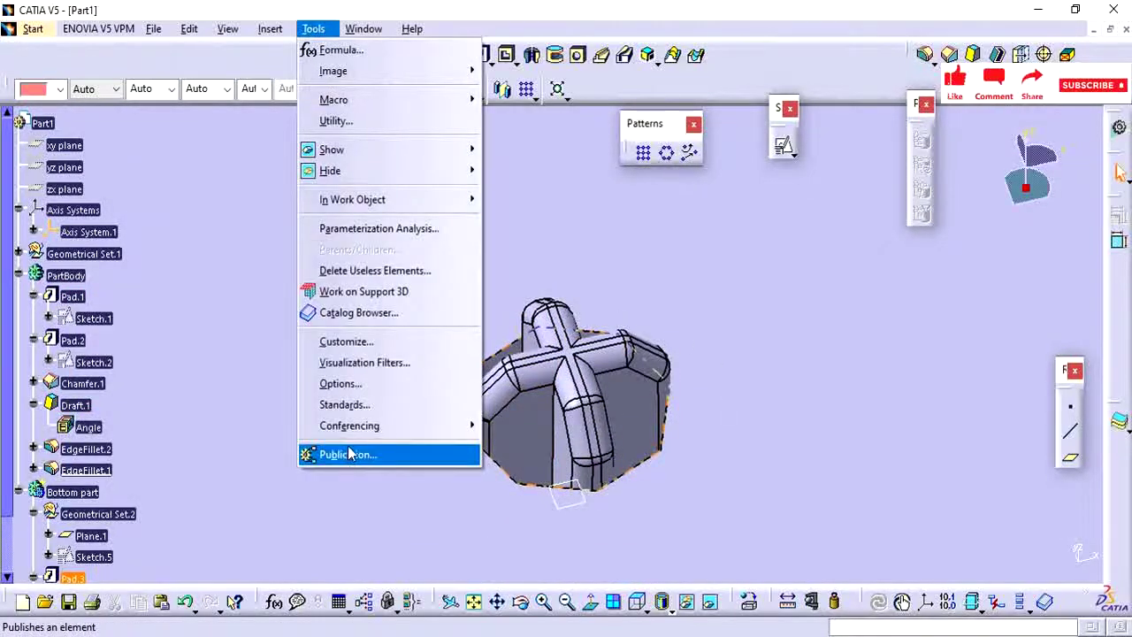
{"action": "left_click", "coordinate": [365, 385]}
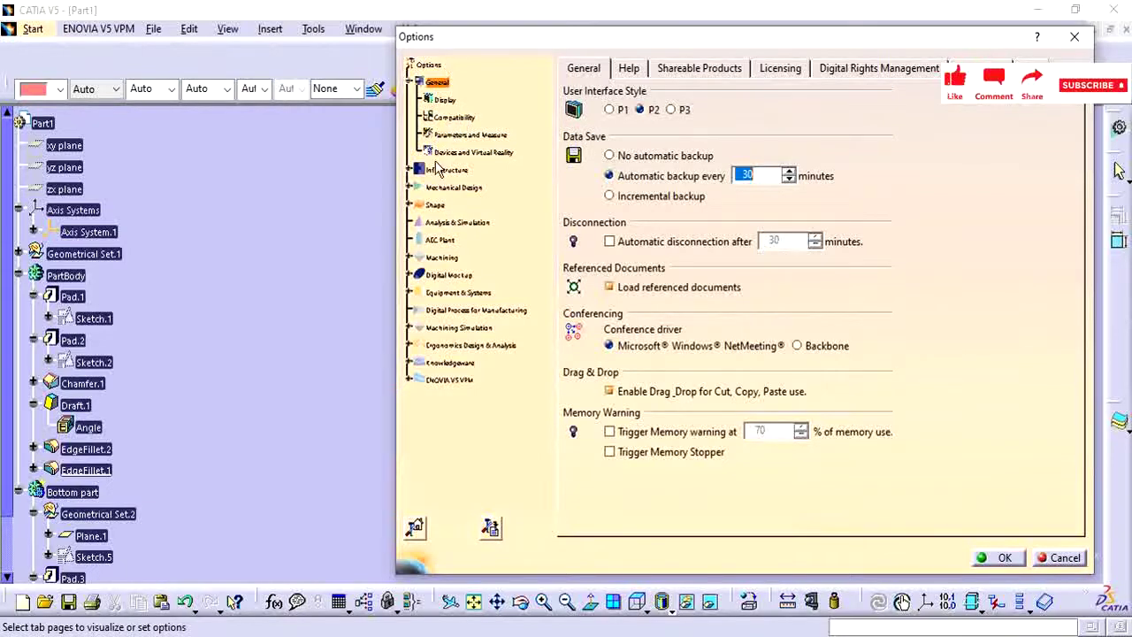
{"action": "left_click", "coordinate": [449, 98]}
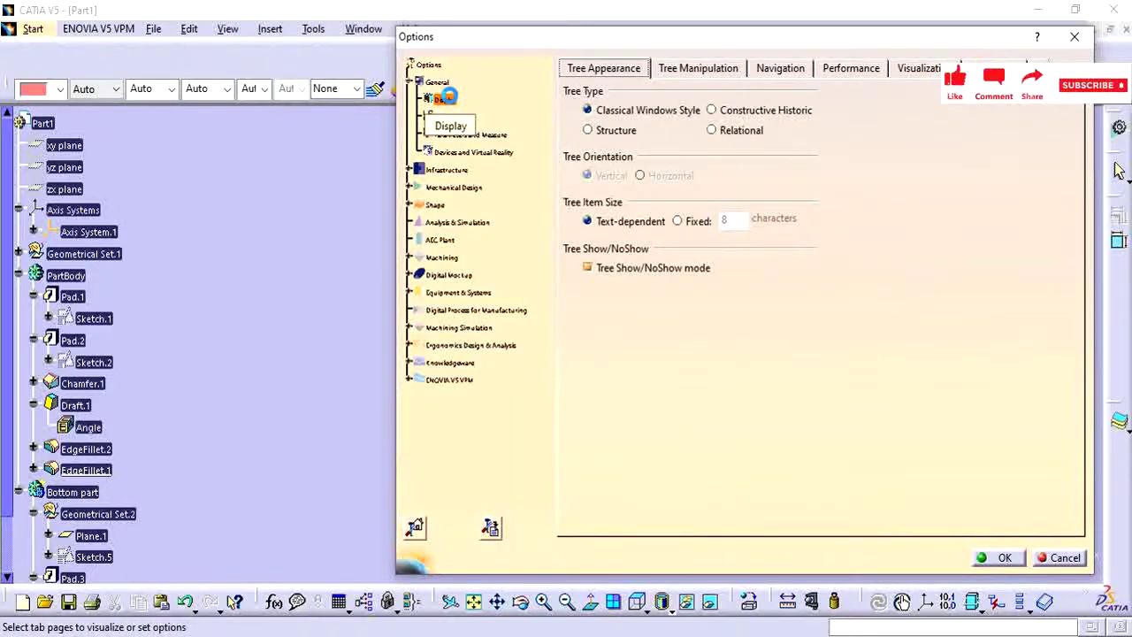
{"action": "left_click", "coordinate": [851, 68]}
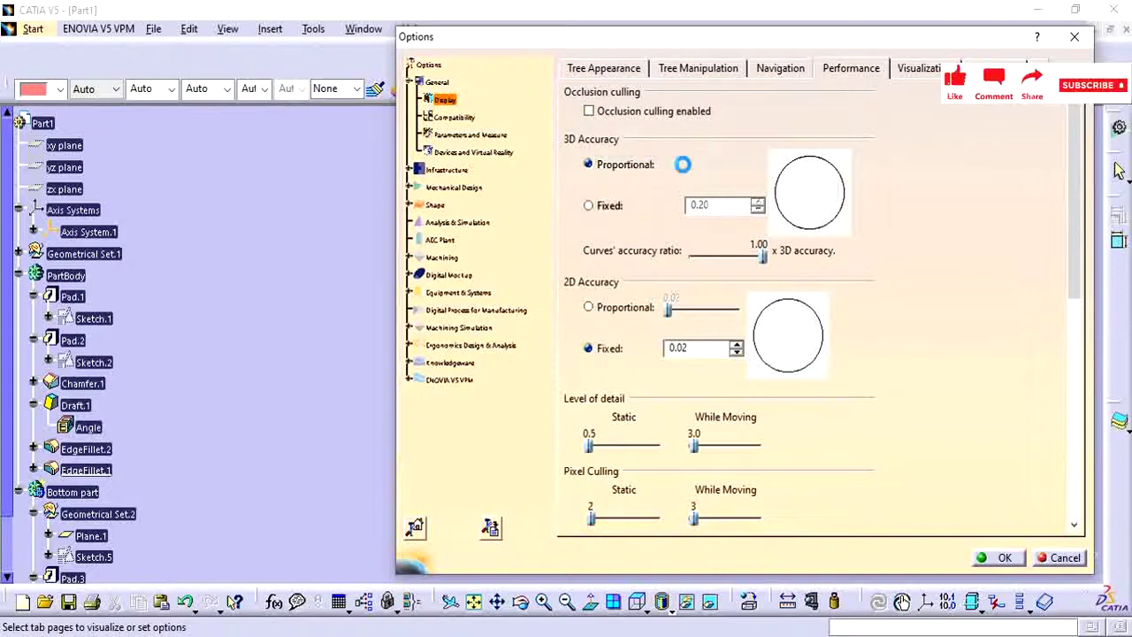
{"action": "left_click", "coordinate": [1004, 559]}
Step: Inspect the displayed roundness of the Bottom part's hole around the cross-shaped post from several angles
{"action": "middle_click_drag", "start_coordinate": [720, 394], "coordinate": [635, 331]}
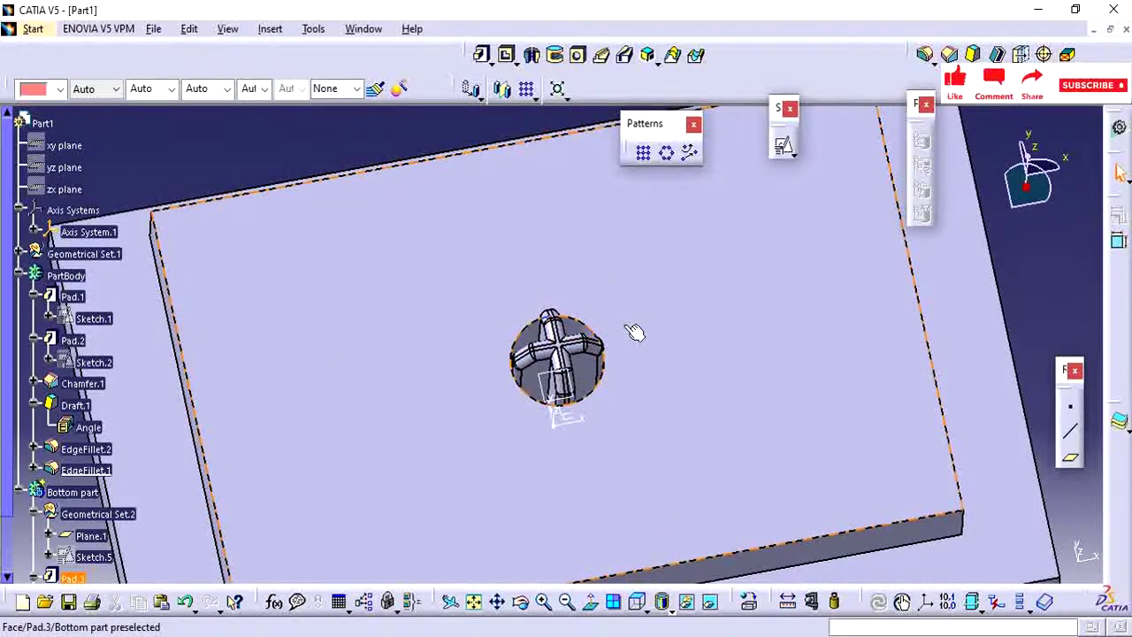
{"action": "middle_click_drag", "start_coordinate": [855, 351], "coordinate": [824, 374]}
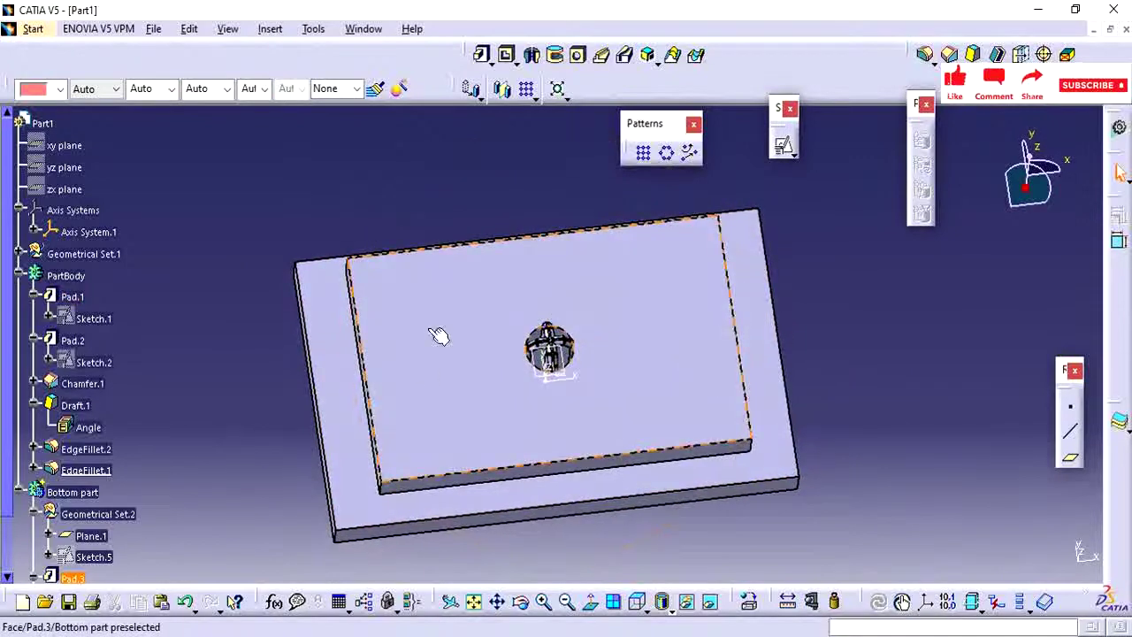
{"action": "middle_click_drag", "start_coordinate": [586, 419], "coordinate": [734, 355]}
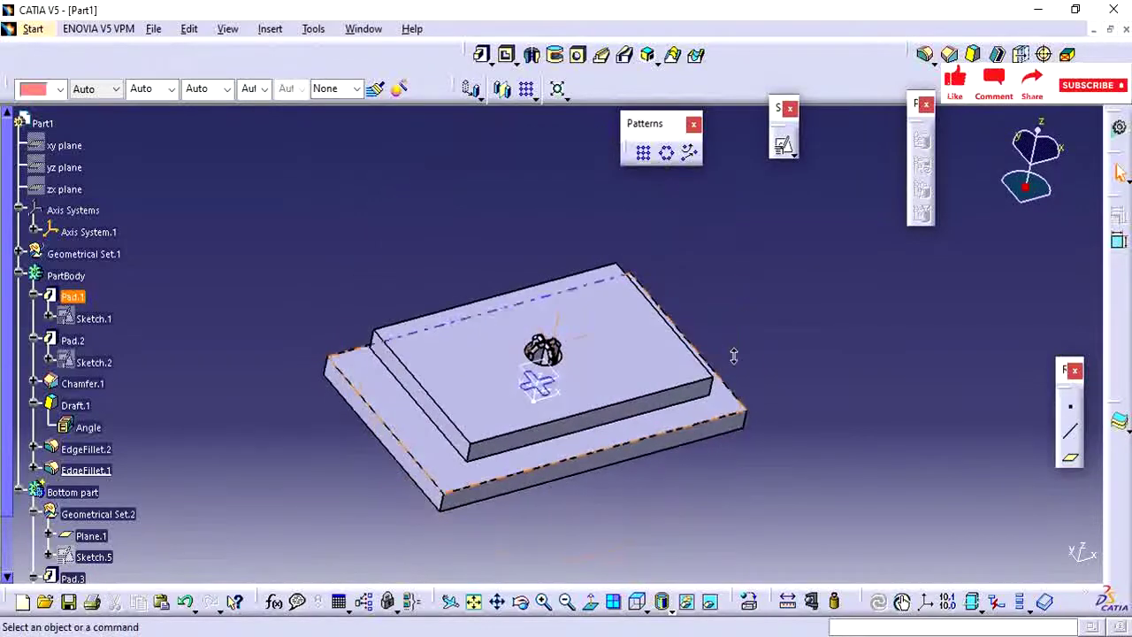
{"action": "middle_click_drag", "start_coordinate": [535, 246], "coordinate": [587, 133]}
{"action": "middle_click_drag", "start_coordinate": [646, 409], "coordinate": [500, 580]}
{"action": "middle_click_drag", "start_coordinate": [571, 374], "coordinate": [566, 327]}
Step: Show the hidden sketch of the Bottom part's Pocket.1 and open it for editing
{"action": "scroll", "coordinate": [128, 411], "scroll_direction": "down", "scroll_amount": 3}
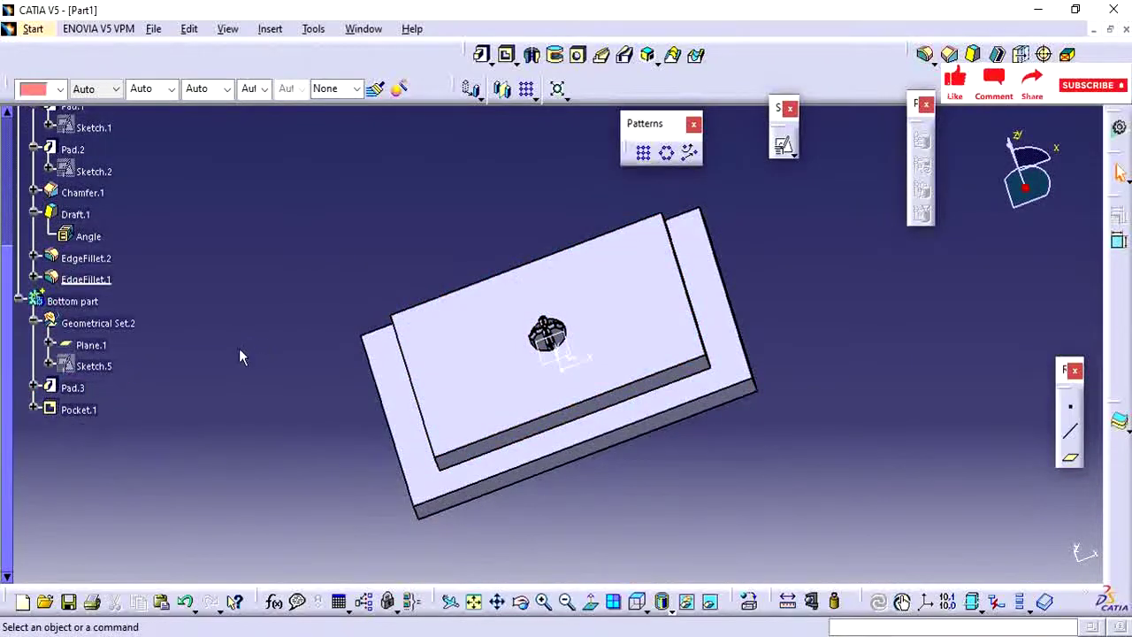
{"action": "left_click", "coordinate": [33, 408]}
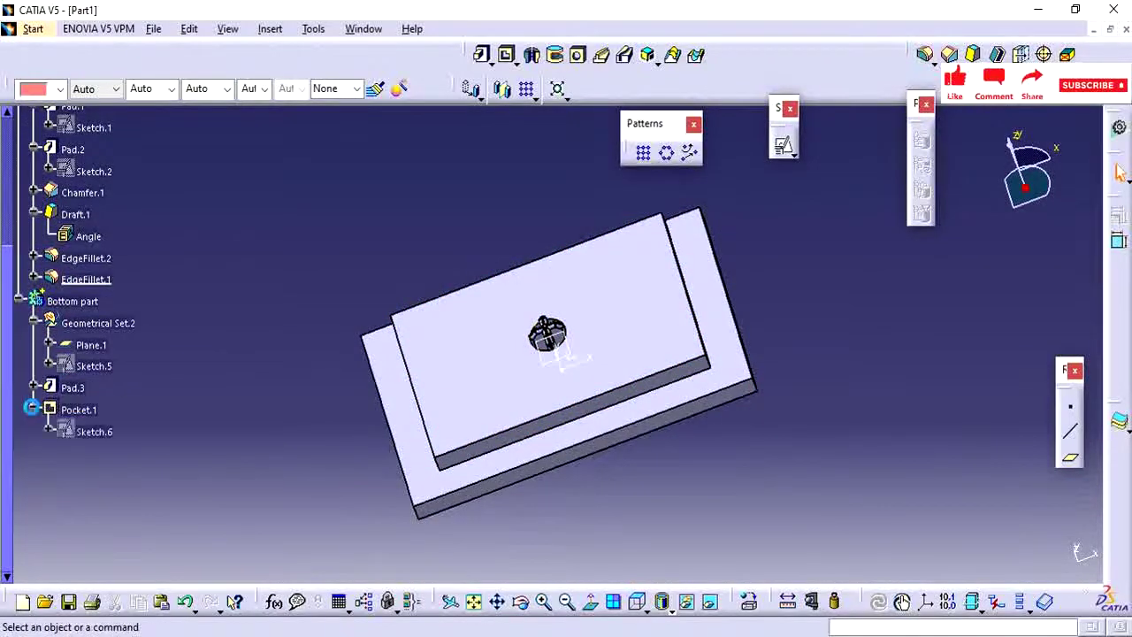
{"action": "right_click", "coordinate": [95, 432]}
{"action": "left_click", "coordinate": [174, 129]}
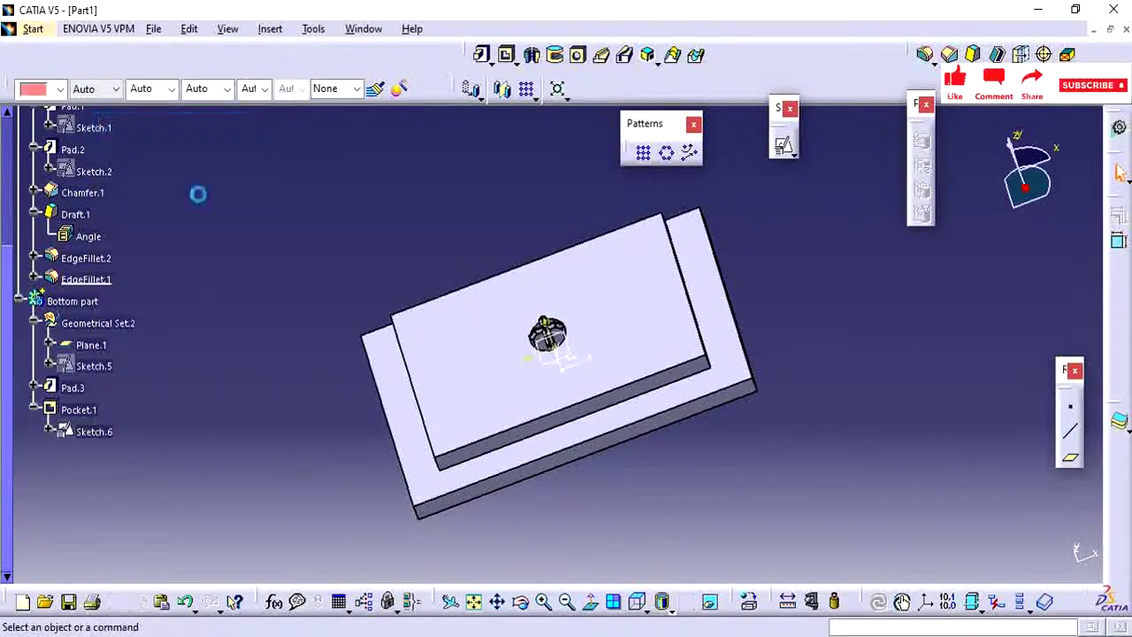
{"action": "double_click", "coordinate": [100, 432]}
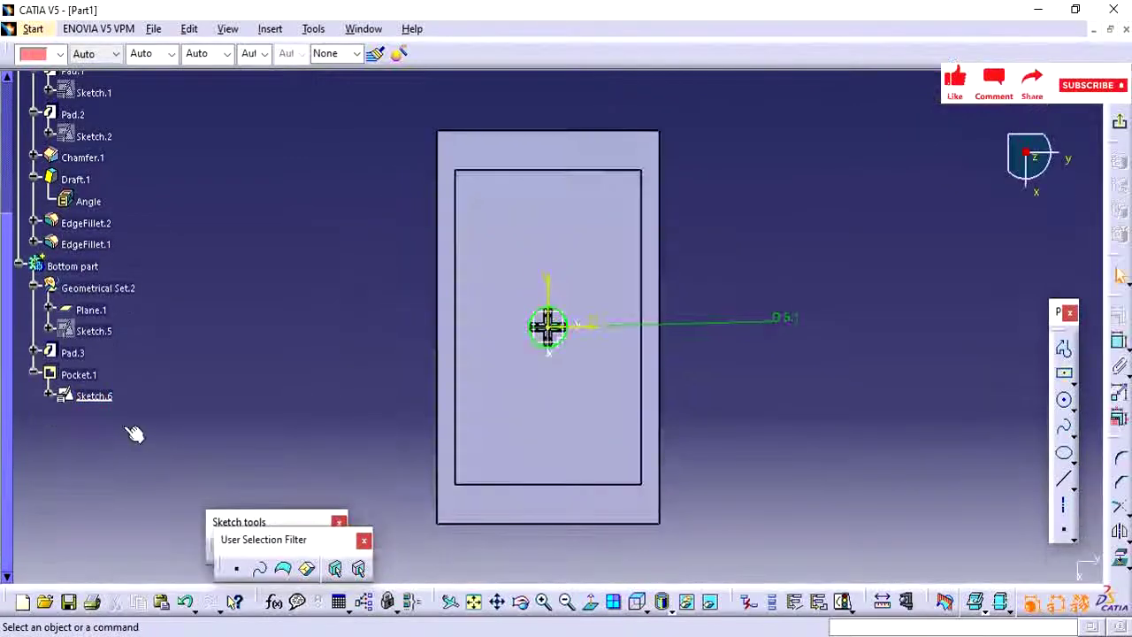
Step: Replace the circle around the post with a vertical elongated hole of about 2.5 mm radius, drawn along the vertical axis
{"action": "left_click", "coordinate": [546, 343]}
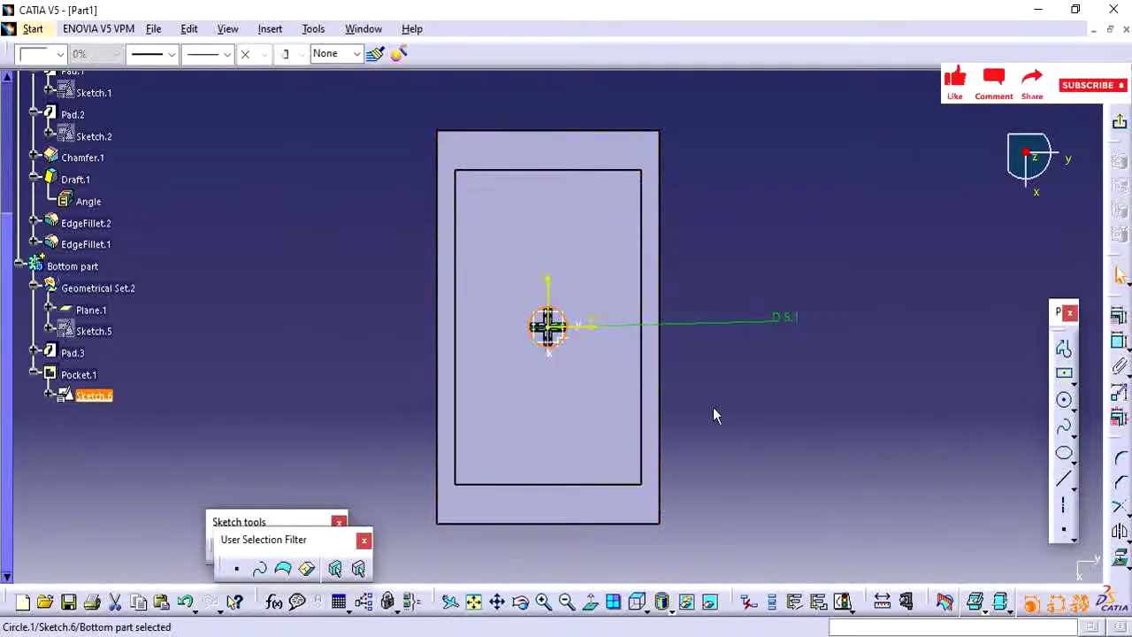
{"action": "left_click", "coordinate": [715, 417]}
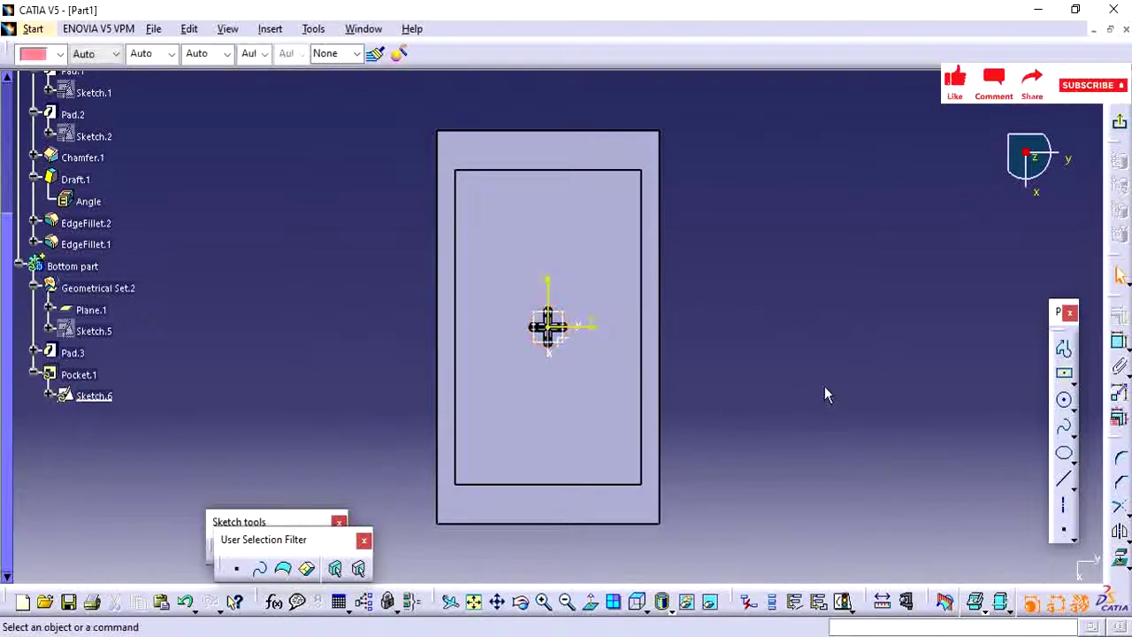
{"action": "left_click", "coordinate": [1073, 382]}
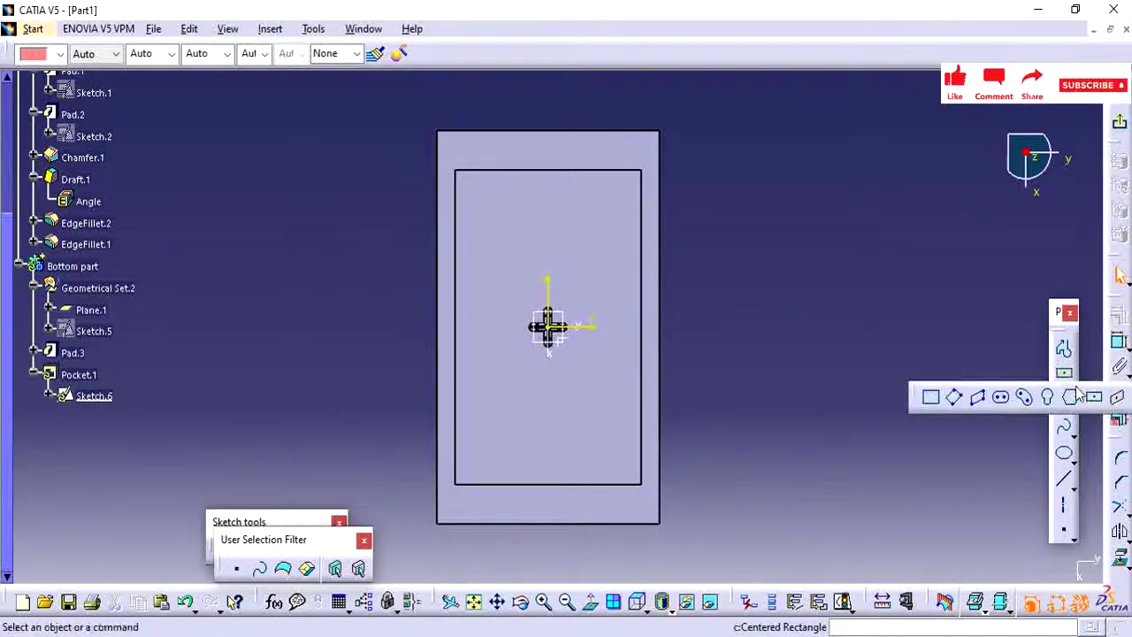
{"action": "left_click", "coordinate": [1002, 397]}
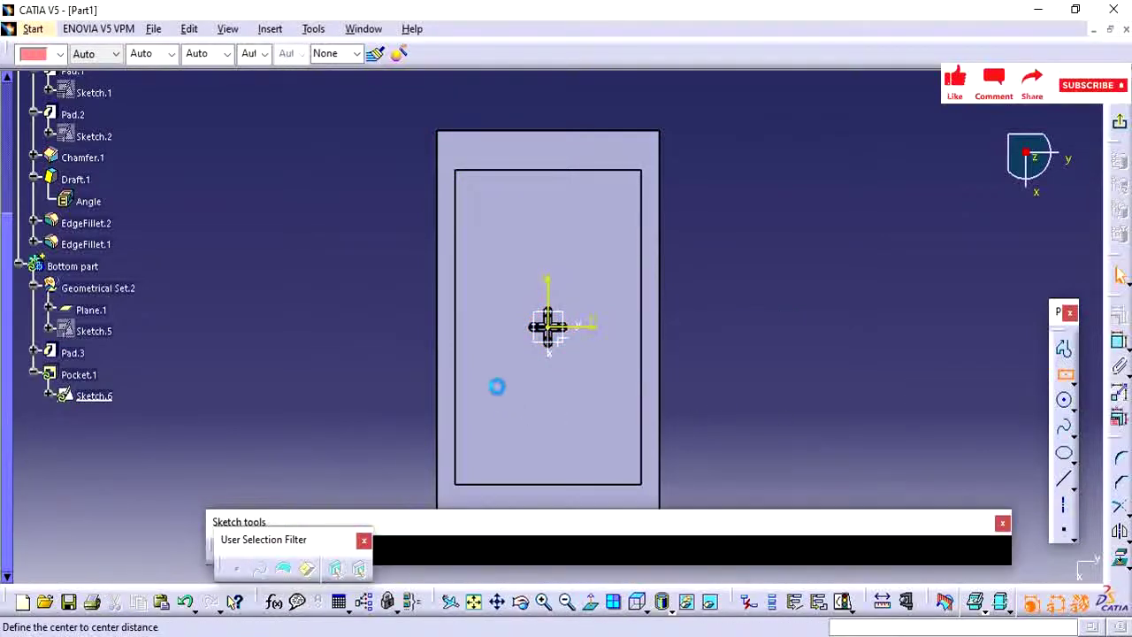
{"action": "left_click", "coordinate": [560, 293]}
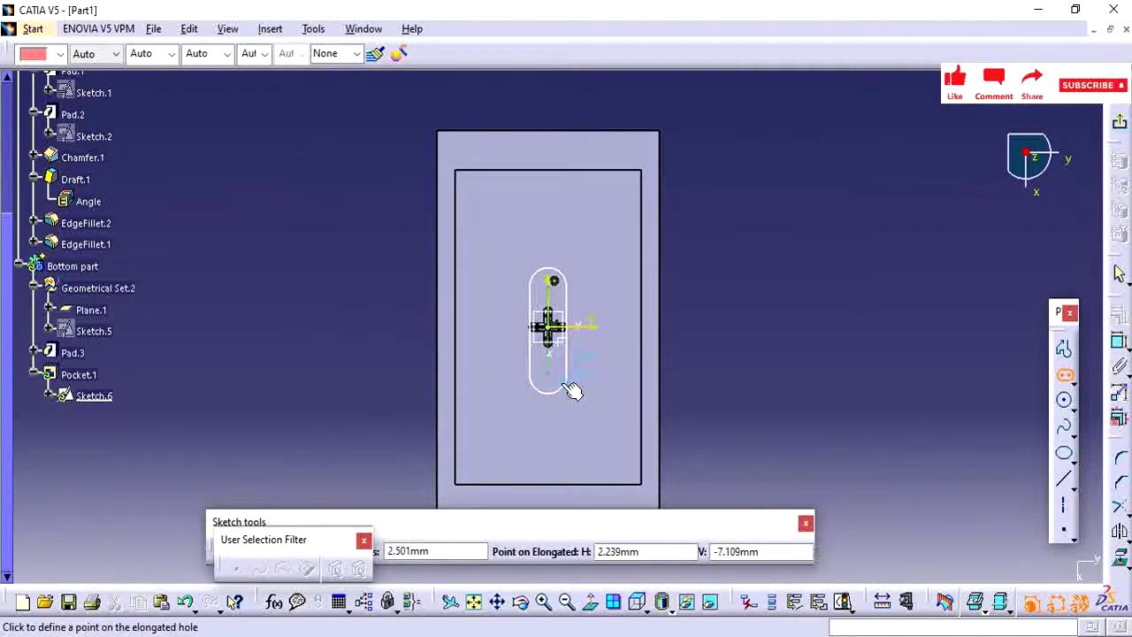
{"action": "left_click", "coordinate": [572, 390]}
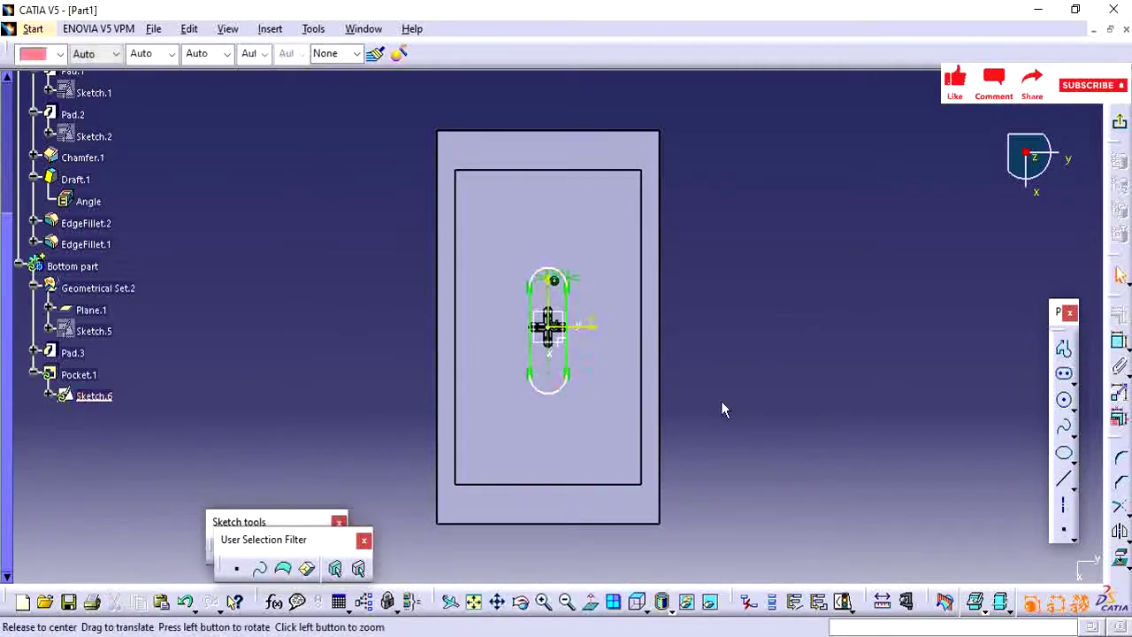
Step: Make the elongated hole's centre line coincident with the sketch's vertical axis
{"action": "mouse_move", "coordinate": [723, 409]}
{"action": "middle_mouse_down"}
{"action": "mouse_move", "coordinate": [733, 338]}
{"action": "mouse_move", "coordinate": [758, 306]}
{"action": "middle_mouse_up"}
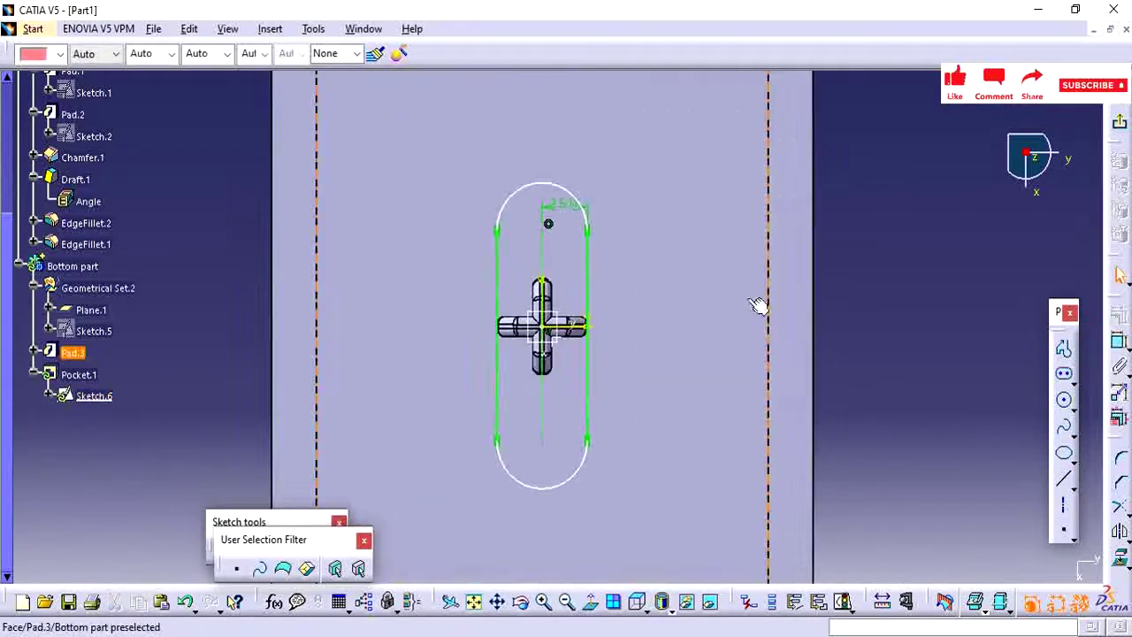
{"action": "left_click", "coordinate": [541, 268]}
{"action": "key", "text": "Escape"}
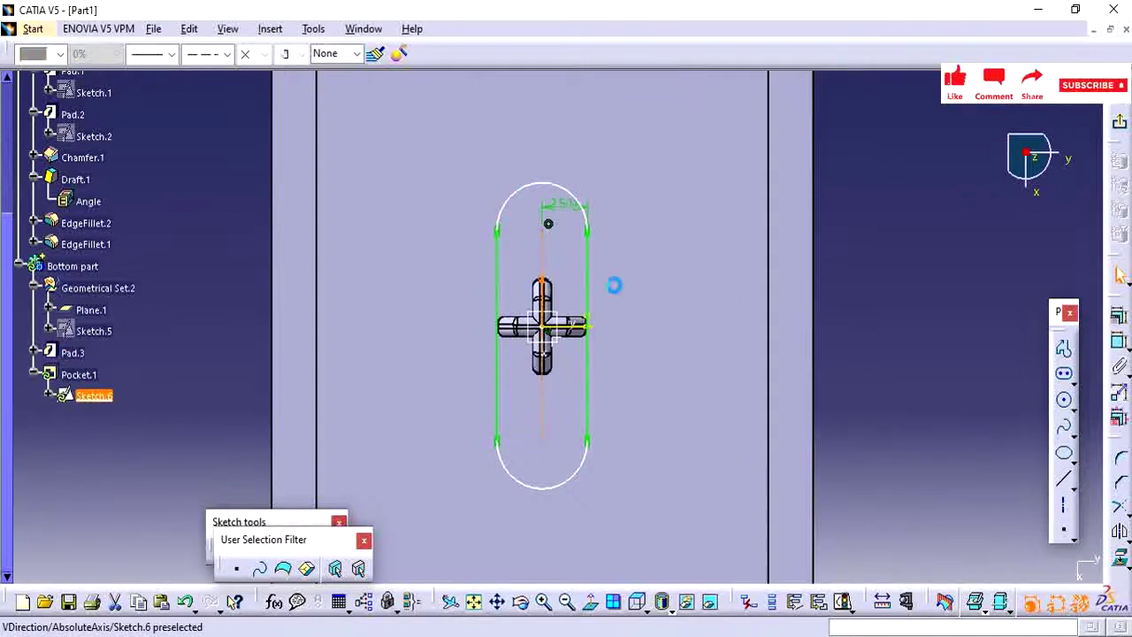
{"action": "left_click", "coordinate": [1119, 314]}
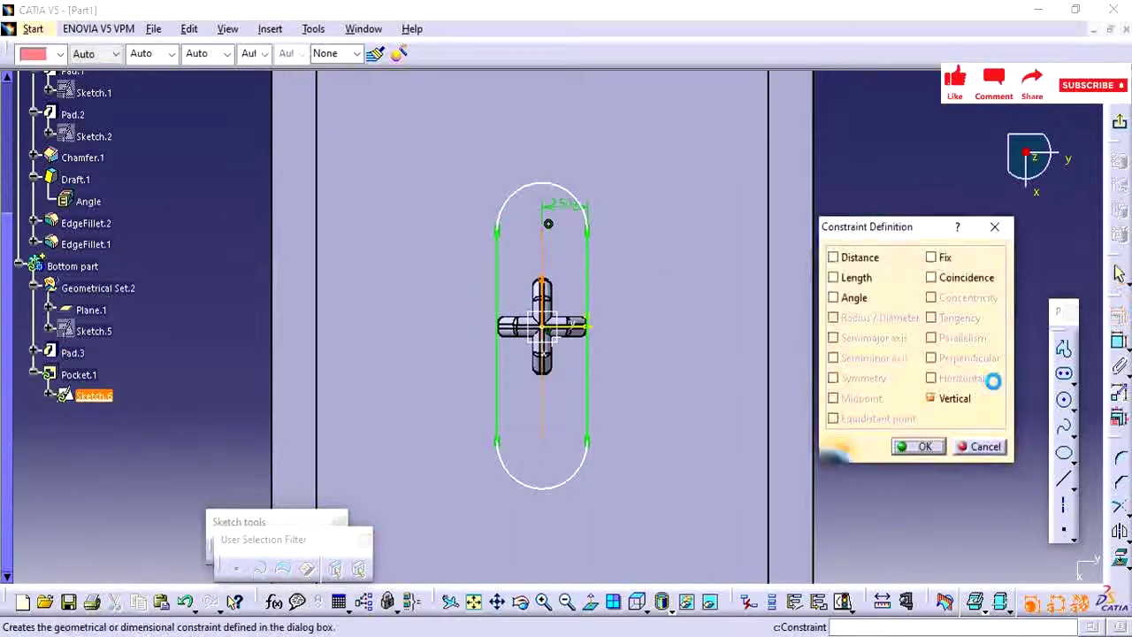
{"action": "left_click", "coordinate": [940, 277]}
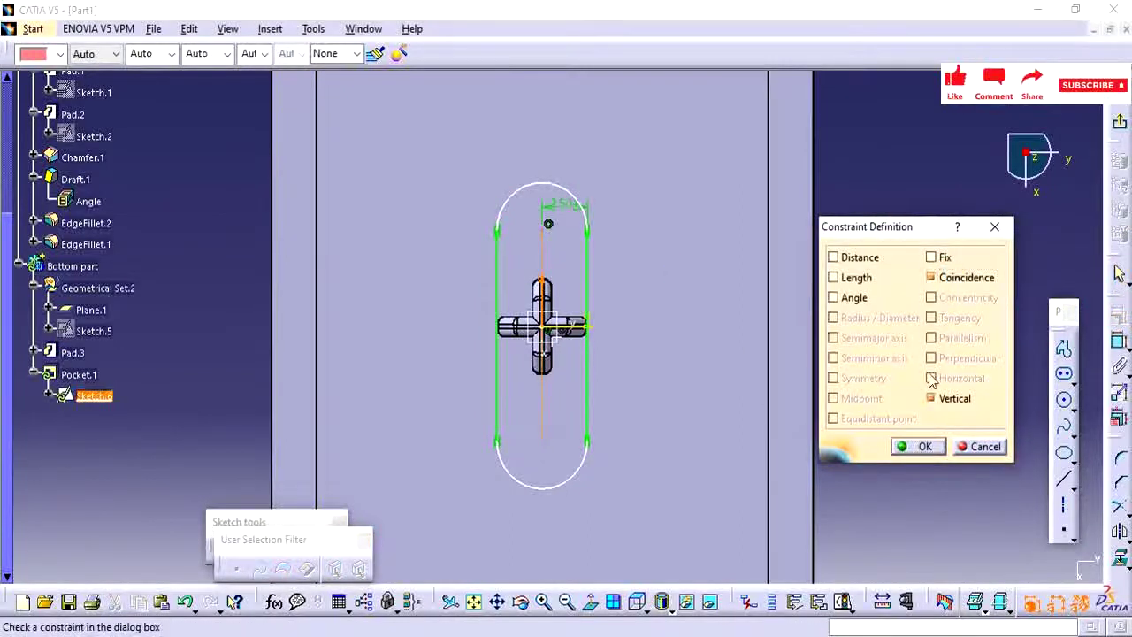
{"action": "left_click", "coordinate": [923, 447]}
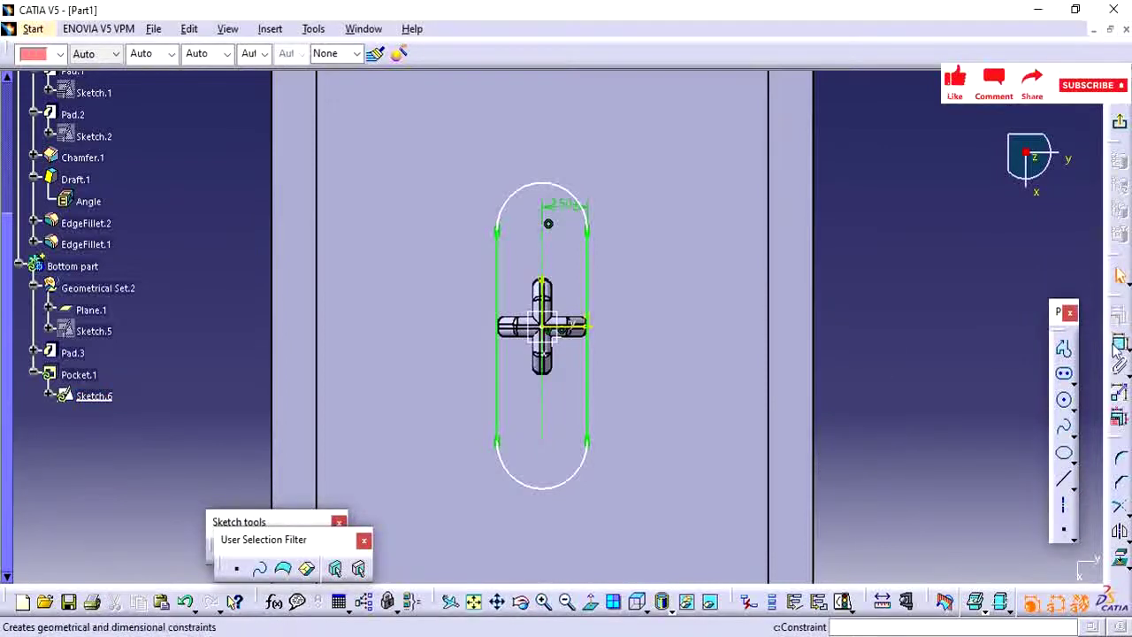
Step: Dimension the width between the elongated hole's straight sides as 5.1 mm and delete its redundant radius dimension
{"action": "left_click", "coordinate": [1118, 345]}
{"action": "left_click", "coordinate": [498, 371]}
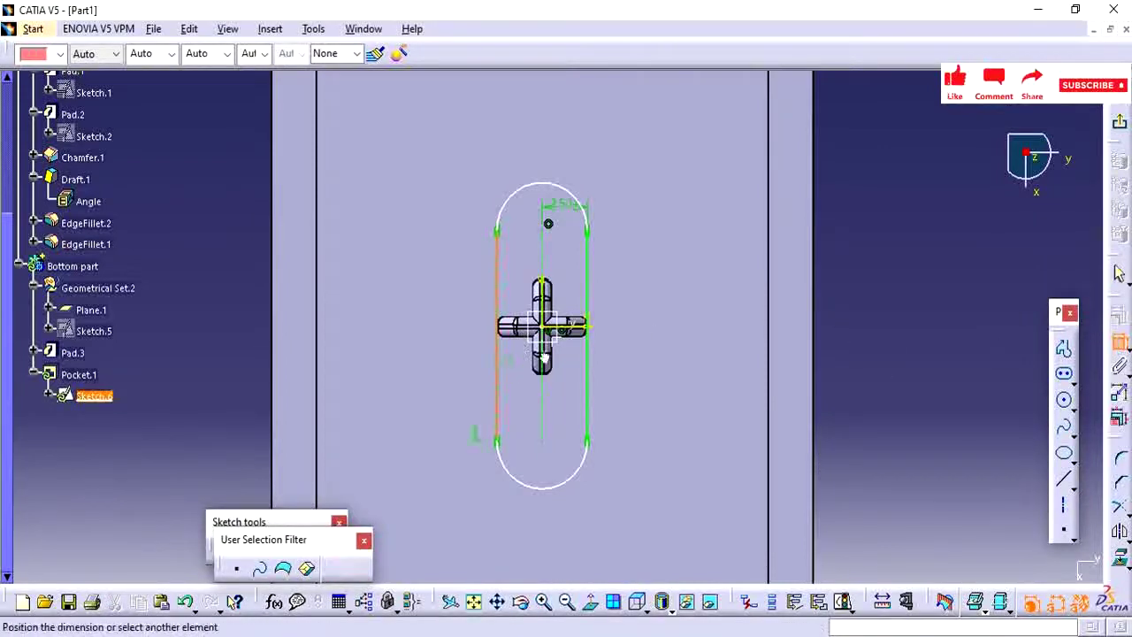
{"action": "left_click", "coordinate": [586, 341]}
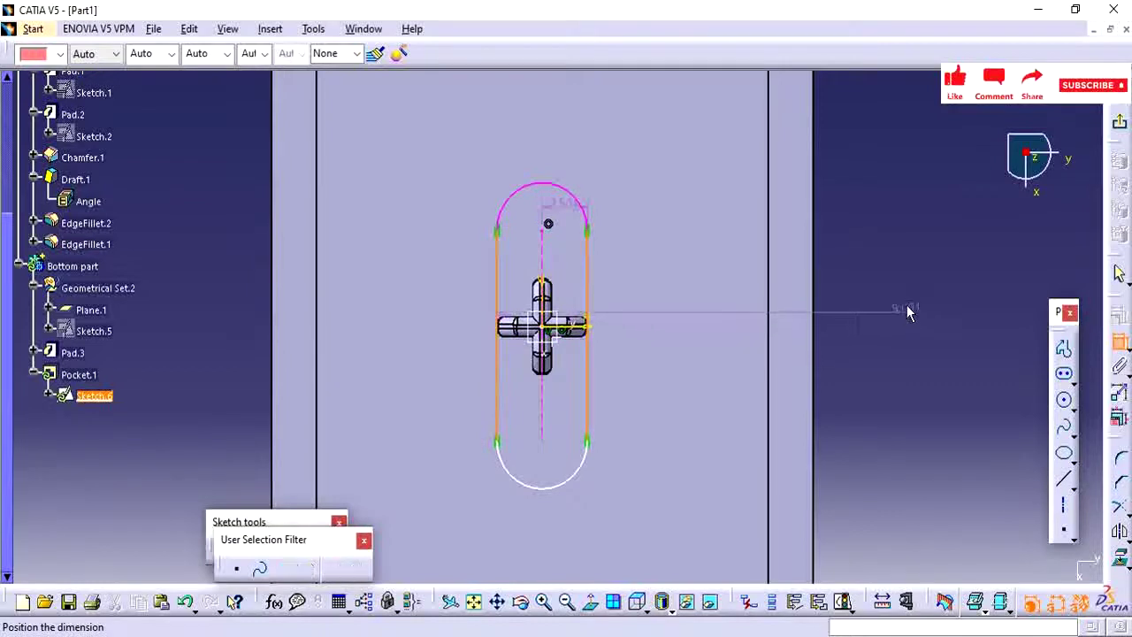
{"action": "left_click", "coordinate": [909, 306]}
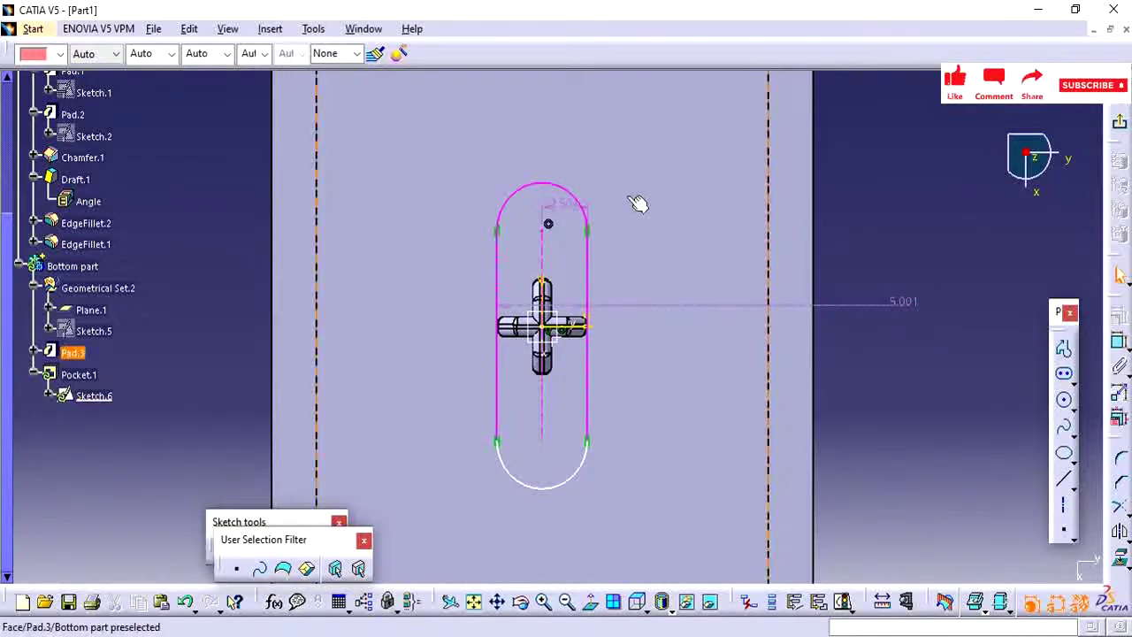
{"action": "left_click", "coordinate": [562, 205]}
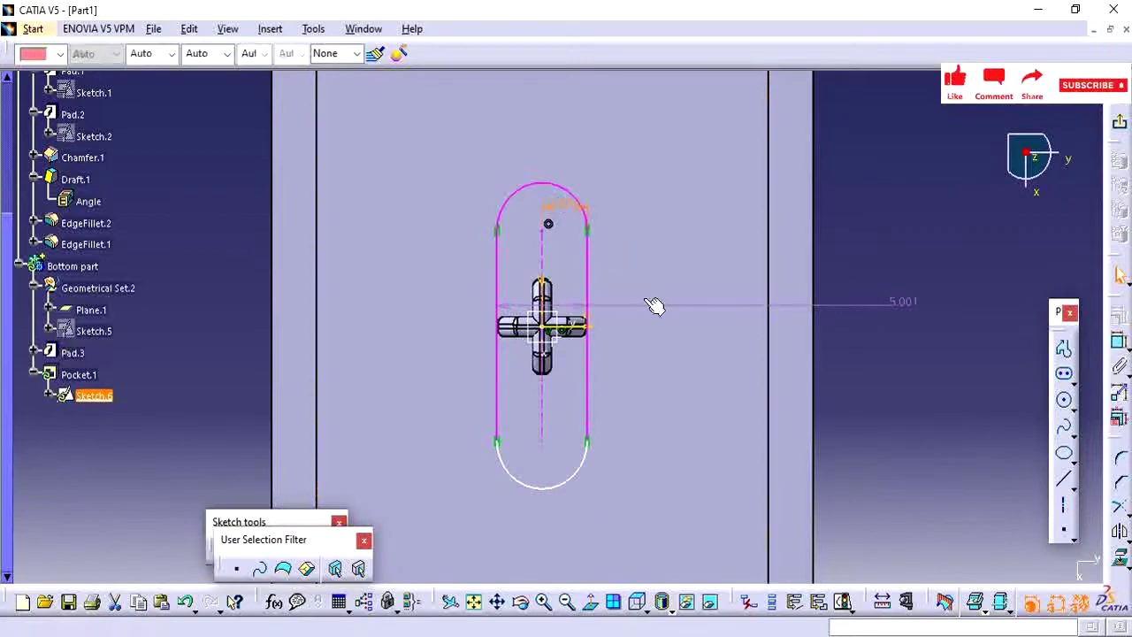
{"action": "key", "text": "Delete"}
{"action": "double_click", "coordinate": [908, 304]}
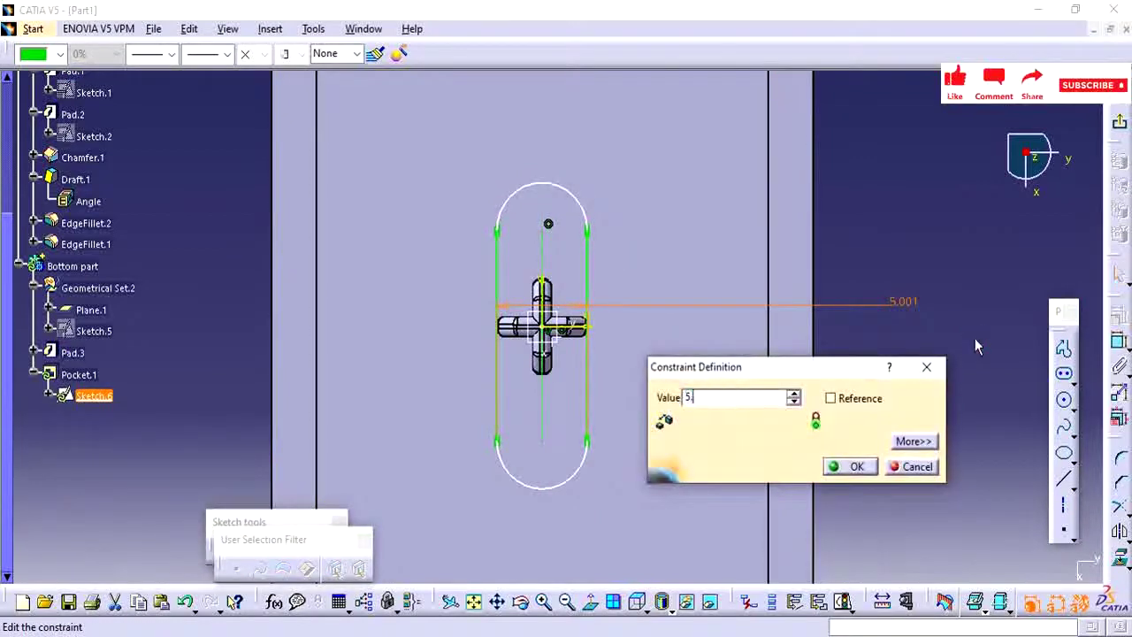
{"action": "key", "text": "Return"}
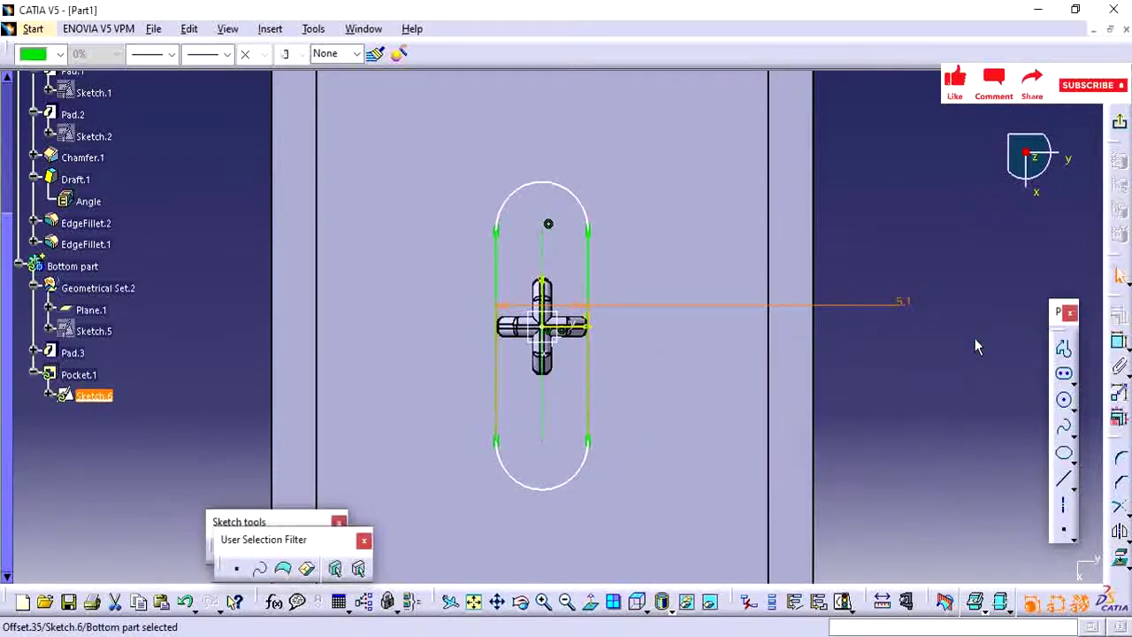
{"action": "left_click", "coordinate": [923, 387]}
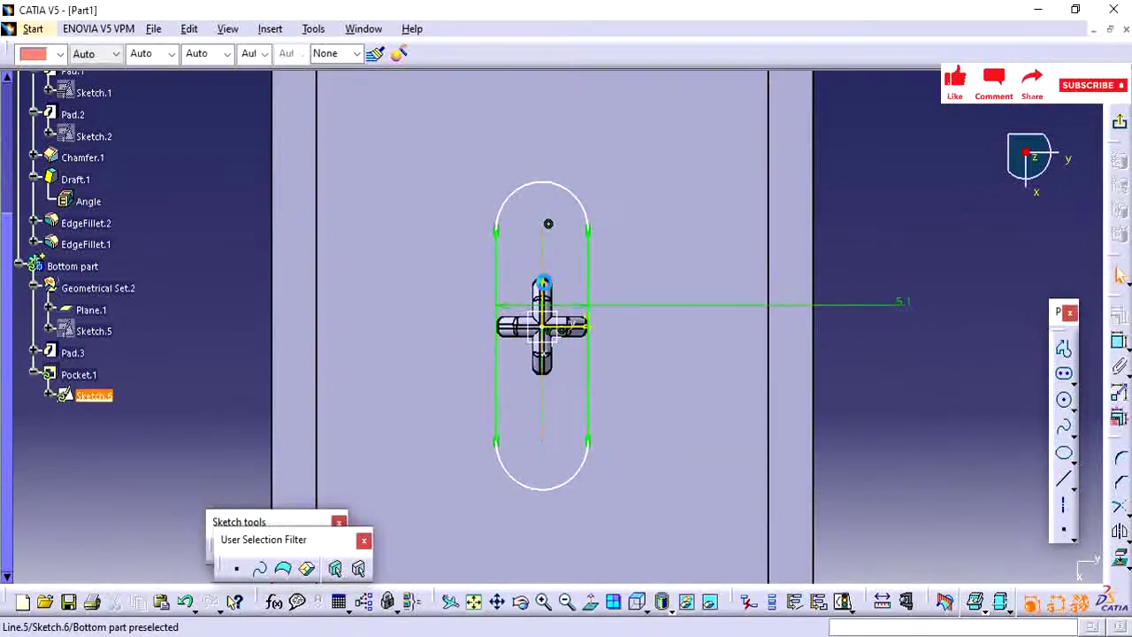
Step: Dimension the length of the elongated hole's centre line between its two arc centres as 7 mm
{"action": "left_click", "coordinate": [1120, 345]}
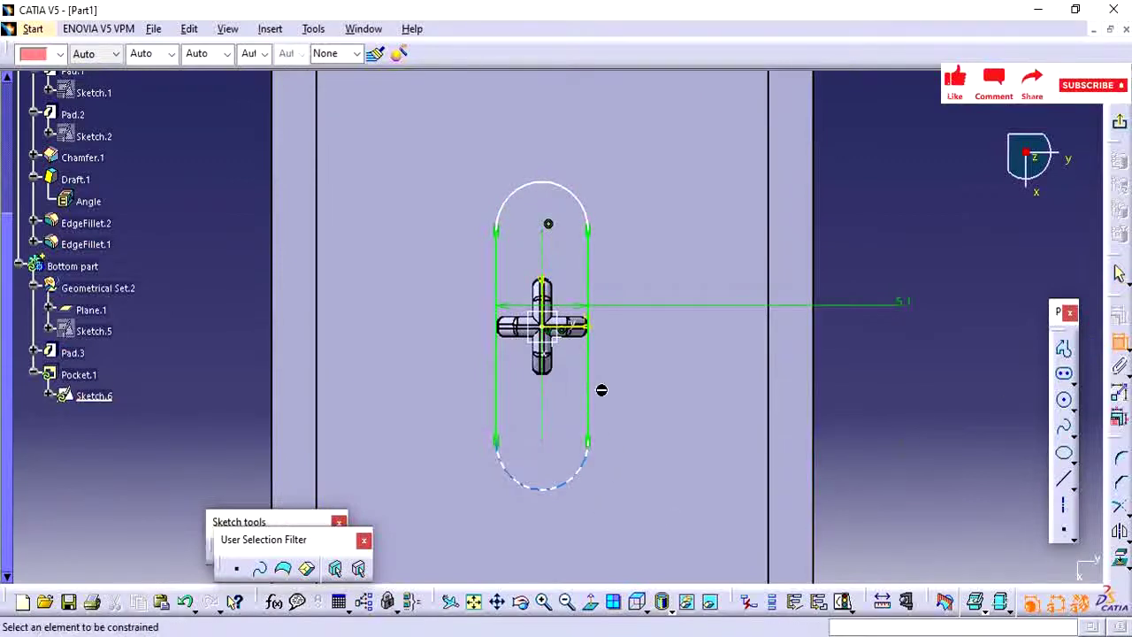
{"action": "left_click", "coordinate": [588, 340]}
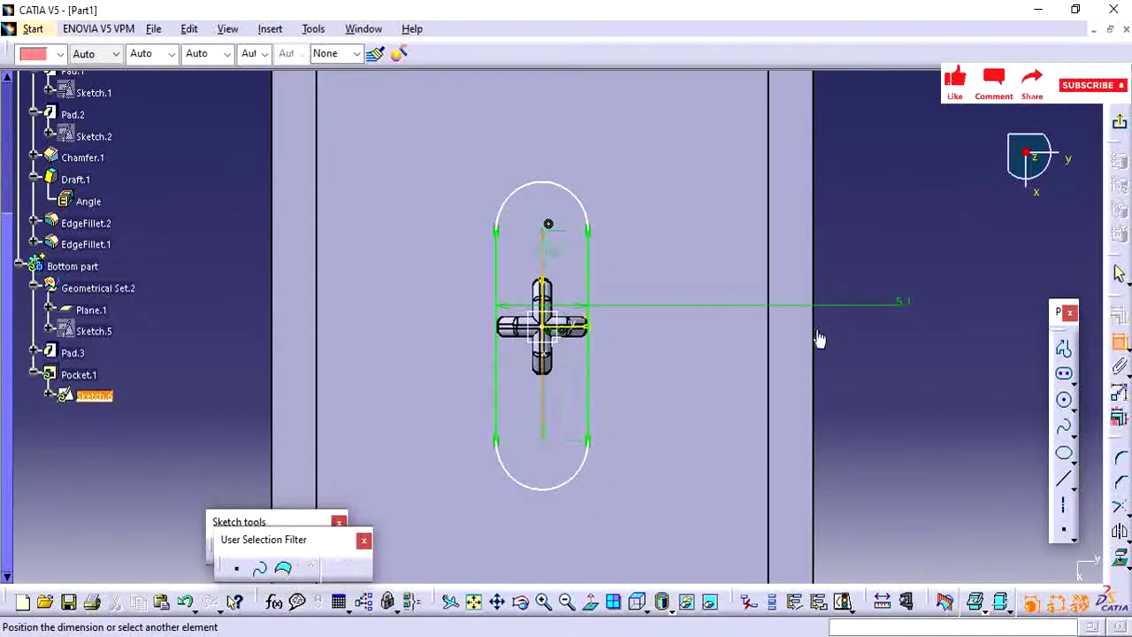
{"action": "left_click", "coordinate": [930, 389]}
{"action": "double_click", "coordinate": [927, 382]}
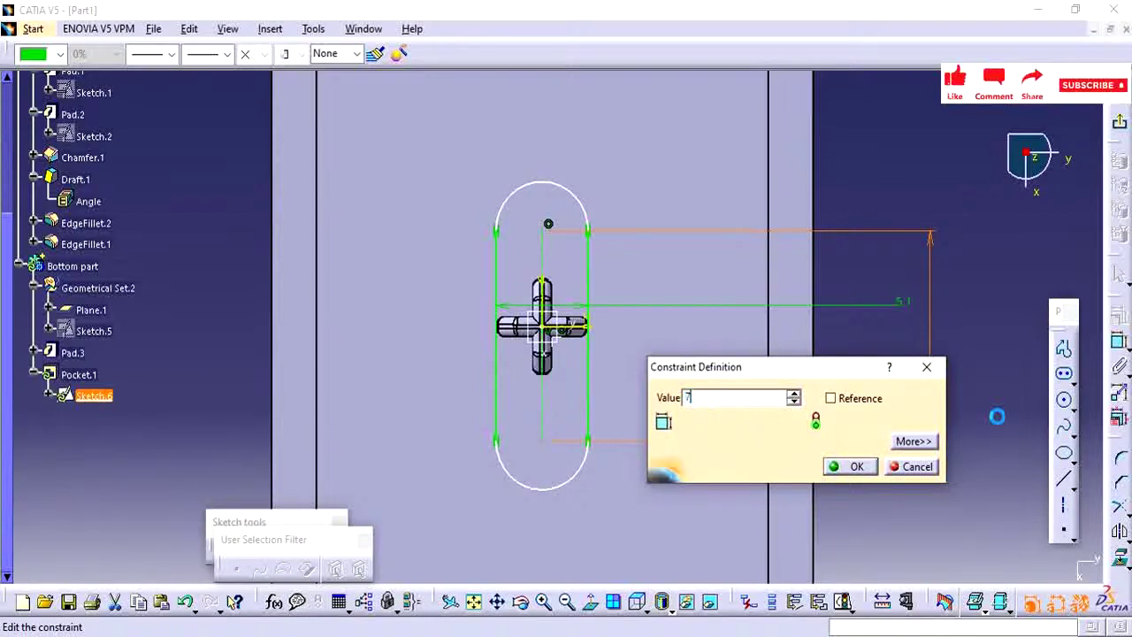
{"action": "key", "text": "Return"}
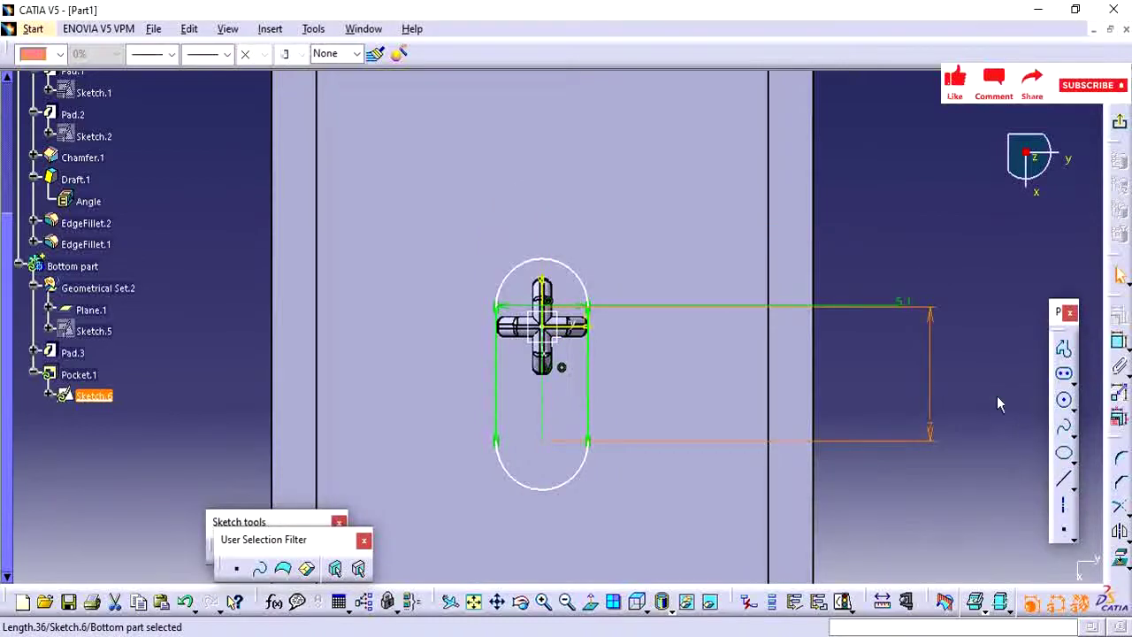
{"action": "left_click", "coordinate": [997, 396]}
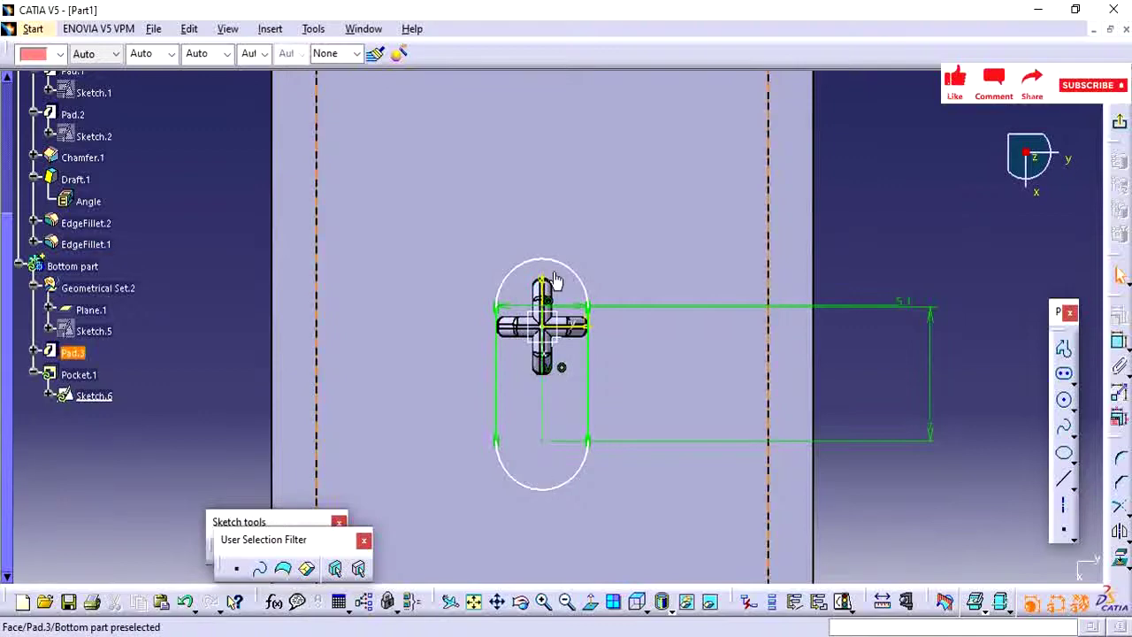
Step: Make the elongated hole's two arc centres symmetric about the sketch's horizontal axis with a Symmetry constraint
{"action": "middle_click_drag", "start_coordinate": [660, 501], "coordinate": [626, 230]}
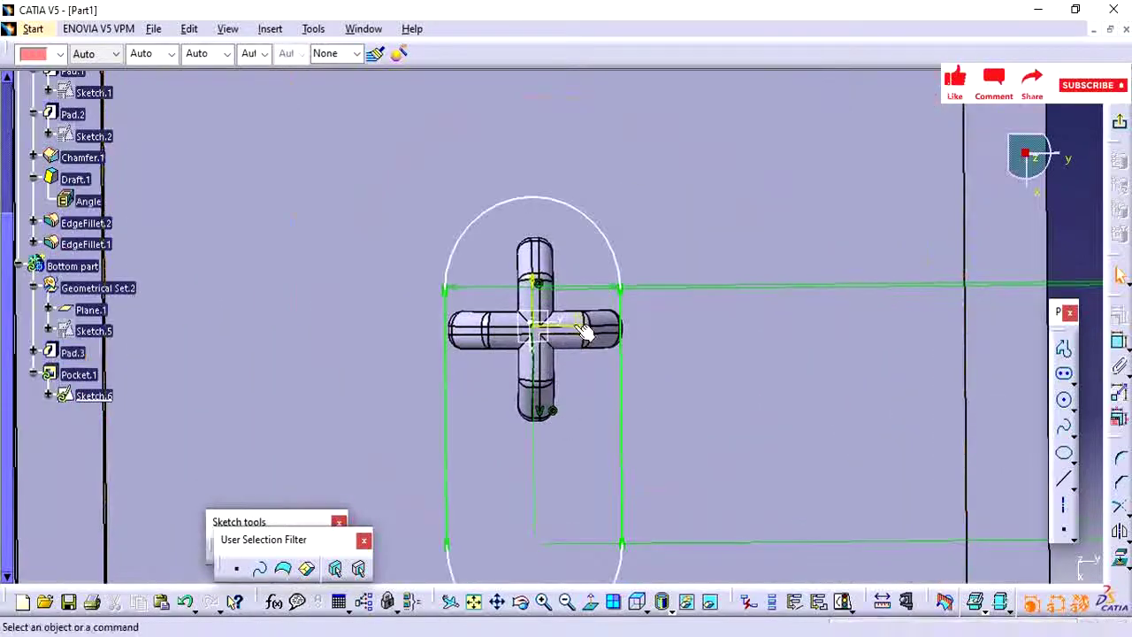
{"action": "left_click", "coordinate": [538, 284]}
{"action": "middle_click_drag", "start_coordinate": [558, 379], "coordinate": [552, 498]}
{"action": "left_click", "coordinate": [540, 494], "text": "ctrl"}
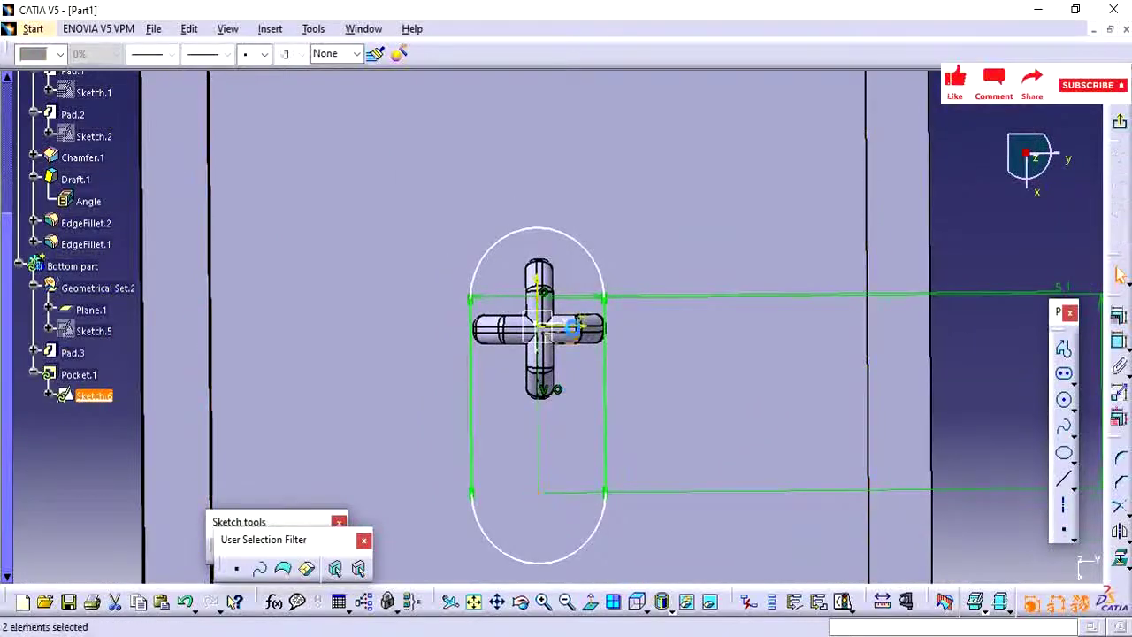
{"action": "left_click", "coordinate": [587, 326], "text": "ctrl"}
{"action": "middle_click_drag", "start_coordinate": [705, 399], "coordinate": [699, 485]}
{"action": "left_click", "coordinate": [1118, 316]}
{"action": "left_click", "coordinate": [1119, 316]}
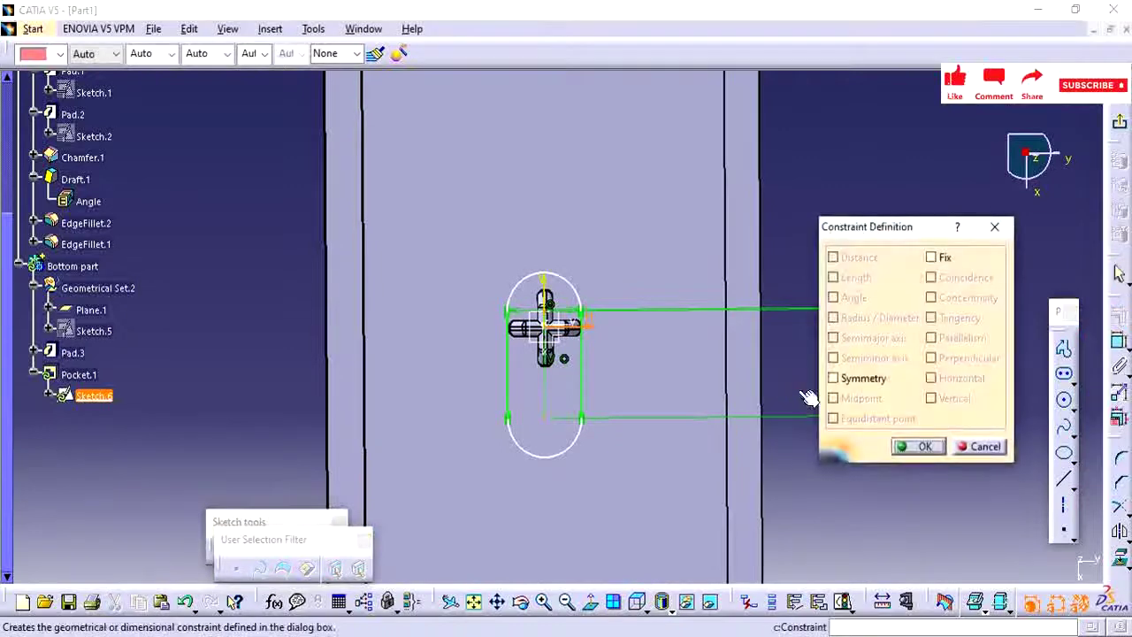
{"action": "left_click", "coordinate": [854, 378]}
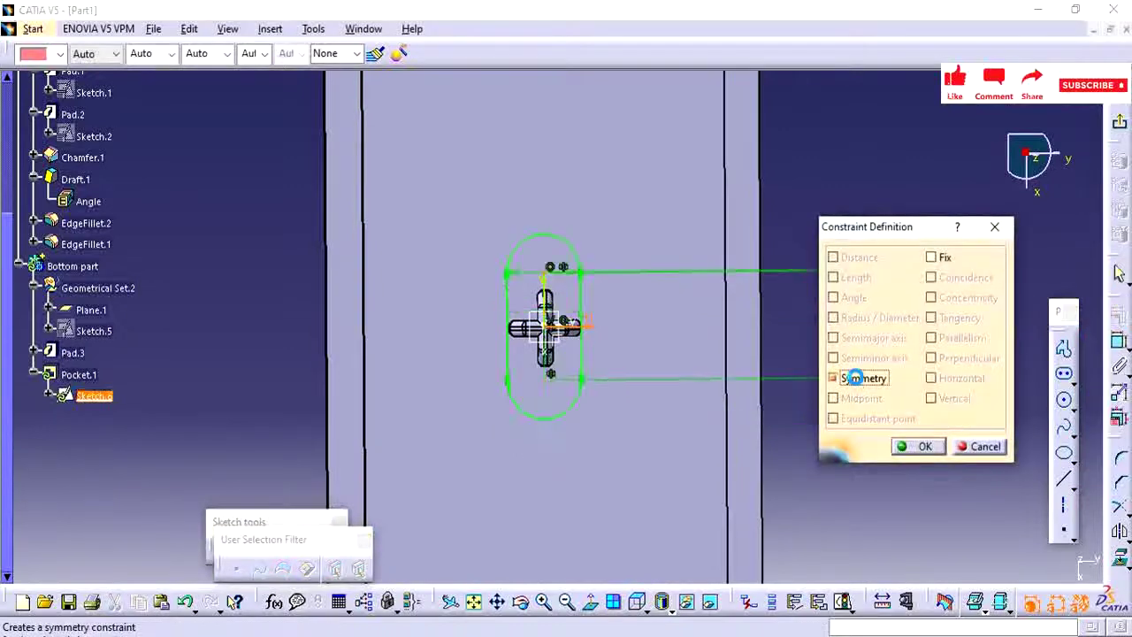
{"action": "left_click", "coordinate": [918, 446]}
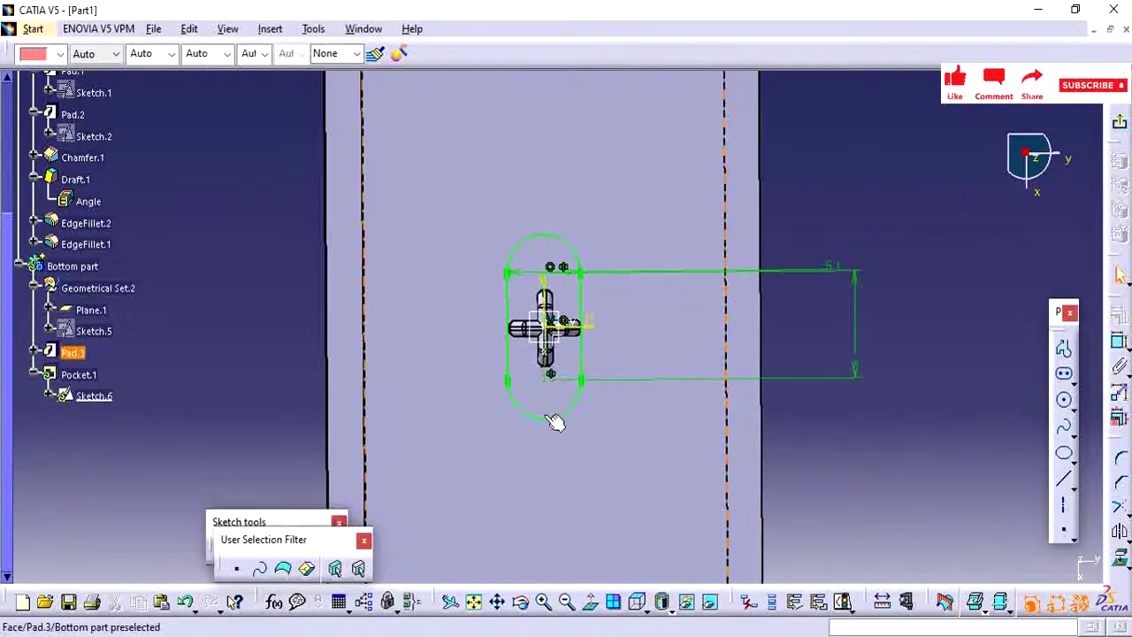
Step: Exit the pocket's sketch to rebuild Pocket.1 and examine the elongated hole around the cross-shaped post from several angles
{"action": "left_click", "coordinate": [837, 271]}
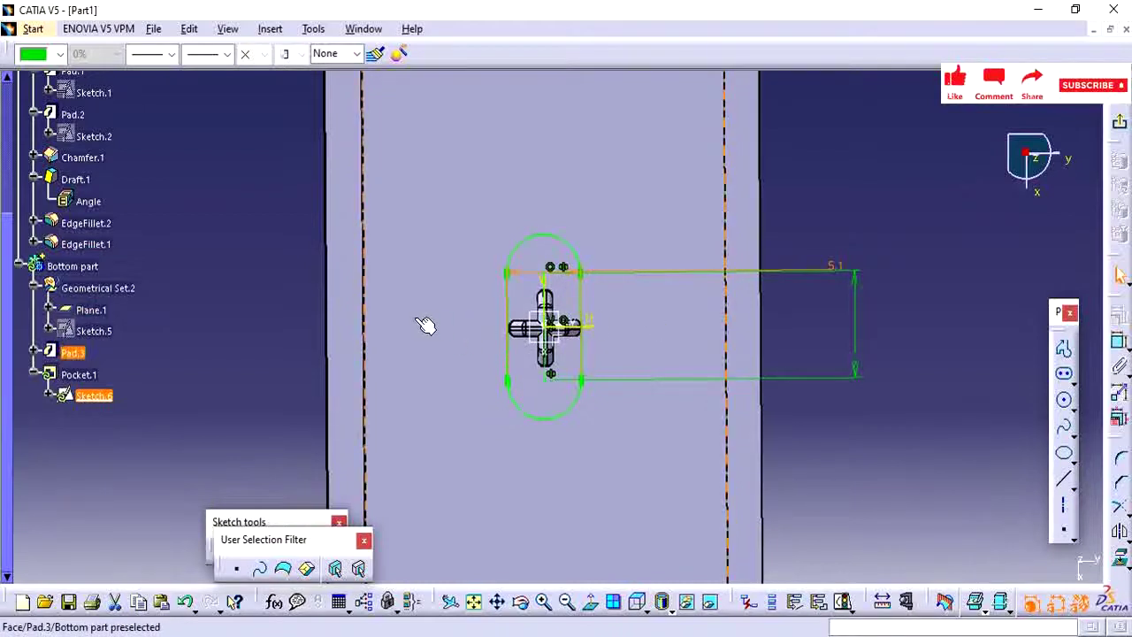
{"action": "left_click", "coordinate": [390, 315]}
{"action": "left_click", "coordinate": [981, 254]}
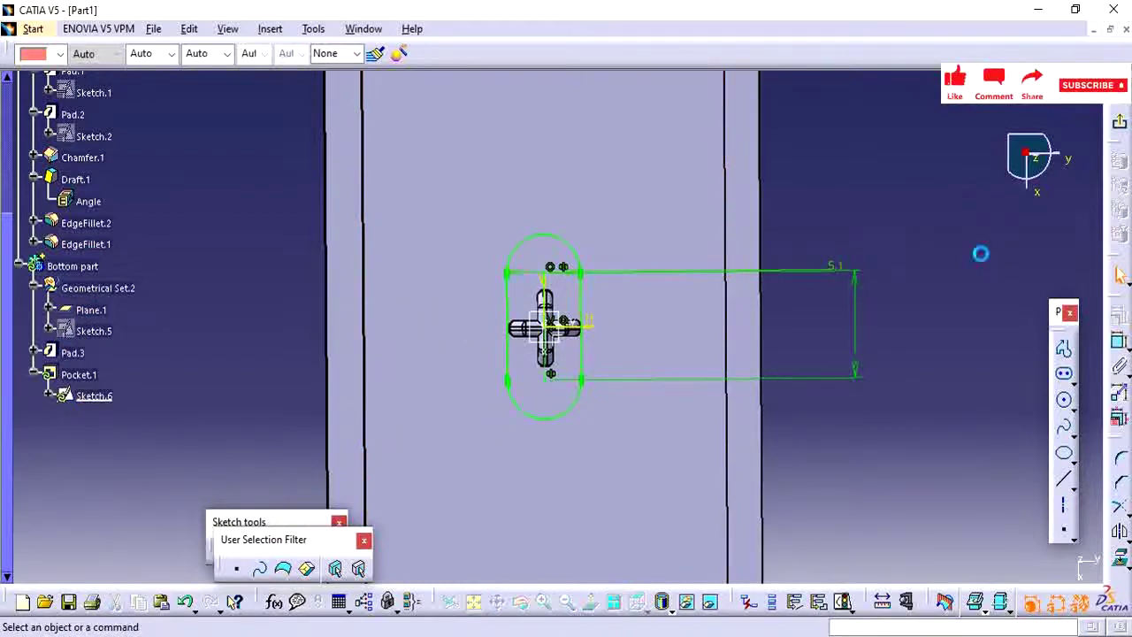
{"action": "left_click", "coordinate": [1119, 122]}
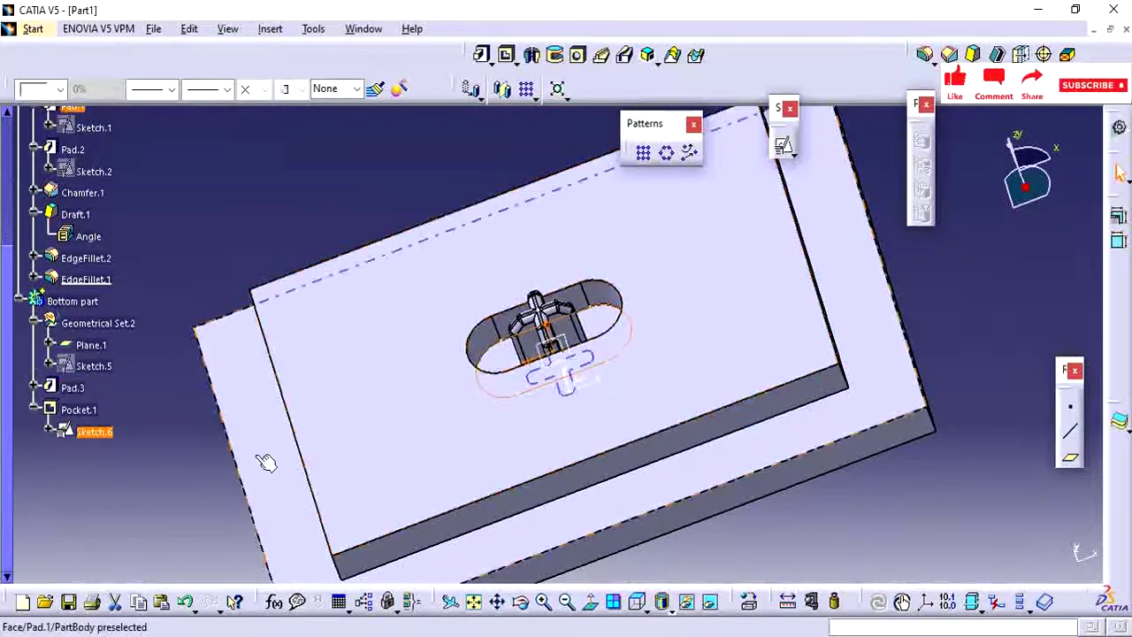
{"action": "middle_click_drag", "start_coordinate": [453, 389], "coordinate": [550, 529]}
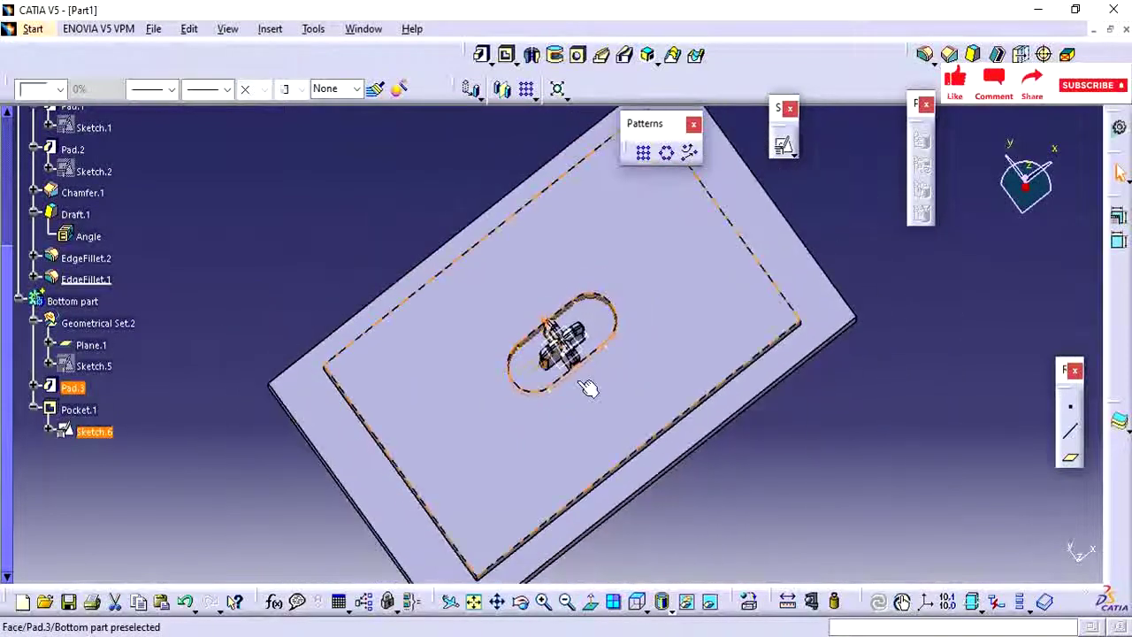
{"action": "middle_click_drag", "start_coordinate": [654, 430], "coordinate": [566, 361]}
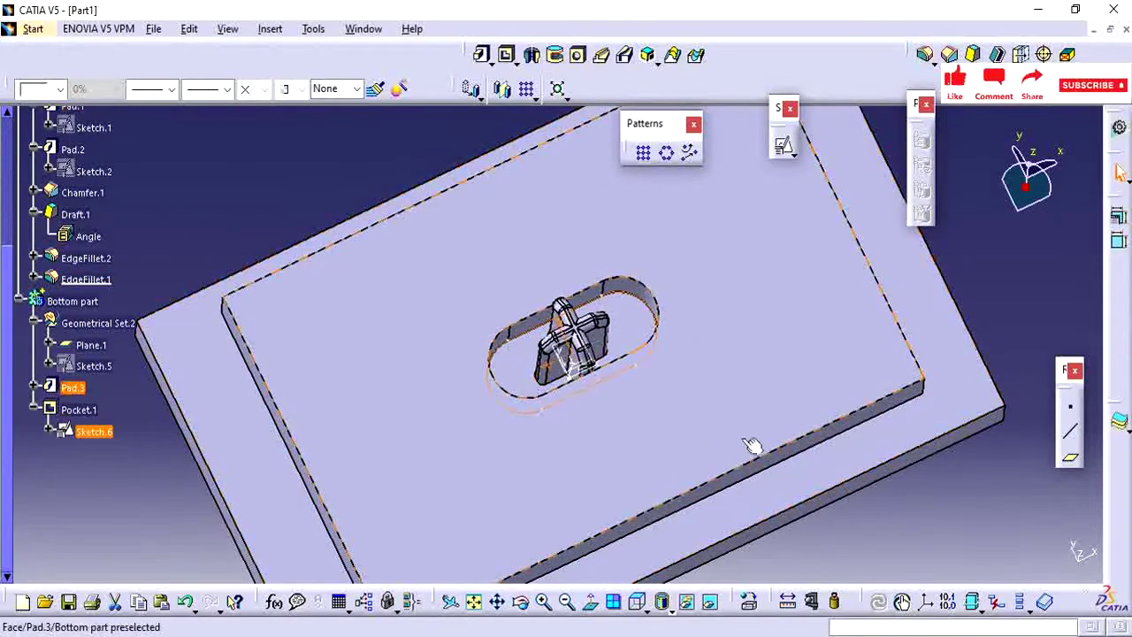
{"action": "mouse_move", "coordinate": [753, 445]}
{"action": "middle_mouse_down"}
{"action": "mouse_move", "coordinate": [619, 518]}
{"action": "mouse_move", "coordinate": [695, 486]}
{"action": "mouse_move", "coordinate": [576, 422]}
{"action": "mouse_move", "coordinate": [569, 495]}
{"action": "middle_mouse_up"}
{"action": "left_click", "coordinate": [202, 359]}
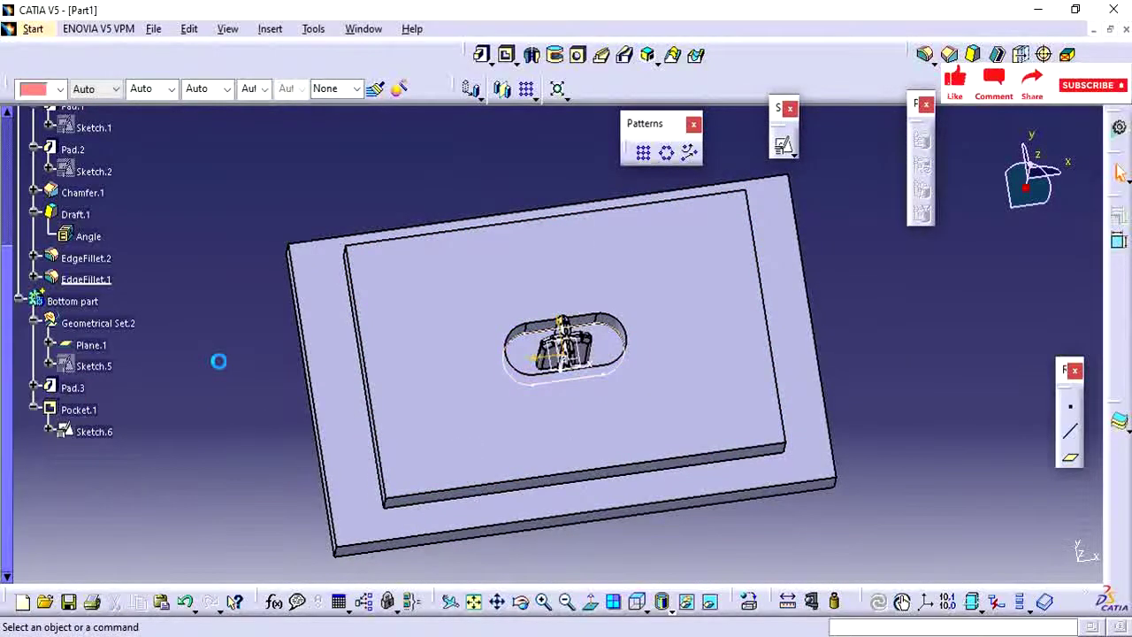
{"action": "middle_click_drag", "start_coordinate": [662, 496], "coordinate": [624, 400]}
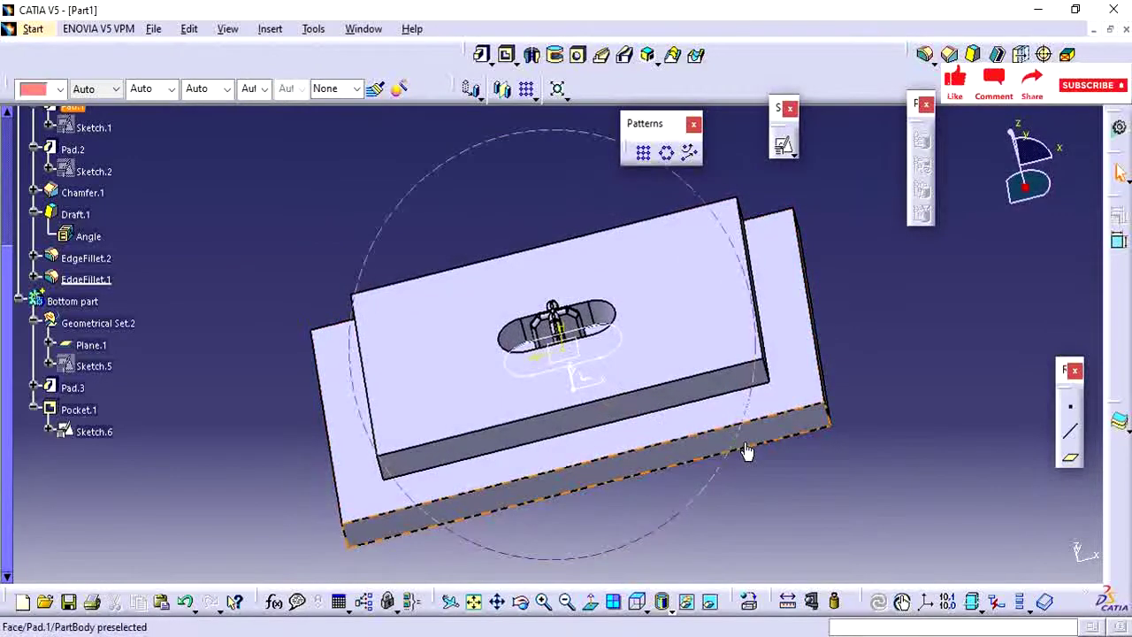